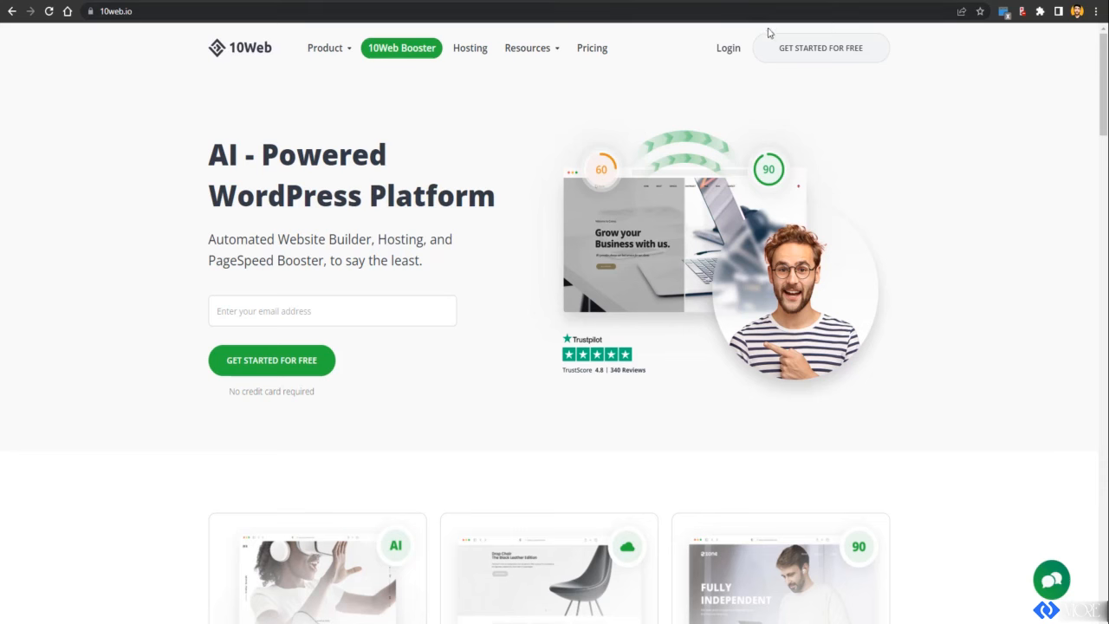
Step: Start the free sign-up form and enter the account email, first name and last name
left_click(812, 61)
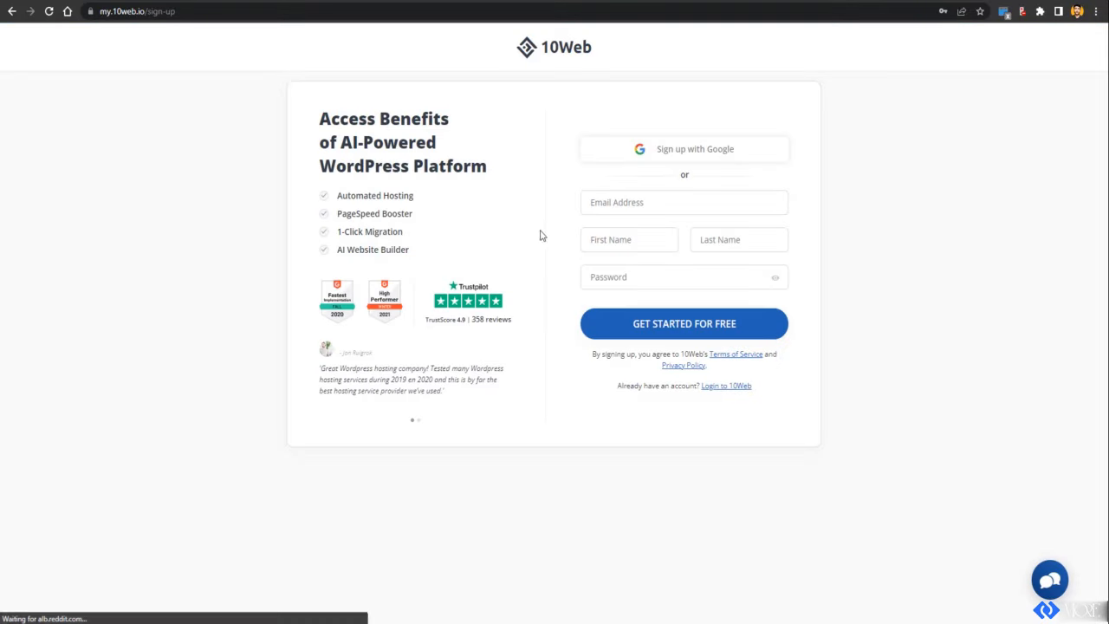
left_click(640, 206)
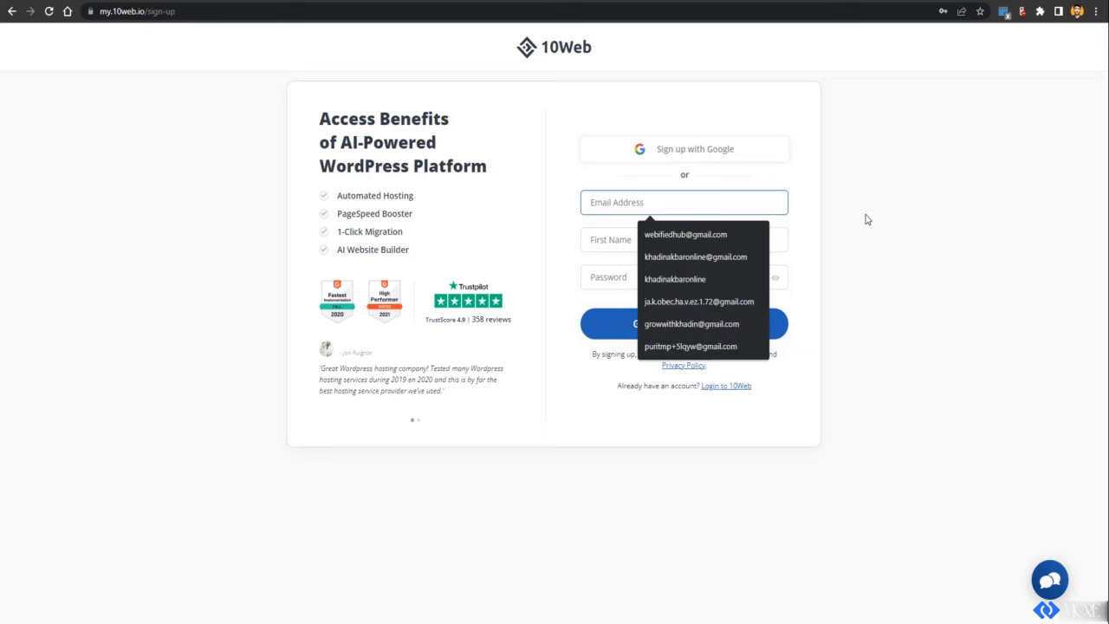
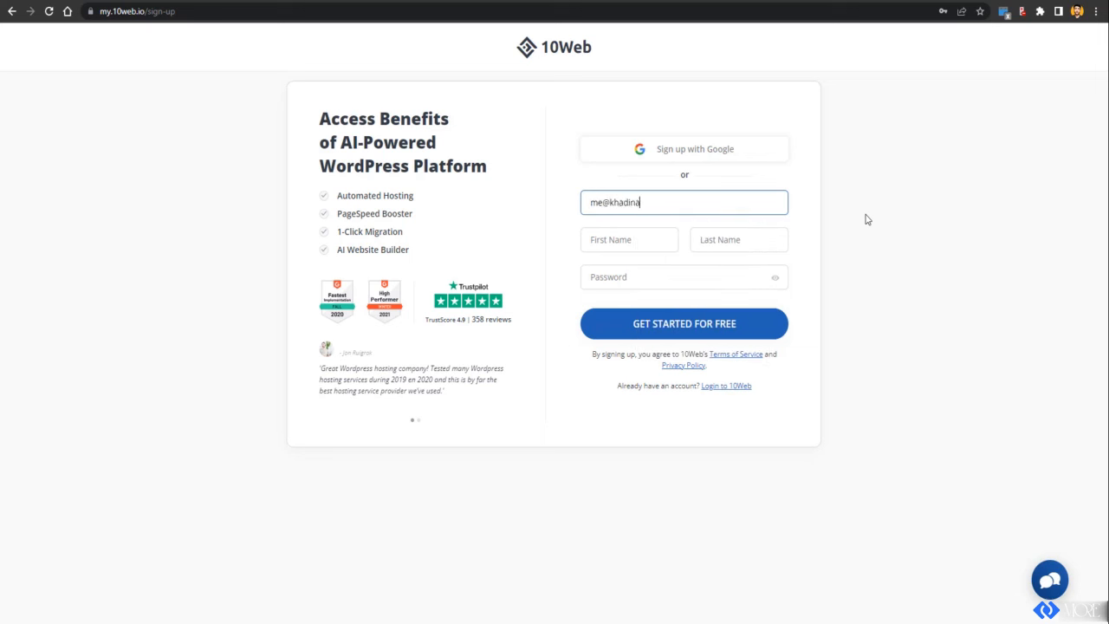
key("Tab")
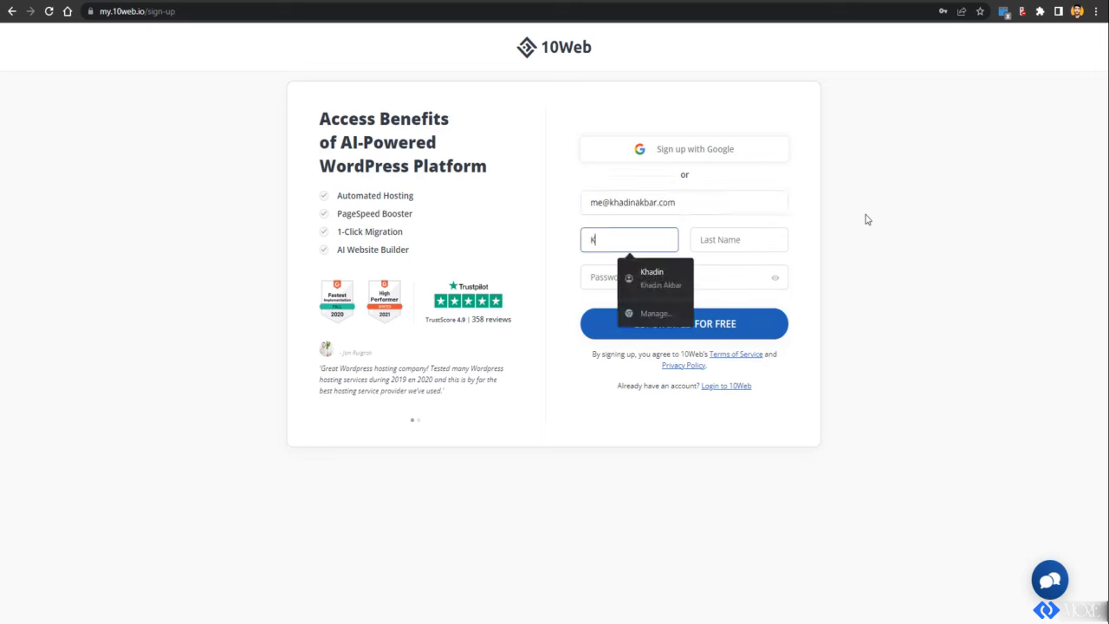
key("Tab")
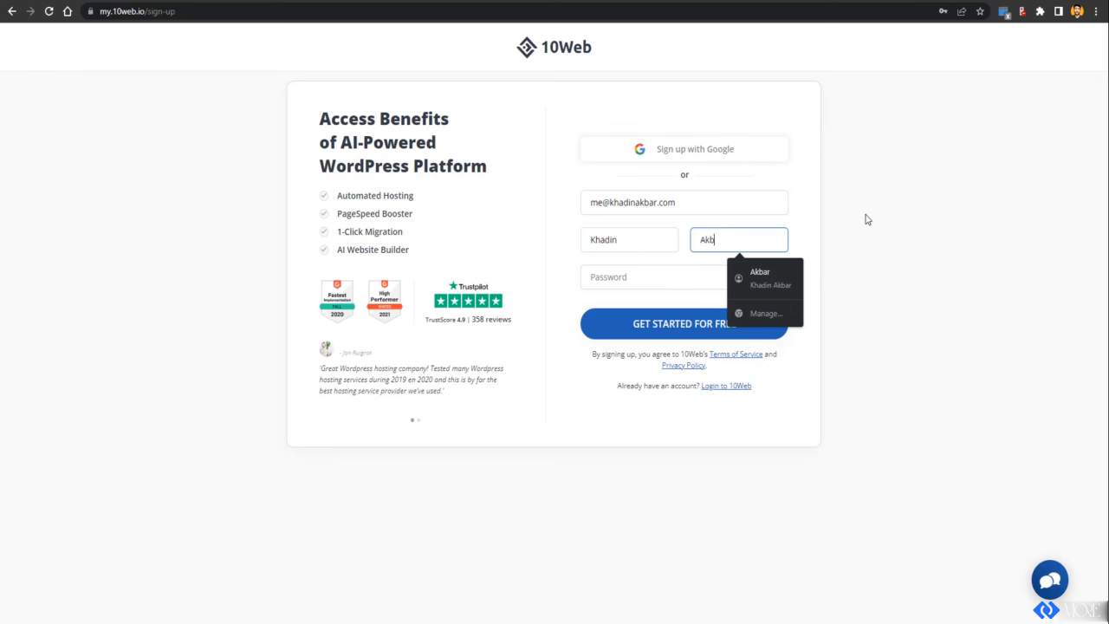
Step: Fill in the password from the saved login and submit the sign-up form
key("Tab")
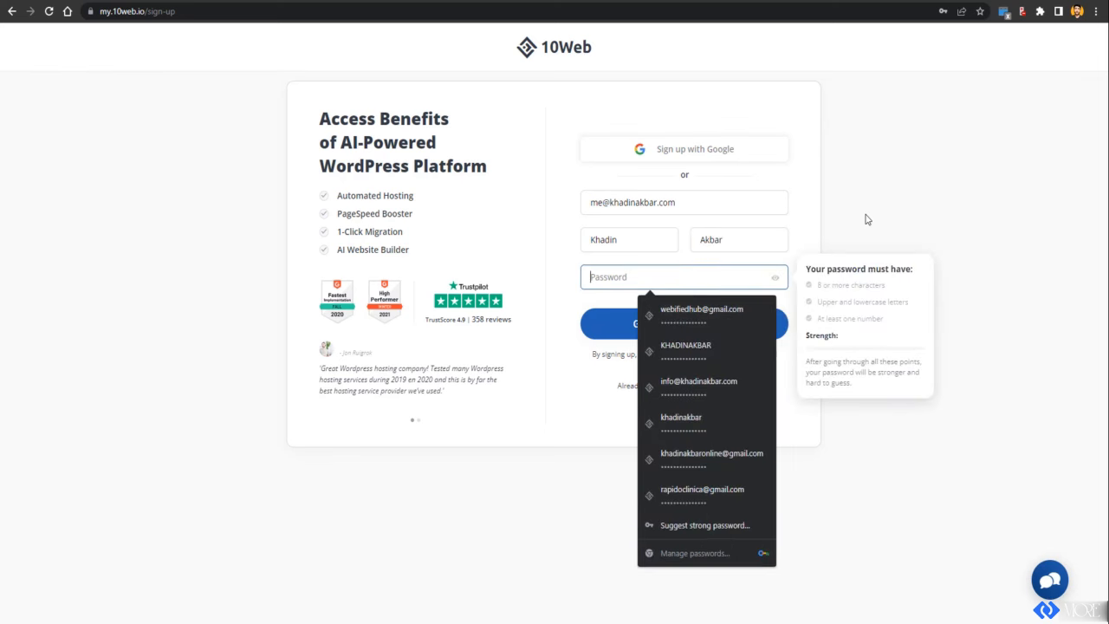
left_click(682, 317)
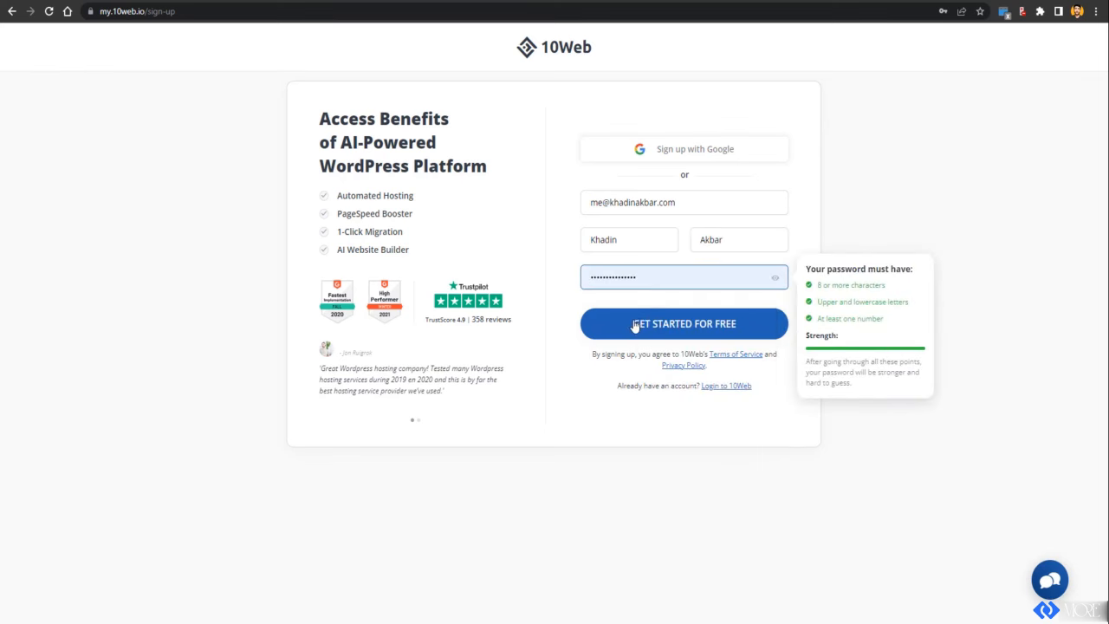
left_click(635, 324)
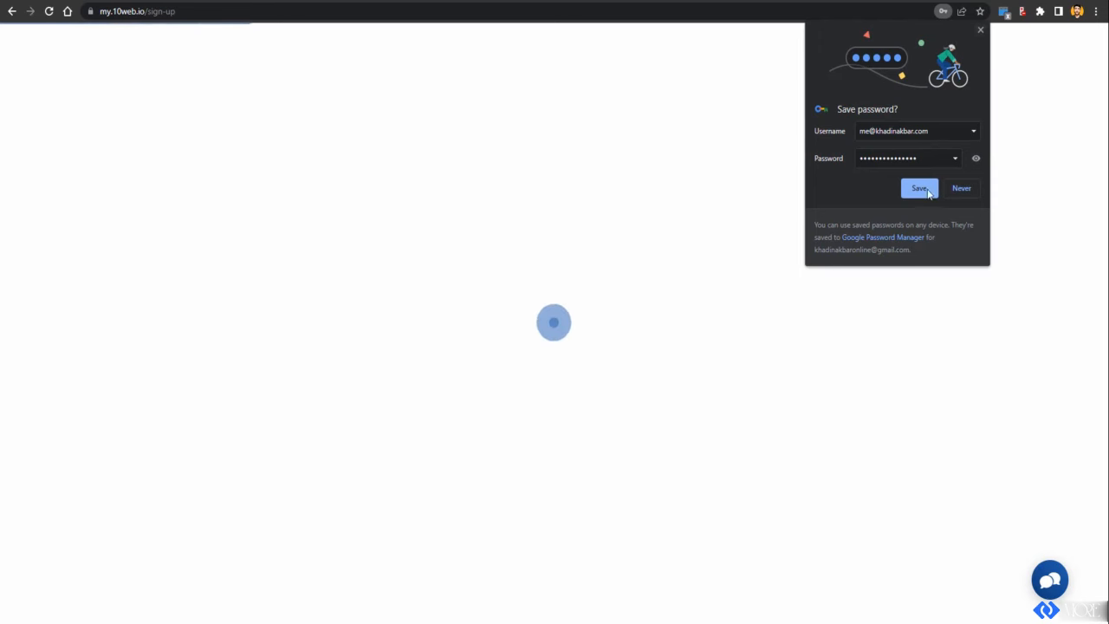
Step: Save the login in Chrome, answer Digital Agency, 1-3 sites and Other, then choose Create with AI Builder
left_click(920, 188)
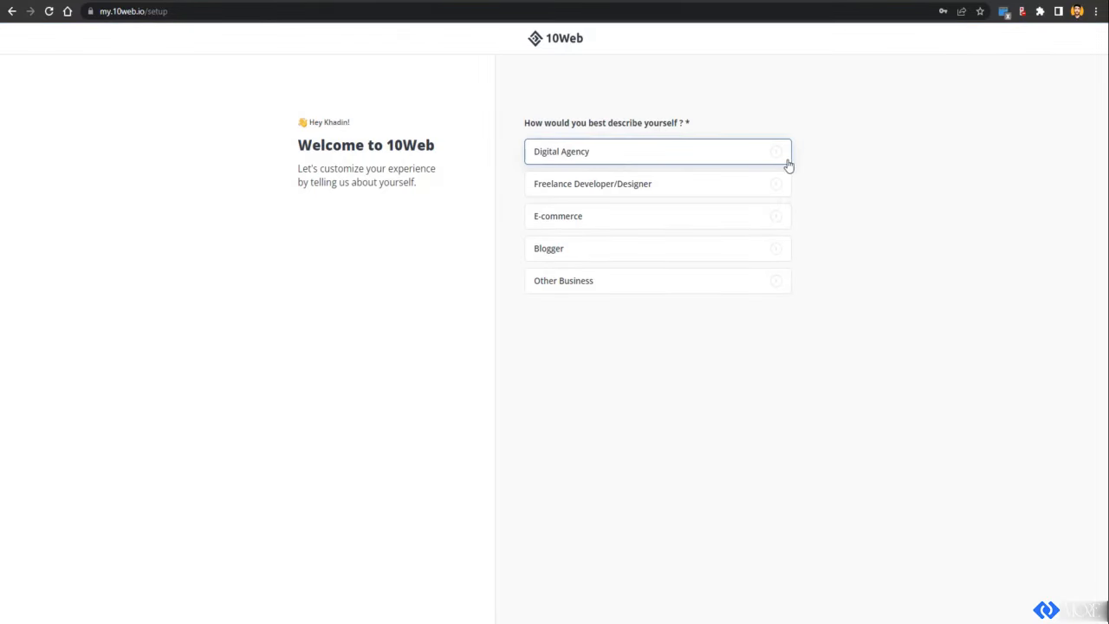
left_click(587, 159)
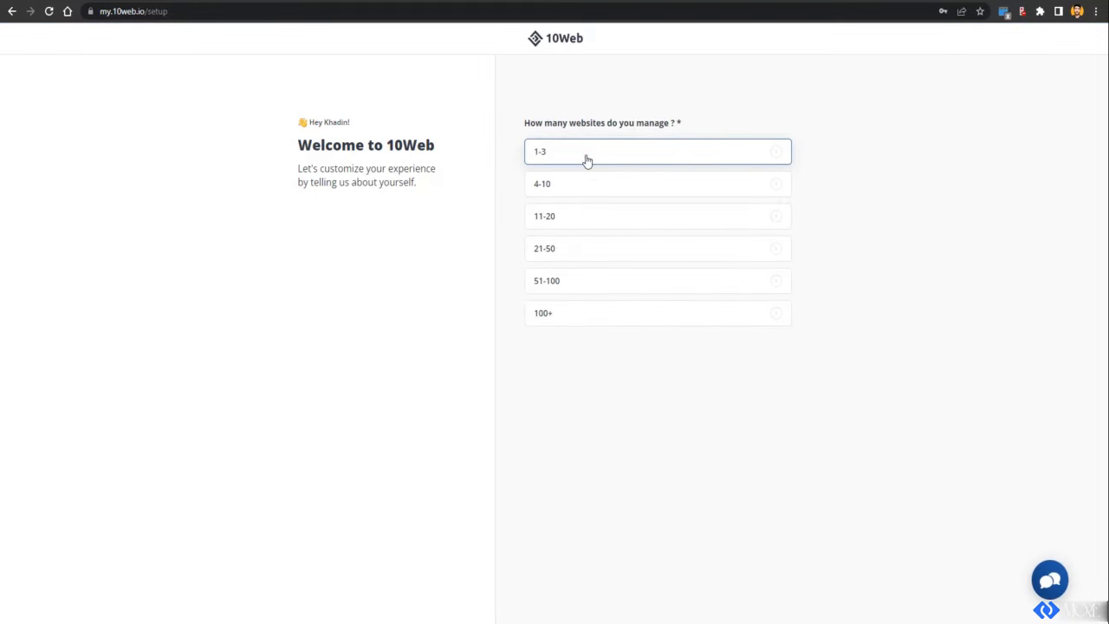
left_click(584, 151)
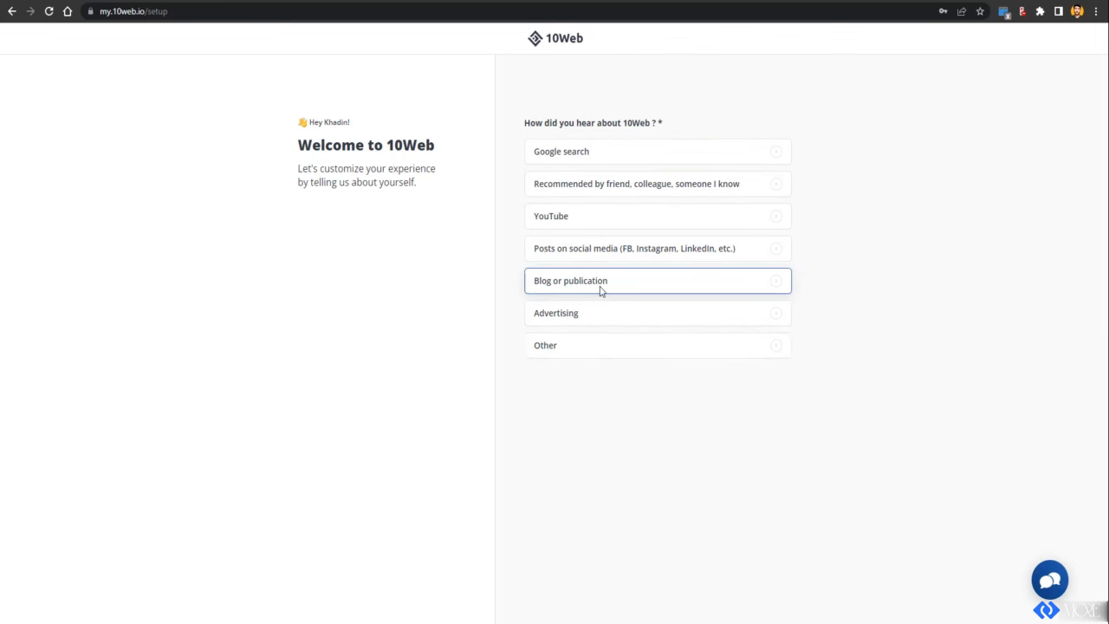
left_click(605, 345)
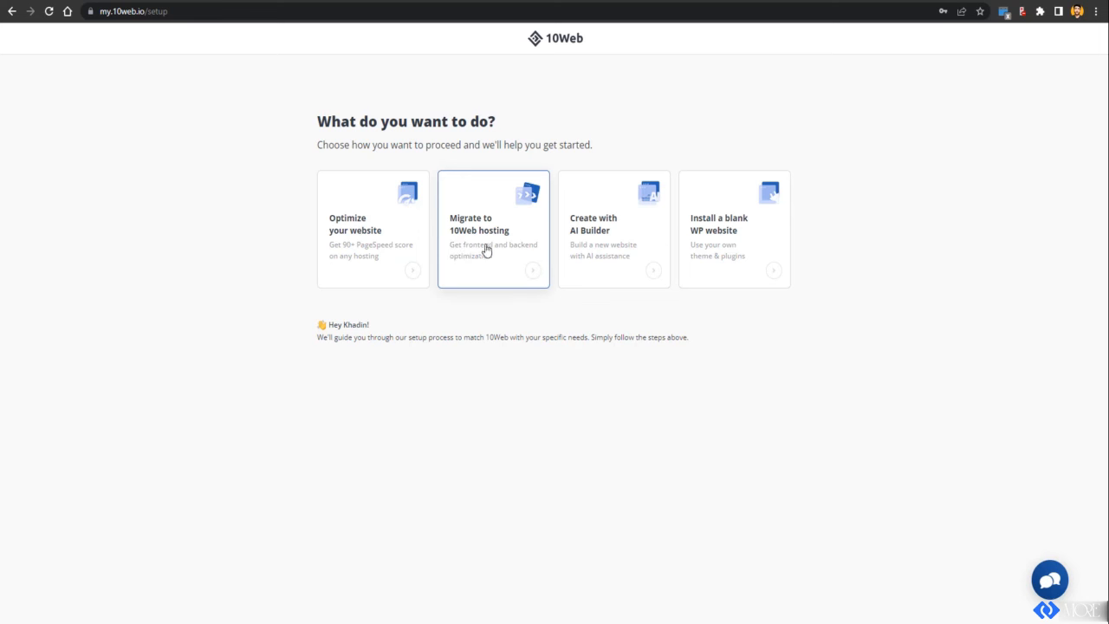
left_click(612, 254)
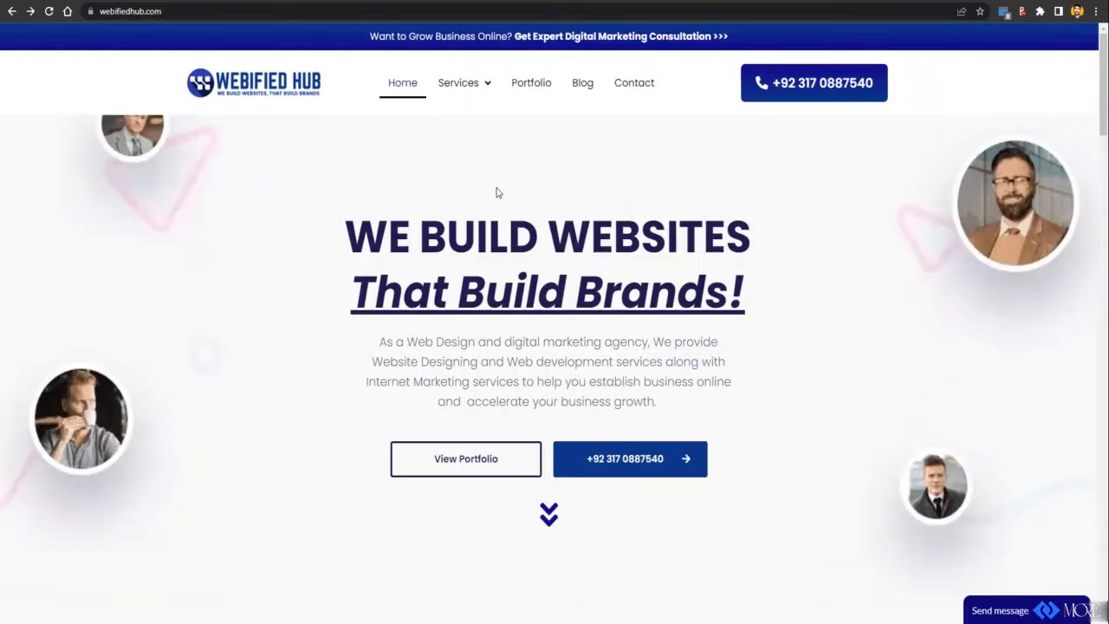
Step: Scroll through the webifiedhub.com homepage down to the footer and back toward the top
scroll(511, 185, "down", 1)
scroll(511, 186, "up", 1)
scroll(511, 182, "down", 8)
scroll(533, 197, "down", 18)
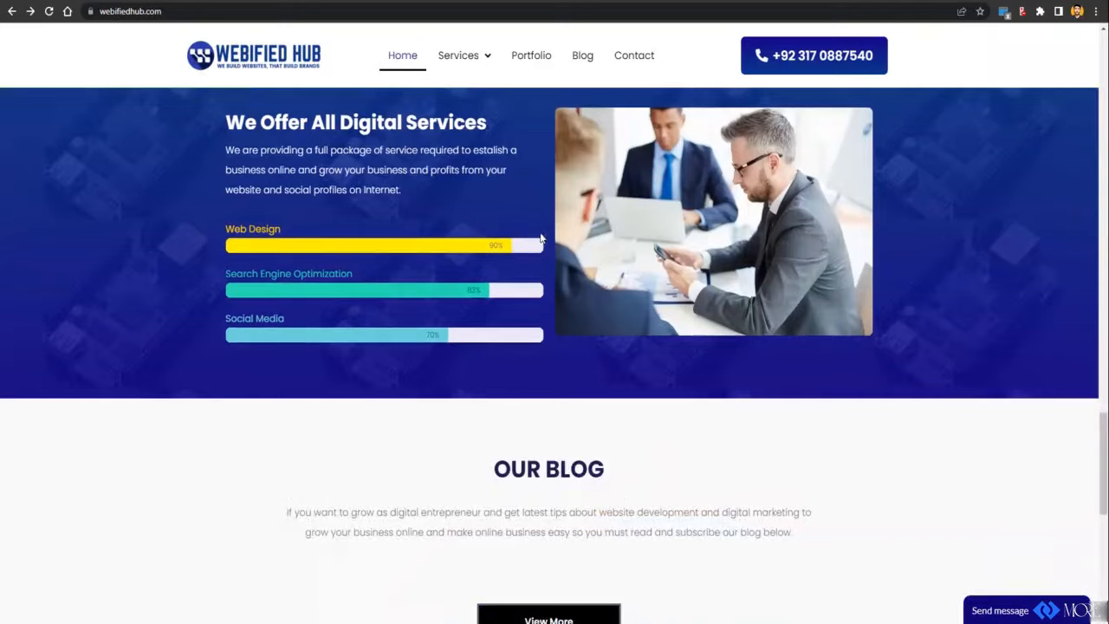
scroll(541, 238, "down", 1)
scroll(541, 237, "down", 2)
scroll(540, 237, "down", 4)
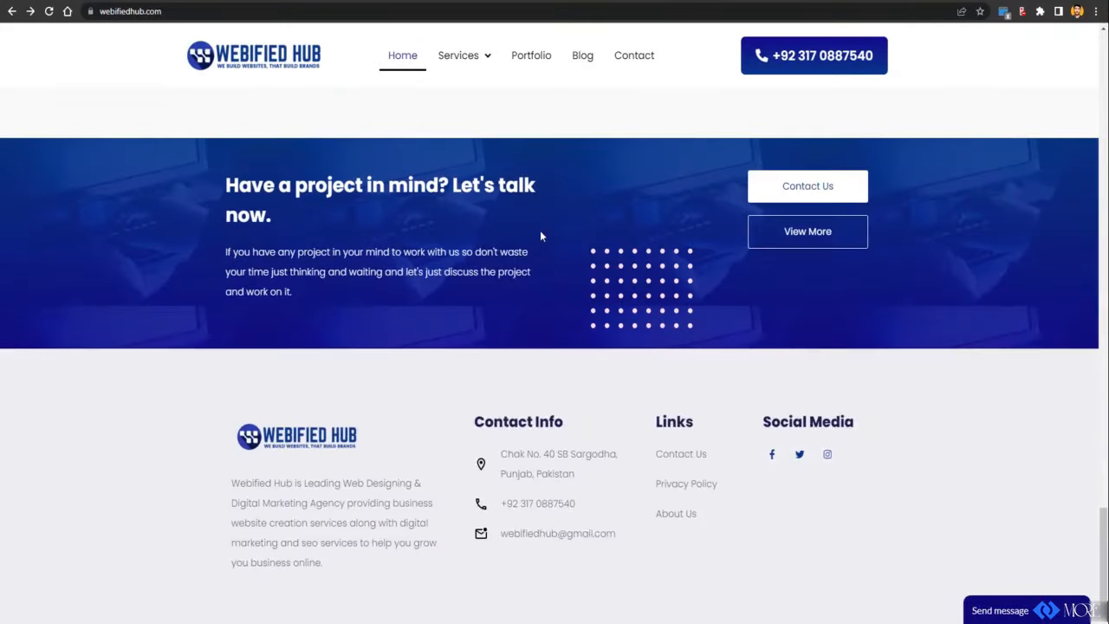
scroll(540, 231, "up", 4)
scroll(537, 232, "up", 20)
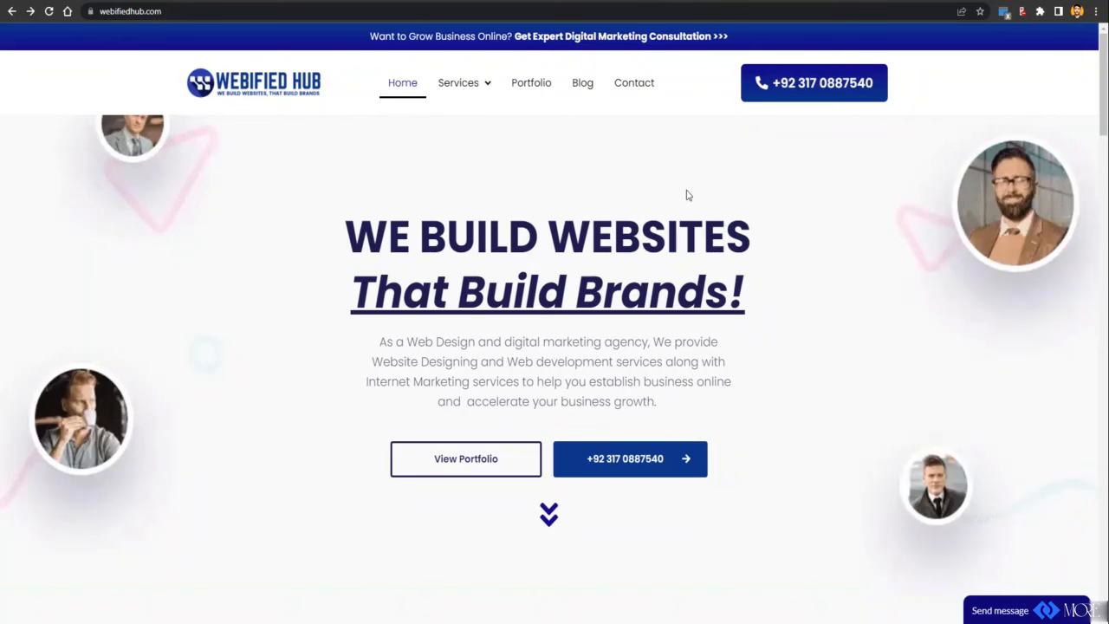
Step: Copy the webifiedhub.com address from Chrome's address bar
right_click(499, 3)
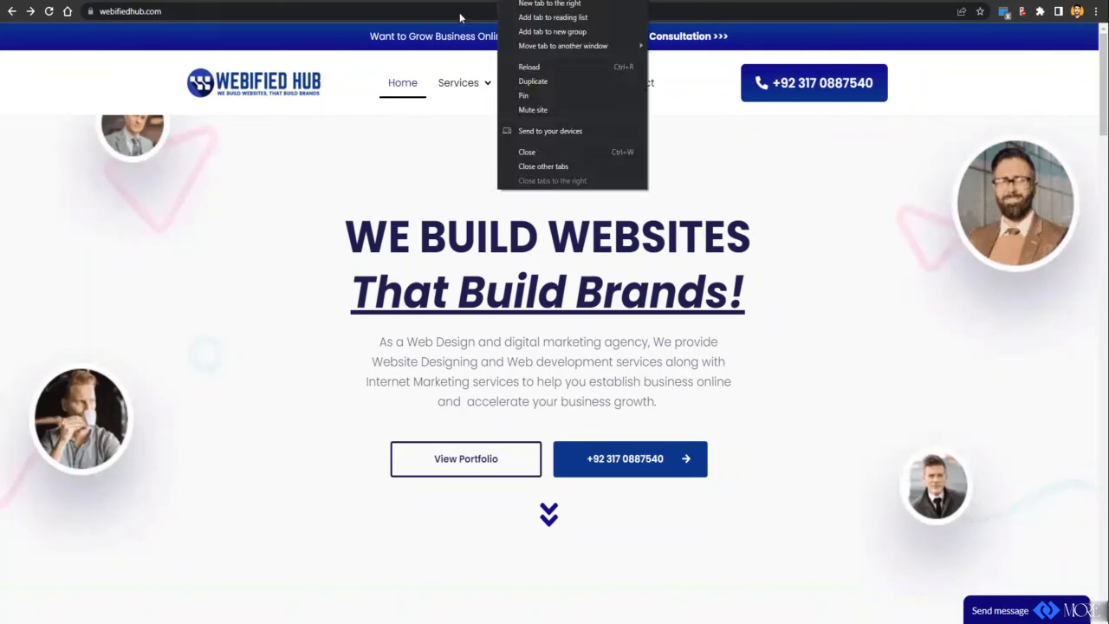
left_click(459, 12)
right_click(459, 12)
left_click(501, 95)
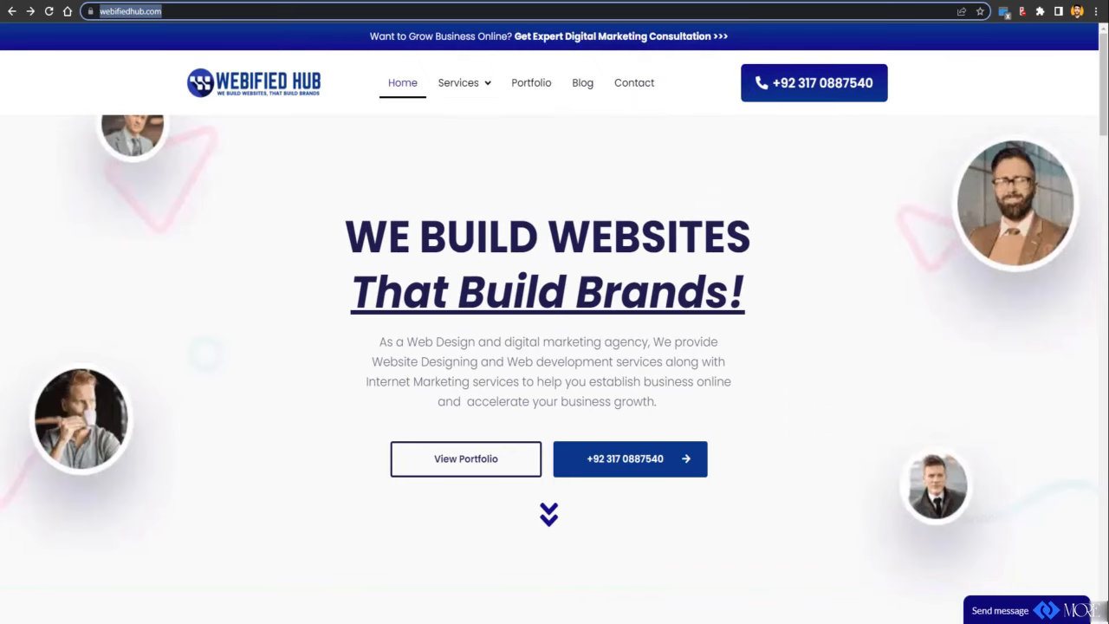
key("ctrl+Tab")
Step: Paste the webifiedhub.com URL as the page to recreate, generate it, and open Preview & Edit
left_click(249, 210)
key("ctrl+v")
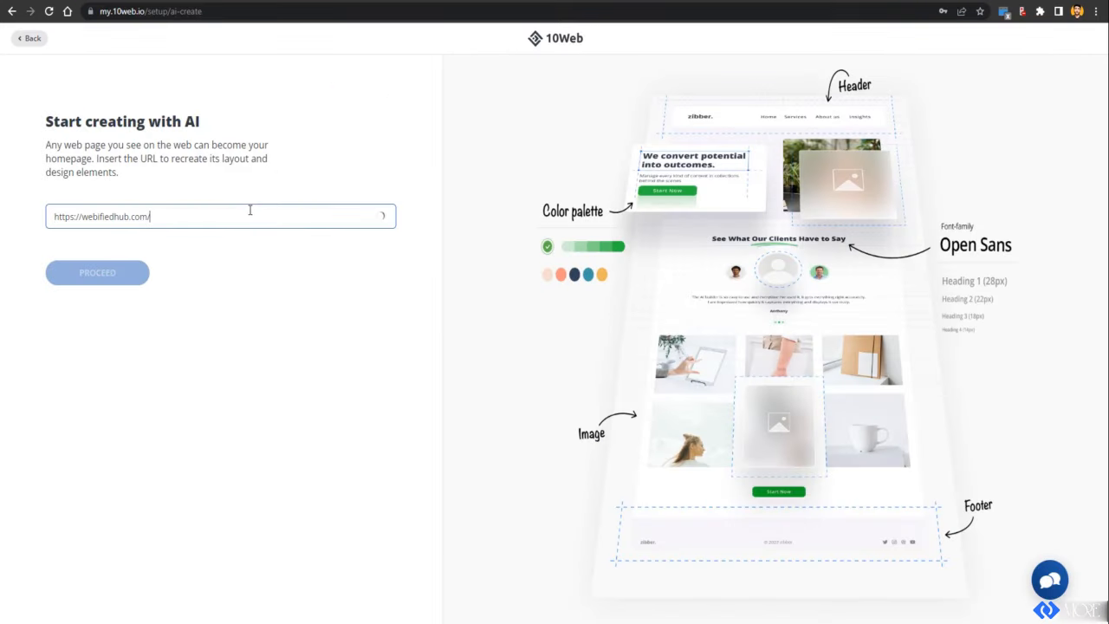
left_click(98, 276)
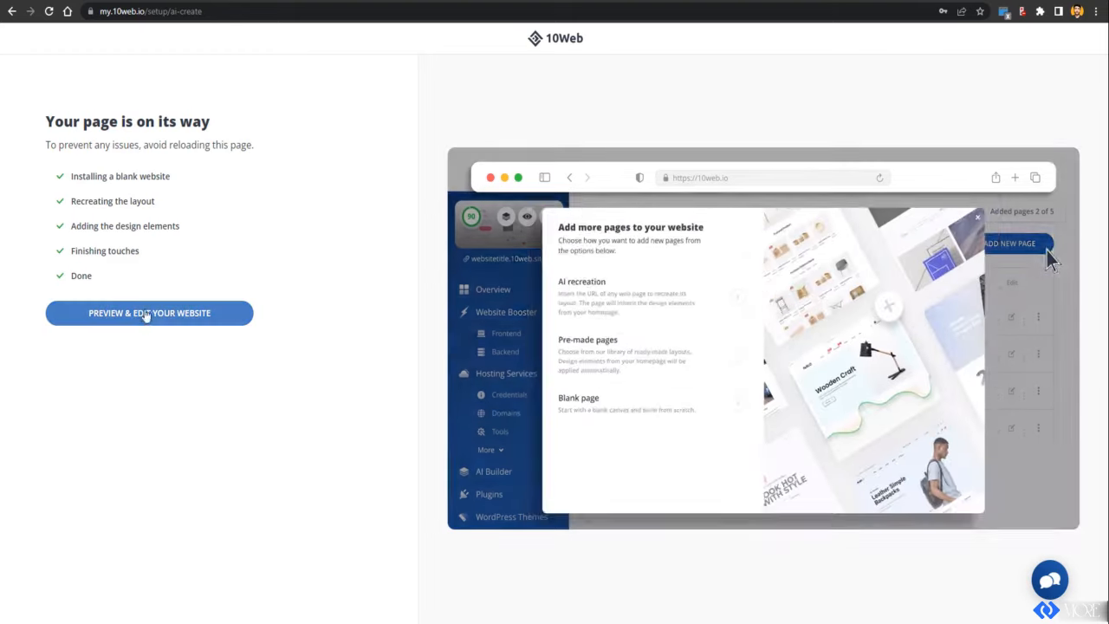
left_click(152, 322)
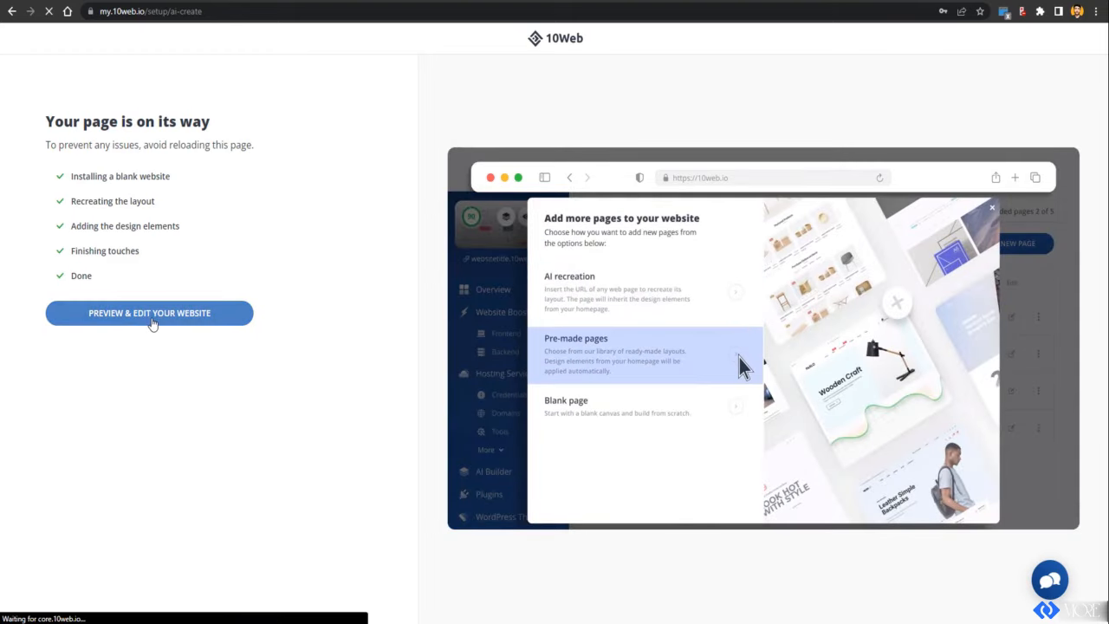
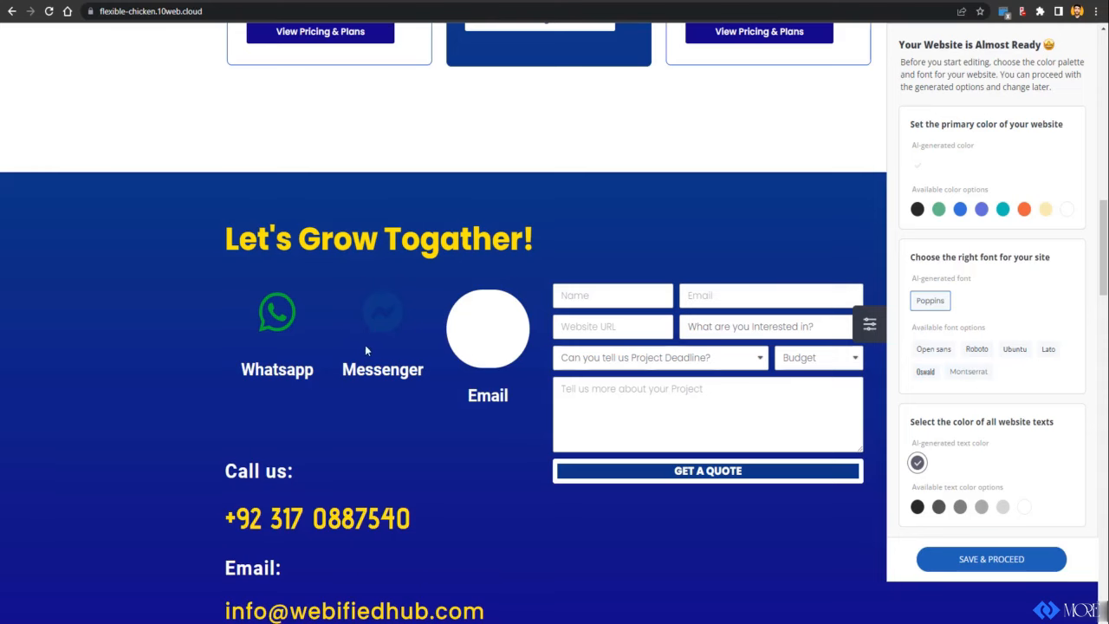
Step: Try blue and white as the primary colour, then revert to the AI-generated colour
scroll(468, 396, "down", 20)
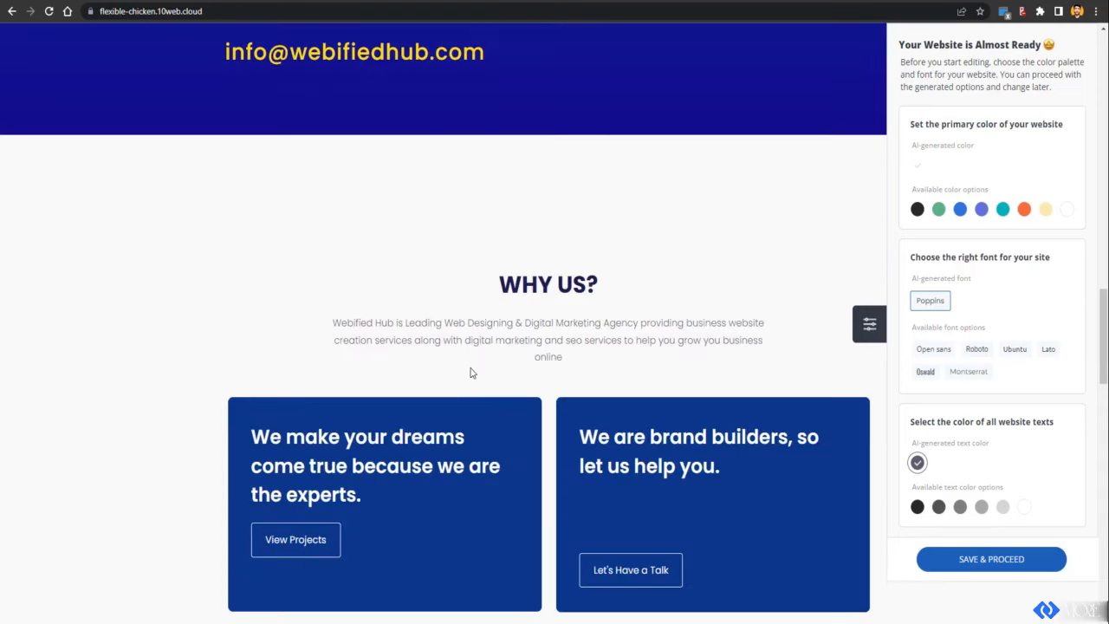
scroll(485, 405, "down", 3)
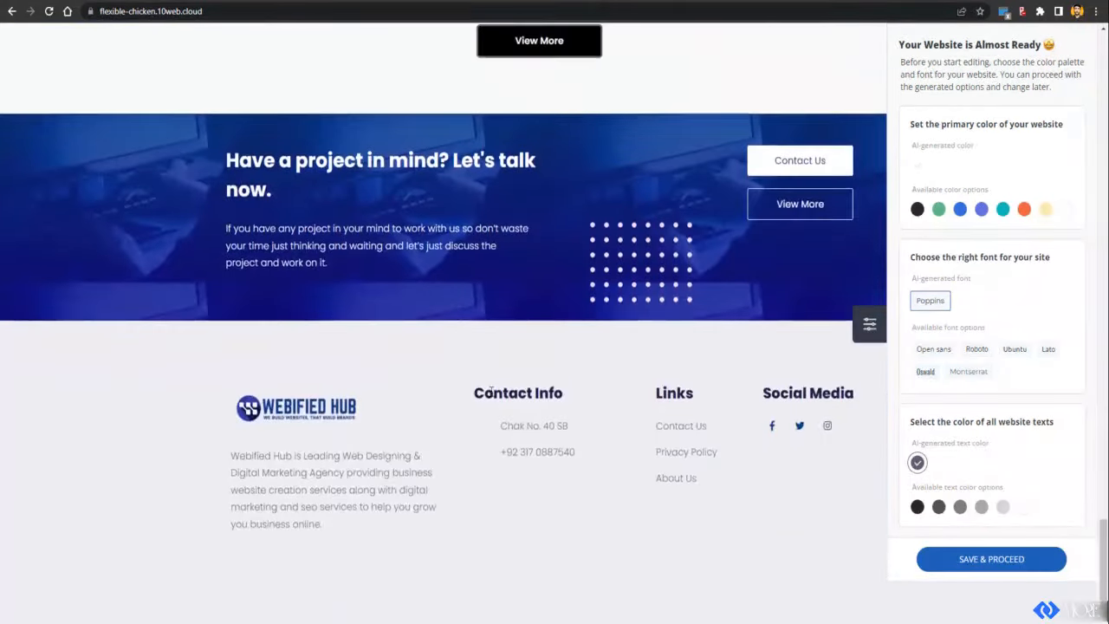
scroll(661, 337, "up", 10)
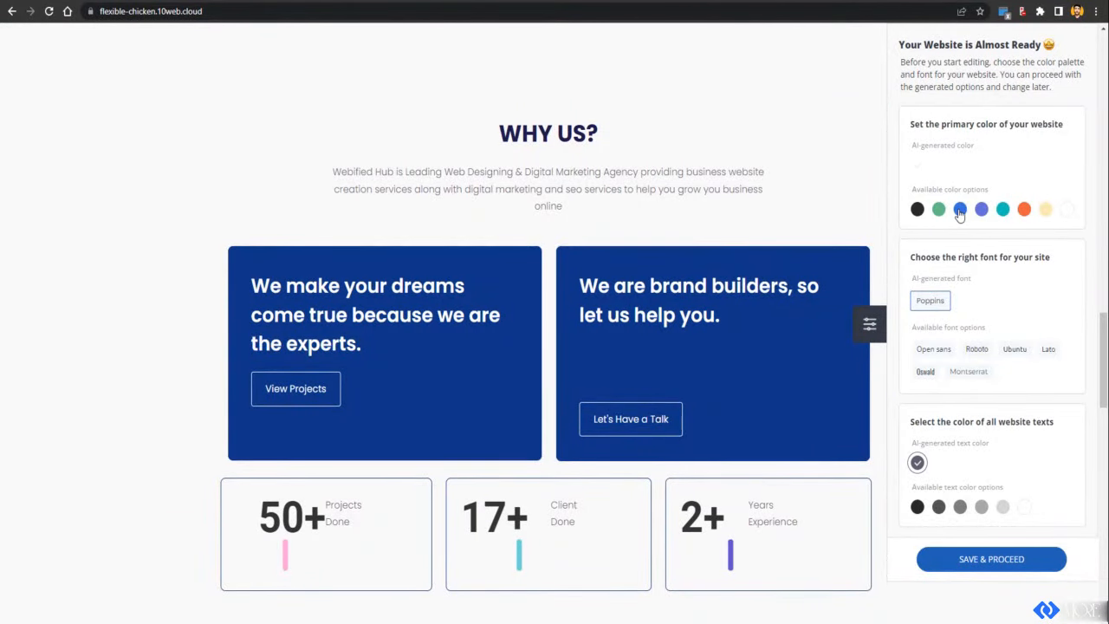
left_click(960, 211)
left_click(1064, 211)
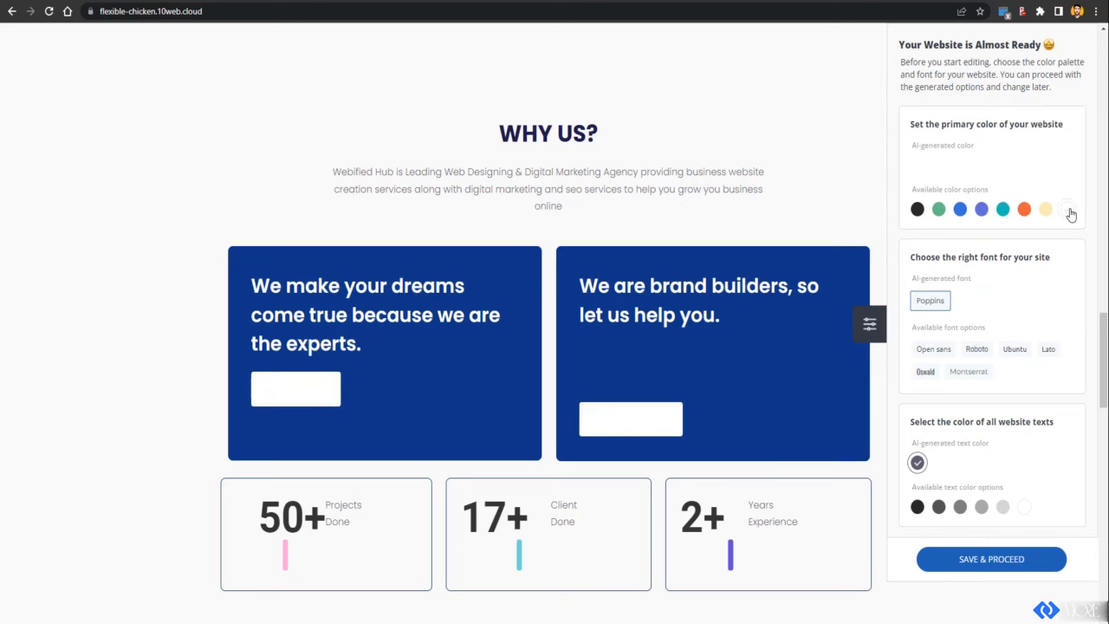
left_click(962, 213)
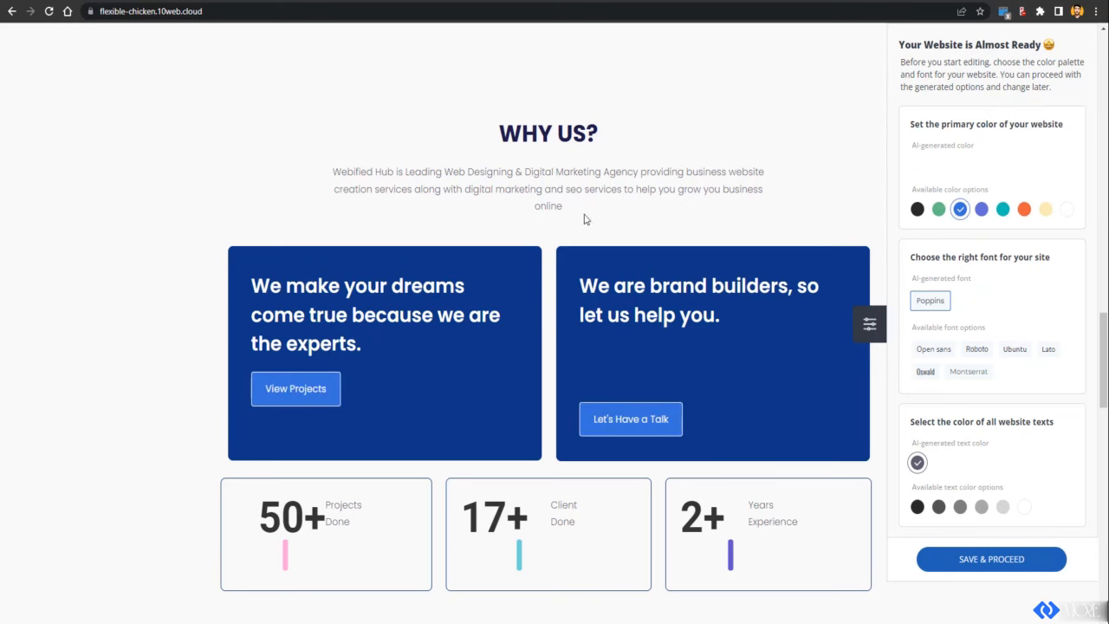
scroll(676, 234, "up", 5)
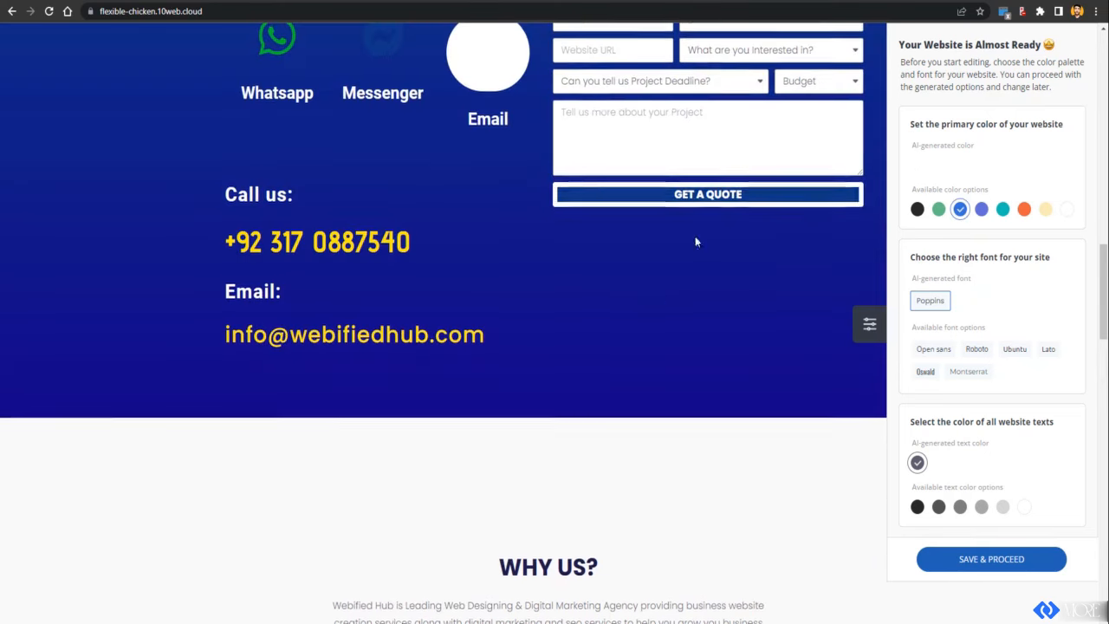
left_click(918, 169)
Step: Keep the Poppins font and save the style choices
scroll(866, 364, "down", 7)
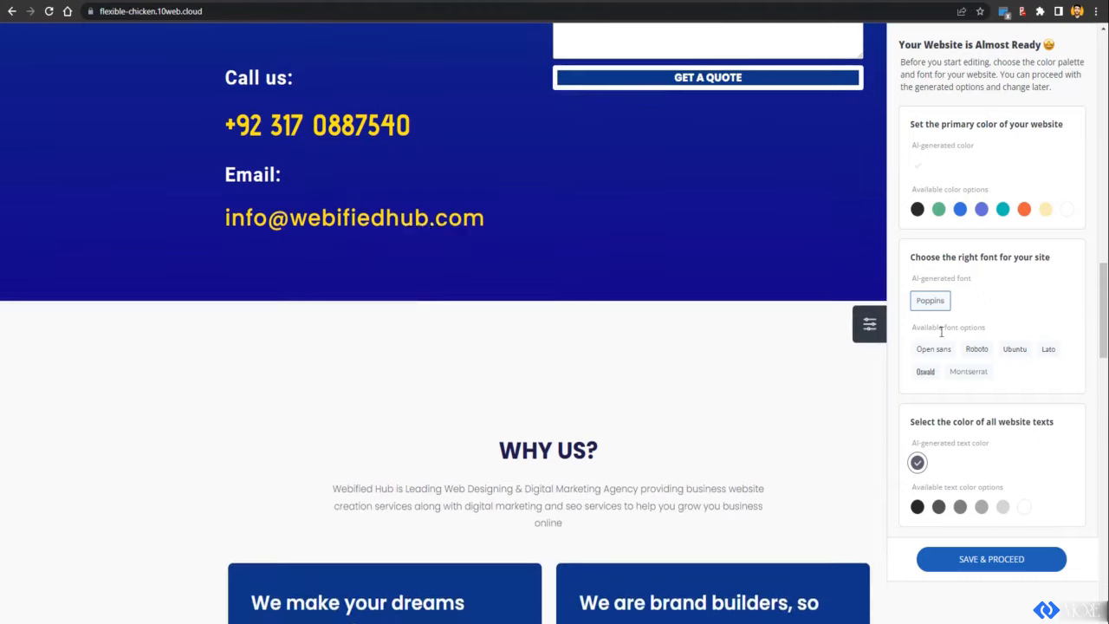
scroll(927, 444, "down", 3)
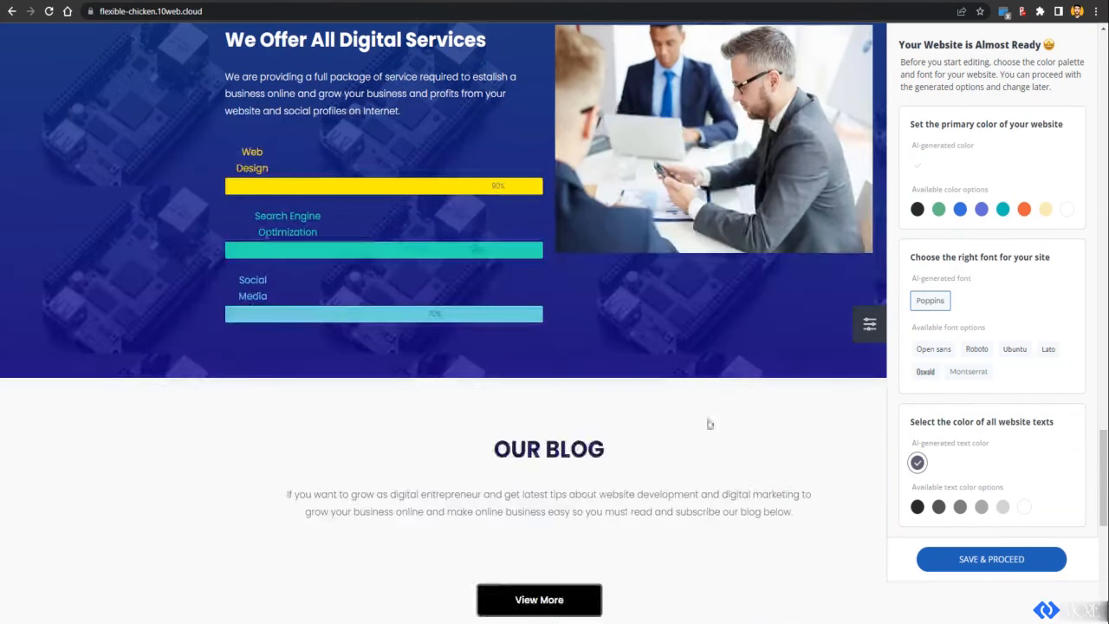
scroll(693, 433, "down", 6)
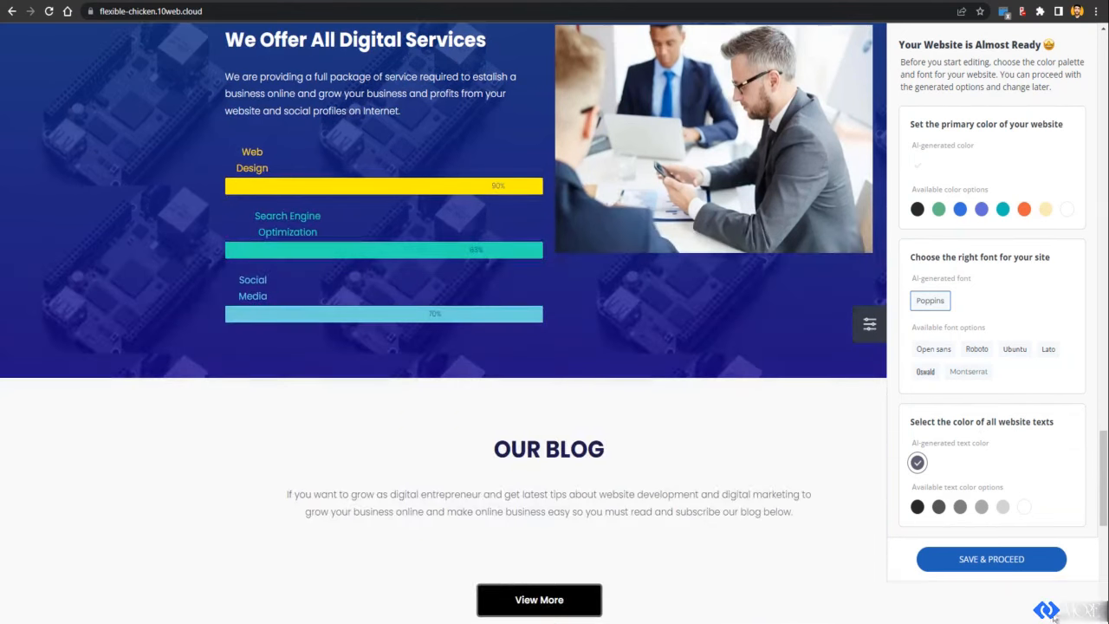
left_click(1022, 568)
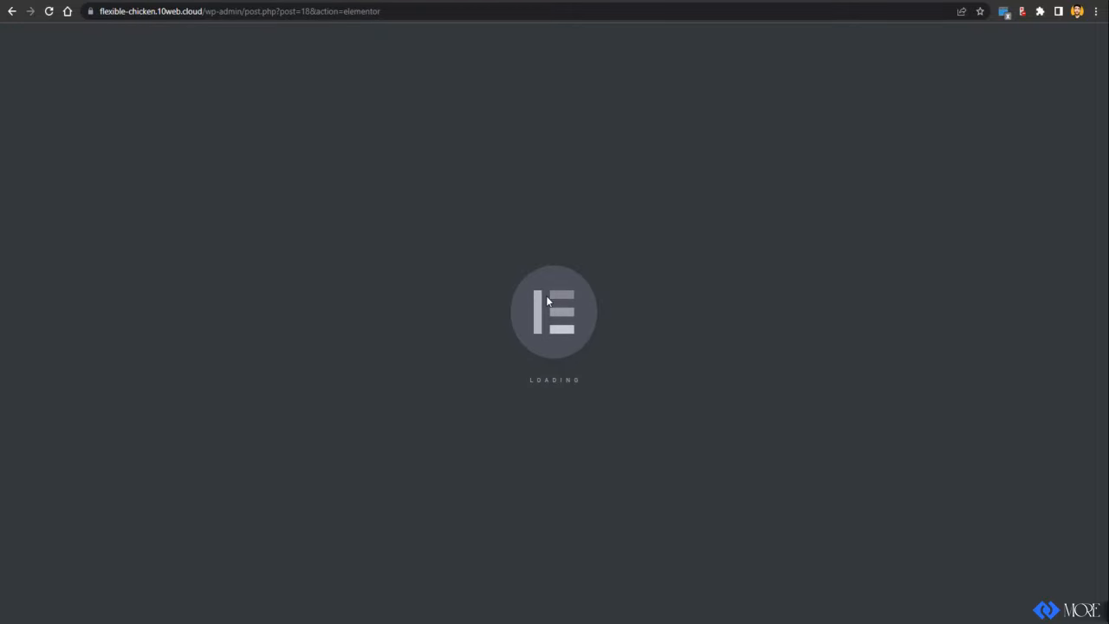
Step: Scroll through the generated Webified Hub homepage to review its services and contact sections
scroll(482, 248, "down", 20)
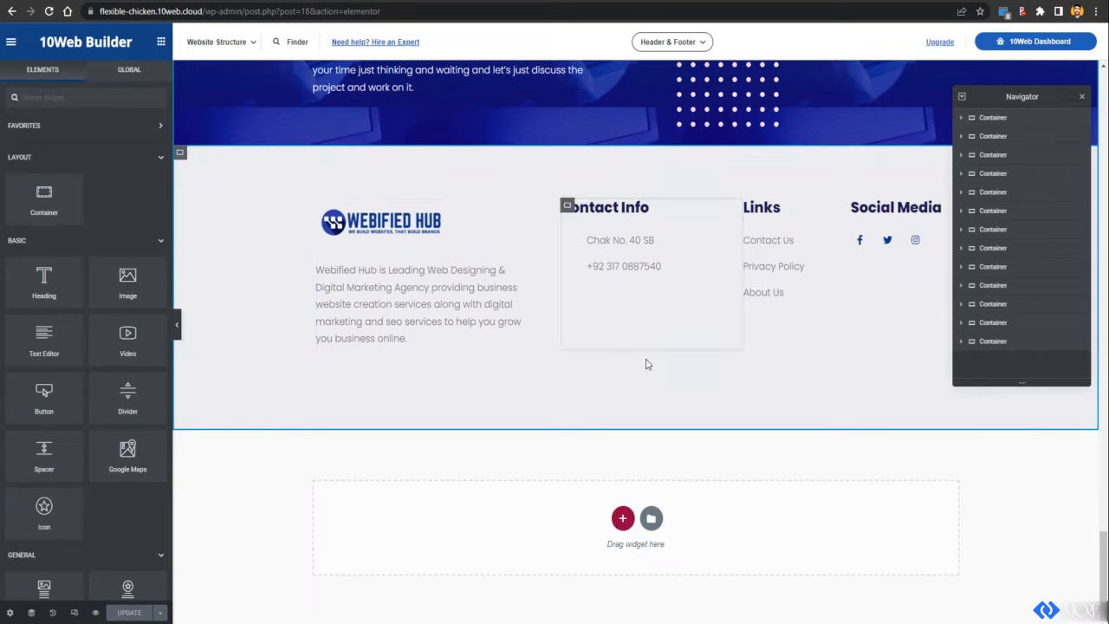
scroll(618, 243, "up", 4)
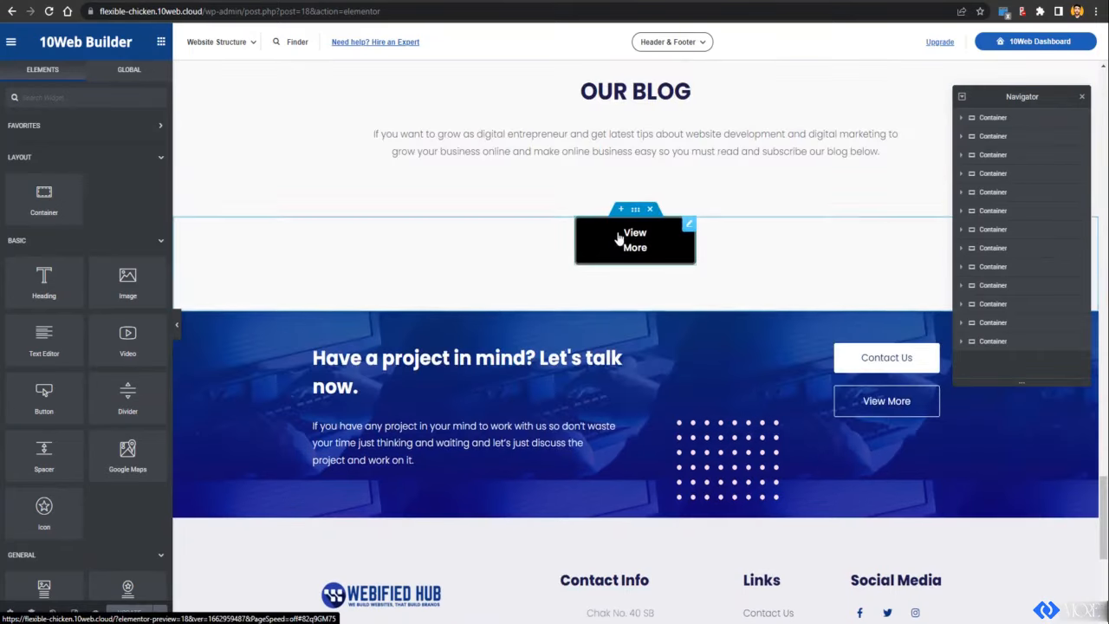
scroll(618, 235, "down", 4)
scroll(618, 236, "up", 15)
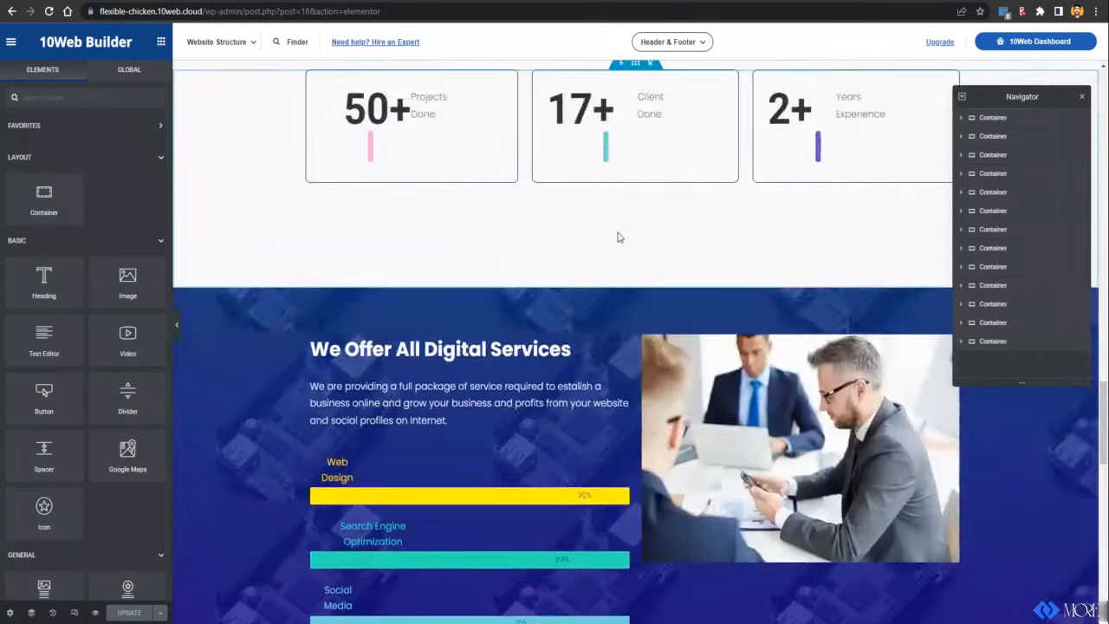
scroll(630, 234, "down", 5)
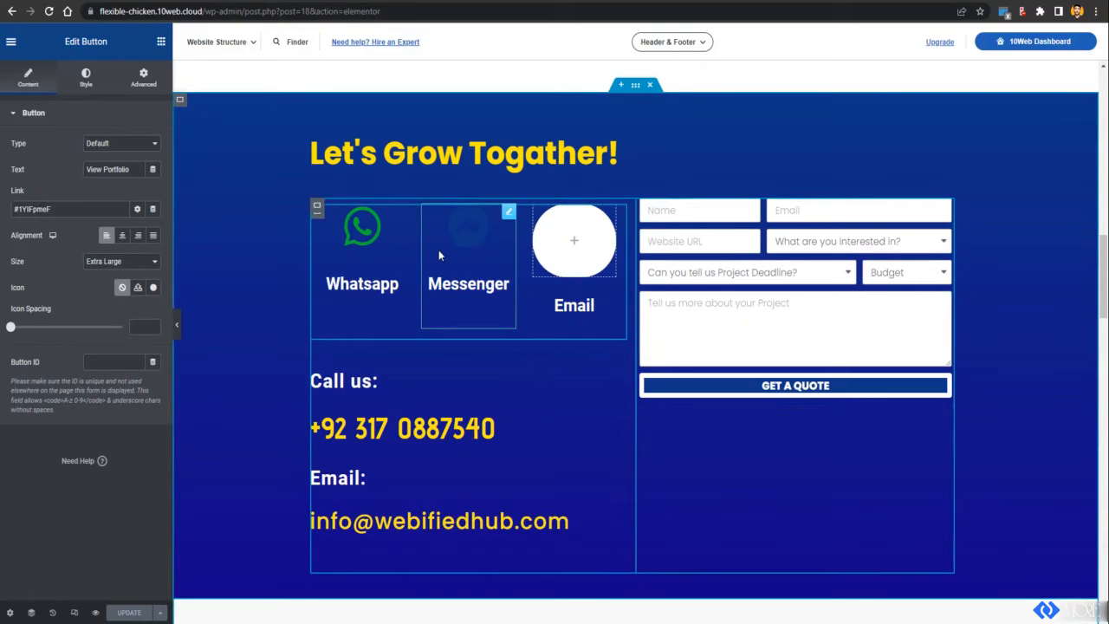
Step: Set the Messenger icon box's primary colour to bright pink
left_click(438, 250)
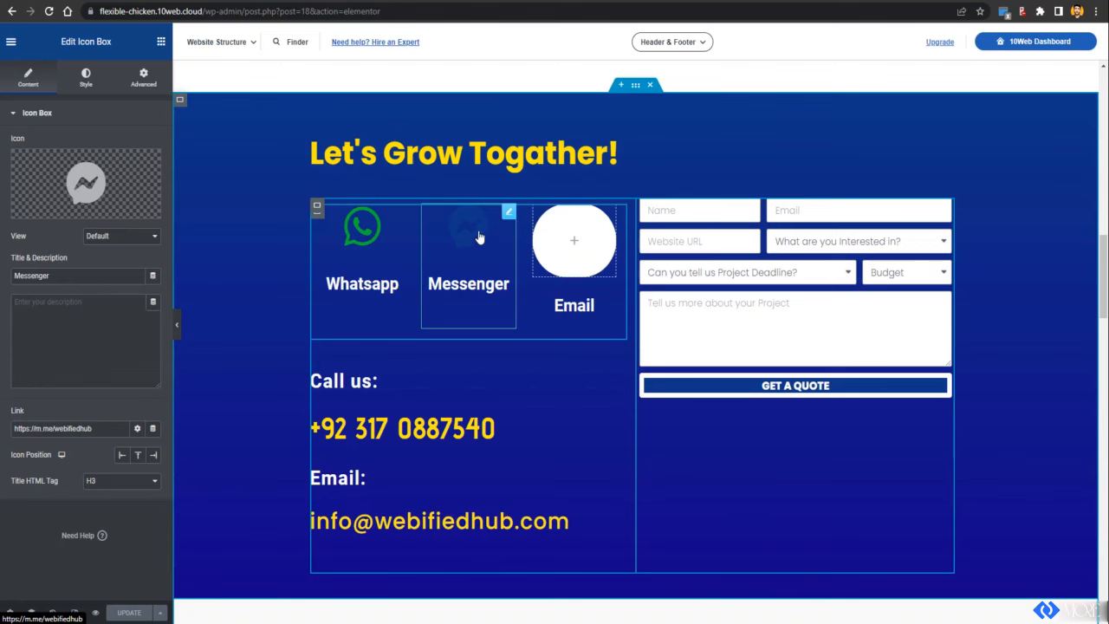
left_click(85, 78)
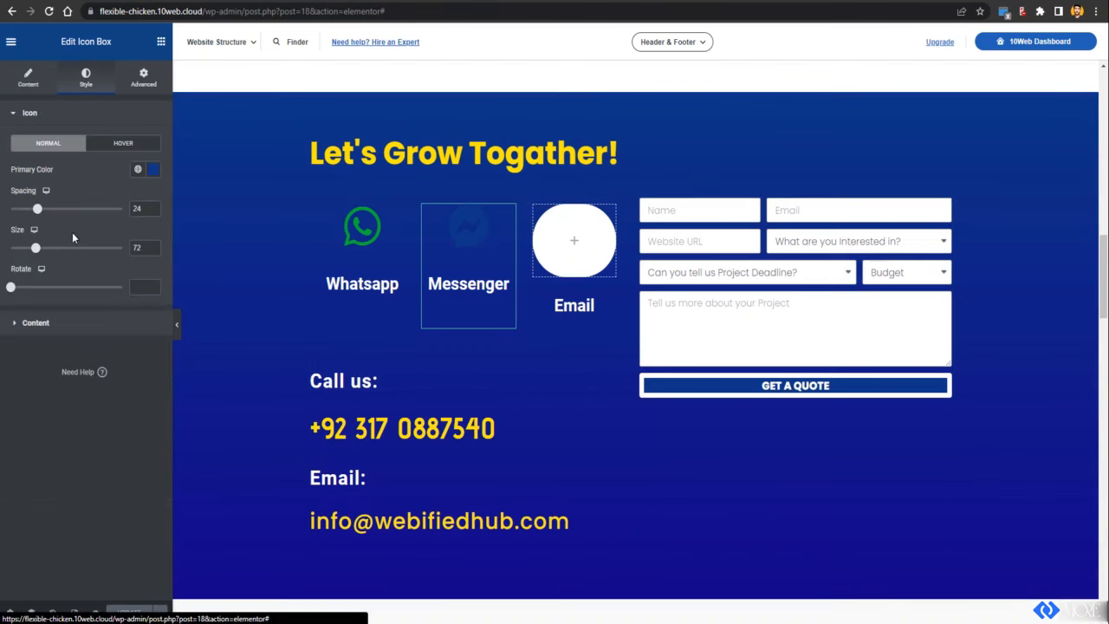
left_click(151, 170)
left_click(22, 216)
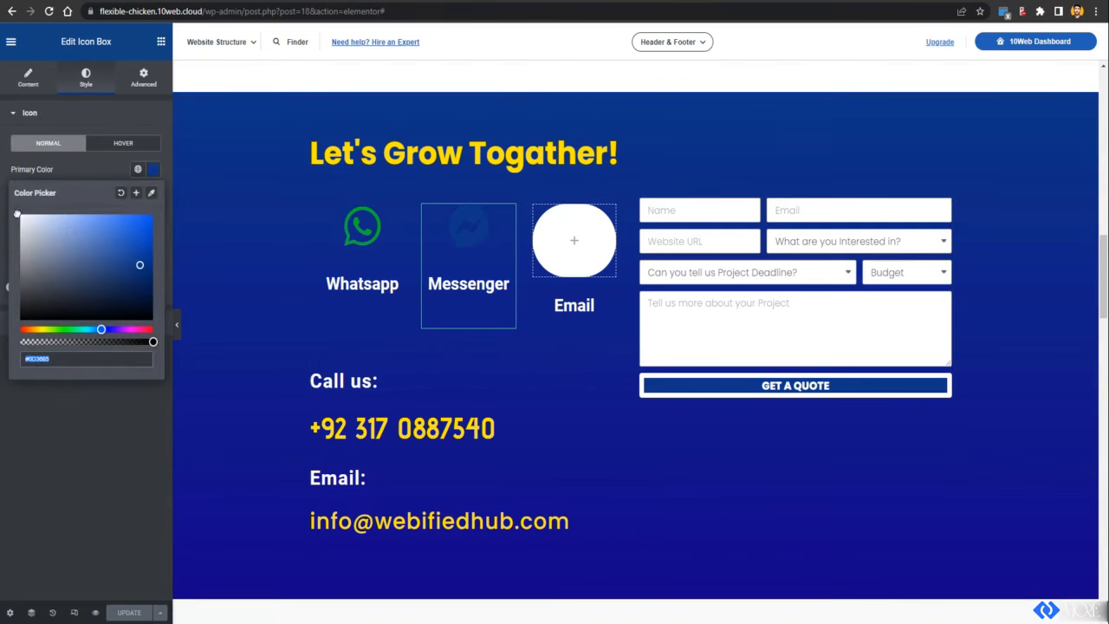
left_click(68, 426)
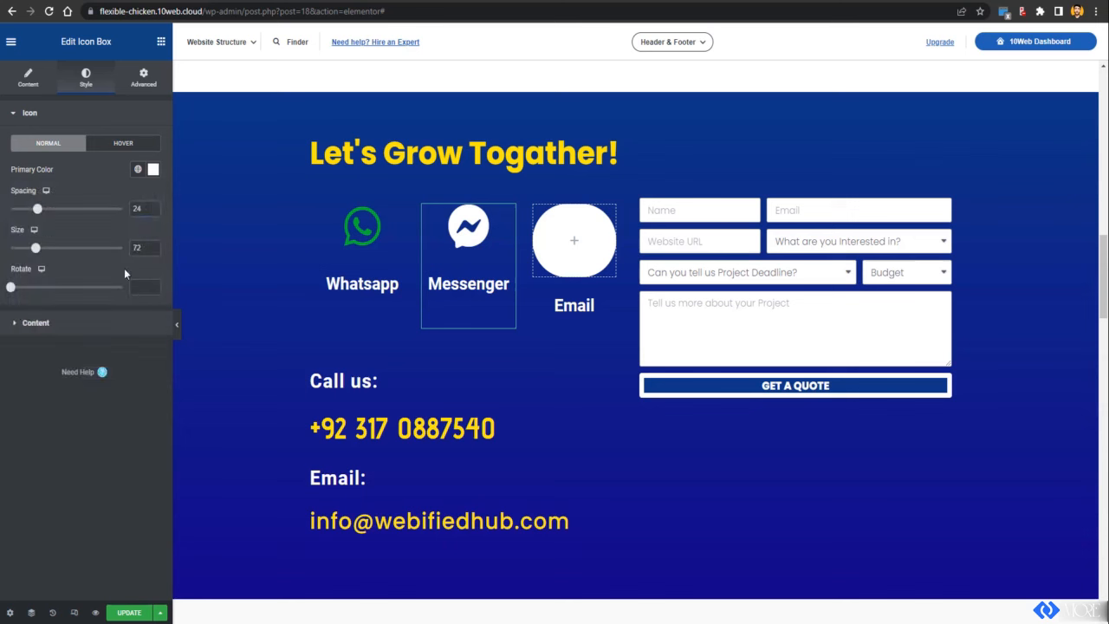
left_click(152, 170)
left_click_drag(82, 332, 140, 329)
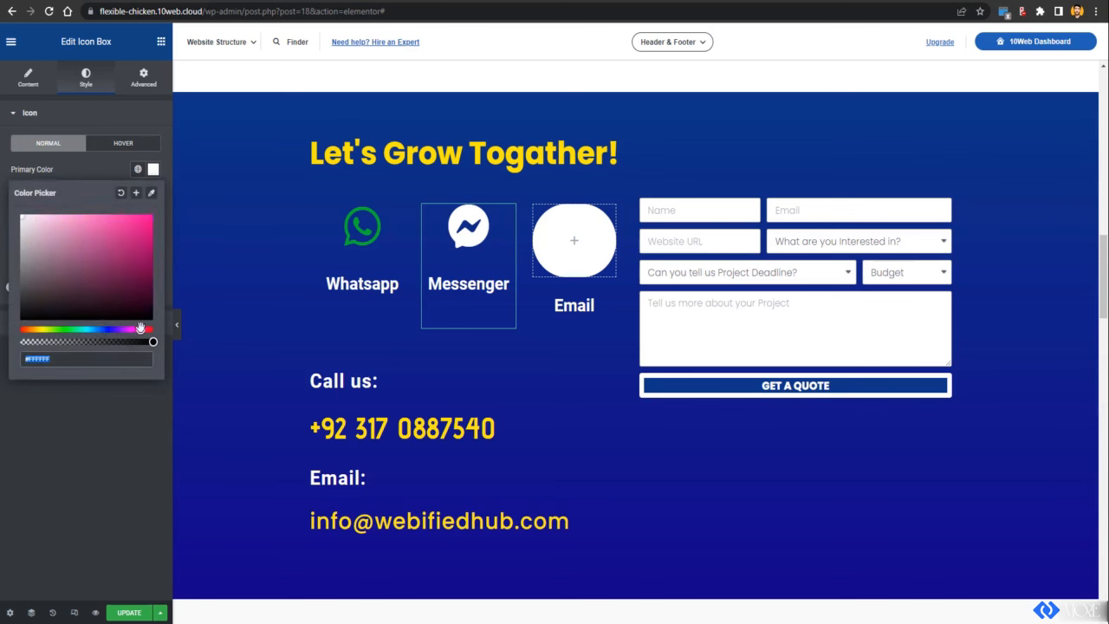
left_click(153, 245)
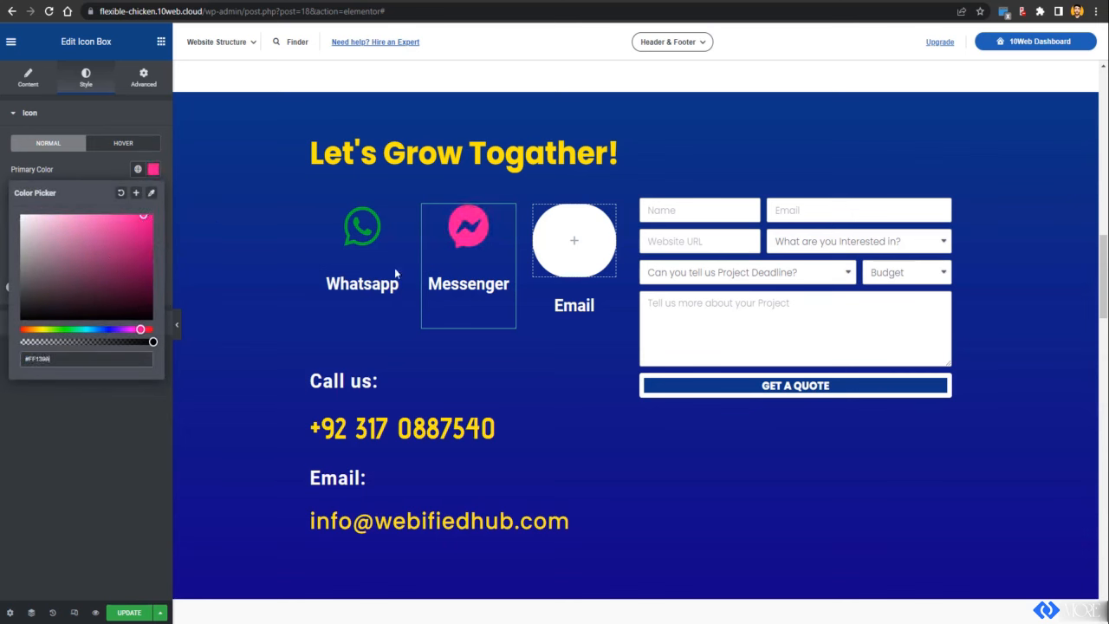
left_click(564, 256)
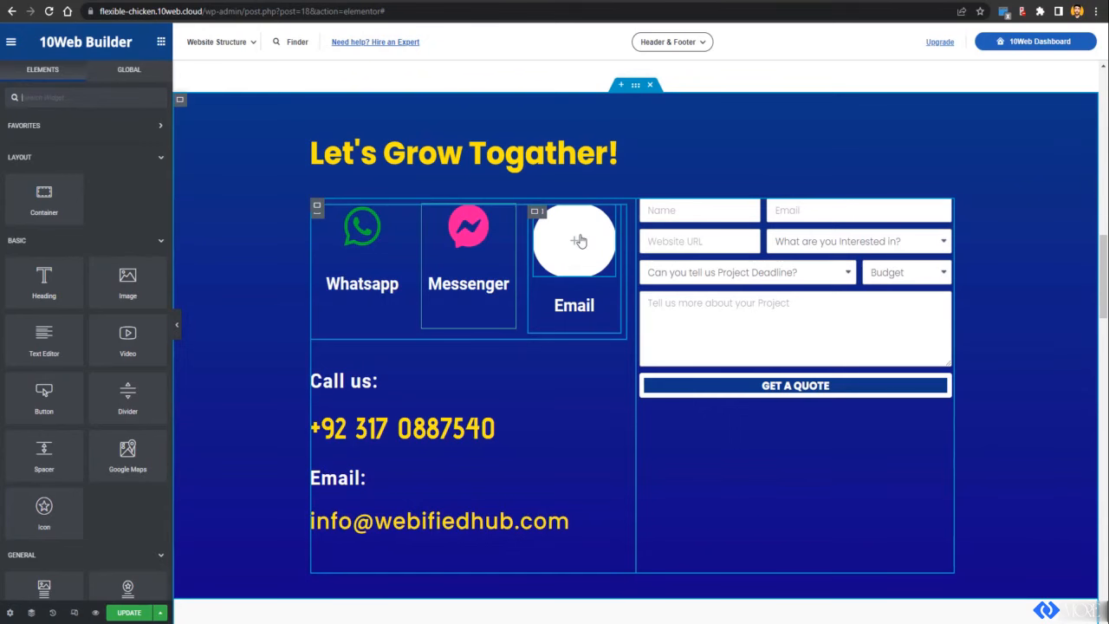
Step: Delete the empty Email icon and box, and duplicate the pink Messenger box
right_click(579, 237)
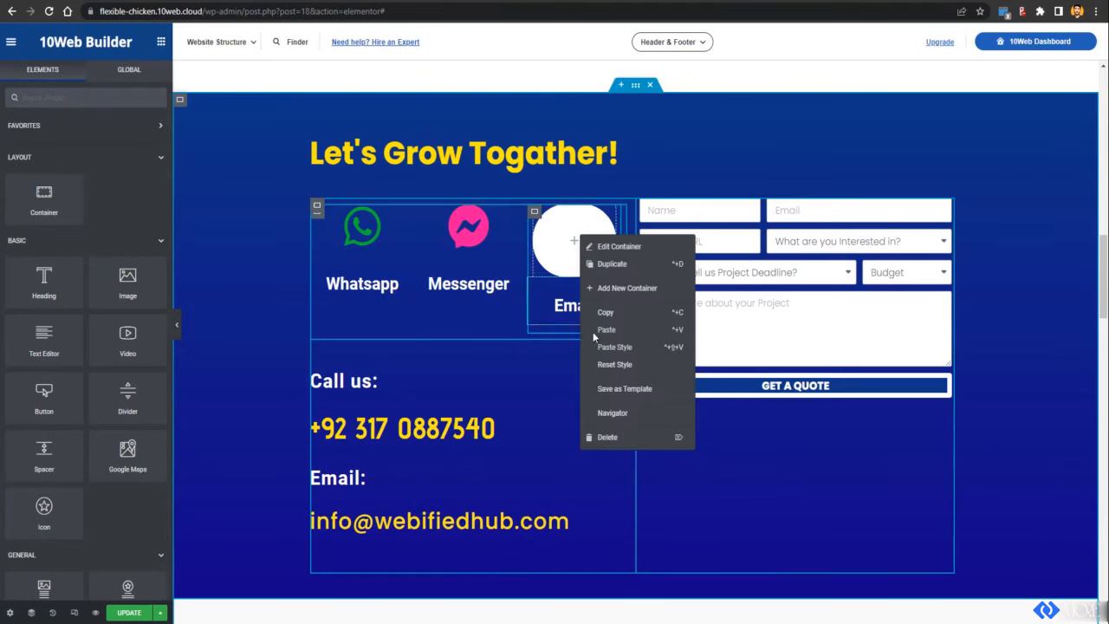
left_click(614, 437)
right_click(464, 227)
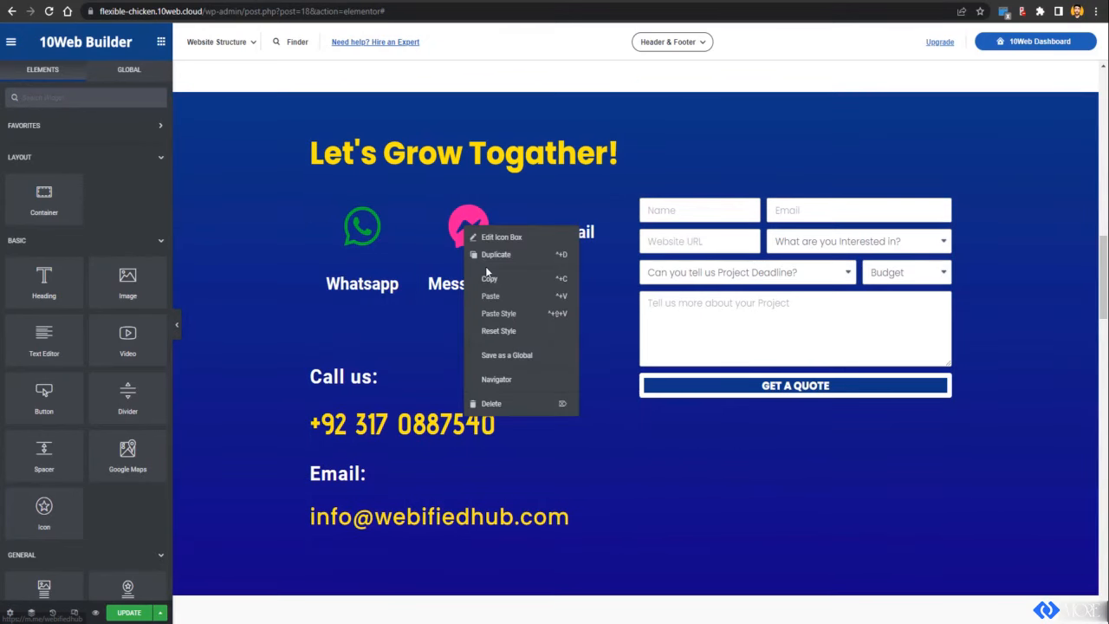
left_click(494, 252)
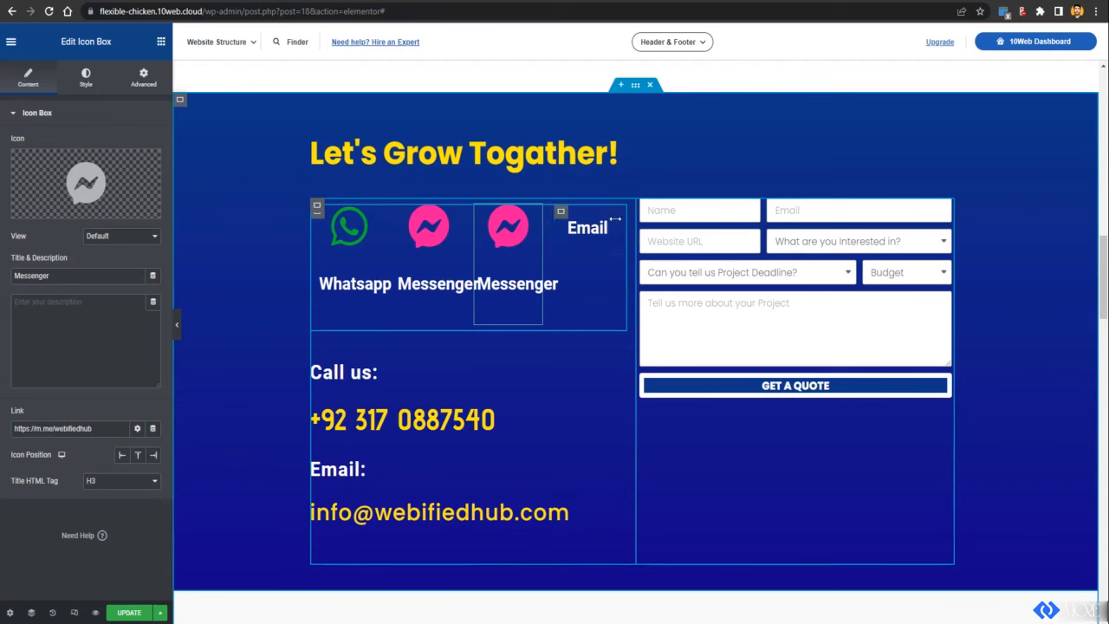
right_click(558, 217)
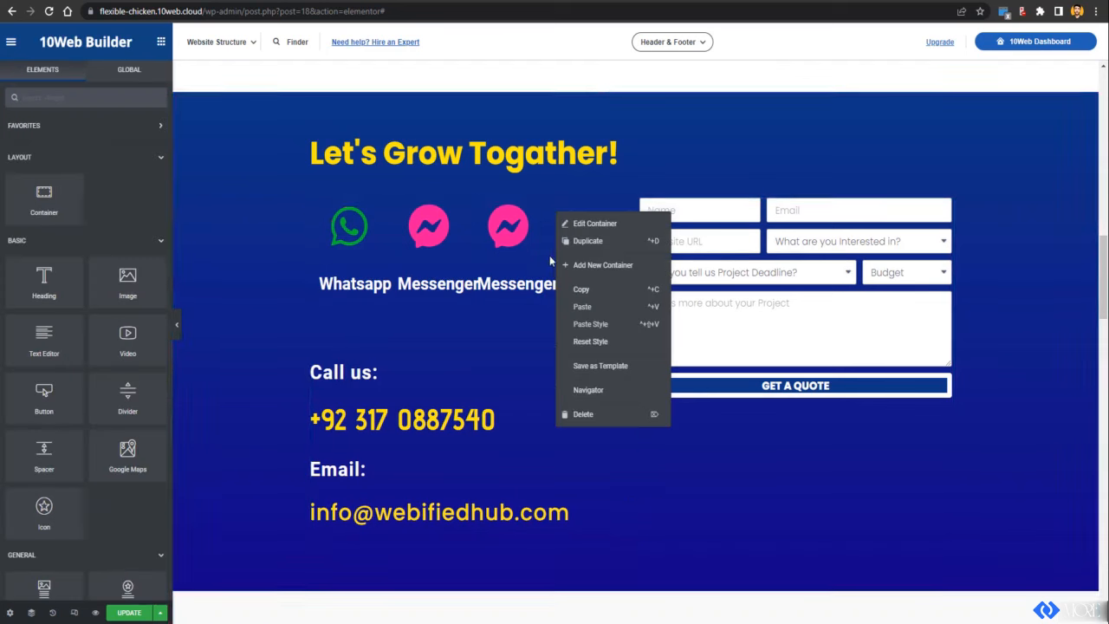
left_click(571, 415)
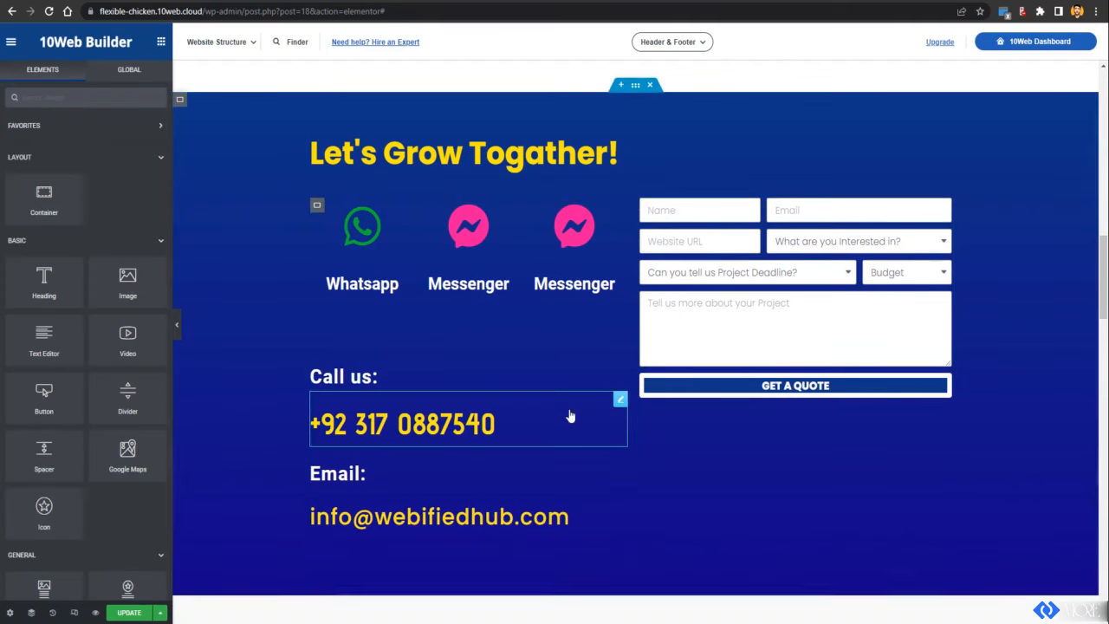
Step: Retitle the duplicated box 'Email' and bring up the Icon Library for it
left_click(567, 294)
double_click(568, 295)
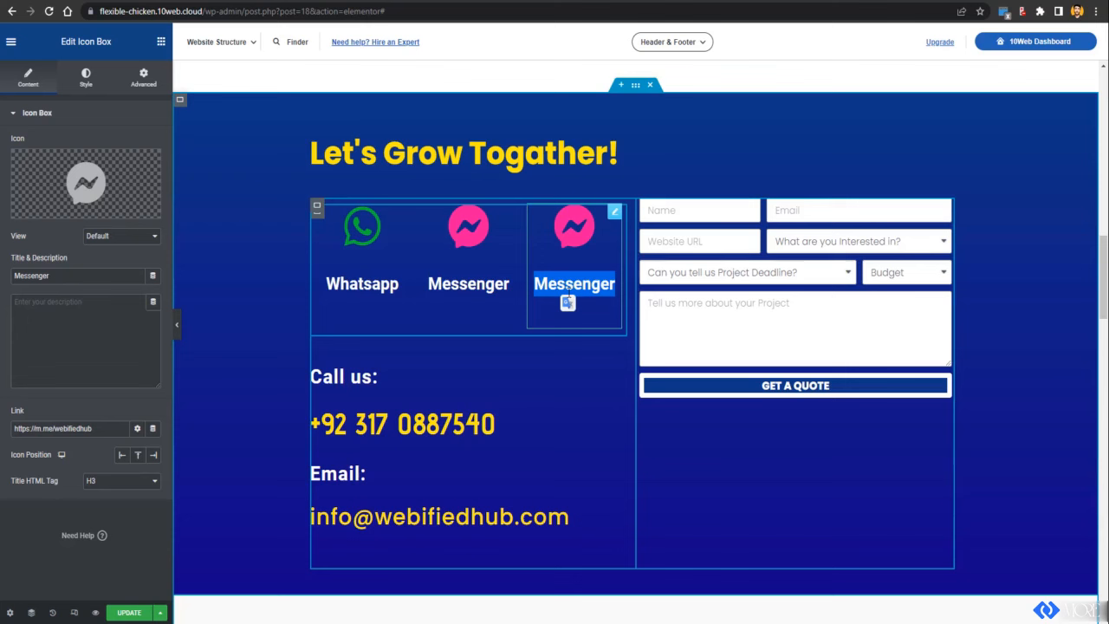
type("Email")
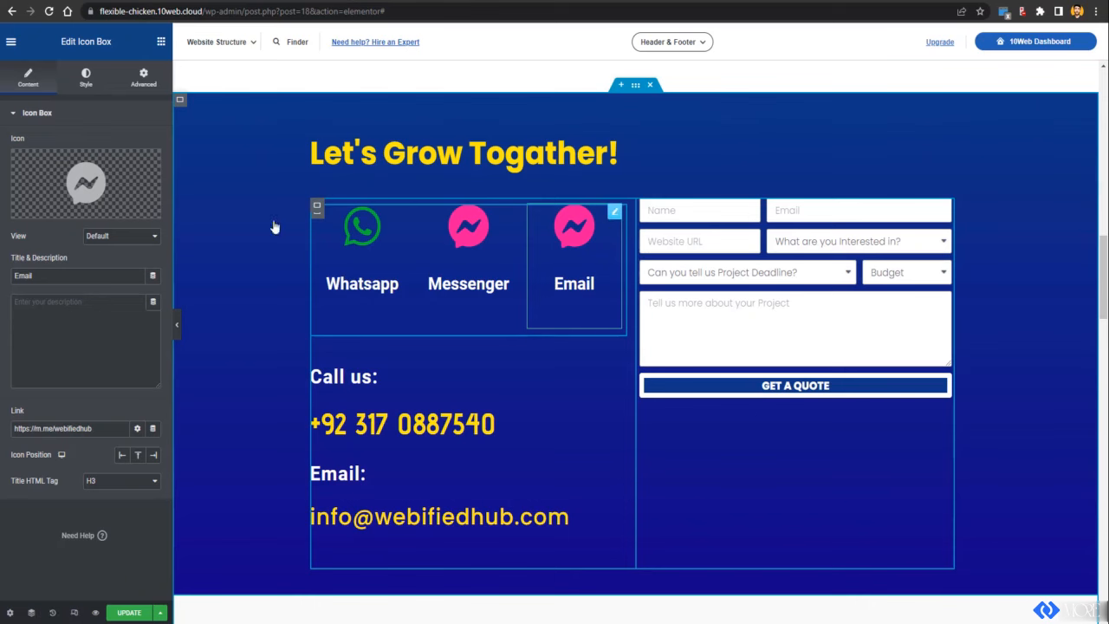
left_click(36, 210)
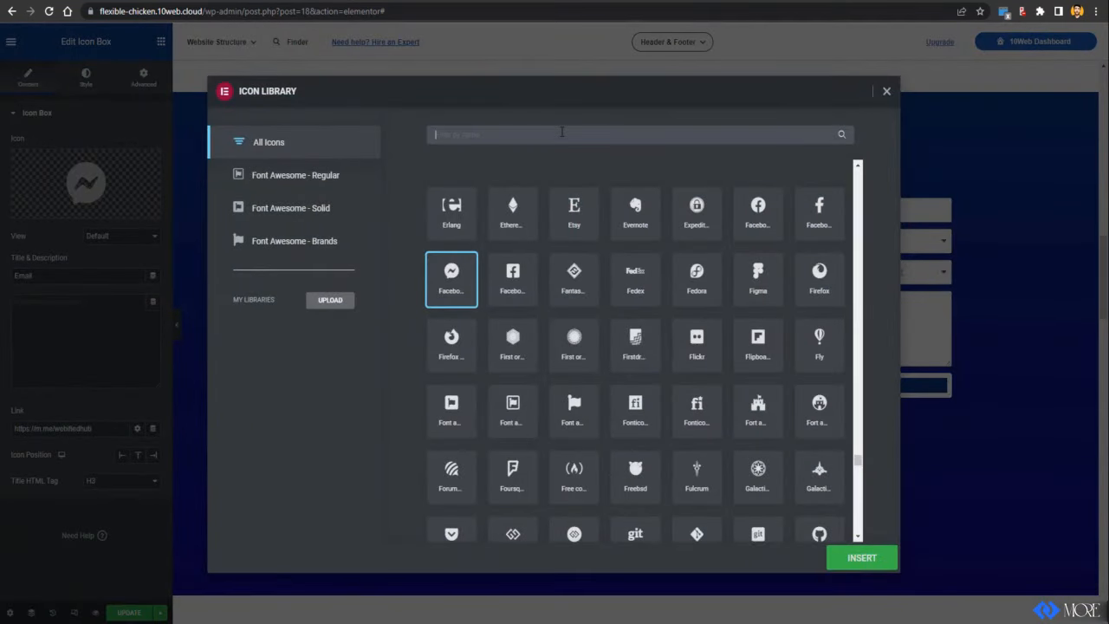
Step: Search 'mail' and apply the Mail bulk icon to the Email box
type("mail")
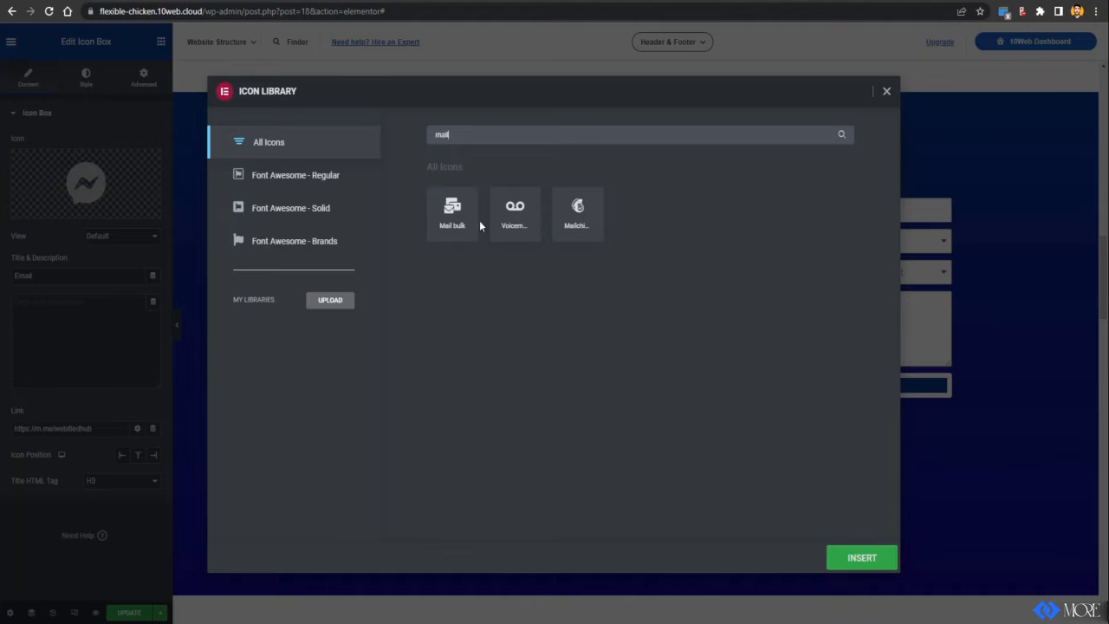
left_click(453, 217)
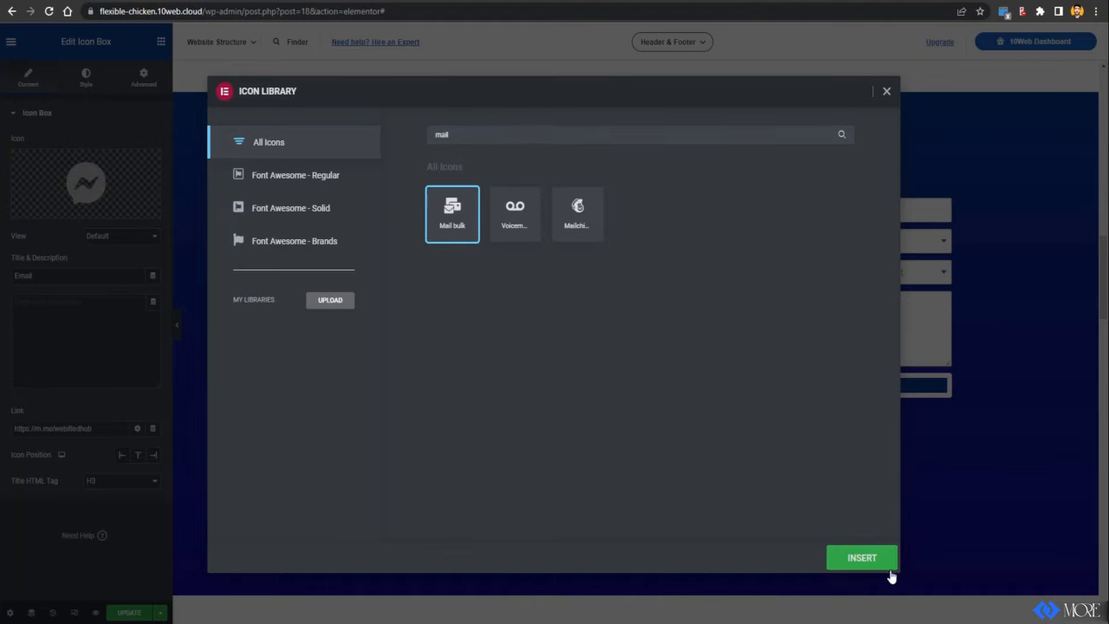
left_click(890, 568)
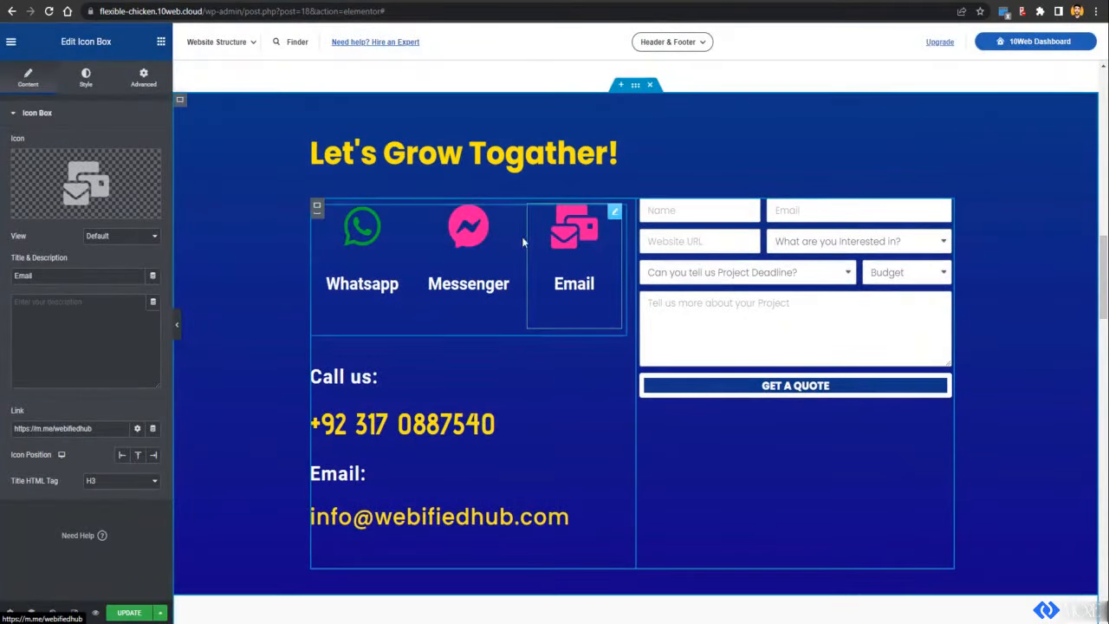
Step: Recolour the Email icon white
left_click(86, 77)
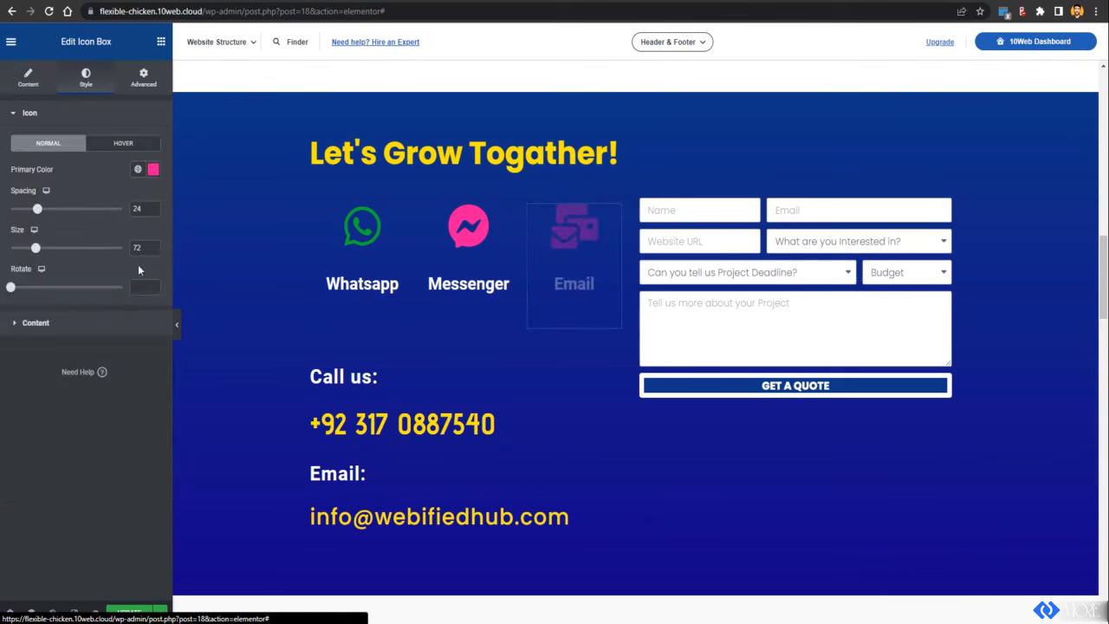
left_click(150, 170)
mouse_move(109, 257)
left_mouse_down()
mouse_move(49, 237)
mouse_move(22, 246)
mouse_move(9, 225)
mouse_move(22, 216)
left_mouse_up()
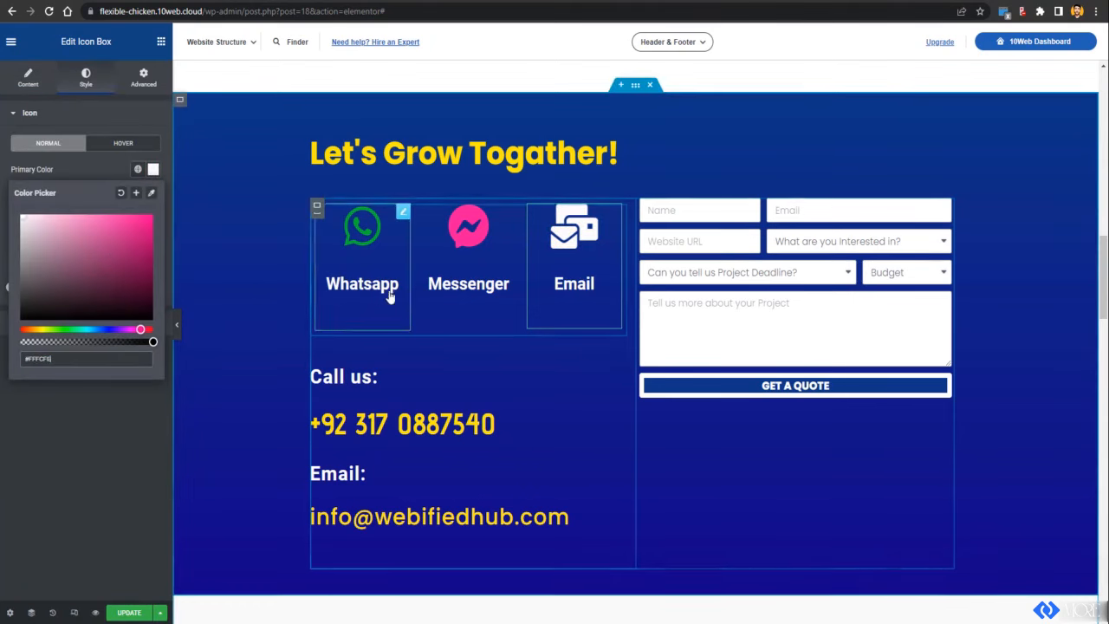
Step: Replace the Email box's link with a mailto link to the contact e-mail address
left_click(123, 484)
left_click(27, 77)
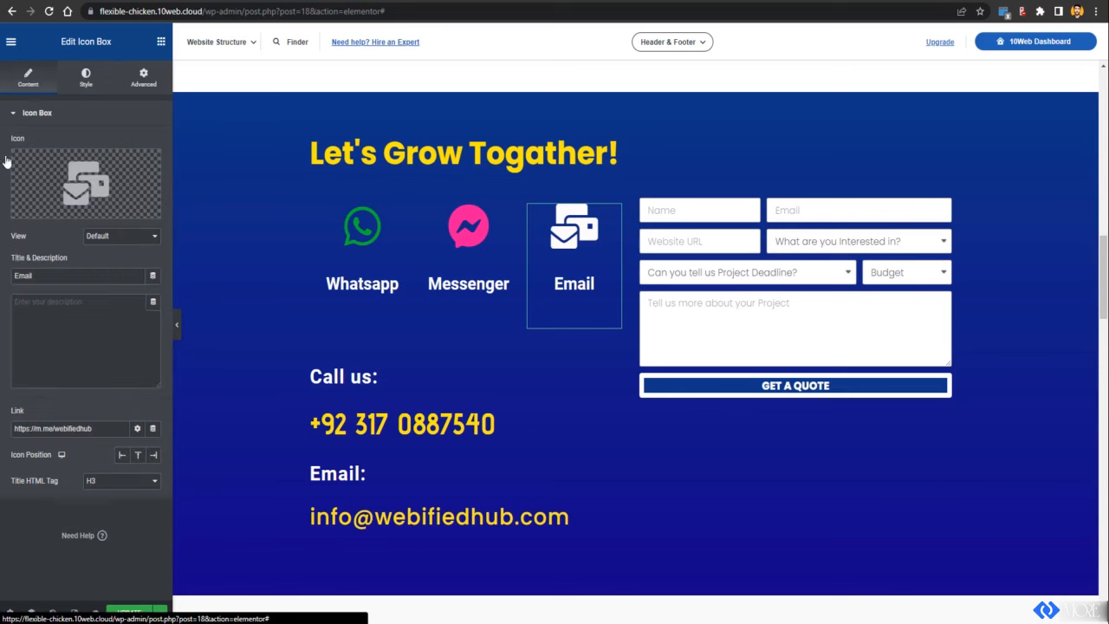
triple_click(42, 428)
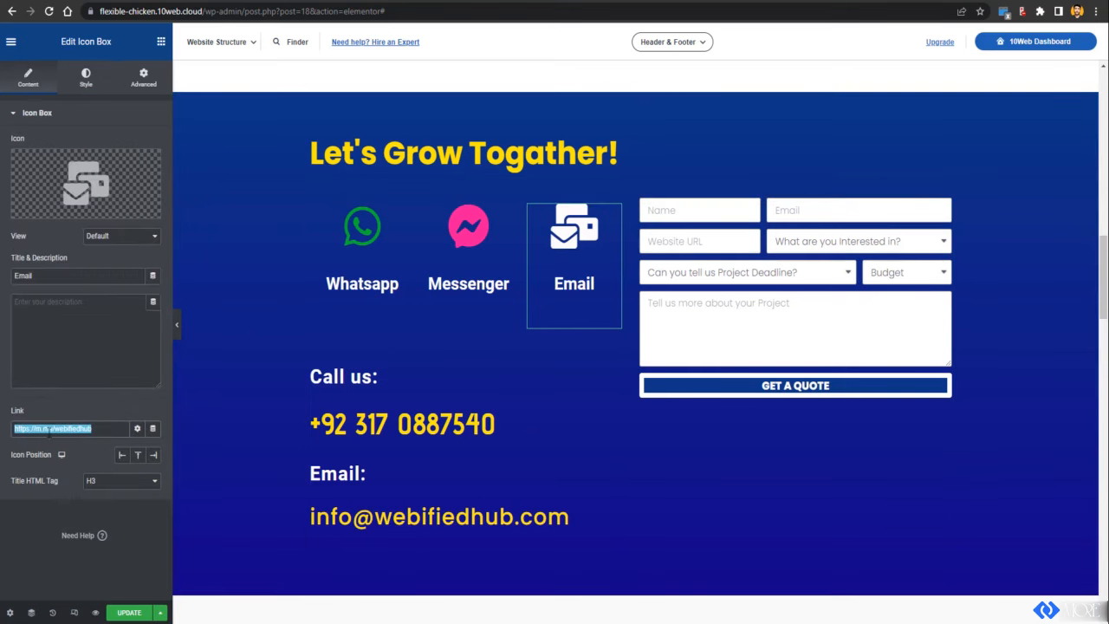
type("mai")
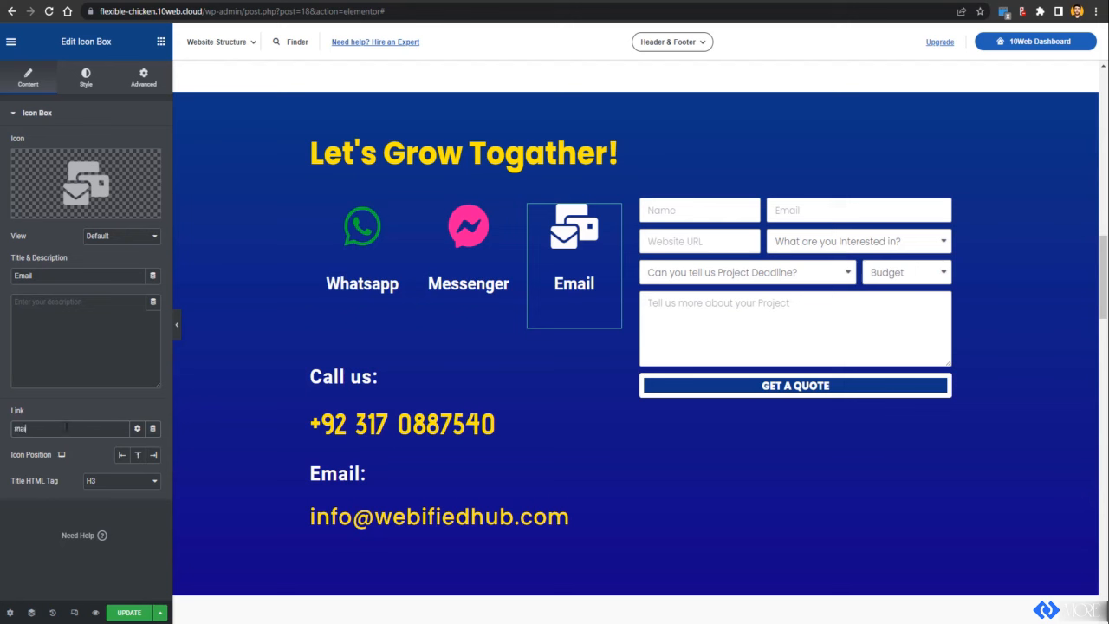
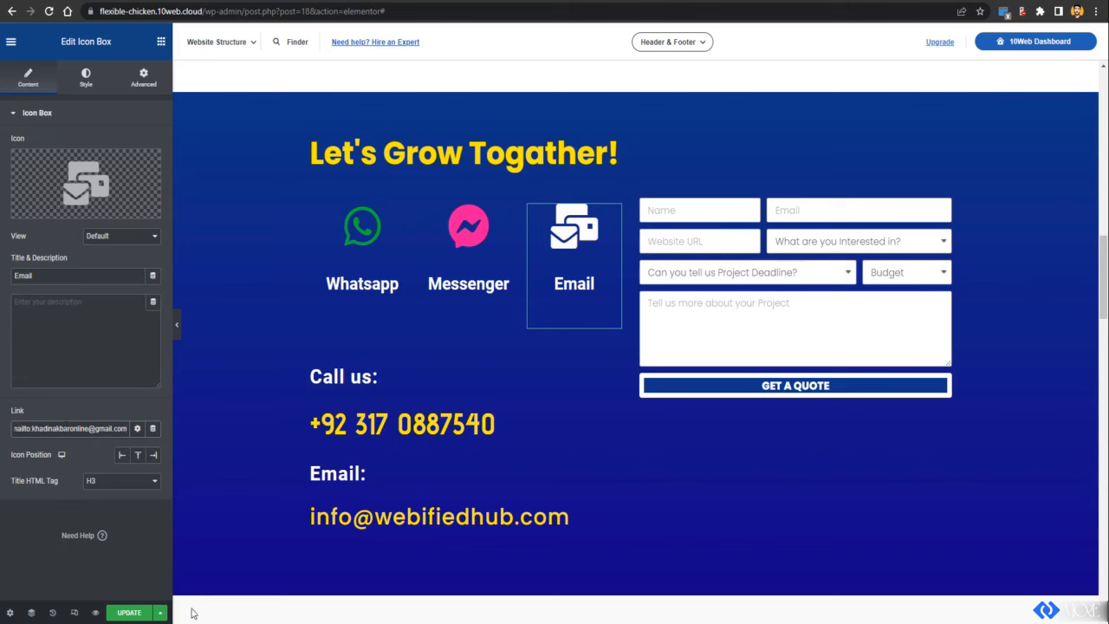
left_click(32, 567)
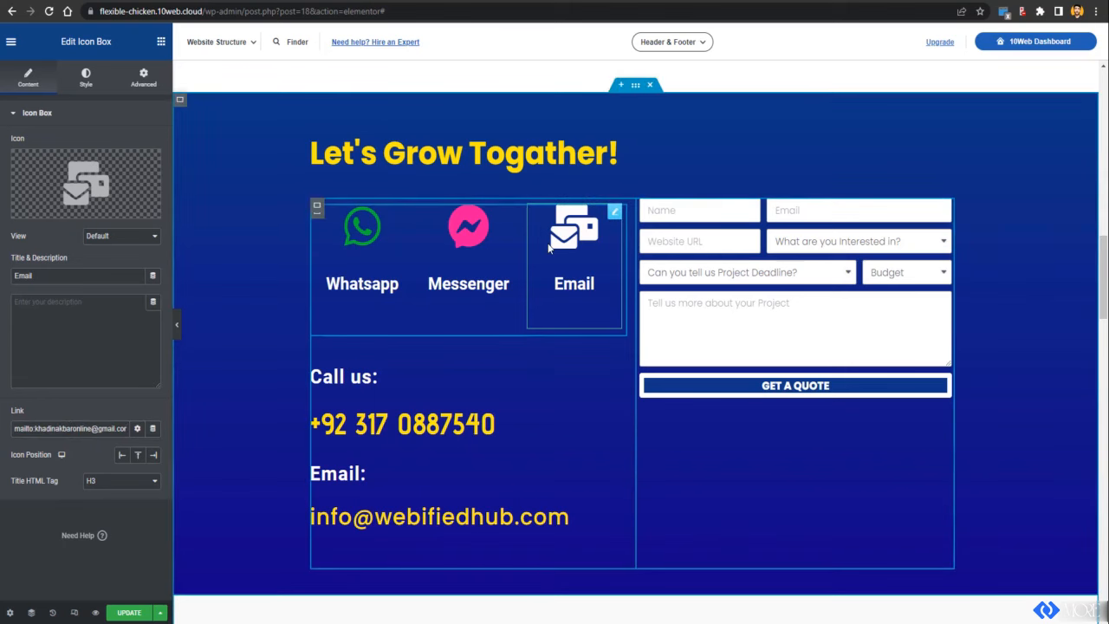
Step: Check the link settings of the Messenger and Whatsapp icon boxes
left_click(480, 251)
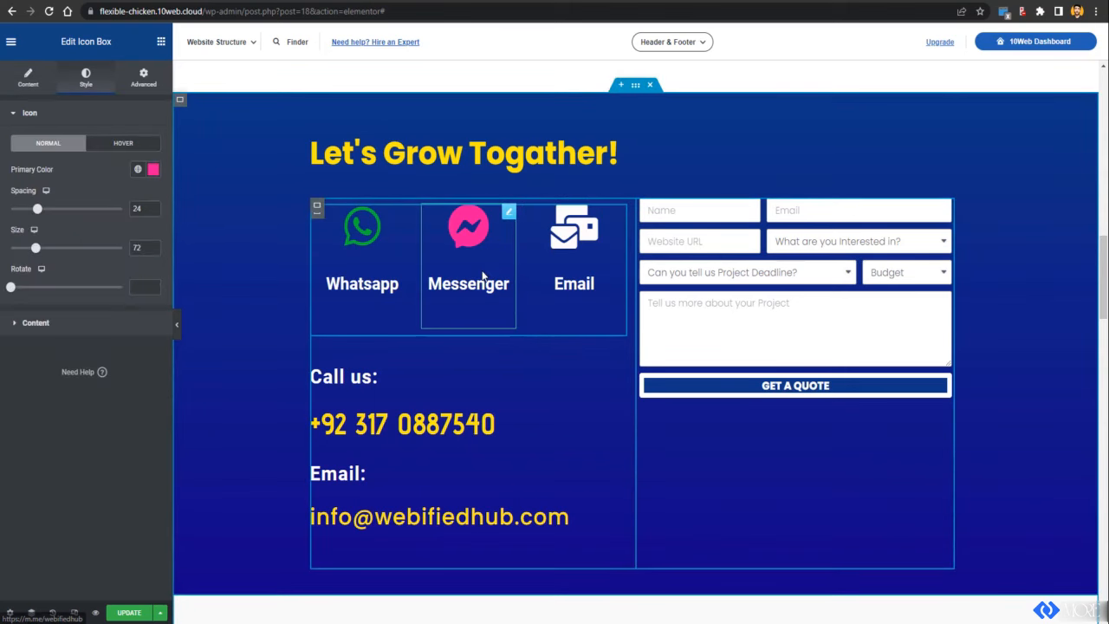
left_click(30, 83)
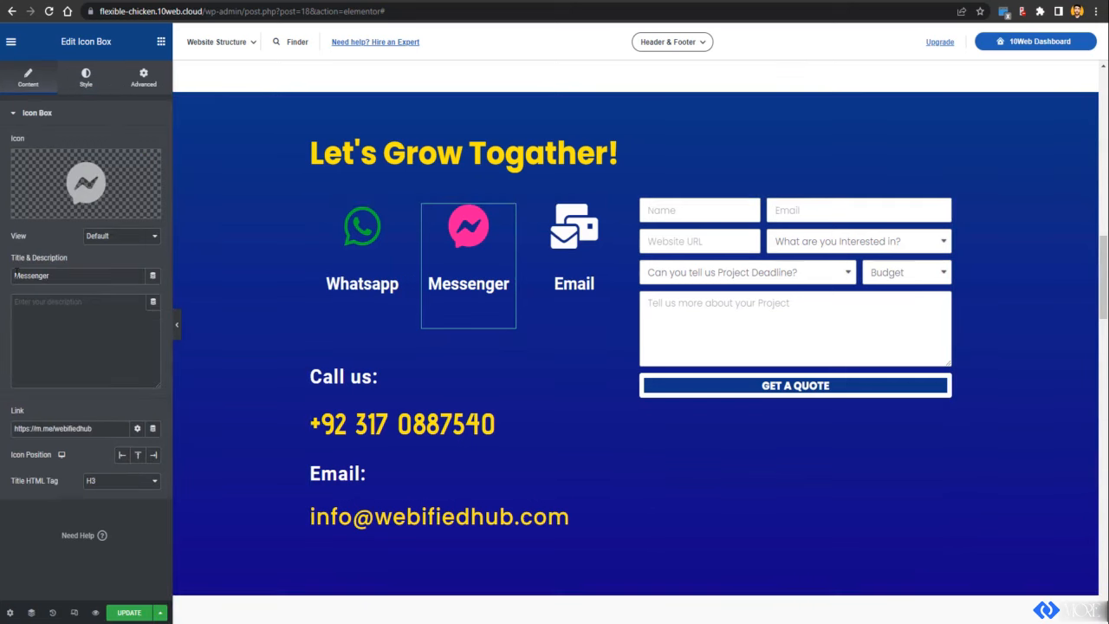
left_click(329, 272)
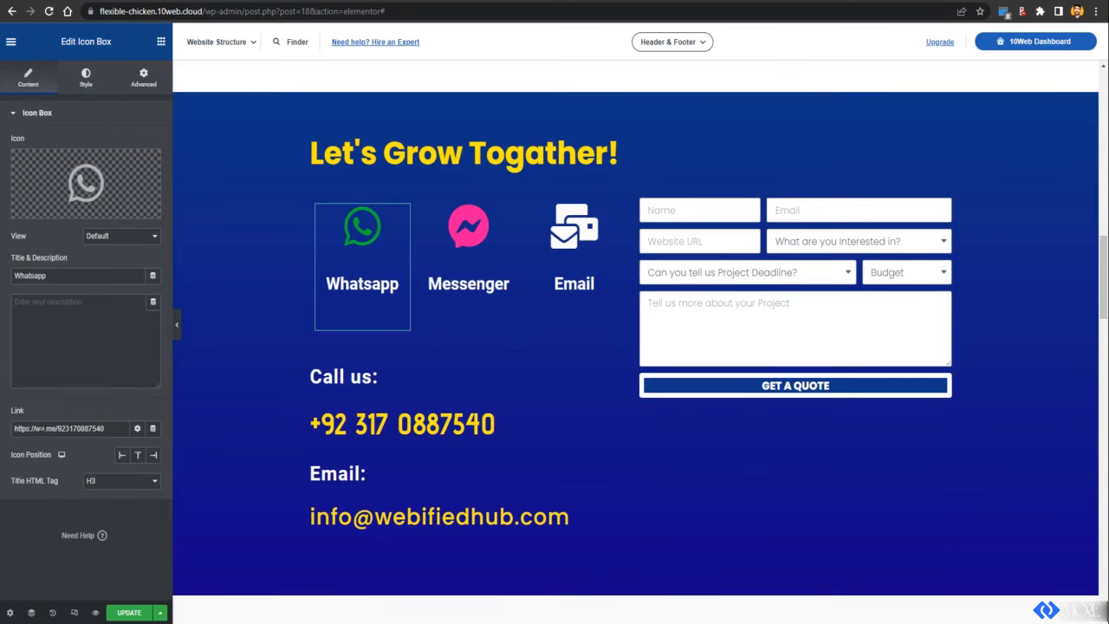
scroll(520, 382, "down", 10)
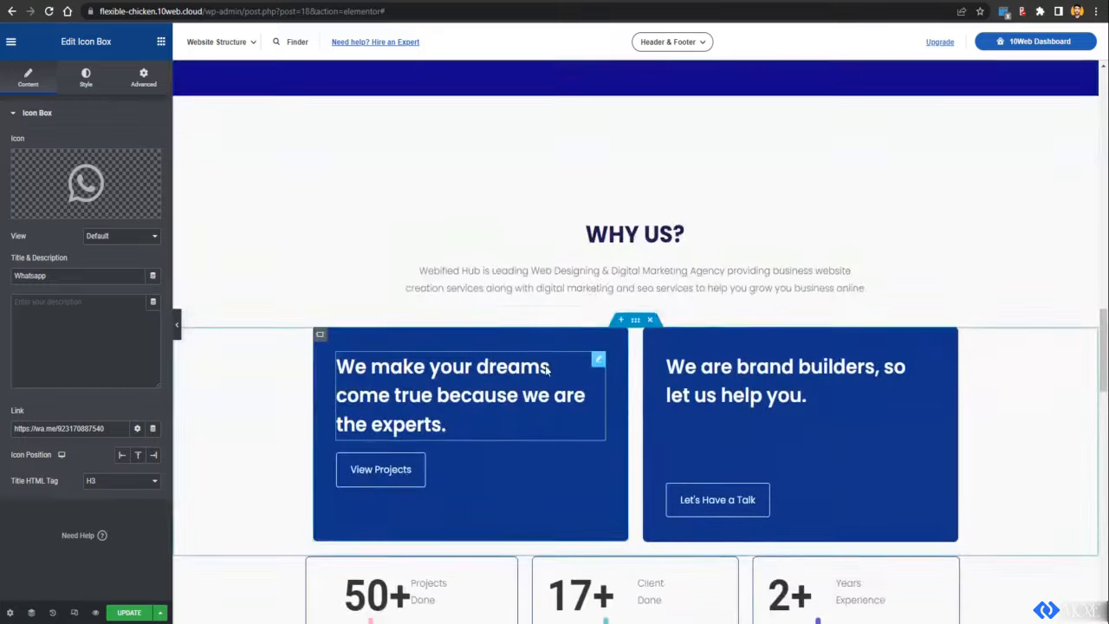
scroll(546, 370, "down", 10)
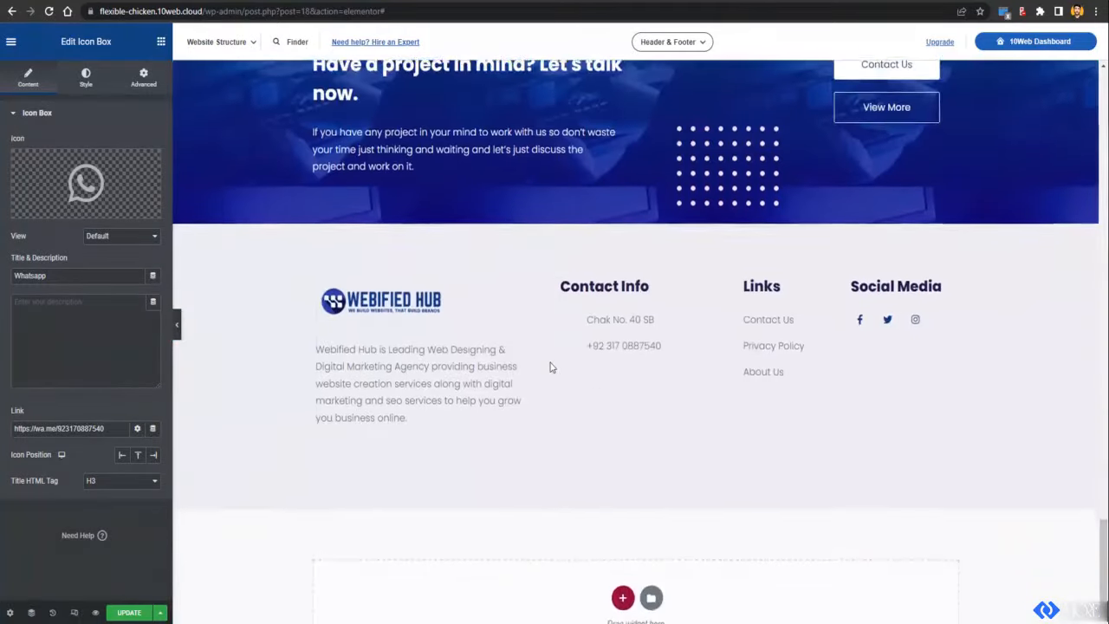
scroll(549, 367, "up", 2)
scroll(549, 332, "up", 2)
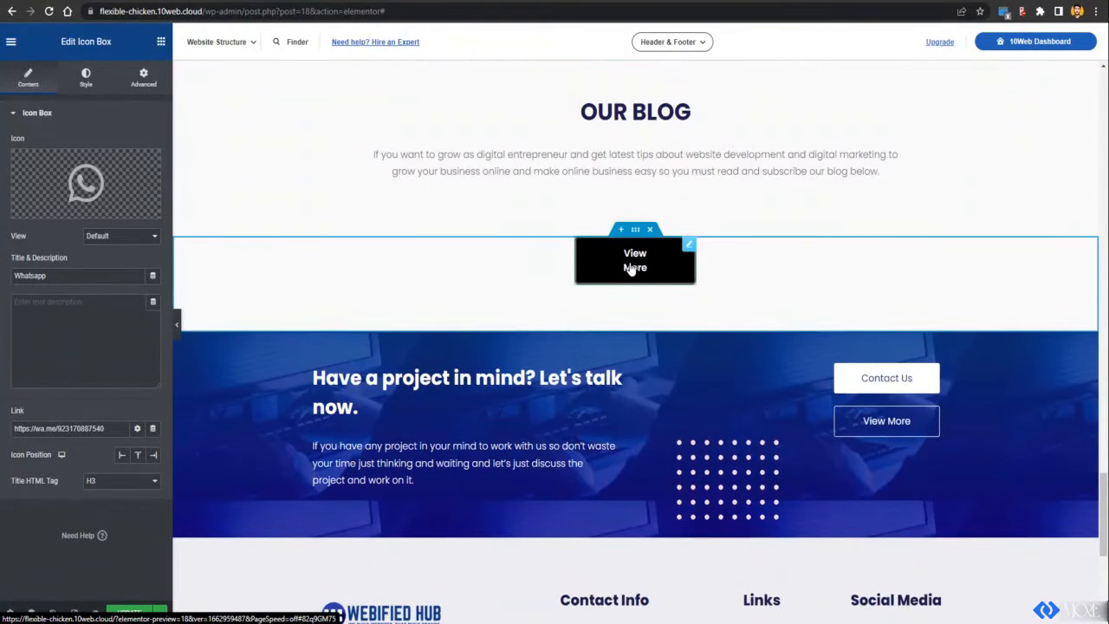
Step: Select the footer container and bring up its context menu
scroll(684, 254, "down", 7)
left_click(161, 42)
right_click(563, 182)
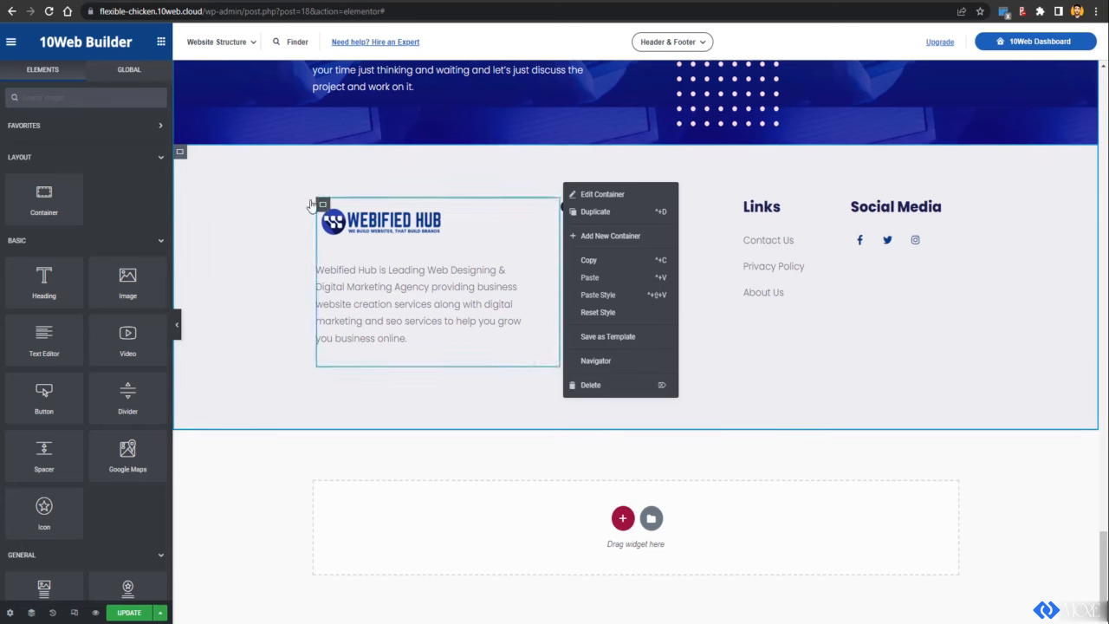
right_click(263, 195)
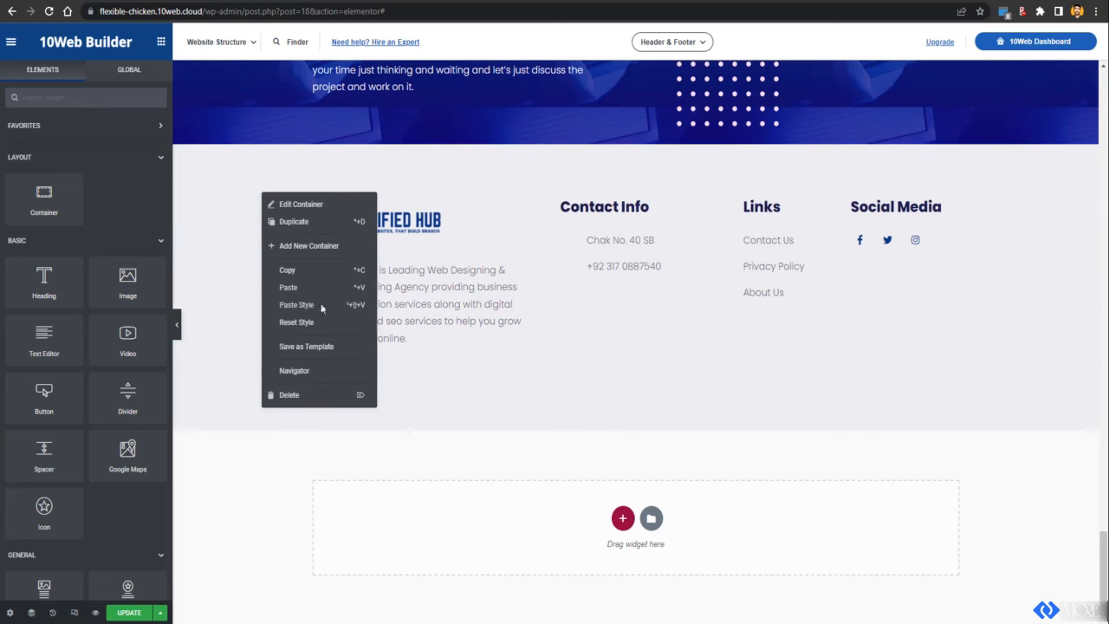
Step: Save the footer container as a template named FOOTER
left_click(305, 353)
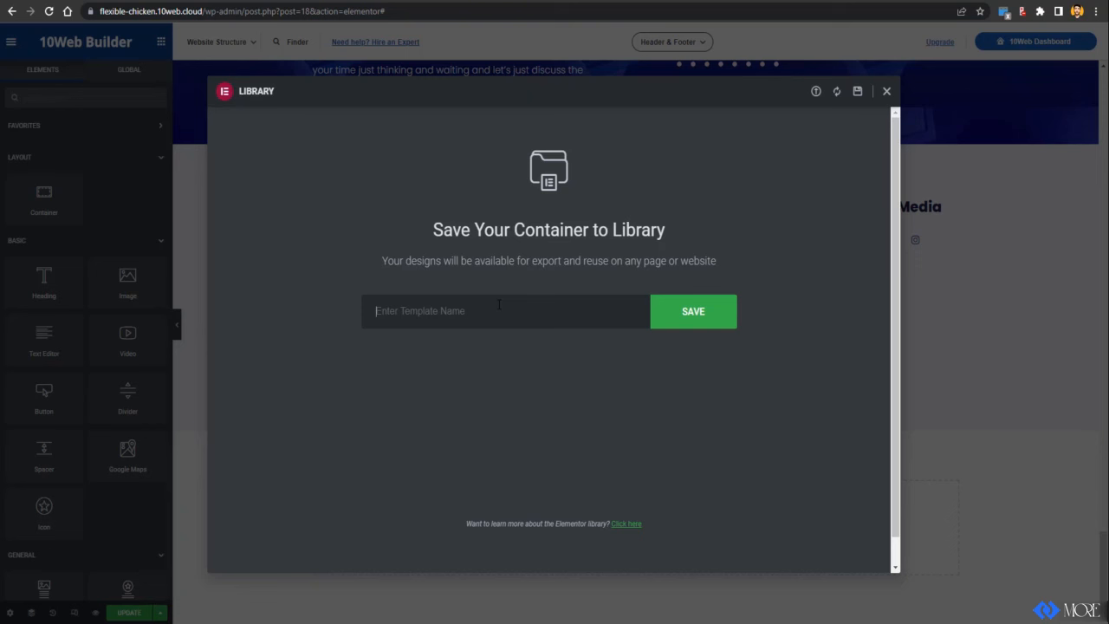
type("FOOTER")
left_click(717, 319)
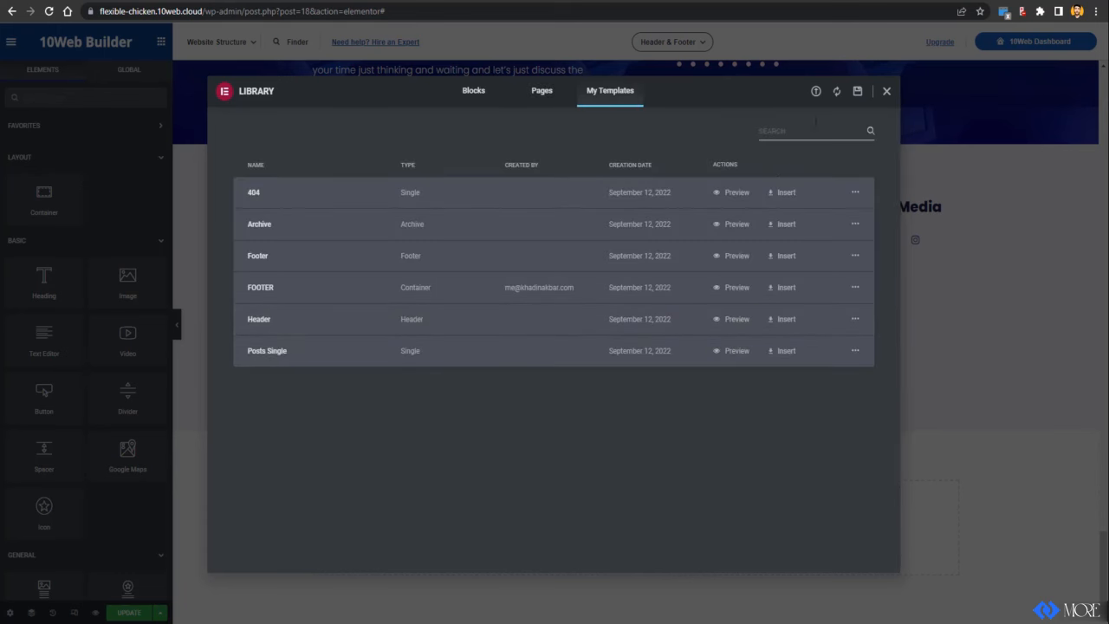
Step: Close the template library and bring up the Header & Footer options
left_click(885, 94)
scroll(681, 268, "up", 10)
left_click(697, 42)
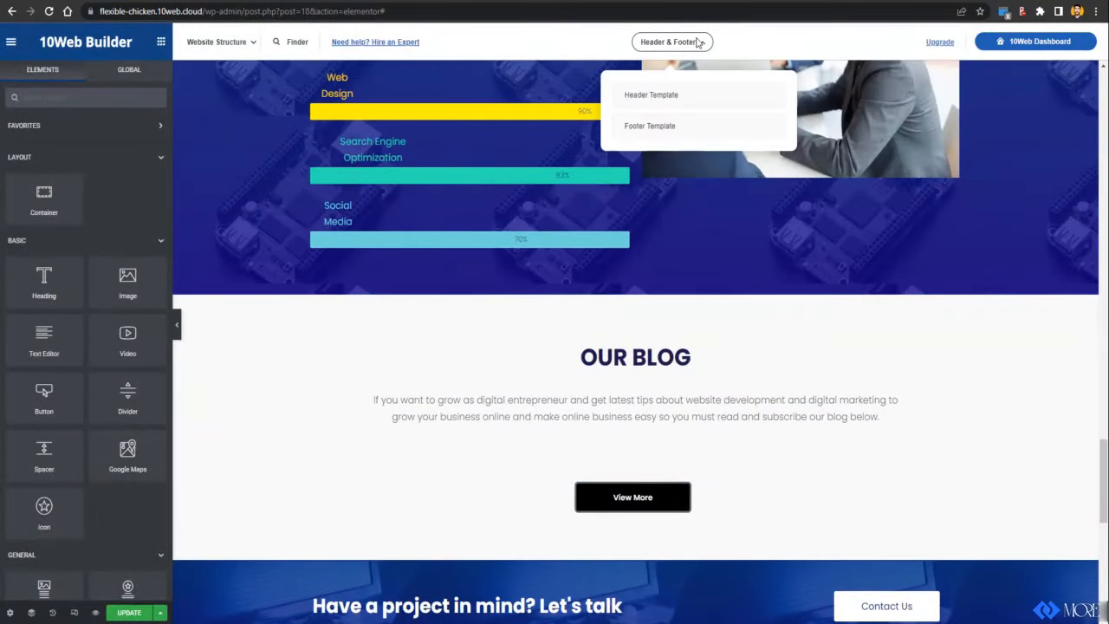
Step: View the current footer template, then close it and return to the page top
left_click(669, 130)
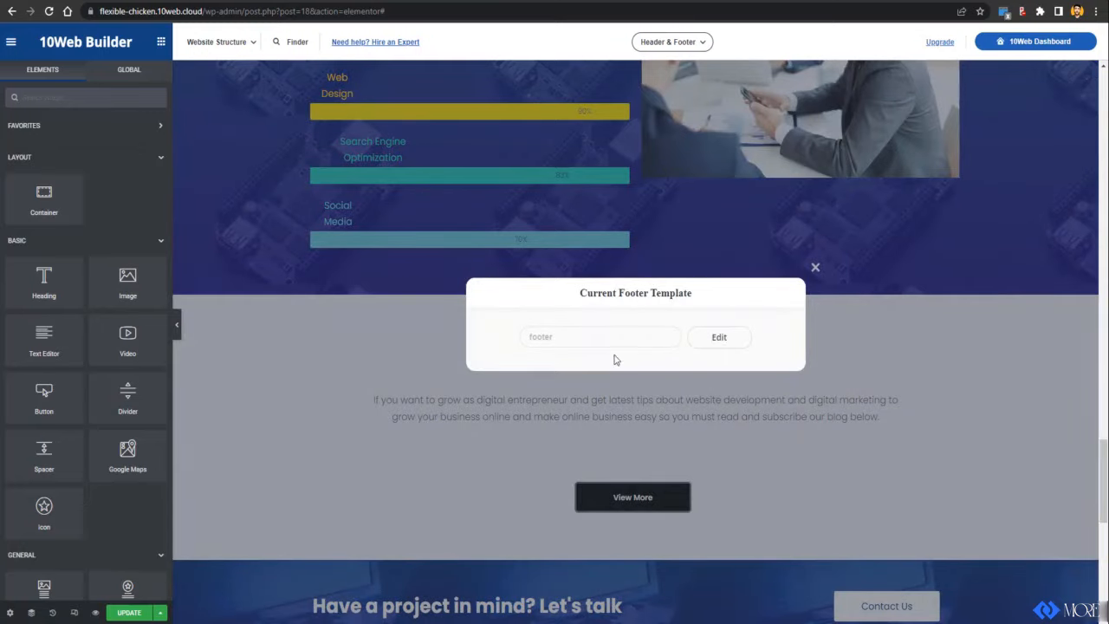
left_click(814, 267)
scroll(644, 295, "down", 6)
scroll(621, 257, "up", 15)
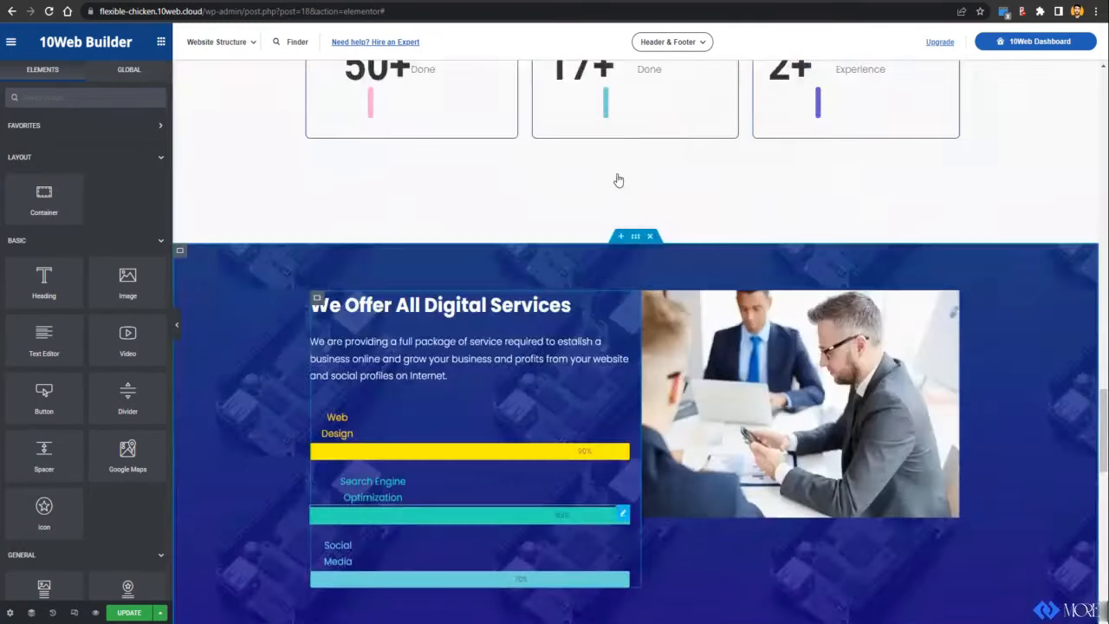
scroll(618, 180, "up", 10)
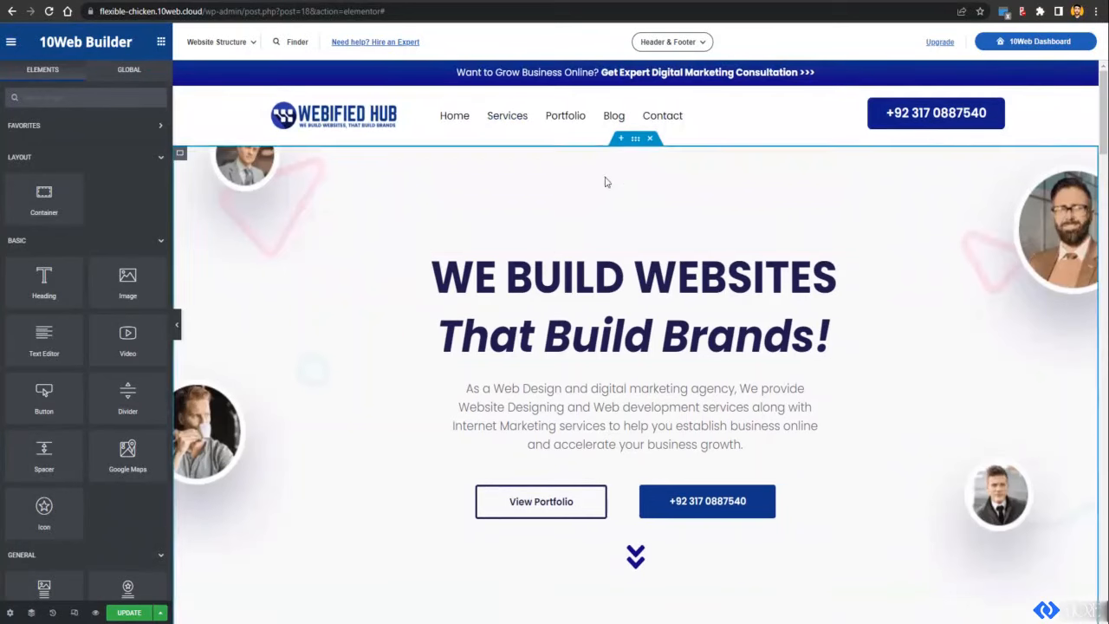
Step: Open the site header for editing, saving the page changes first
mouse_move(335, 93)
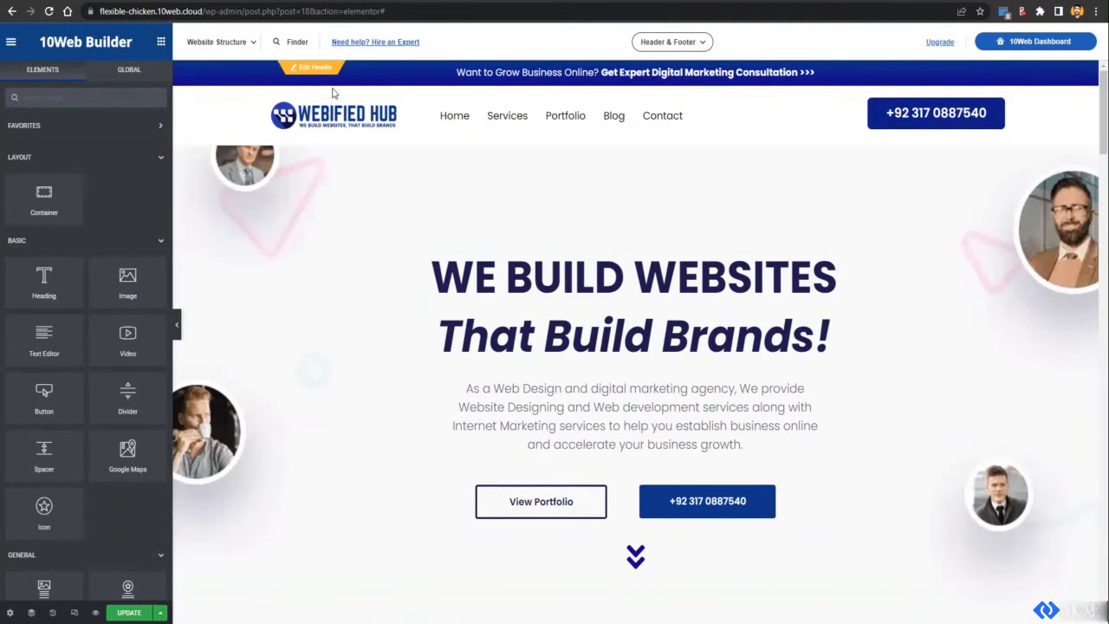
left_click(306, 70)
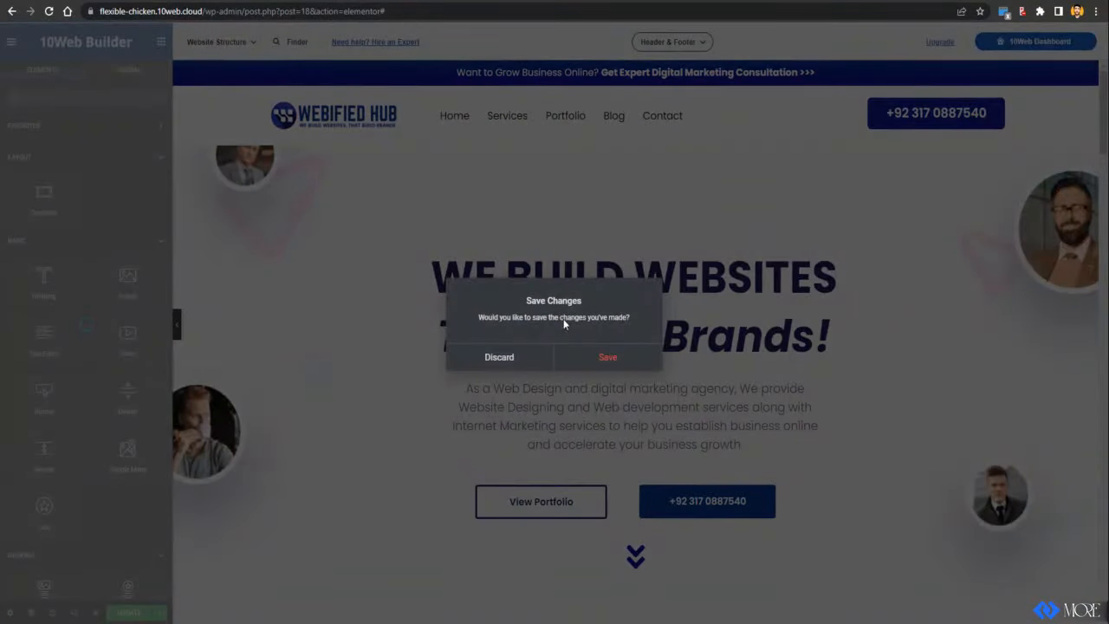
left_click(588, 357)
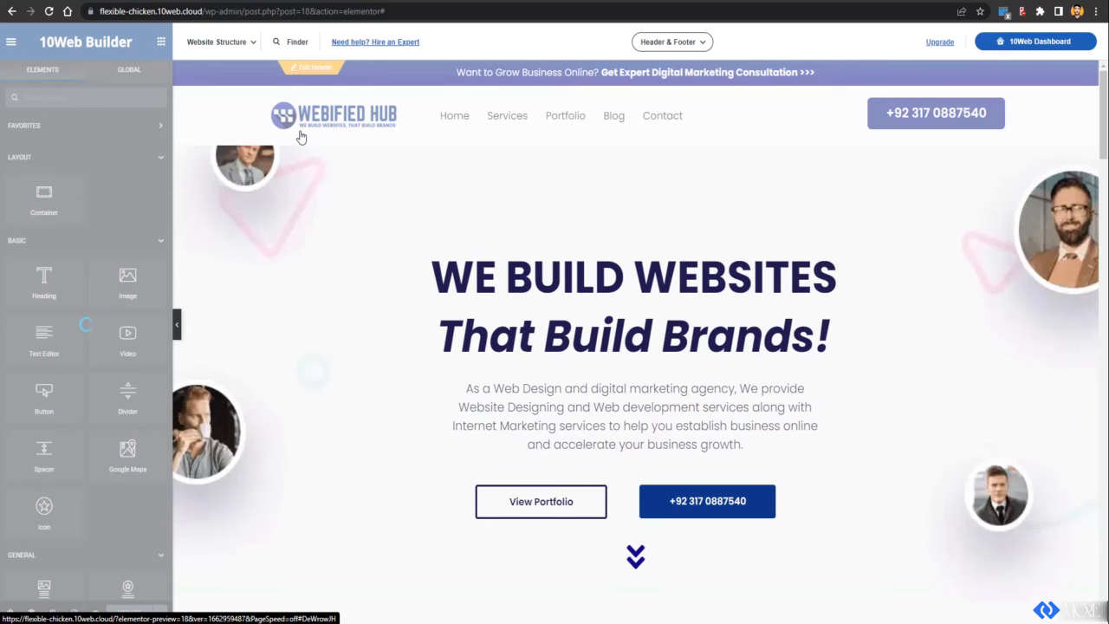
left_click(291, 128)
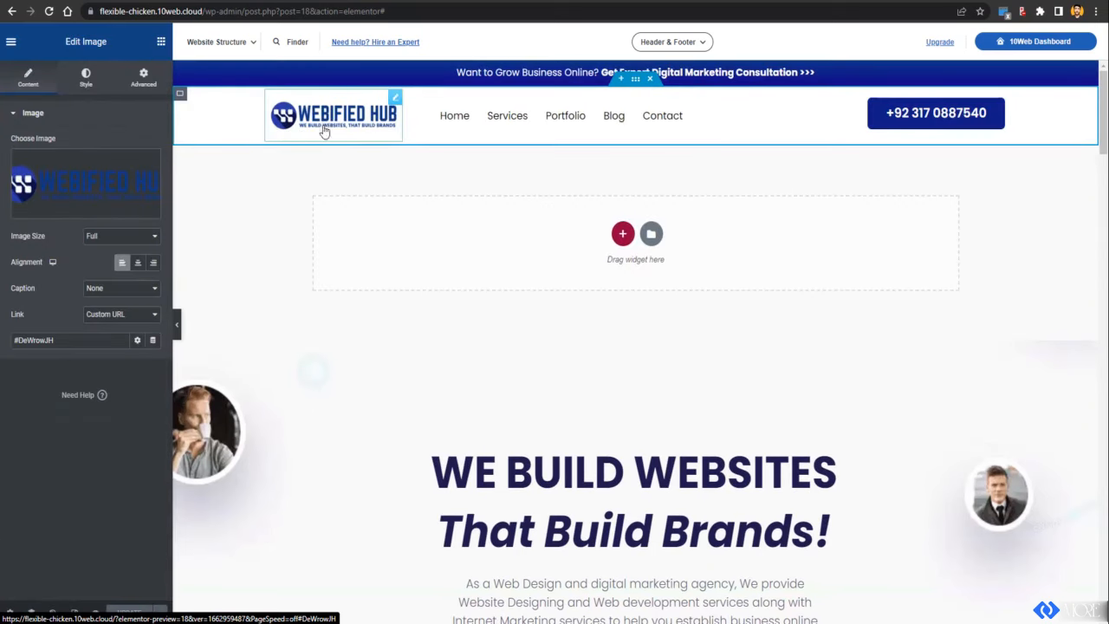
left_click(446, 126)
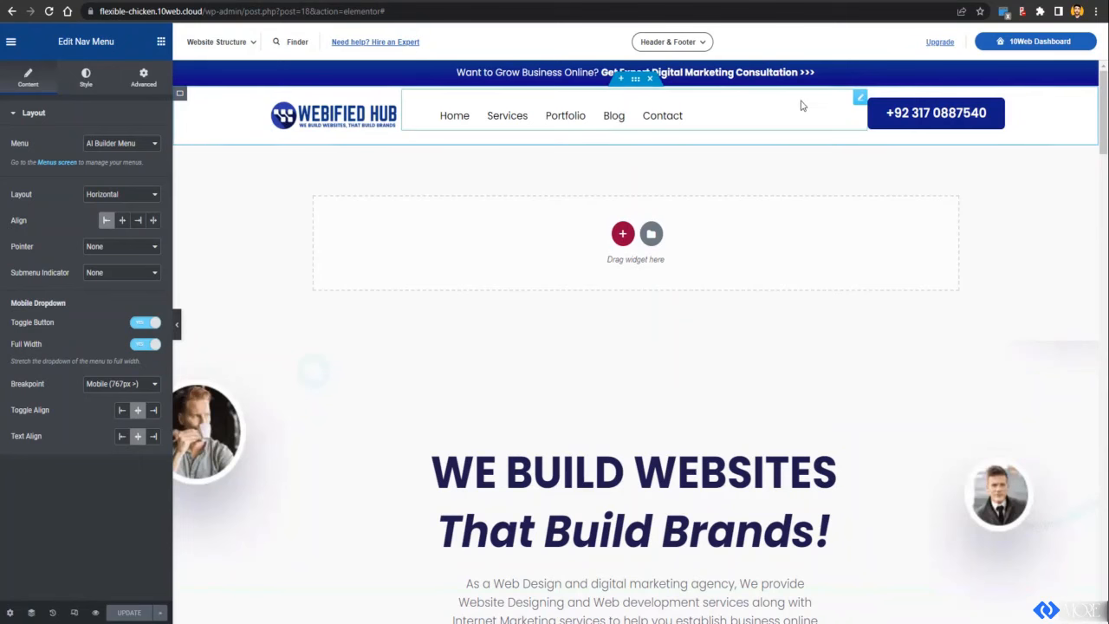
left_click(953, 117)
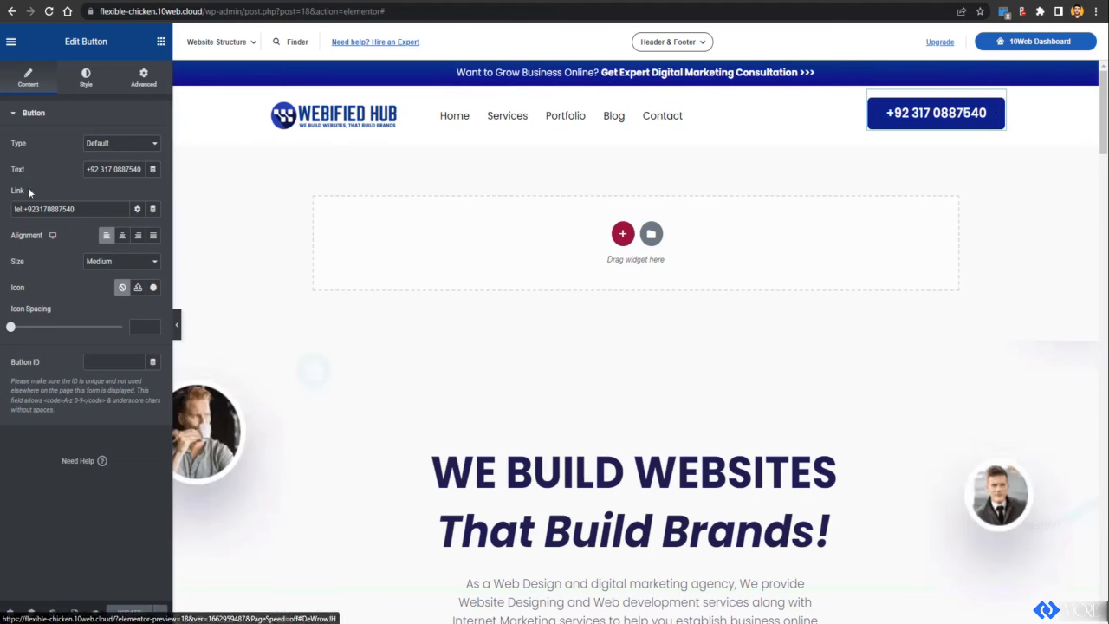
left_click(813, 73)
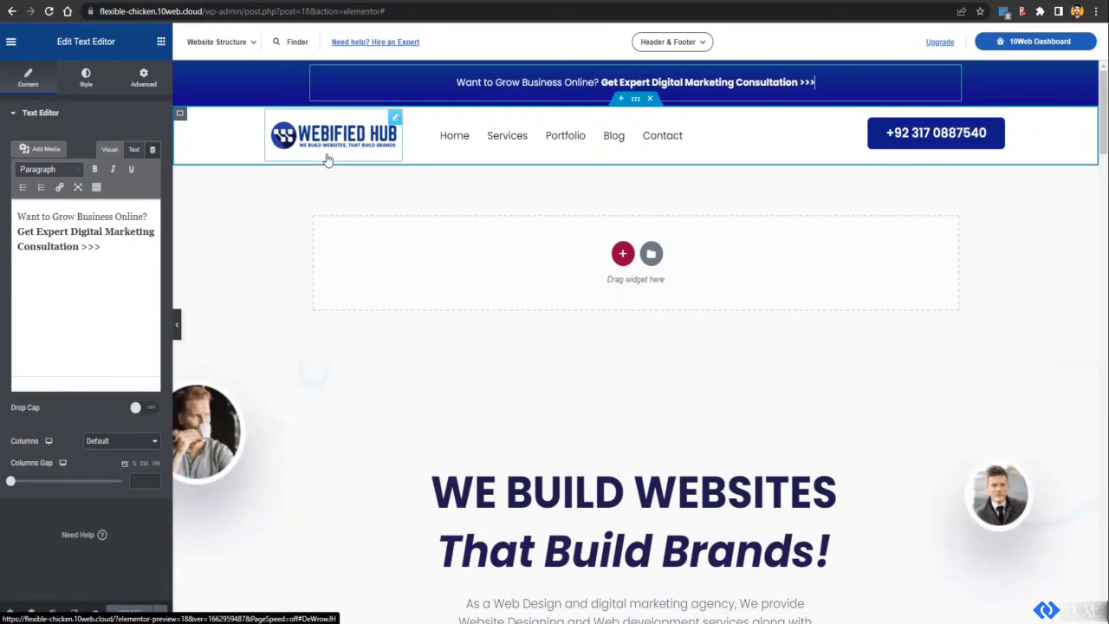
Step: Review the 24/7 Customer Support upgrade perk, then go back out of the editor to the site
mouse_move(939, 41)
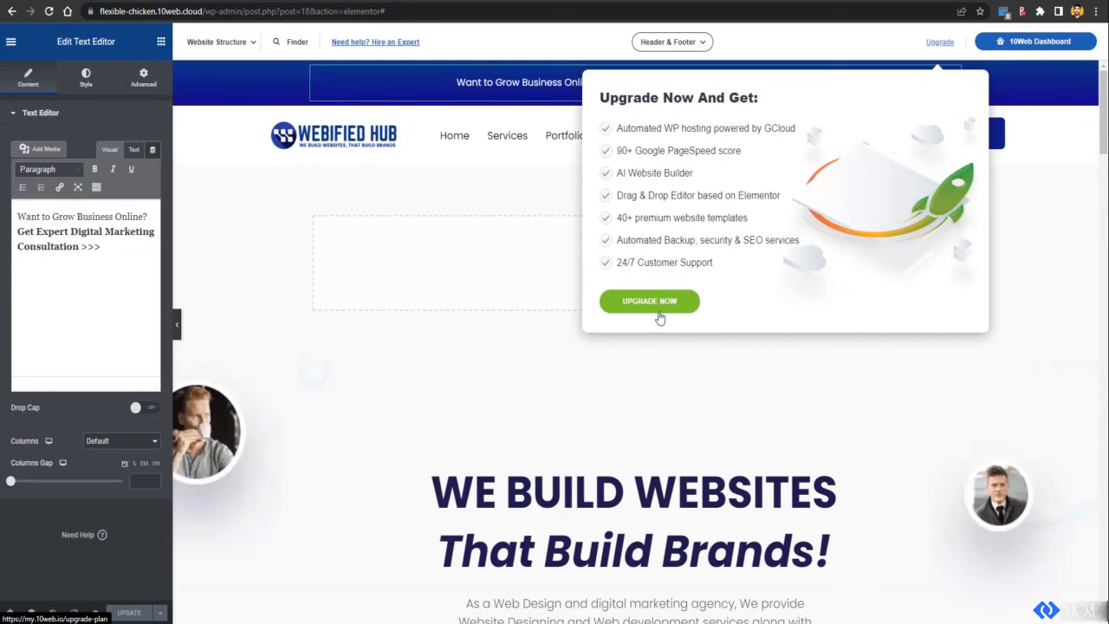
triple_click(662, 261)
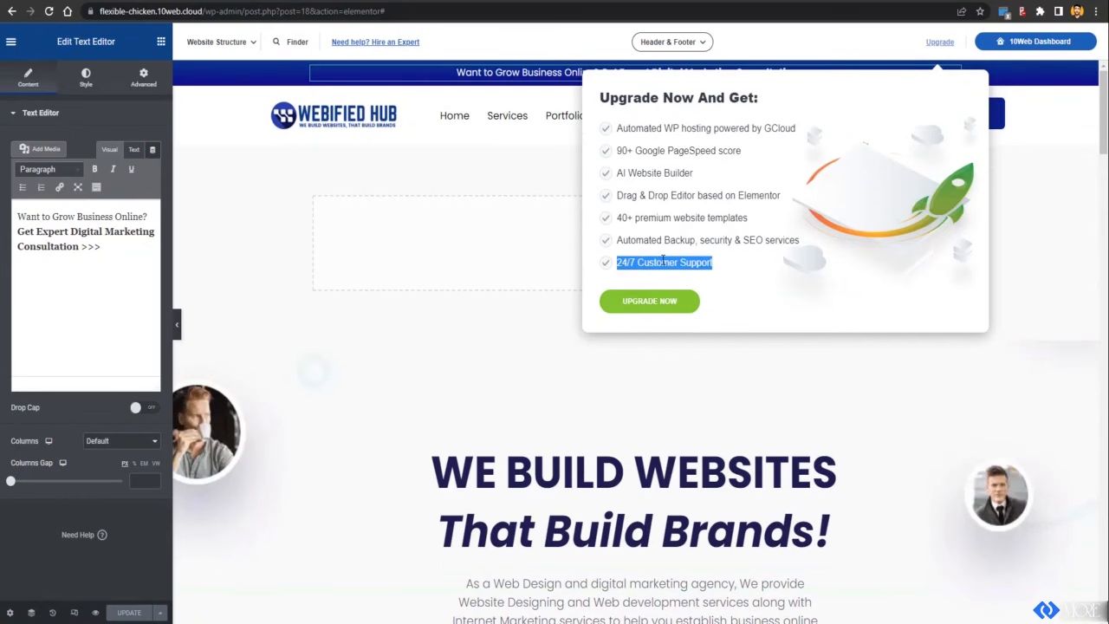
scroll(555, 281, "down", 4)
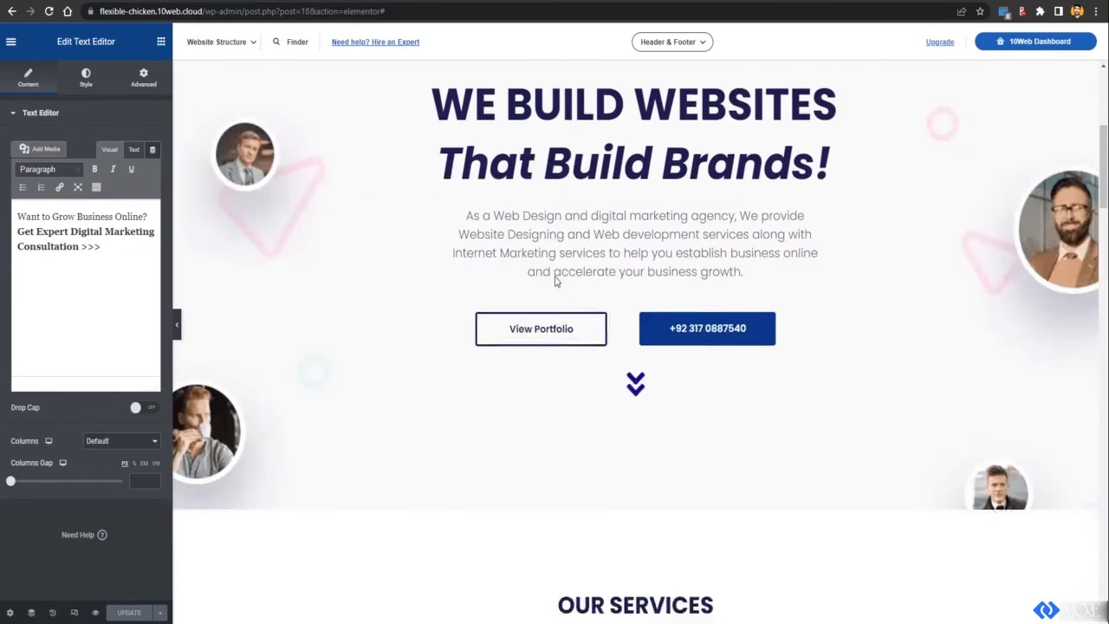
scroll(555, 277, "up", 5)
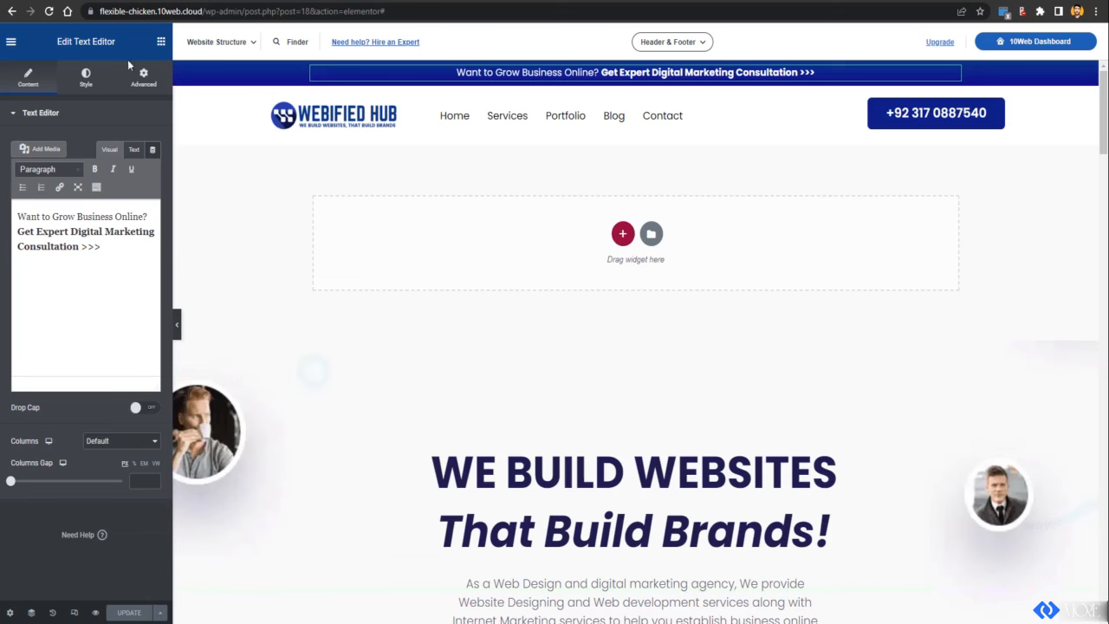
left_click(12, 12)
left_click(12, 12)
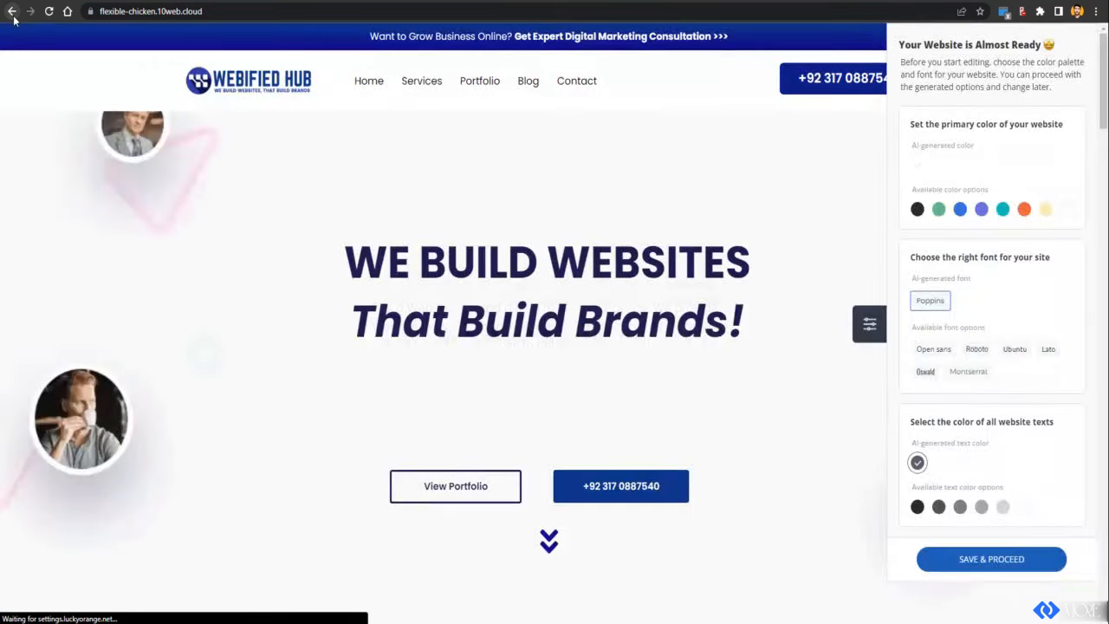
Step: Go back to the Websites dashboard and open the flexible-chicken site's AI Builder pages list
left_click(13, 17)
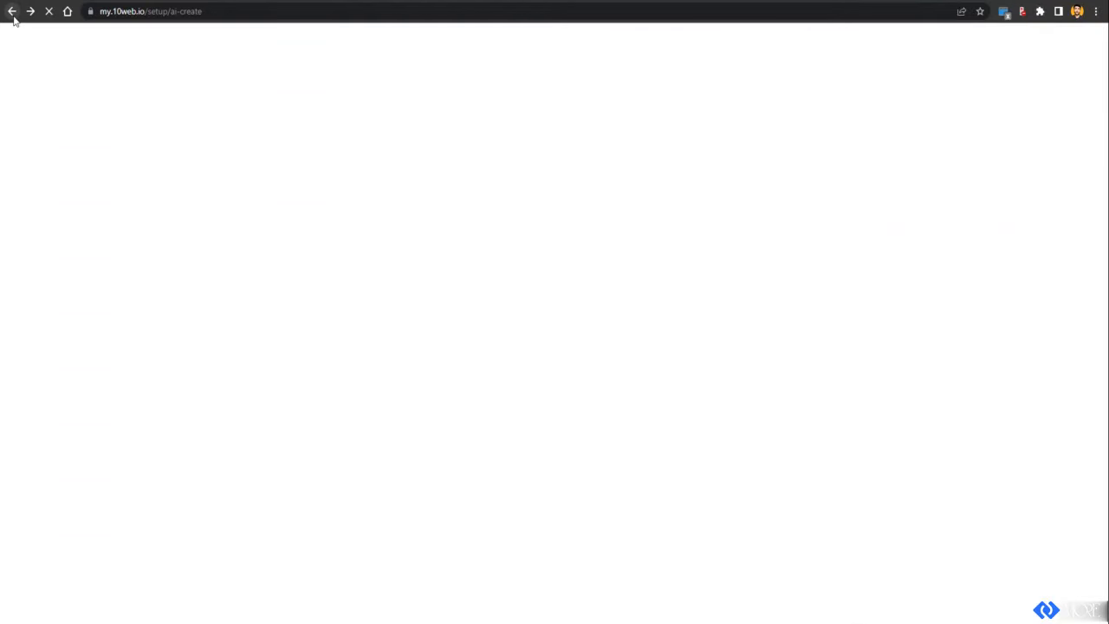
left_click(13, 17)
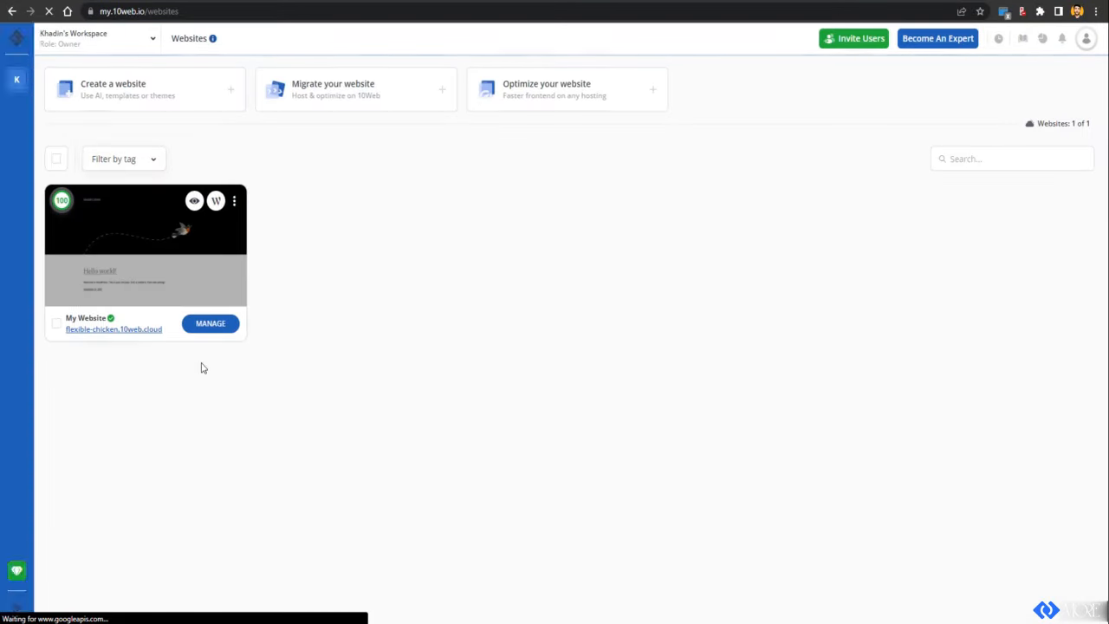
left_click(201, 325)
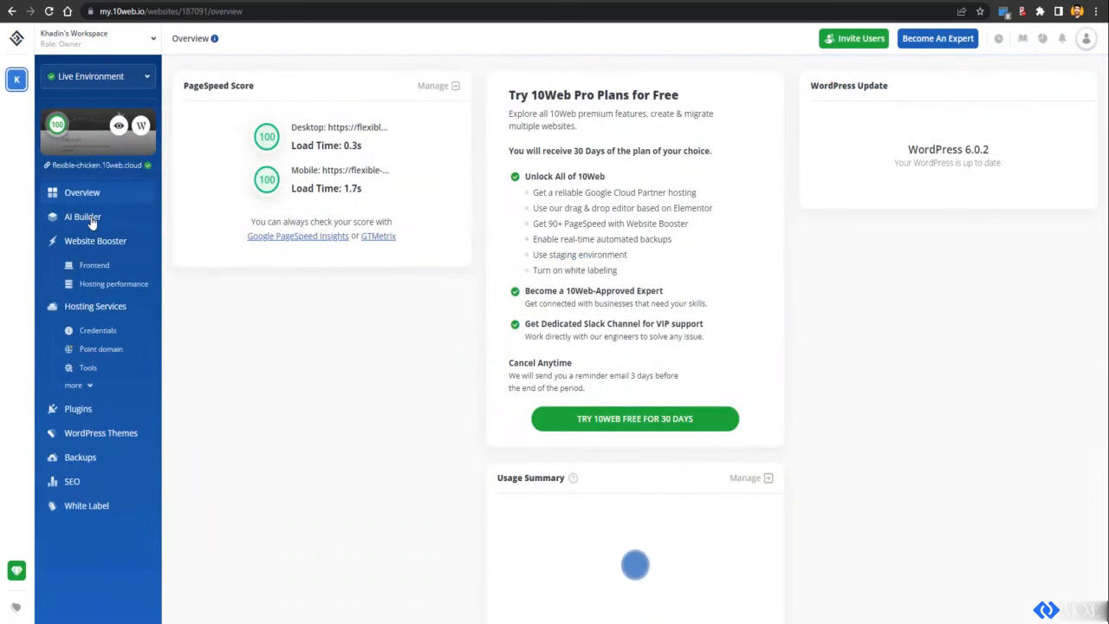
left_click(91, 223)
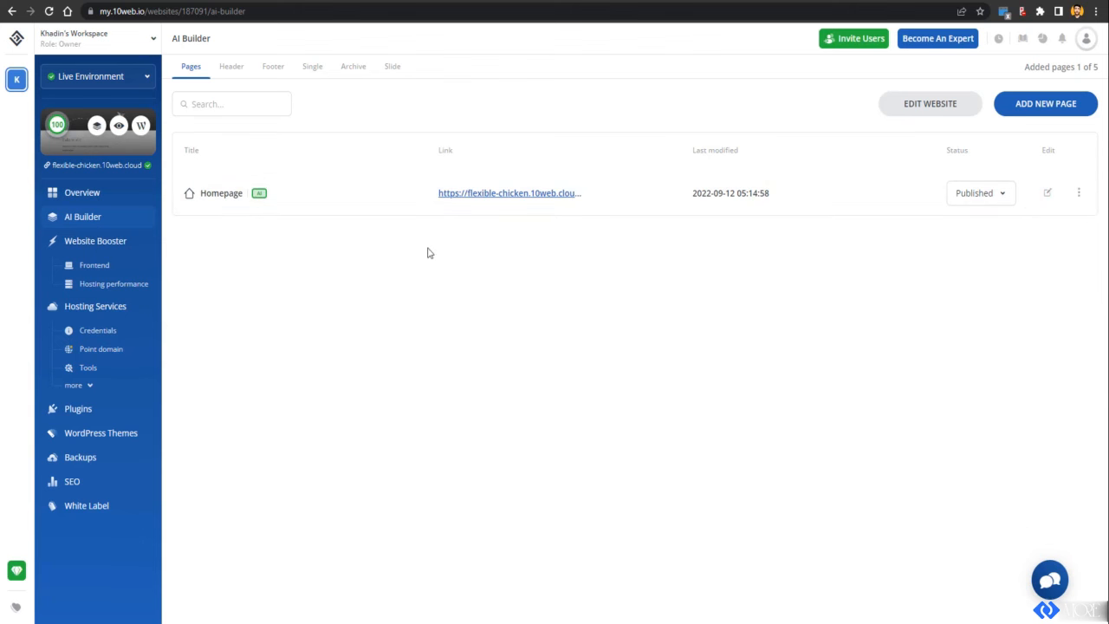
Step: Look over the Header and Footer templates, then open the Footer template in the 10Web Builder
left_click(223, 69)
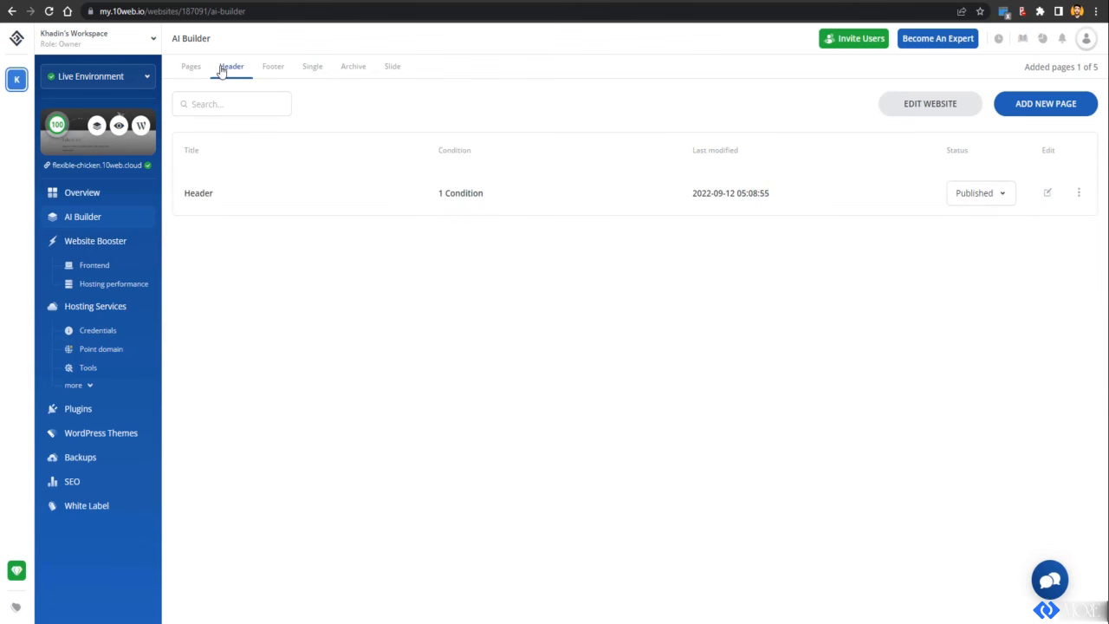
left_click(273, 71)
left_click(232, 69)
left_click(1048, 196)
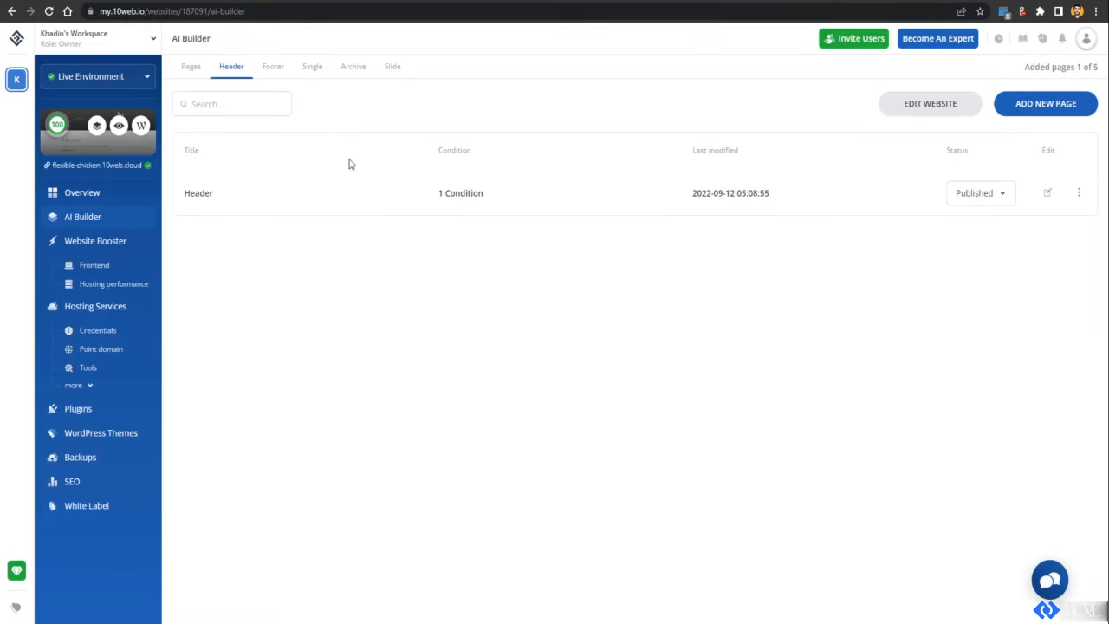
left_click(270, 73)
left_click(1048, 196)
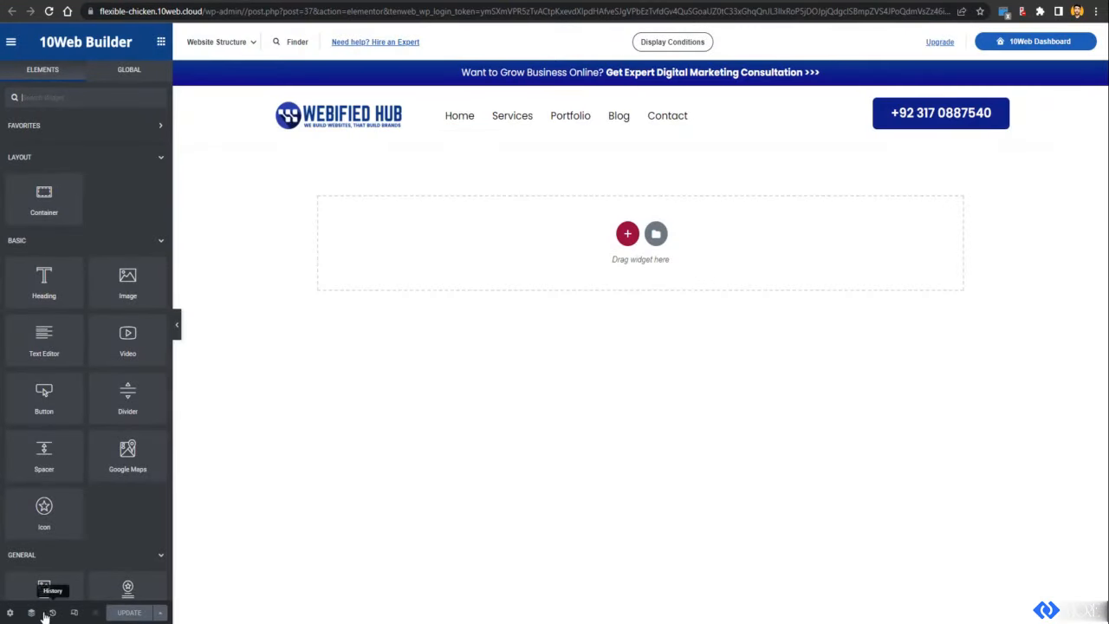
Step: Publish the Footer template with the Include > Entire Site display condition
left_click(161, 613)
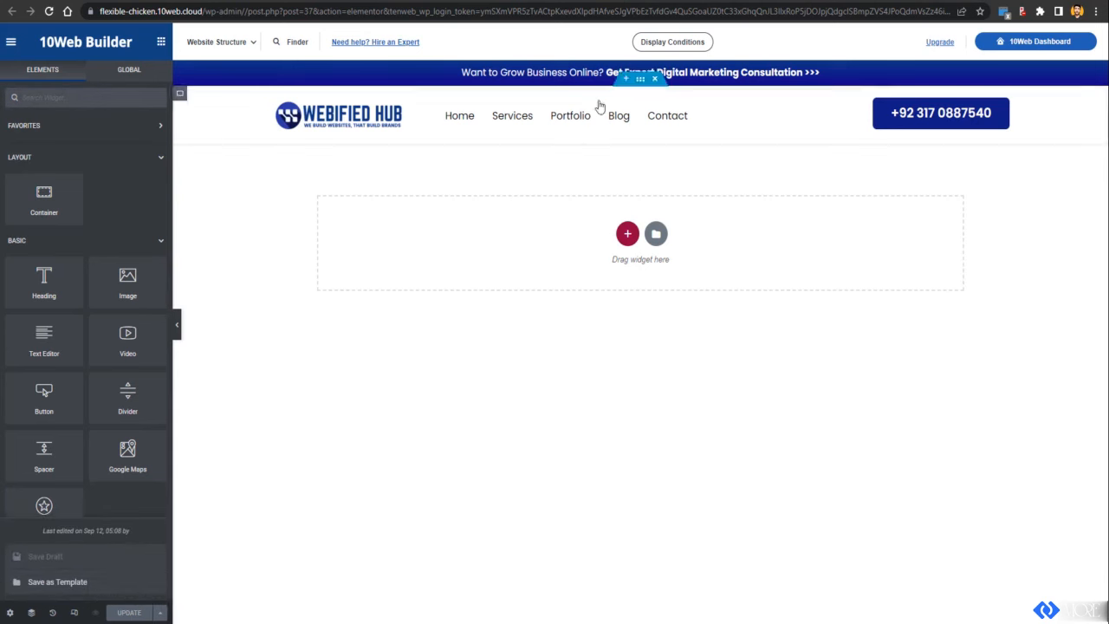
left_click(660, 42)
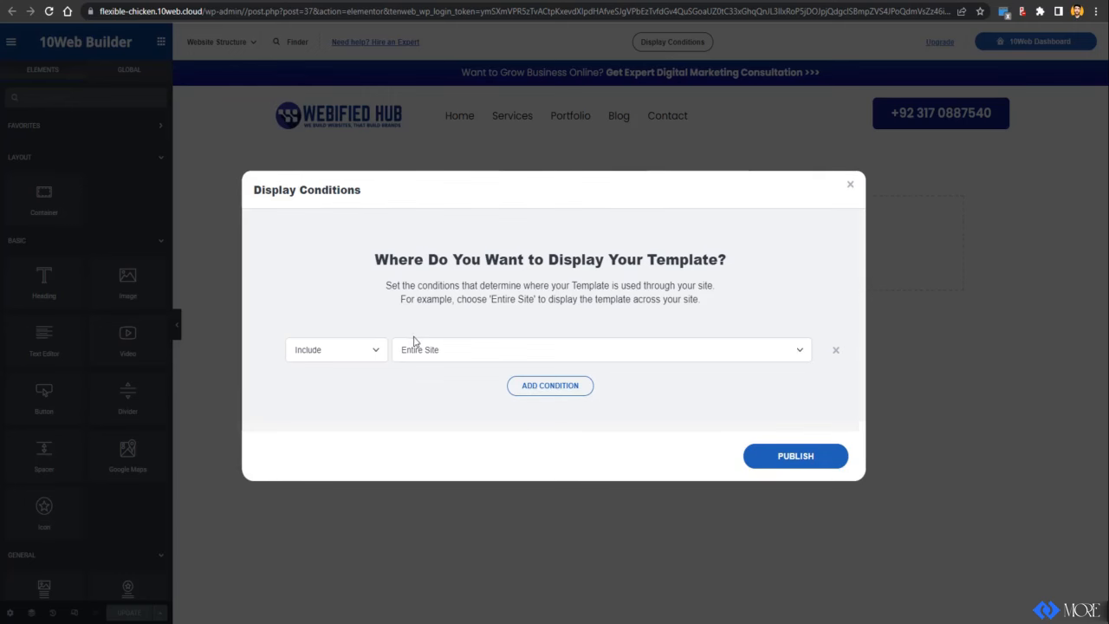
left_click(796, 455)
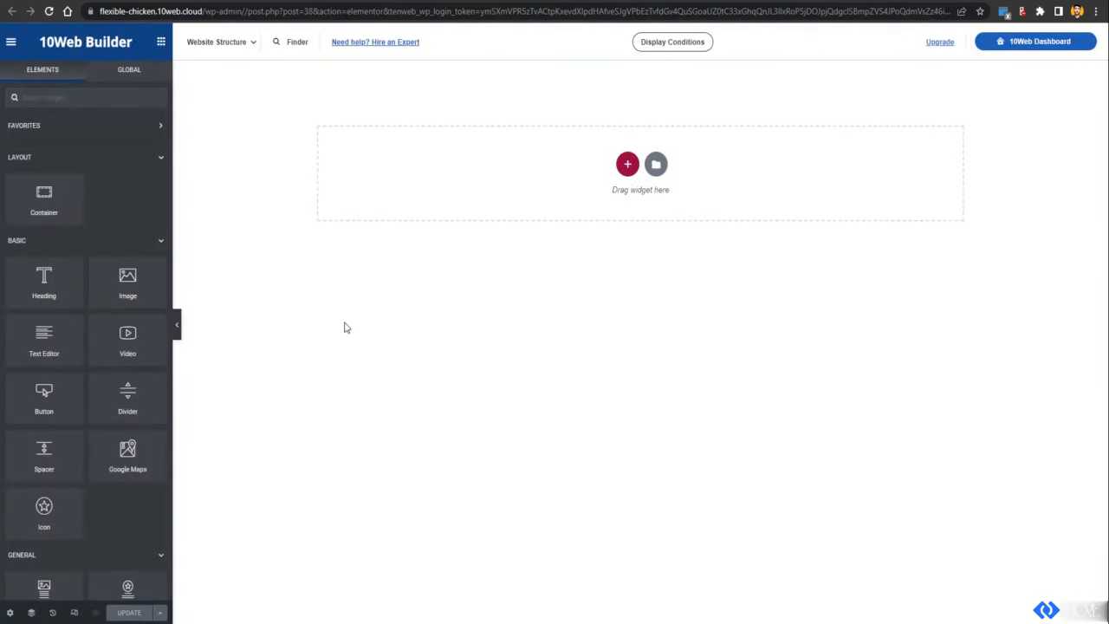
left_click(655, 43)
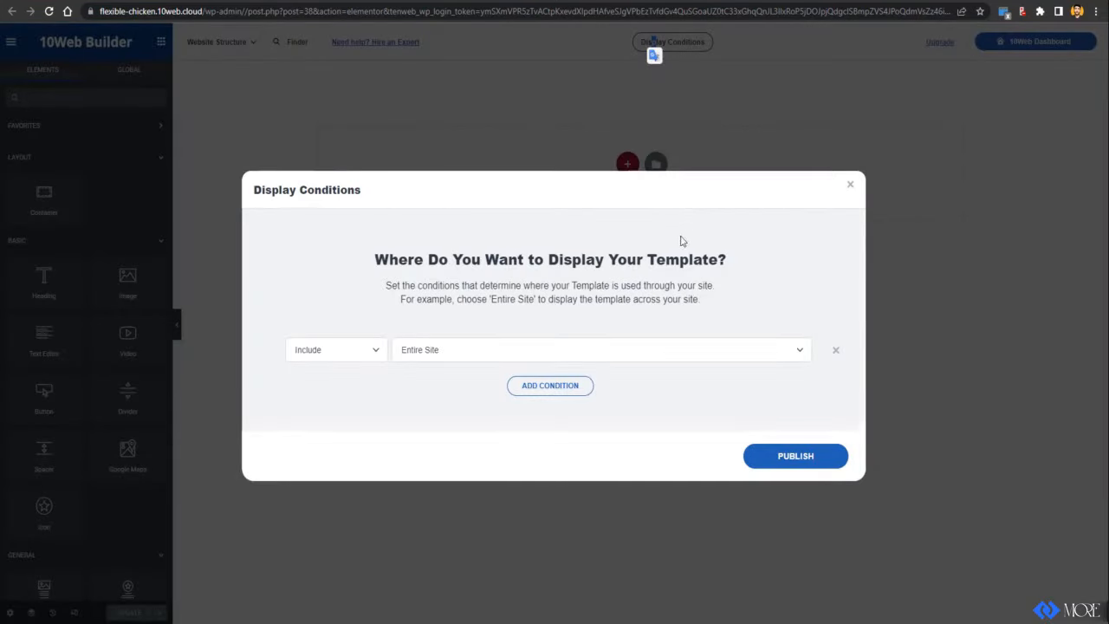
left_click(330, 349)
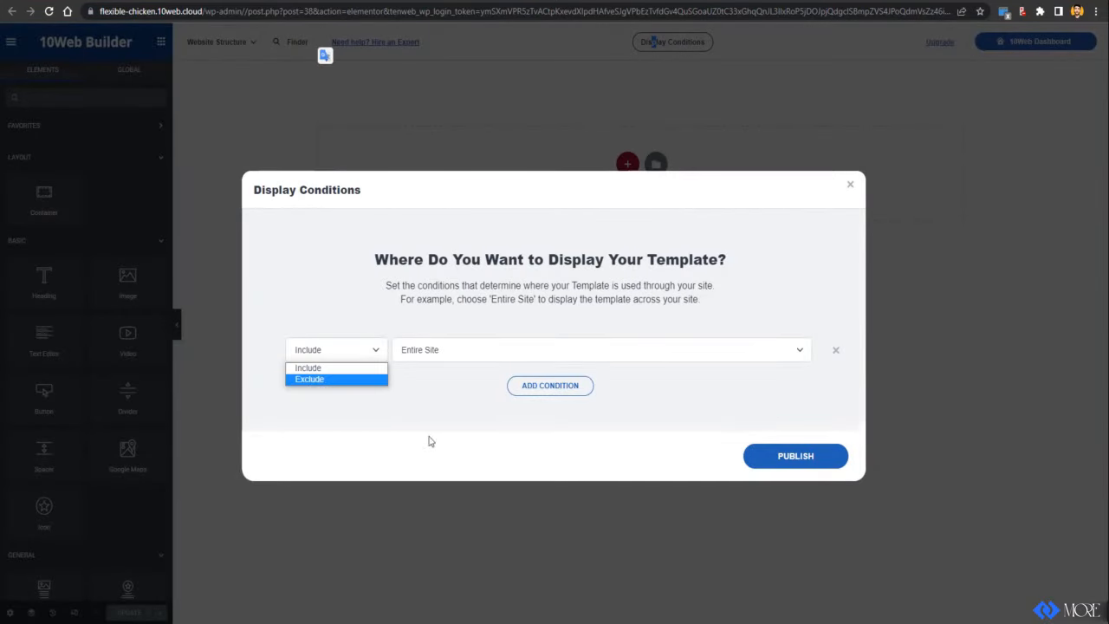
left_click(799, 463)
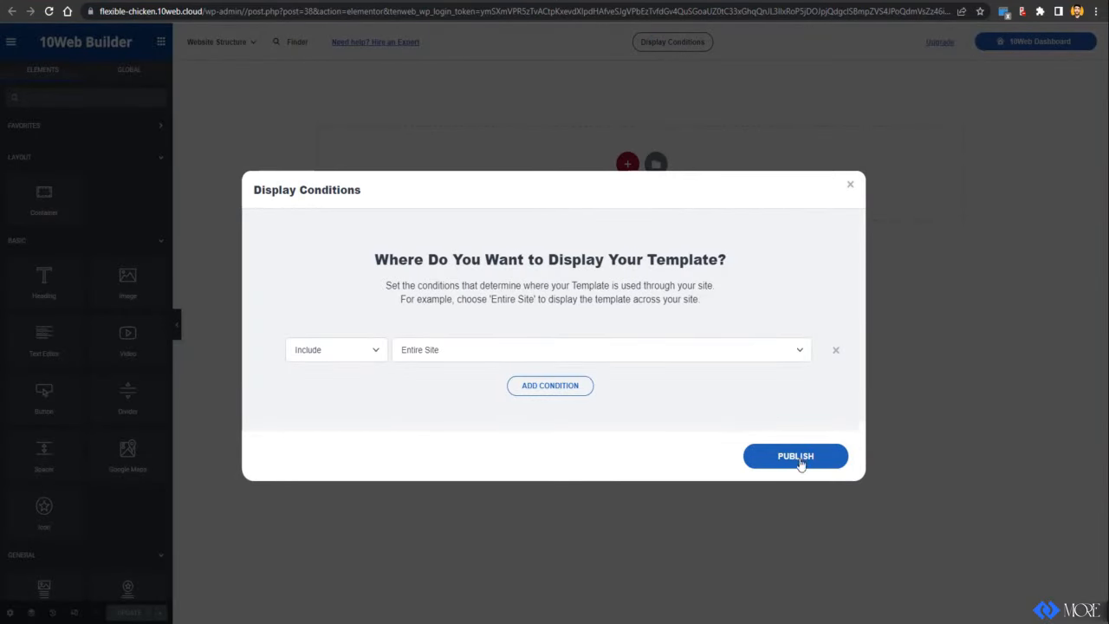
left_click(851, 186)
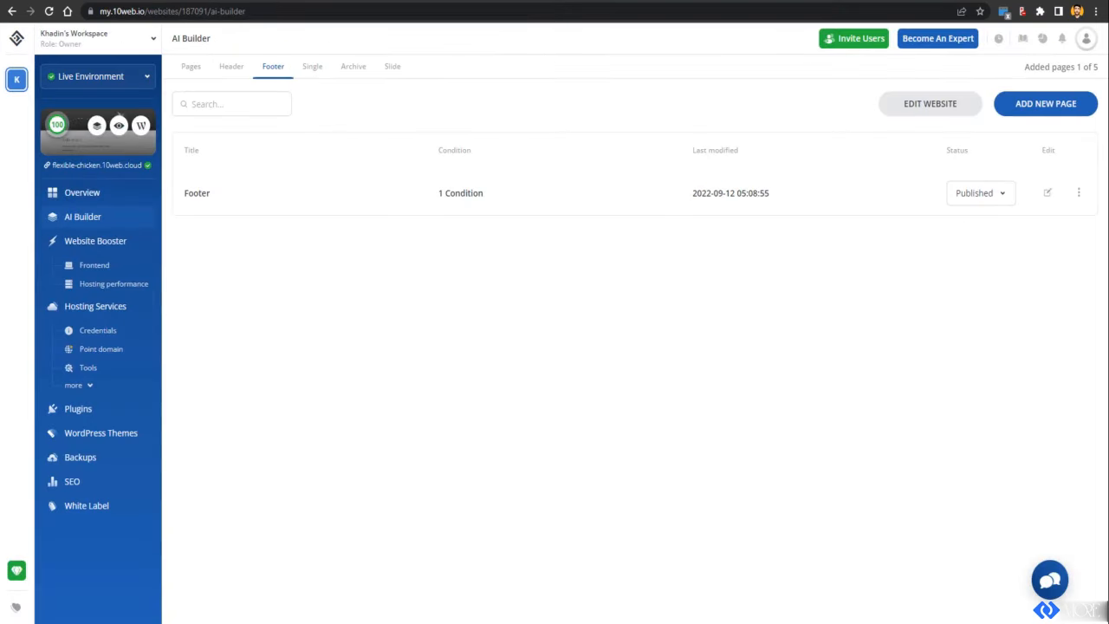
Step: Copy the Webified Hub Contact page's web address from the browser address bar
left_click(193, 69)
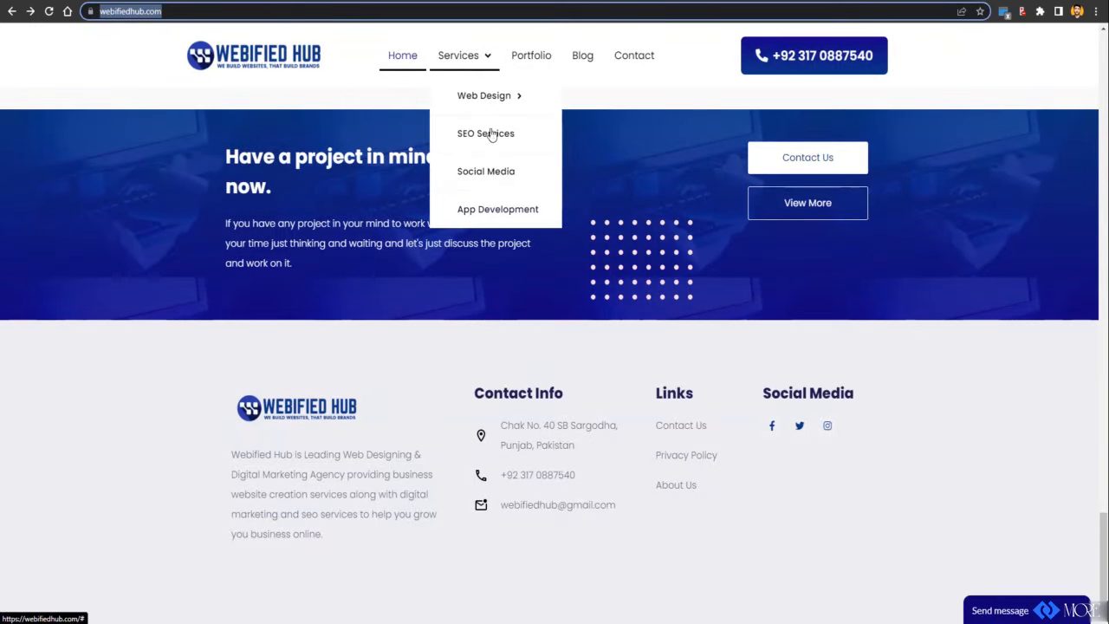
left_click(630, 67)
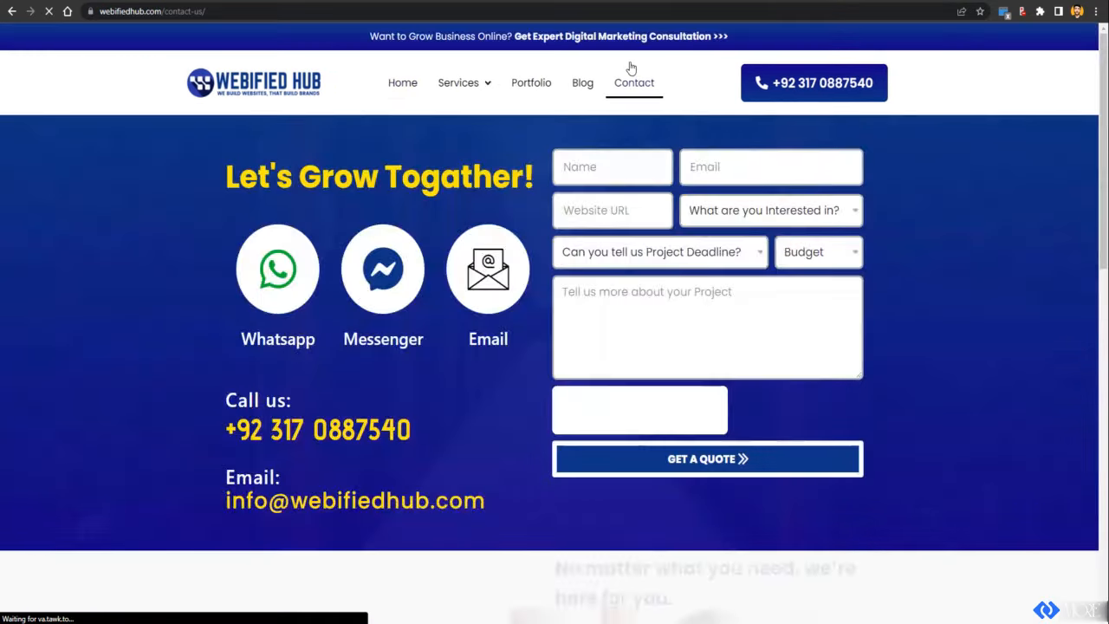
left_click(587, 12)
right_click(587, 12)
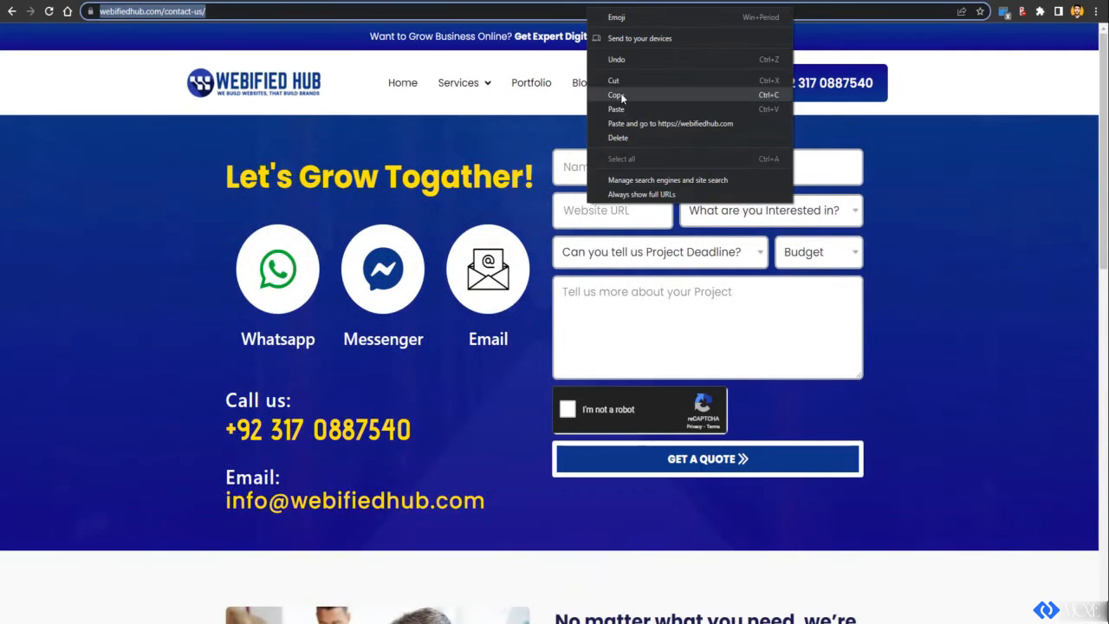
left_click(606, 96)
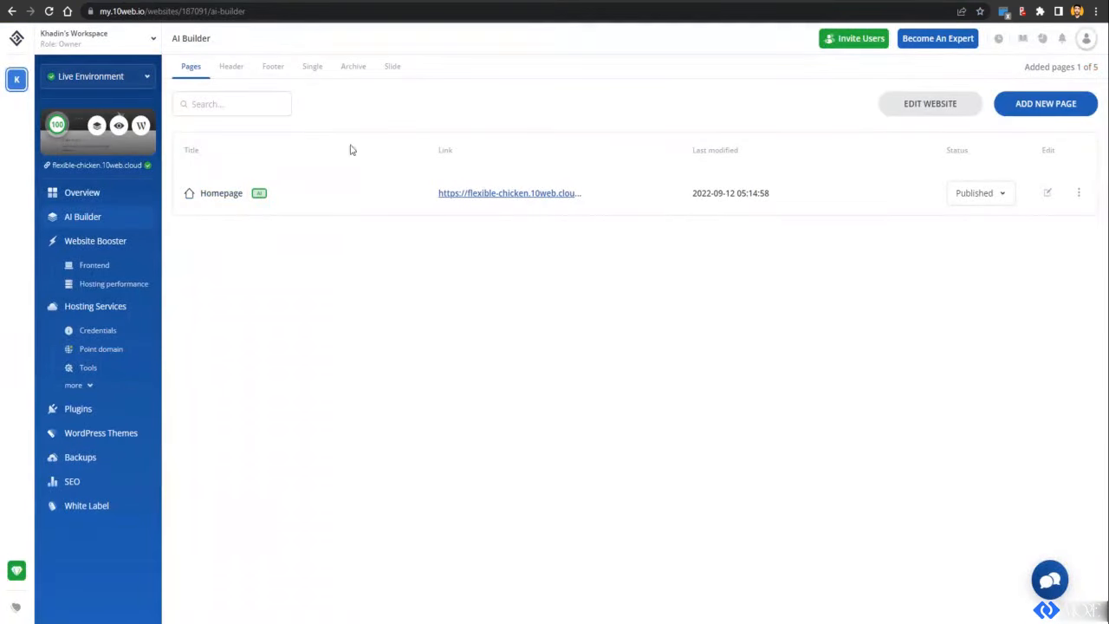
Step: AI-recreate a page titled 'Contact' from the pasted Webified Hub URL, with the default theme unchecked
left_click(1014, 105)
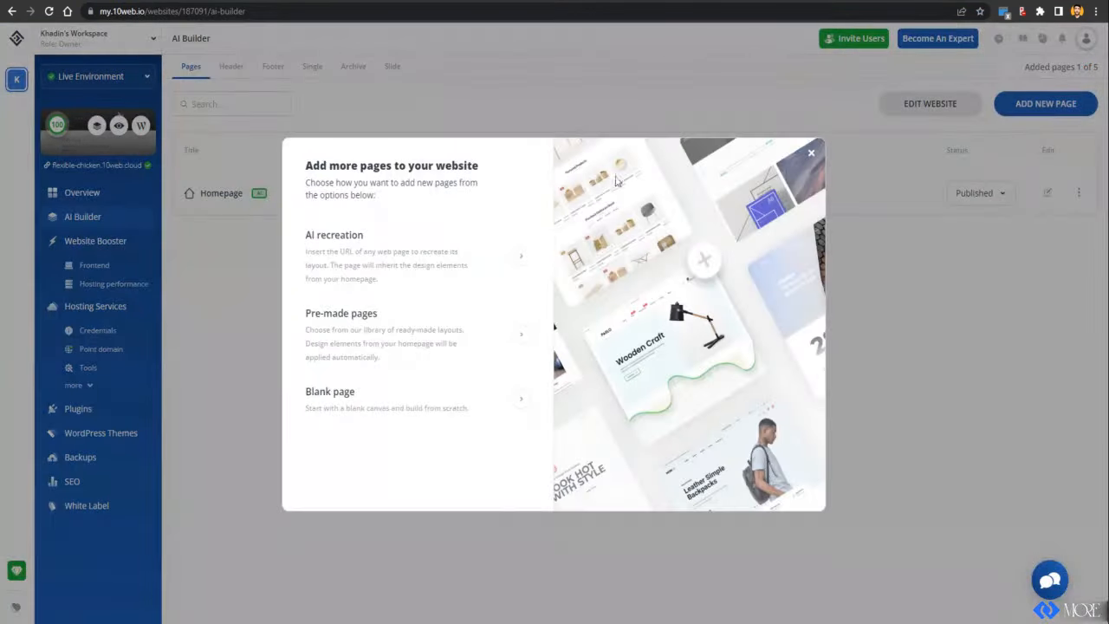
left_click(390, 266)
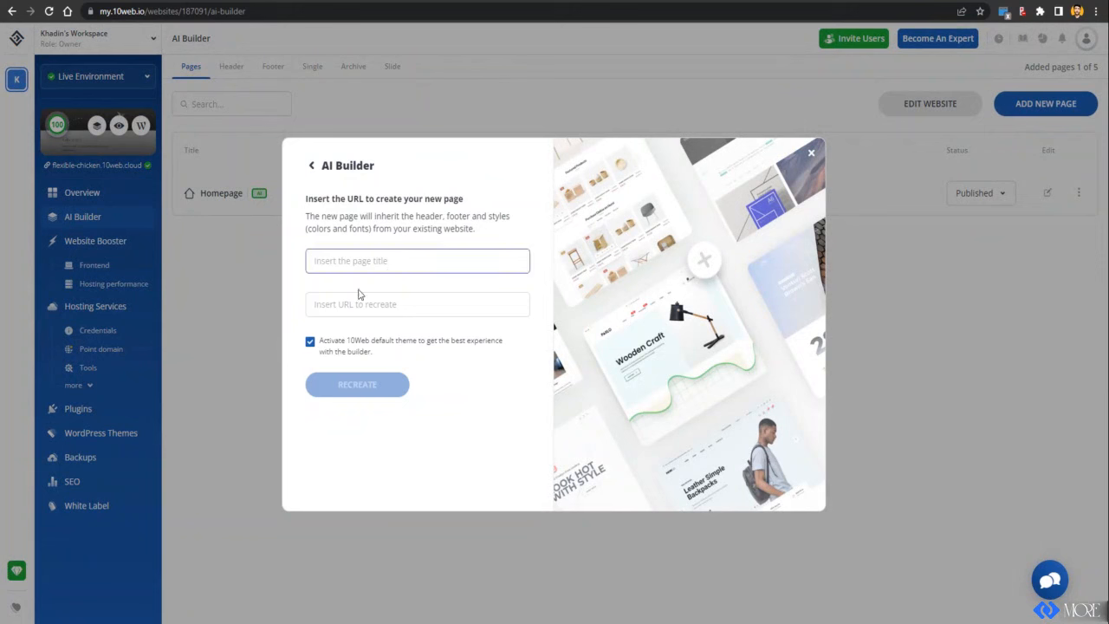
left_click(331, 352)
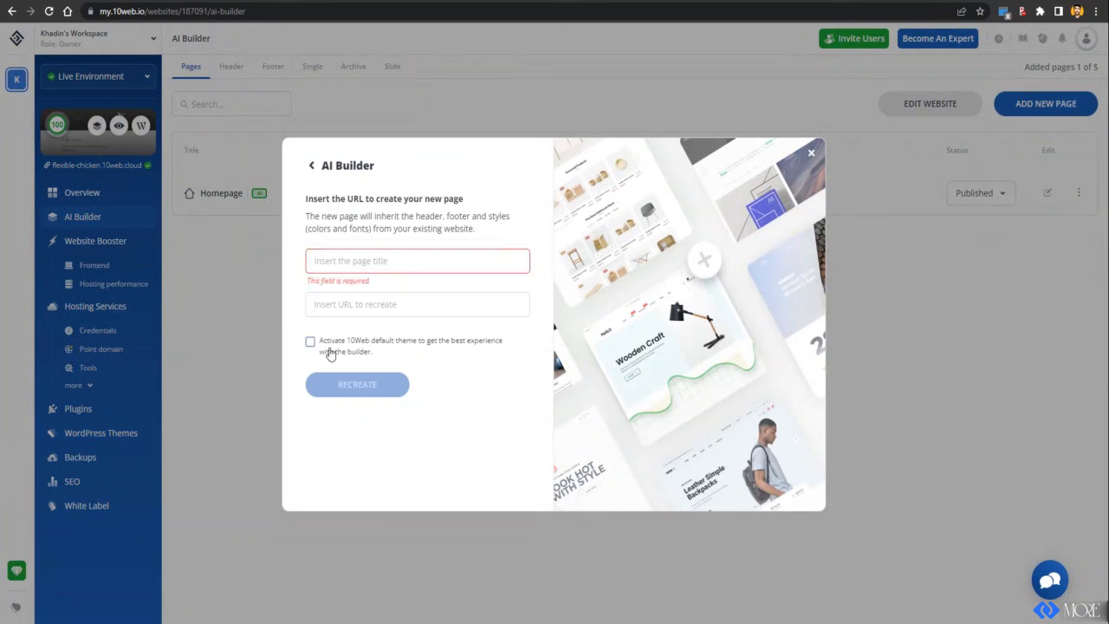
left_click(353, 253)
type("c")
key("BackSpace")
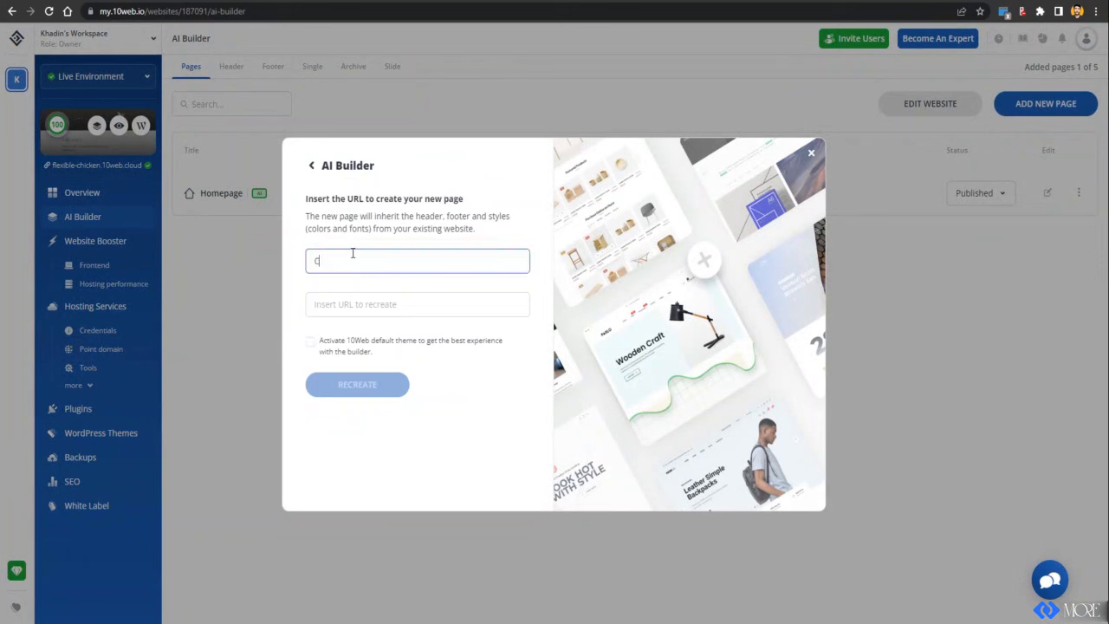
key("Tab")
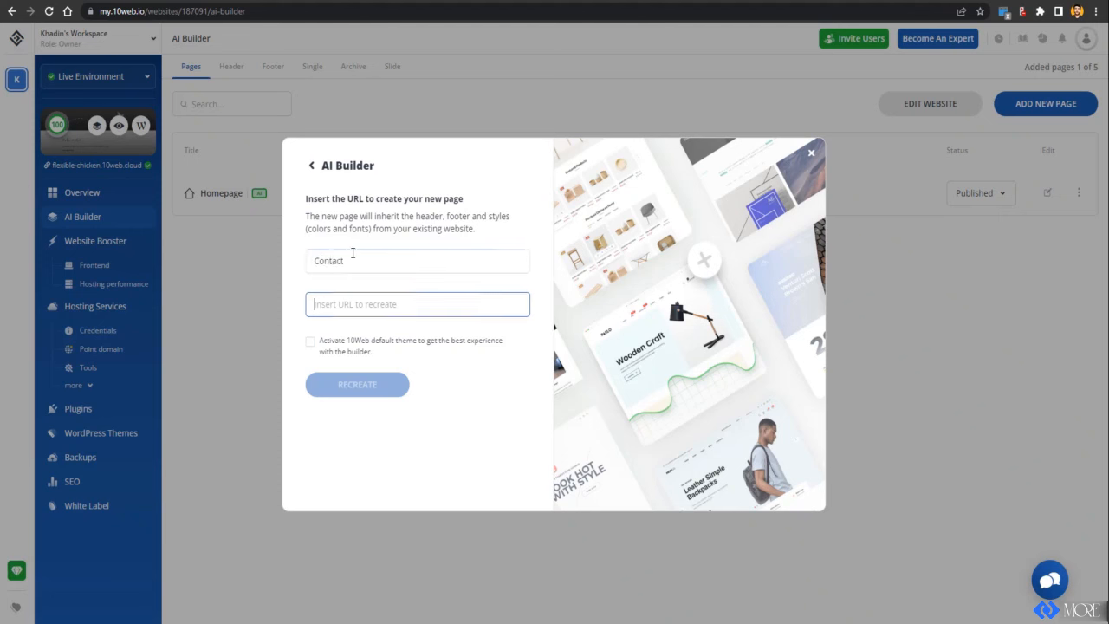
key("ctrl+v")
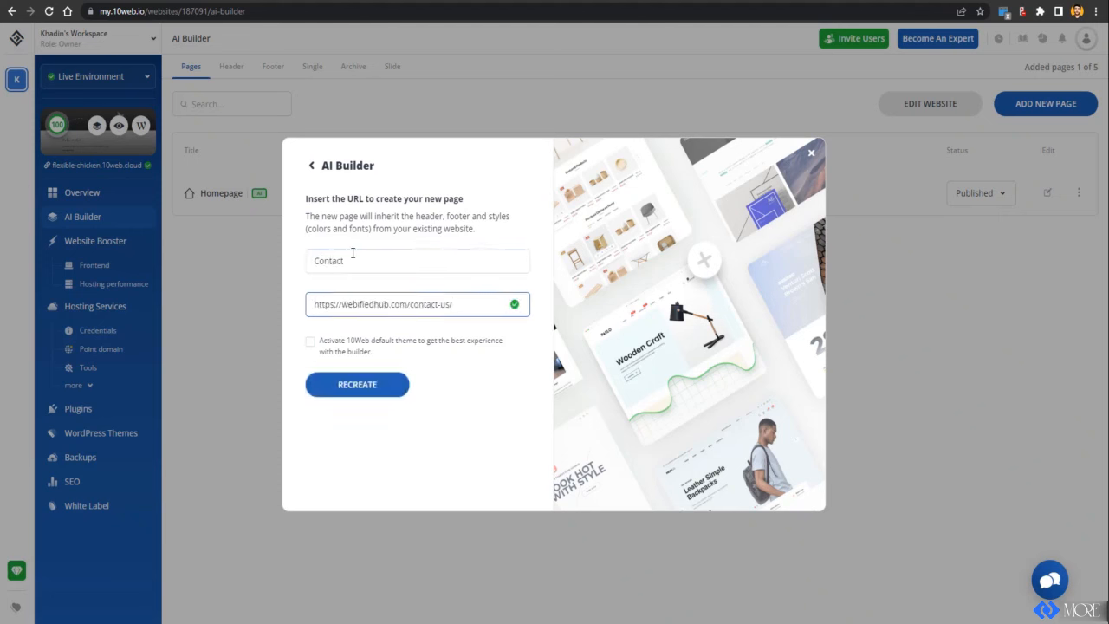
left_click(349, 388)
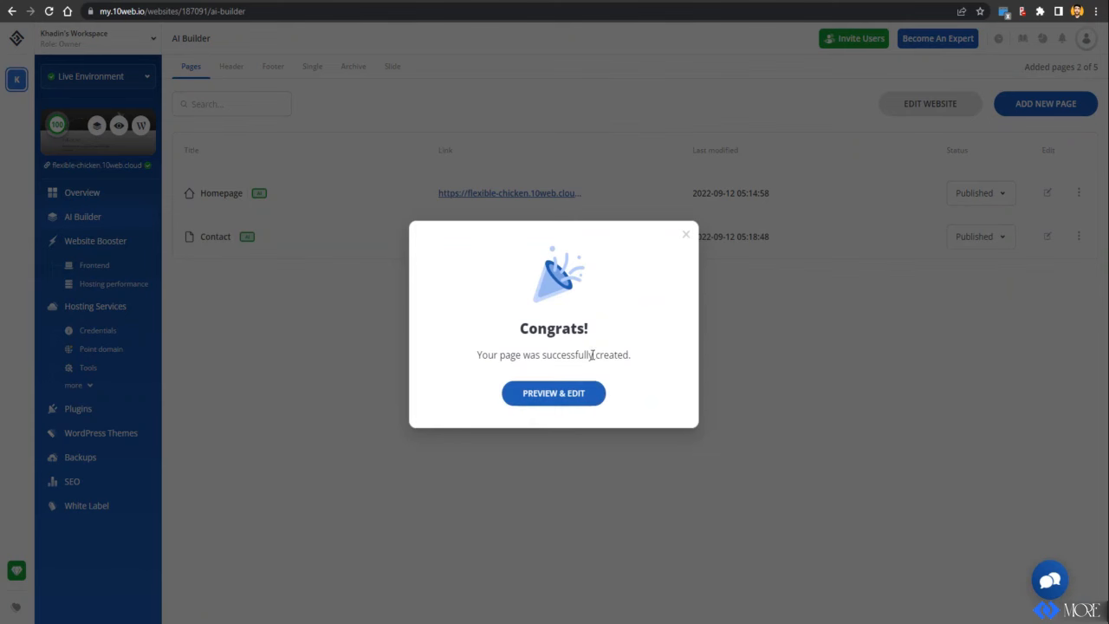
Step: Open the new Contact page from the Congrats dialog's PREVIEW & EDIT button
left_click(561, 392)
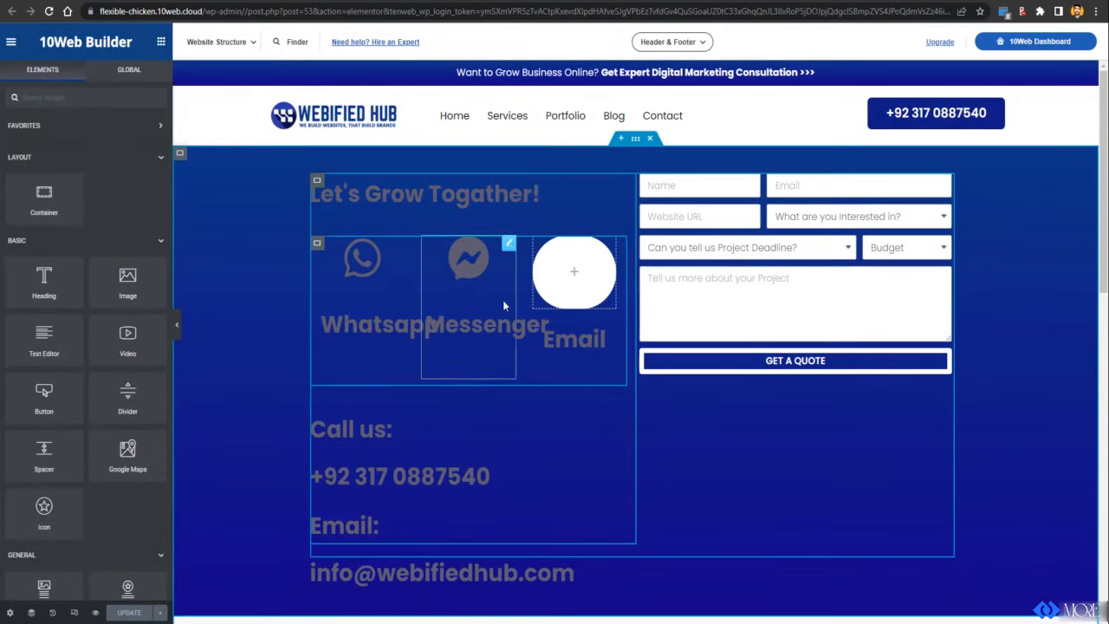
Step: Bring up the Edit Google Maps panel for the Contact page's London Eye map widget
scroll(710, 321, "down", 10)
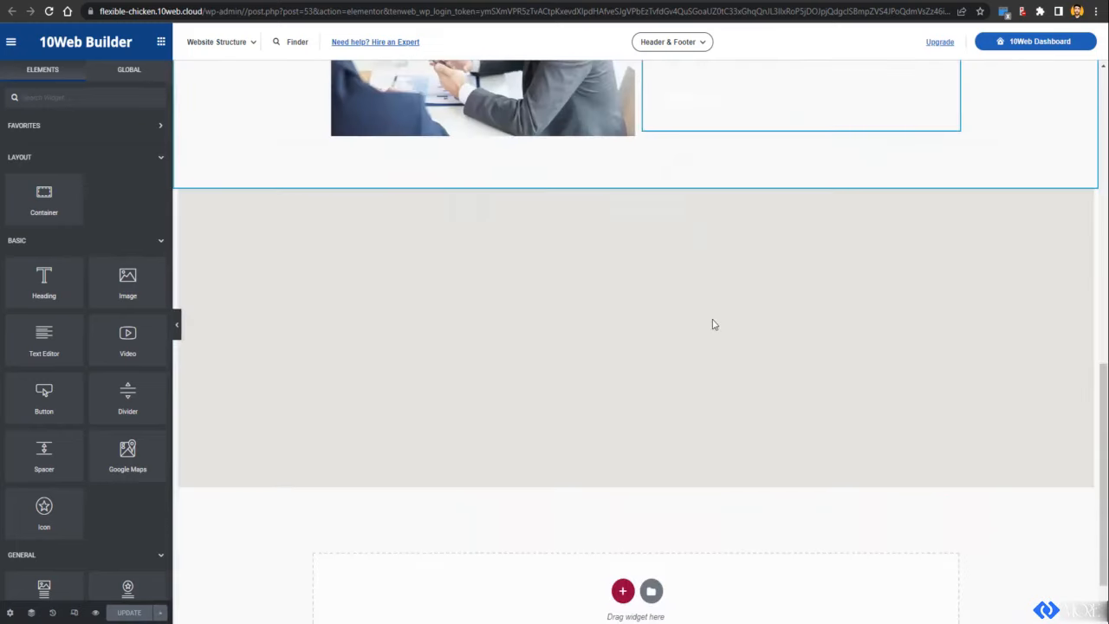
scroll(712, 320, "down", 1)
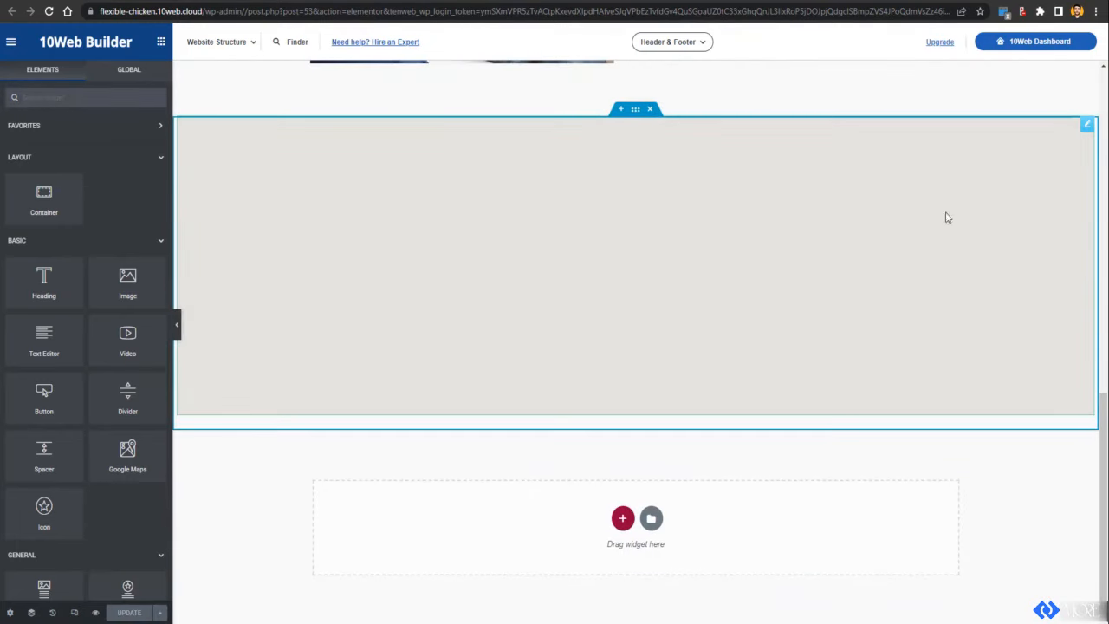
left_click(1088, 126)
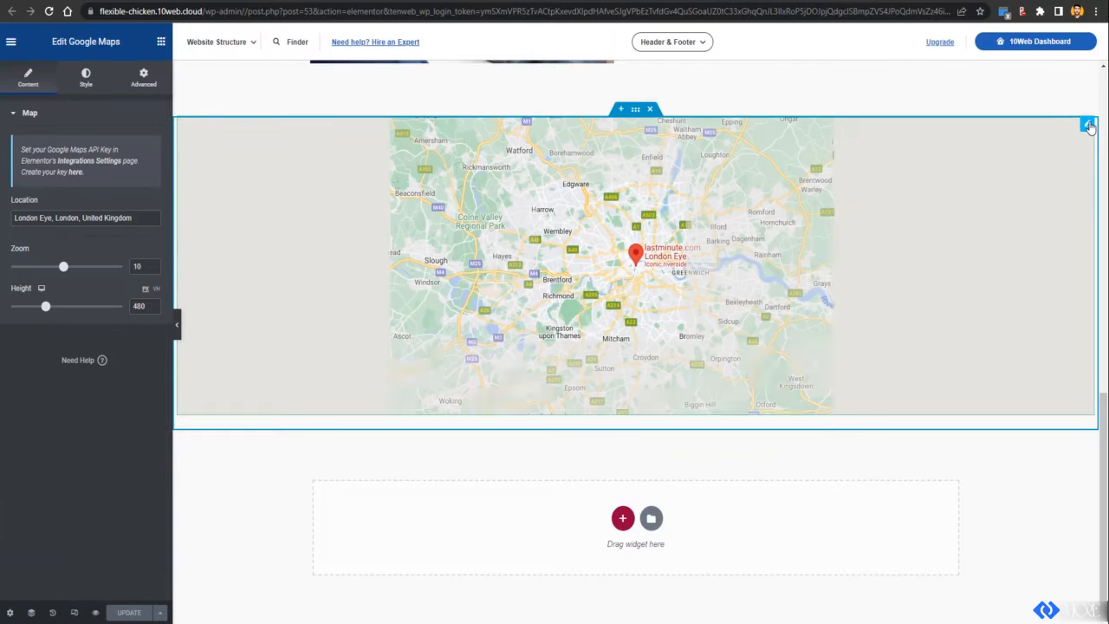
scroll(714, 162, "up", 2)
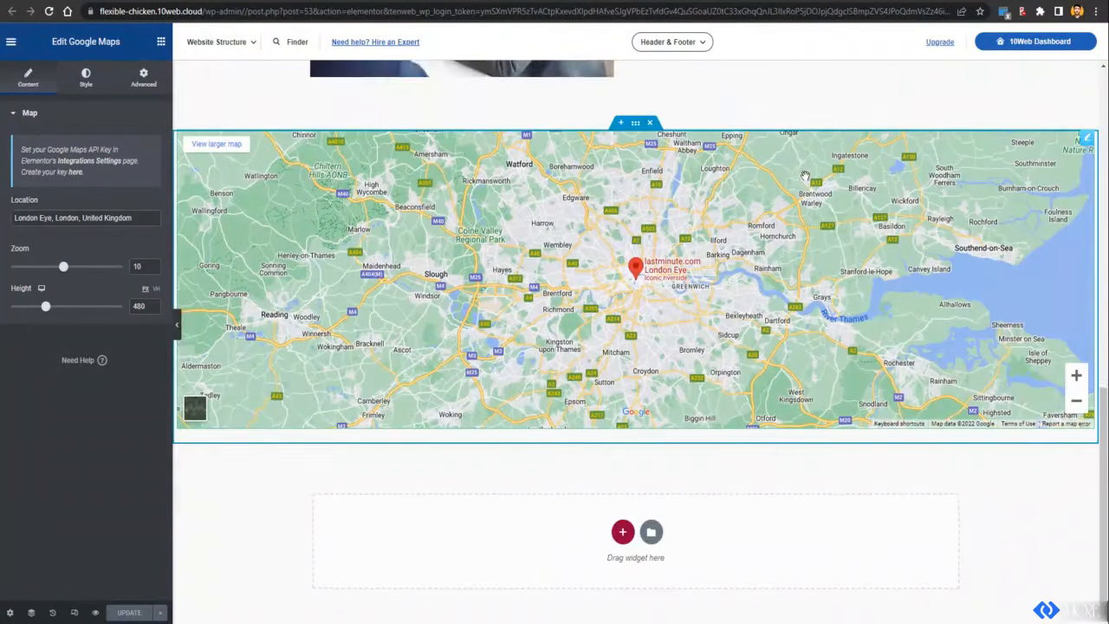
scroll(714, 162, "up", 6)
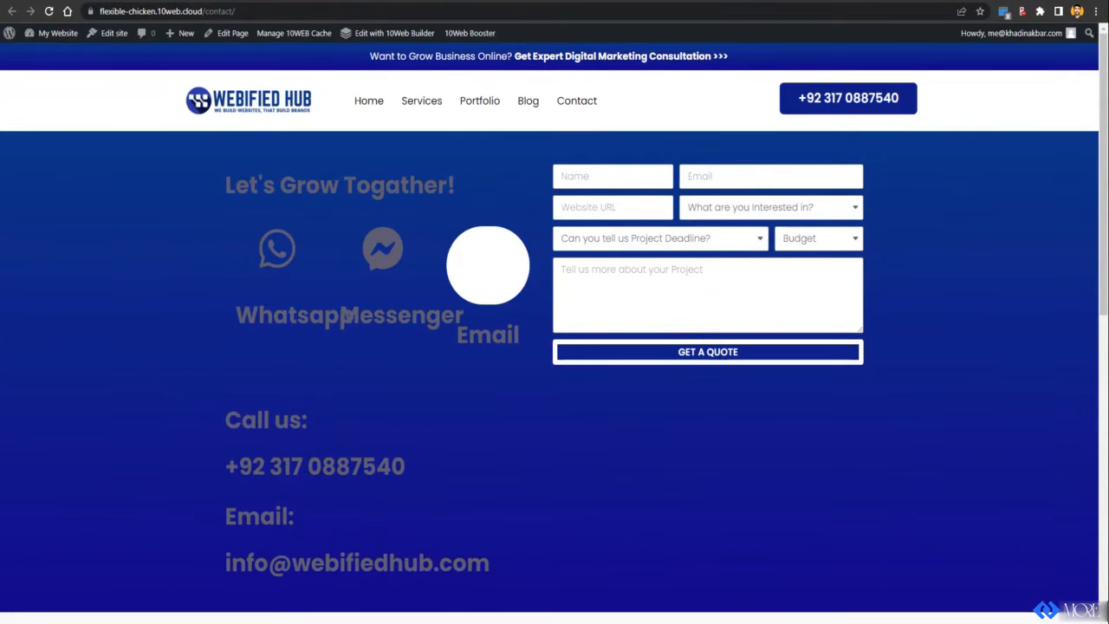
Step: Load the 'Contact us - Webified Hub' page at webifiedhub.com/contact-us/ in a new tab
key("ctrl+t")
type("webi")
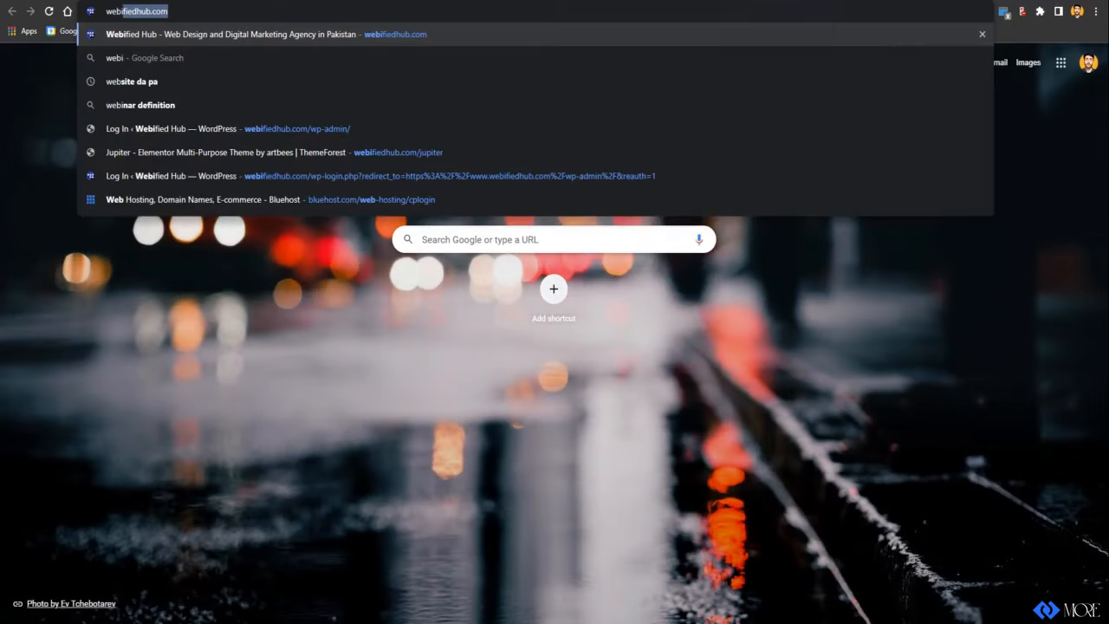
type("fiedhub.com/")
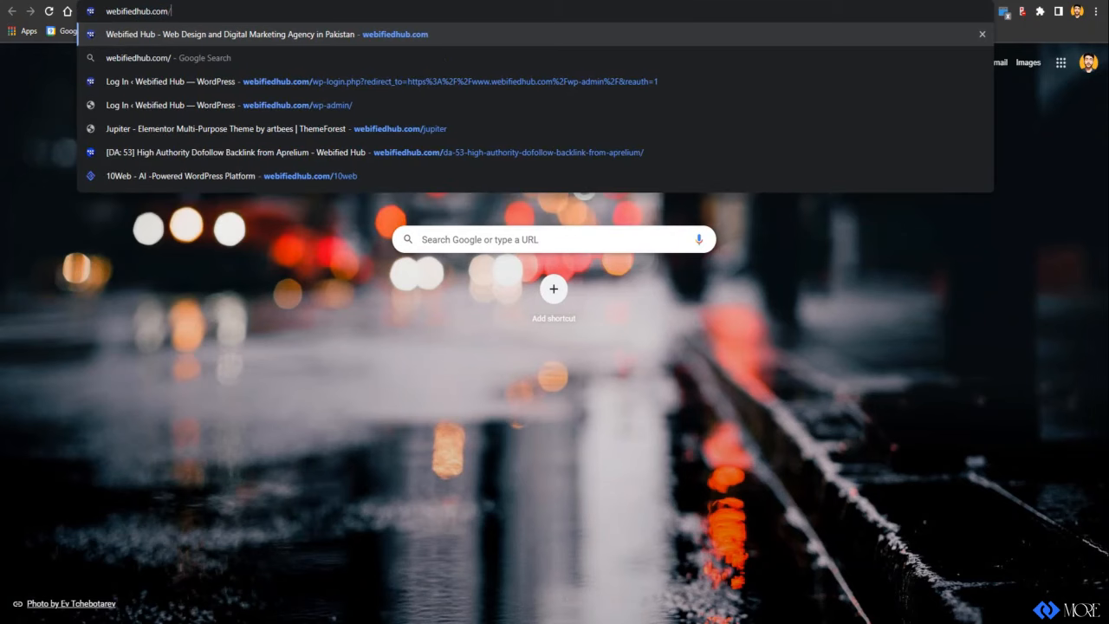
type("conta")
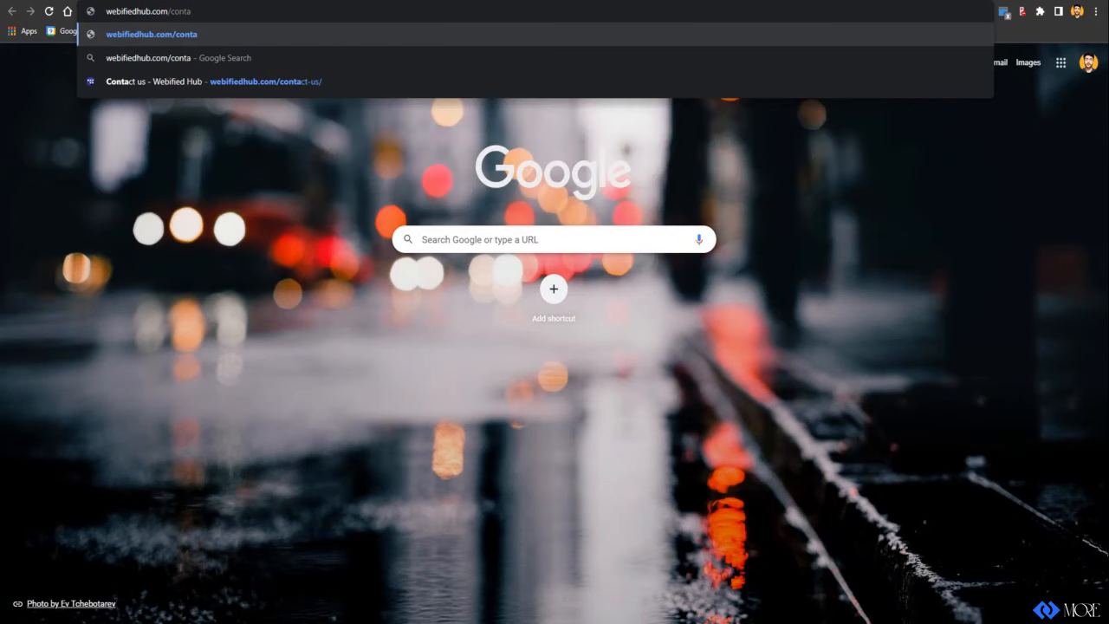
key("Down")
key("Down")
key("Return")
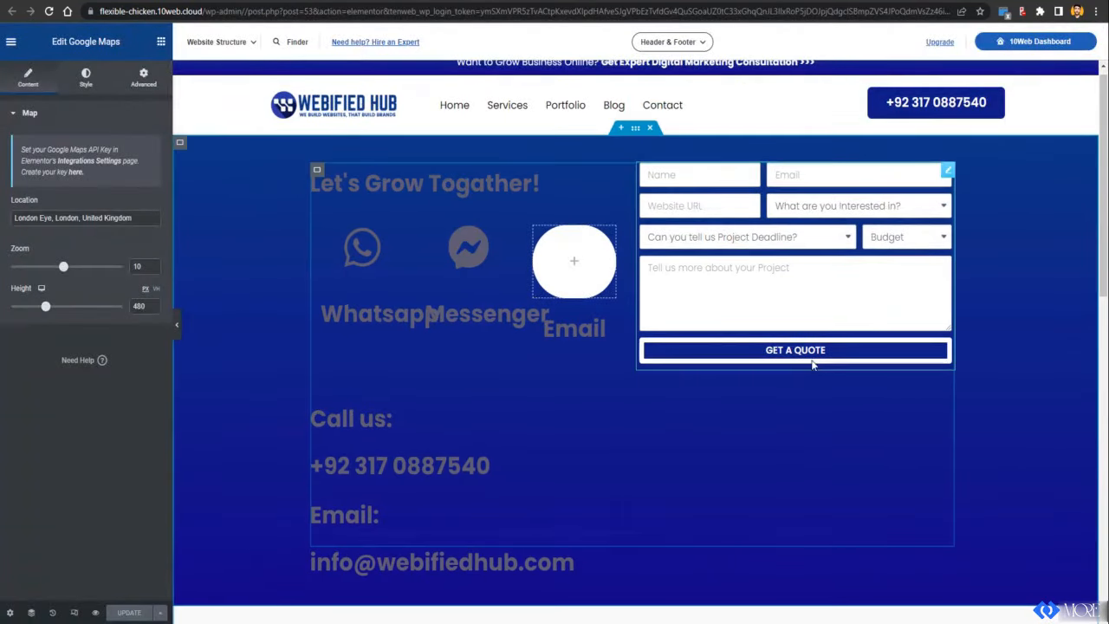
Step: Shrink the Whatsapp icon box's icon size from 72 to 58
left_click(391, 263)
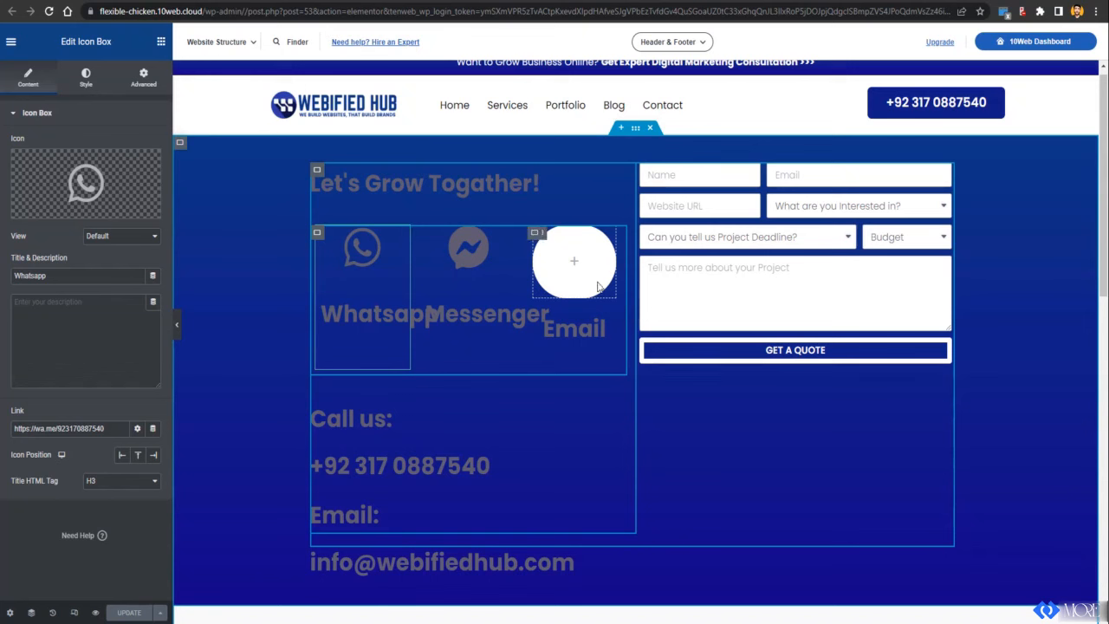
left_click(86, 78)
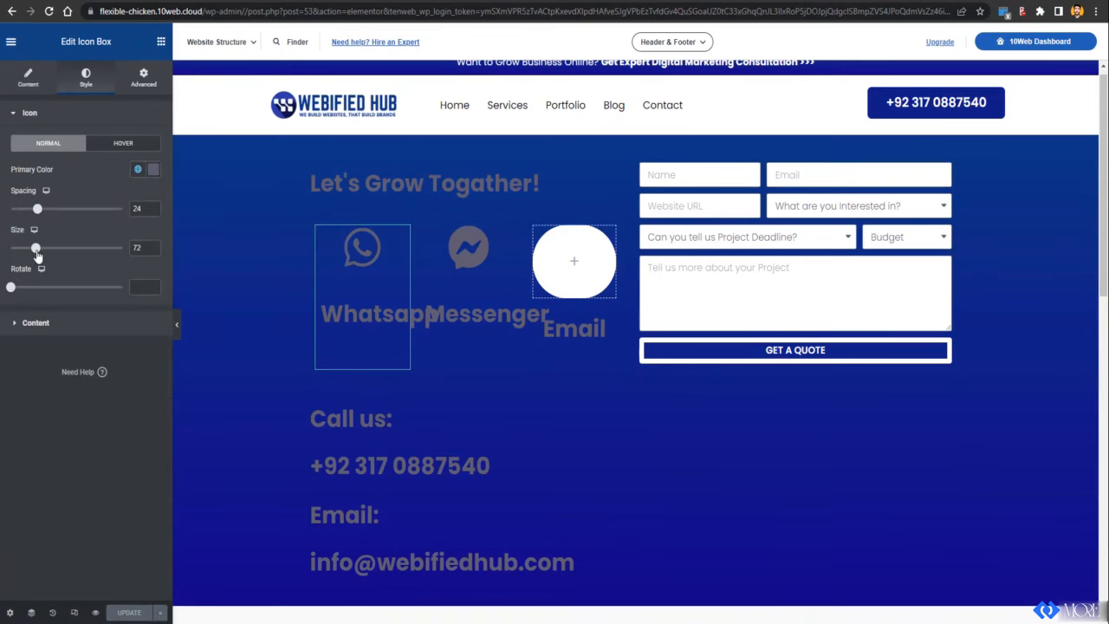
left_click_drag(35, 249, 31, 249)
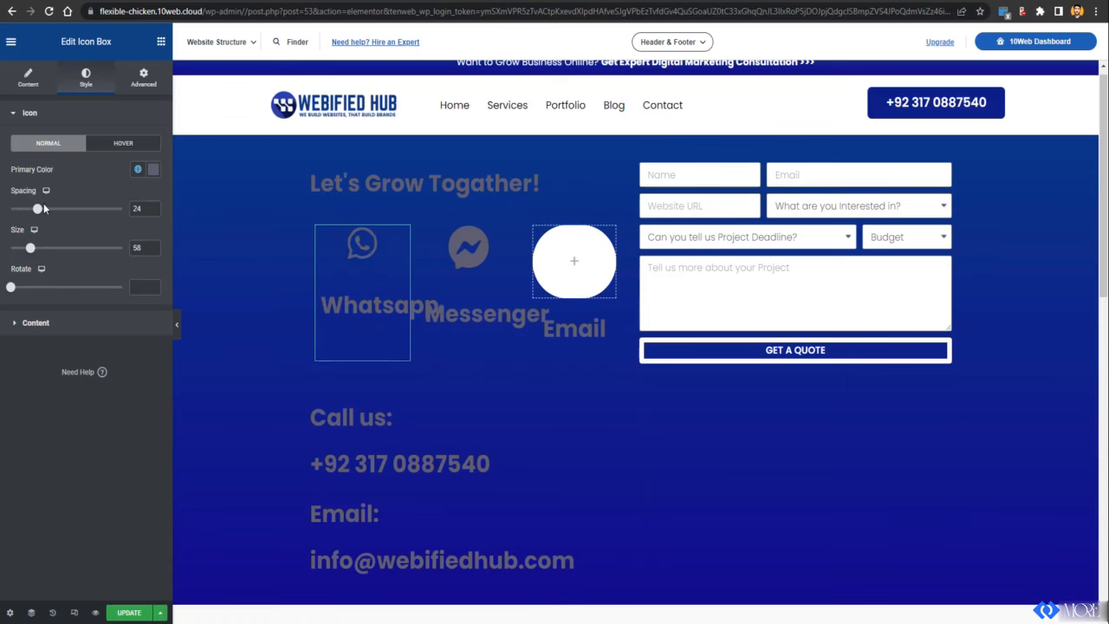
Step: Lower the Whatsapp title's typography size from 2.375 to about 1.3 rem
left_click(47, 327)
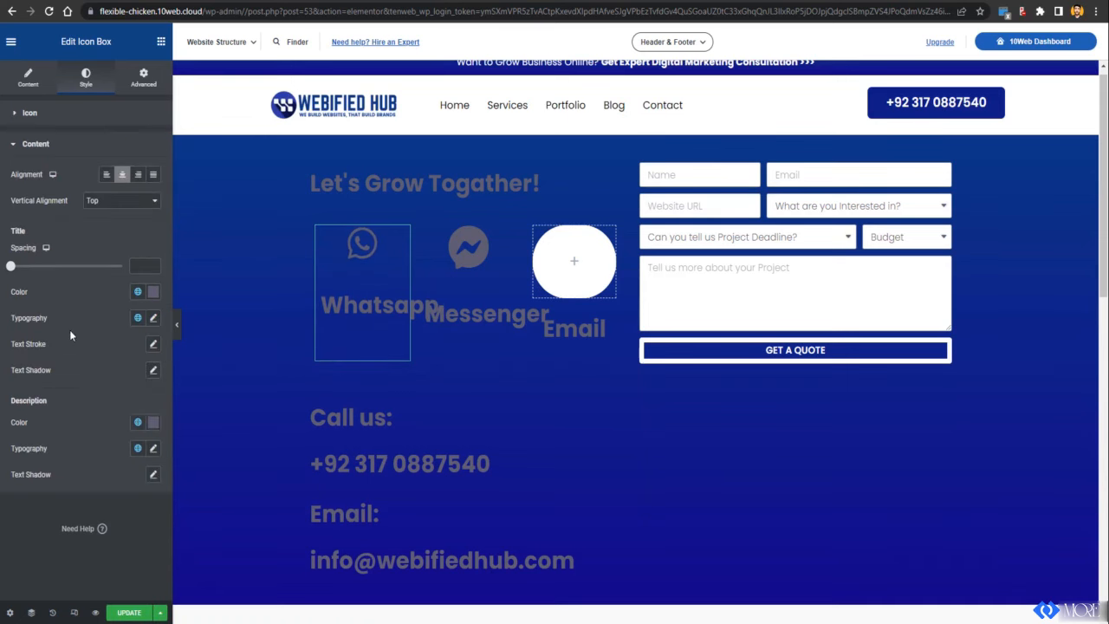
left_click(154, 318)
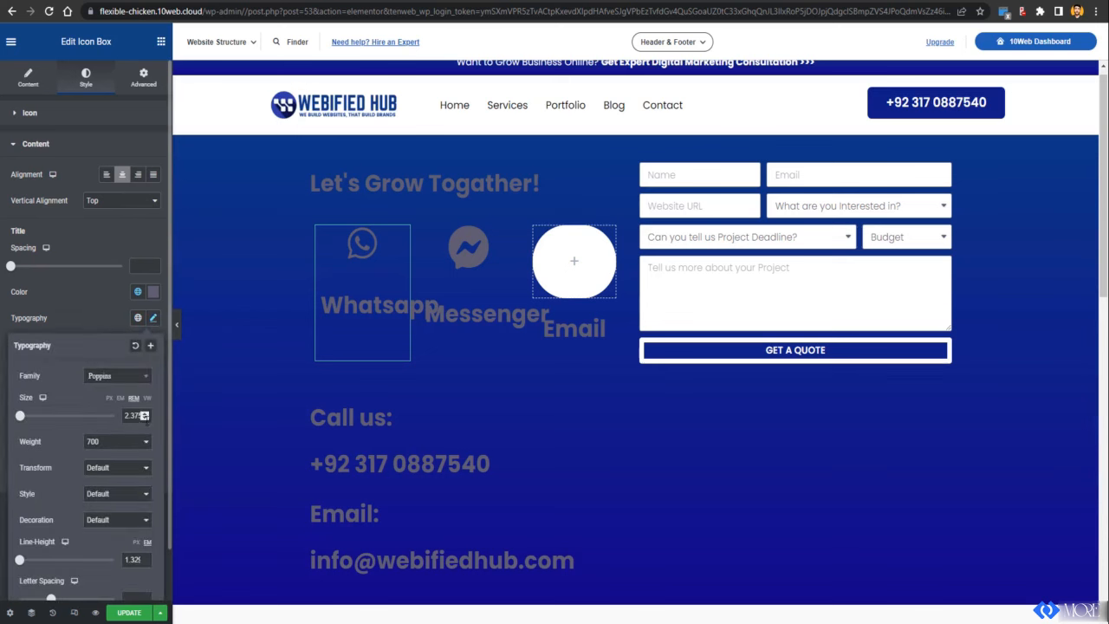
left_click(145, 420)
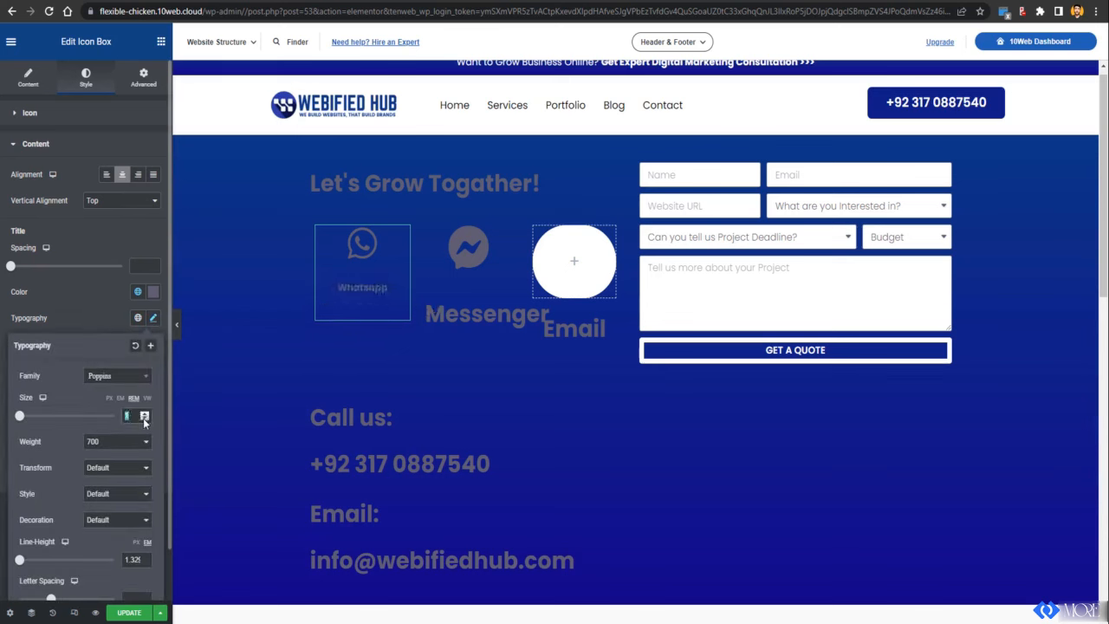
left_click(145, 414)
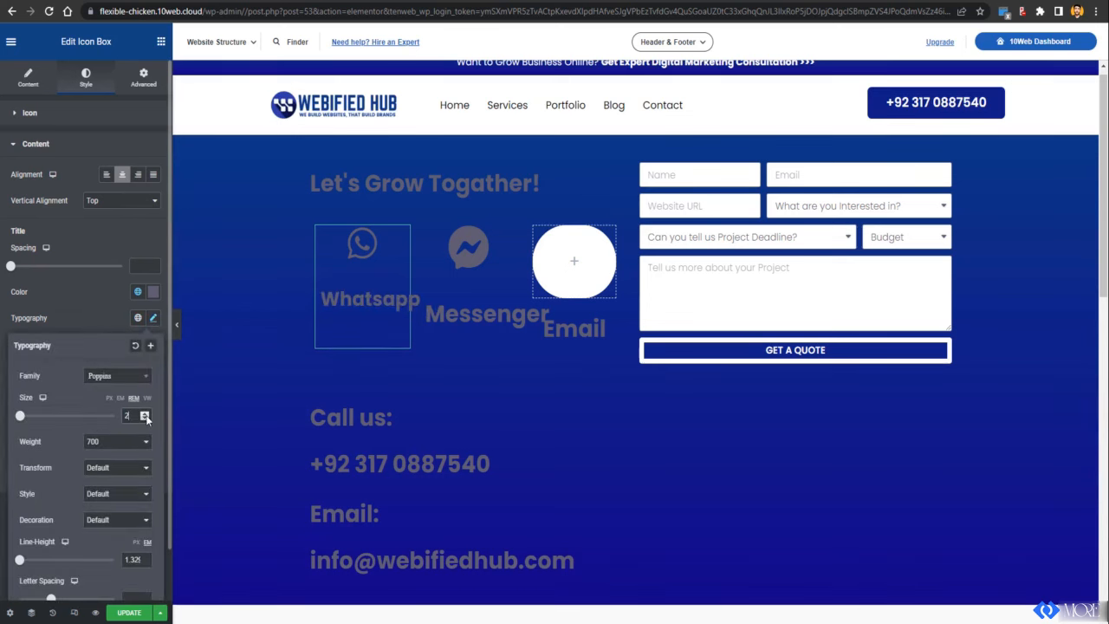
left_click(145, 414)
left_click(145, 419)
left_click(144, 419)
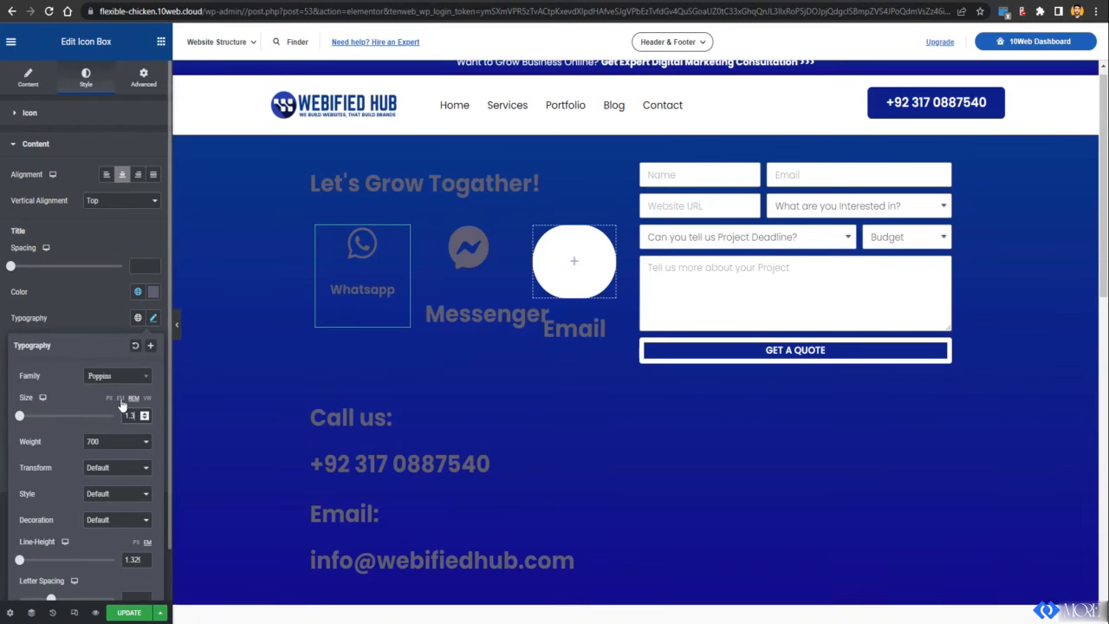
left_click(464, 288)
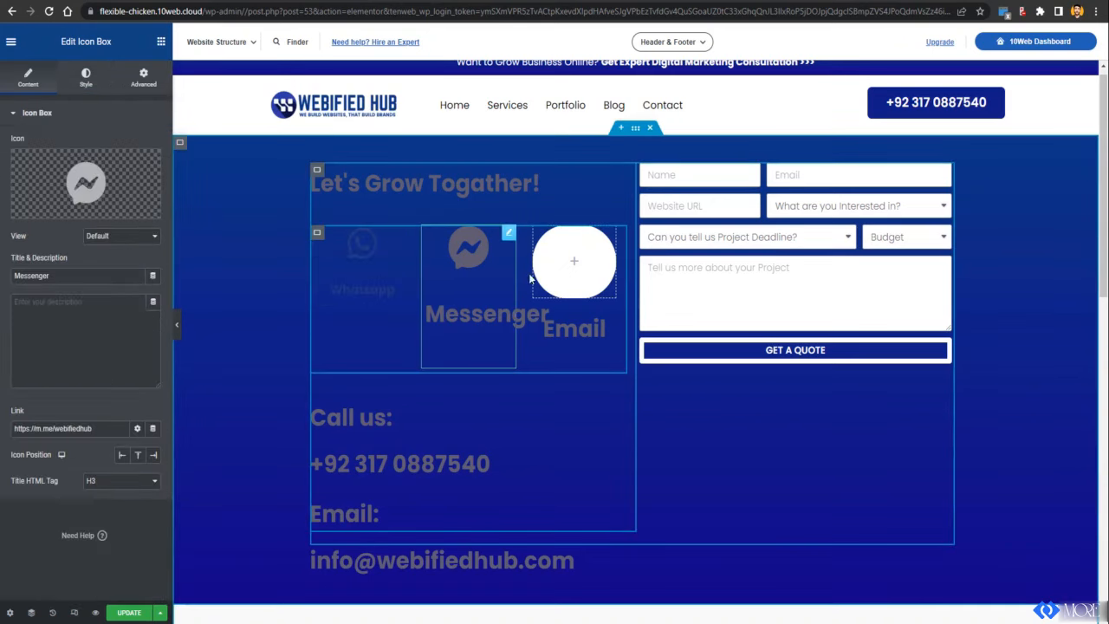
Step: Set the Whatsapp icon colour to white
left_click(574, 260)
left_click(473, 276)
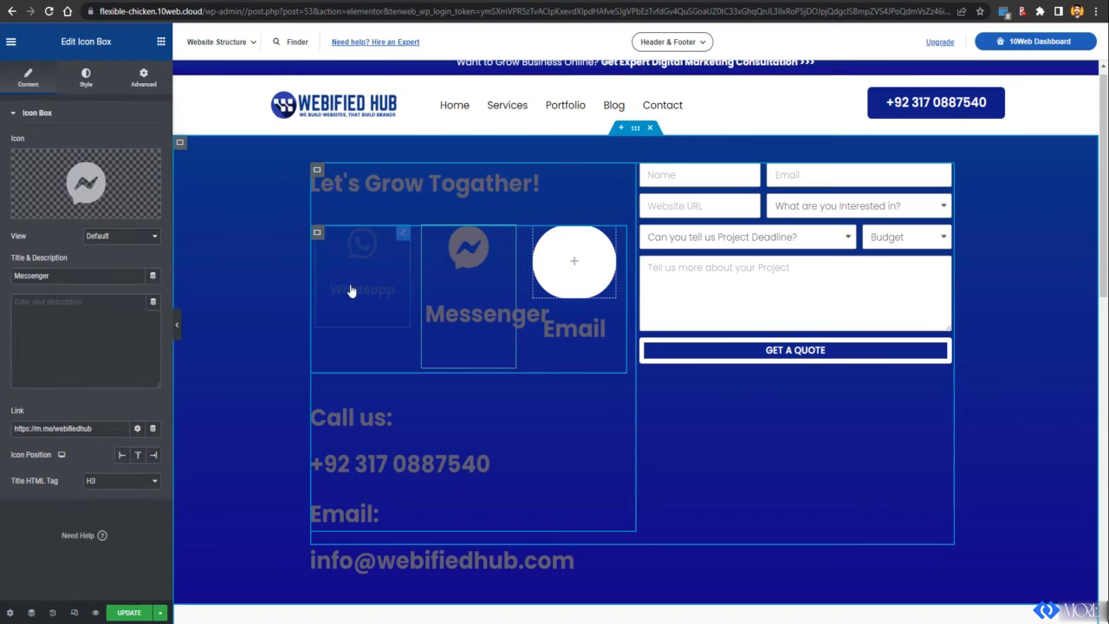
left_click(366, 252)
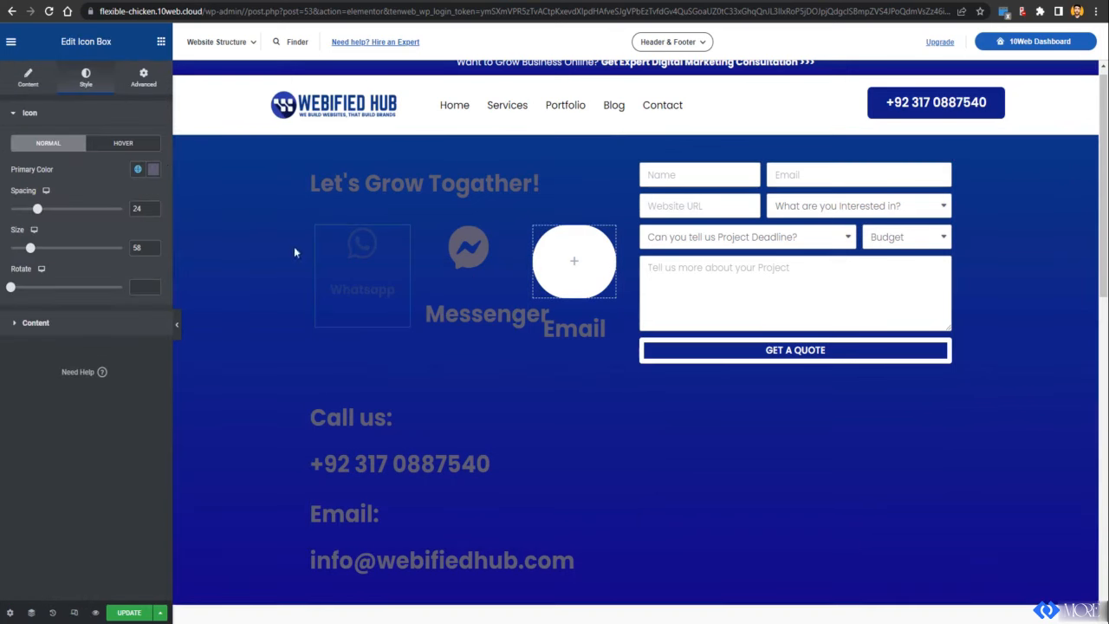
left_click(153, 170)
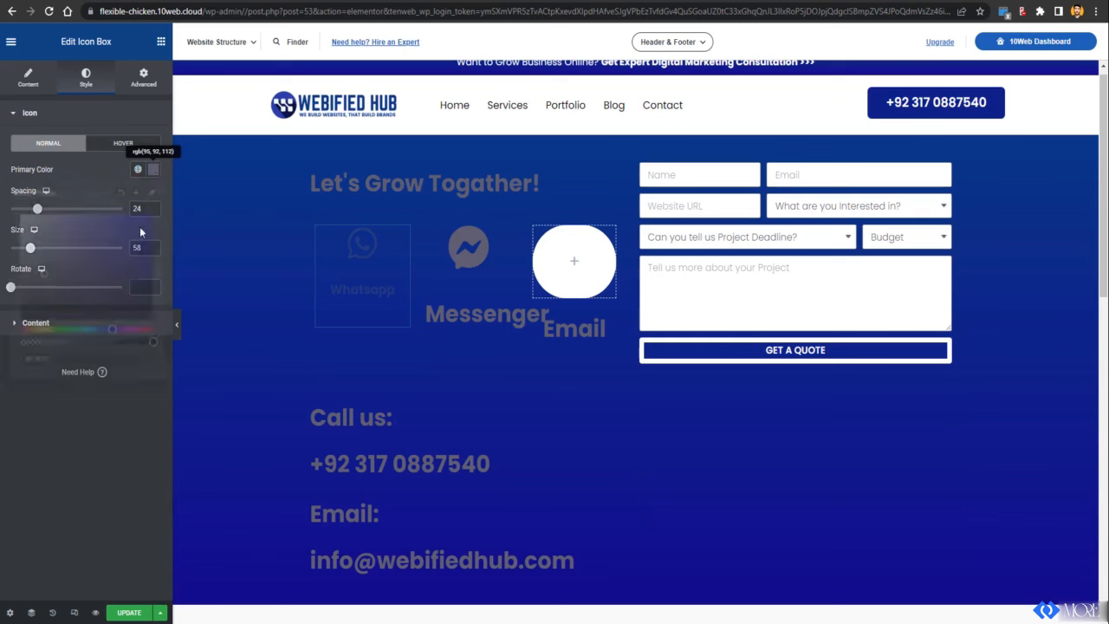
left_click(71, 428)
Step: Make the Messenger icon #FFFFFF and try a pinkish colour on the Whatsapp icon
left_click(460, 313)
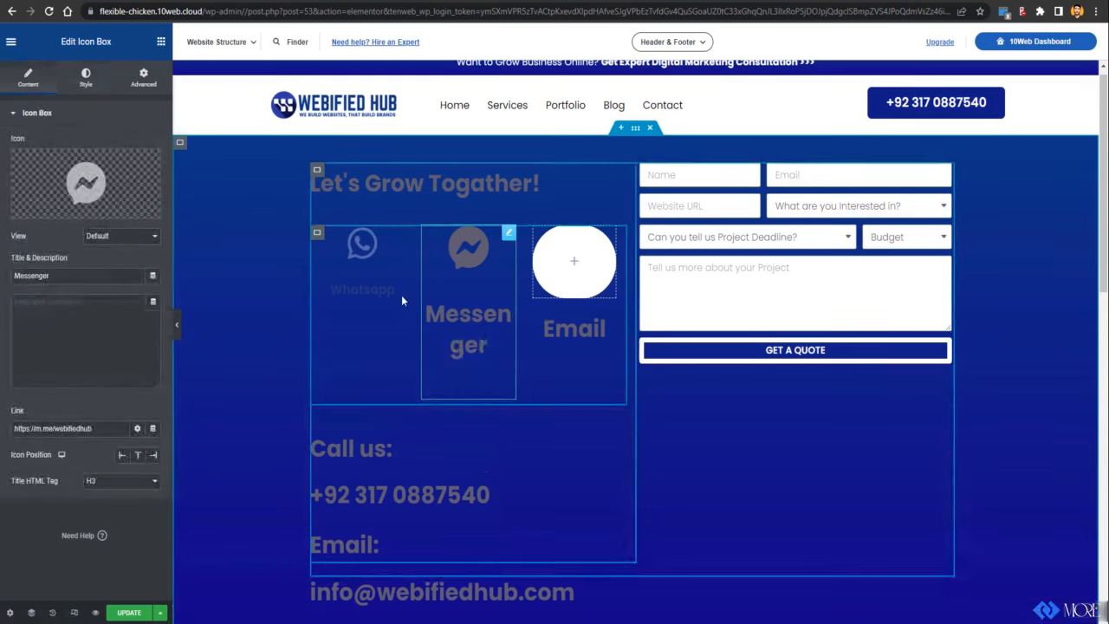
left_click(86, 77)
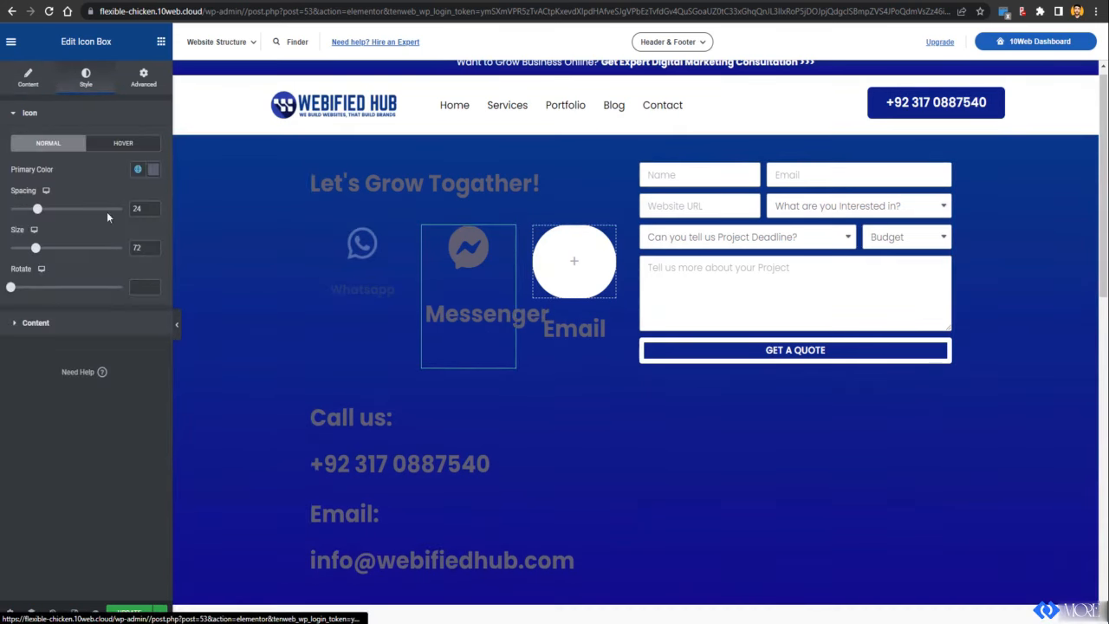
left_click(154, 170)
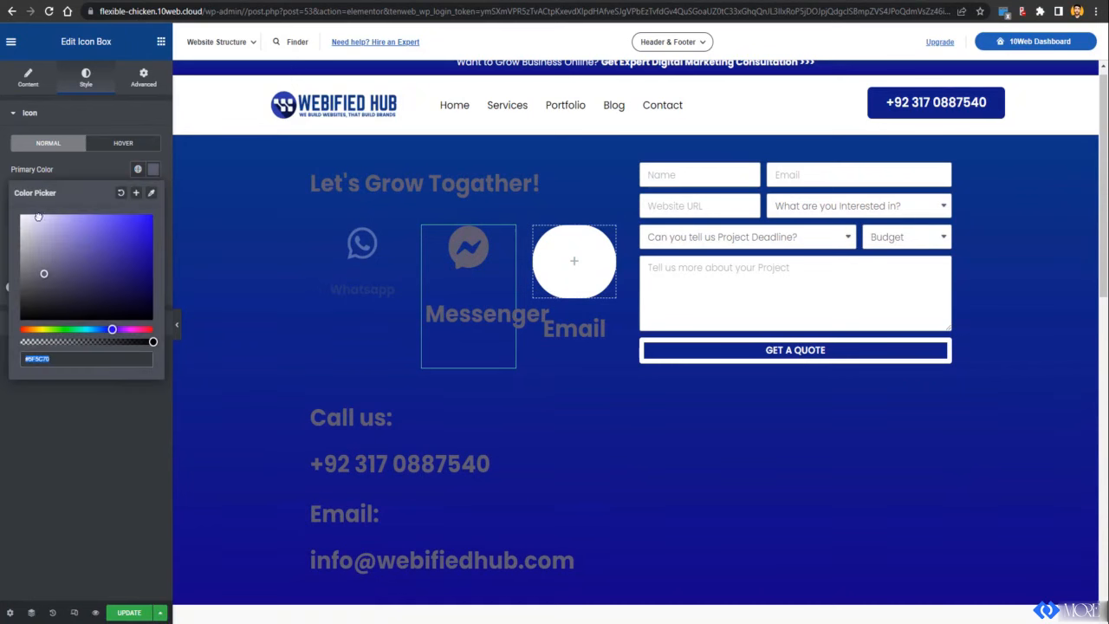
type("#FFFFFF")
left_click(150, 496)
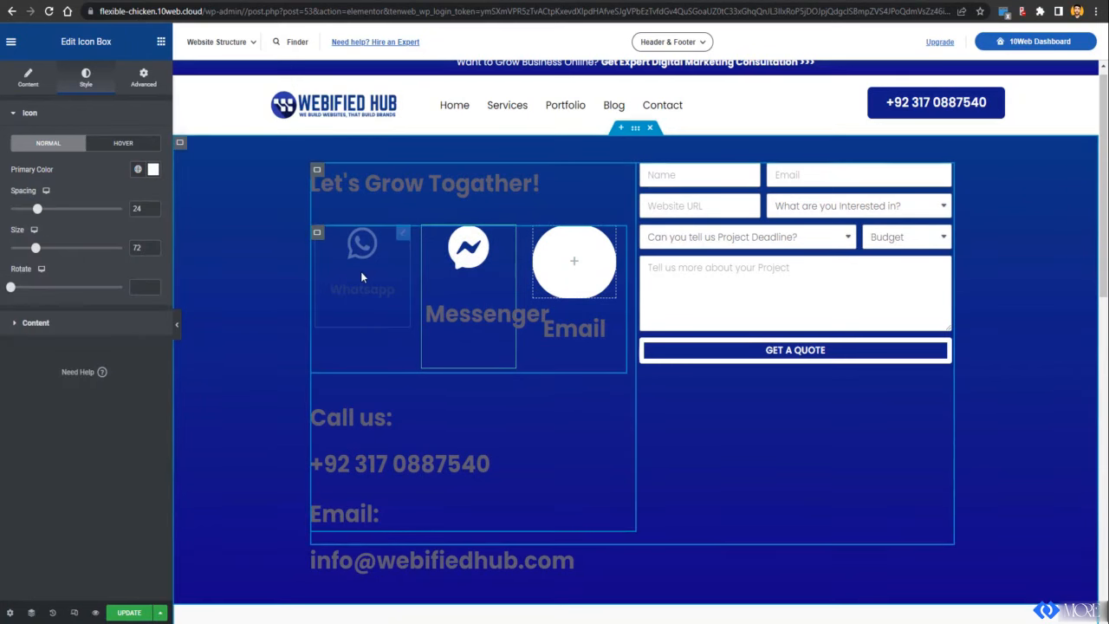
left_click(361, 271)
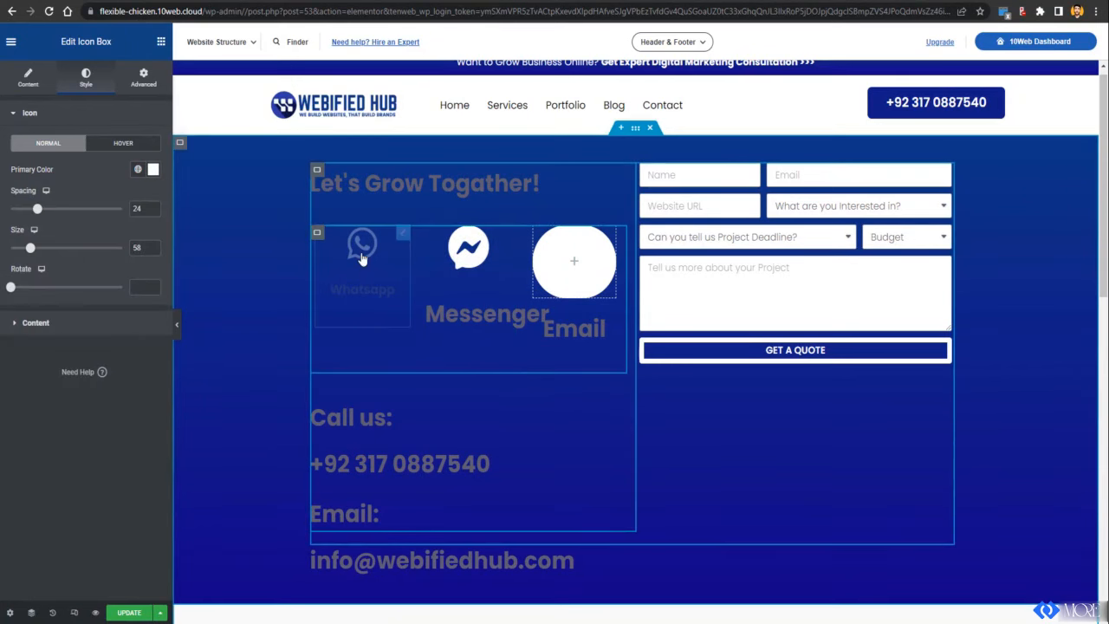
left_click(153, 170)
left_click_drag(109, 250, 21, 216)
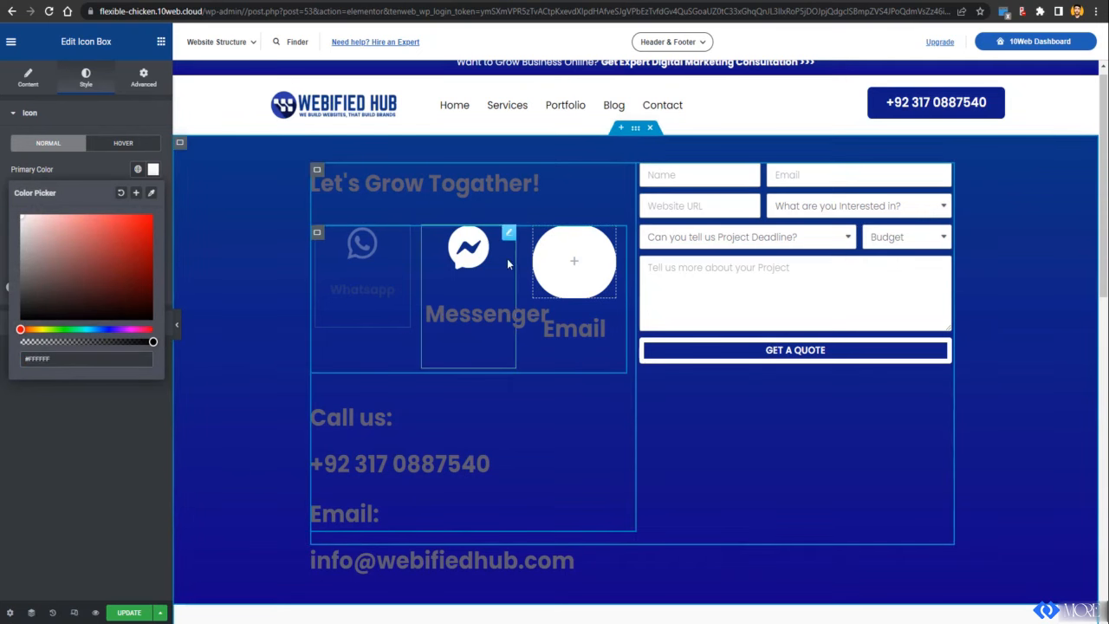
Step: Check the empty container's options, then give the Messenger title 0 spacing and size 1.5
left_click(574, 260)
right_click(586, 251)
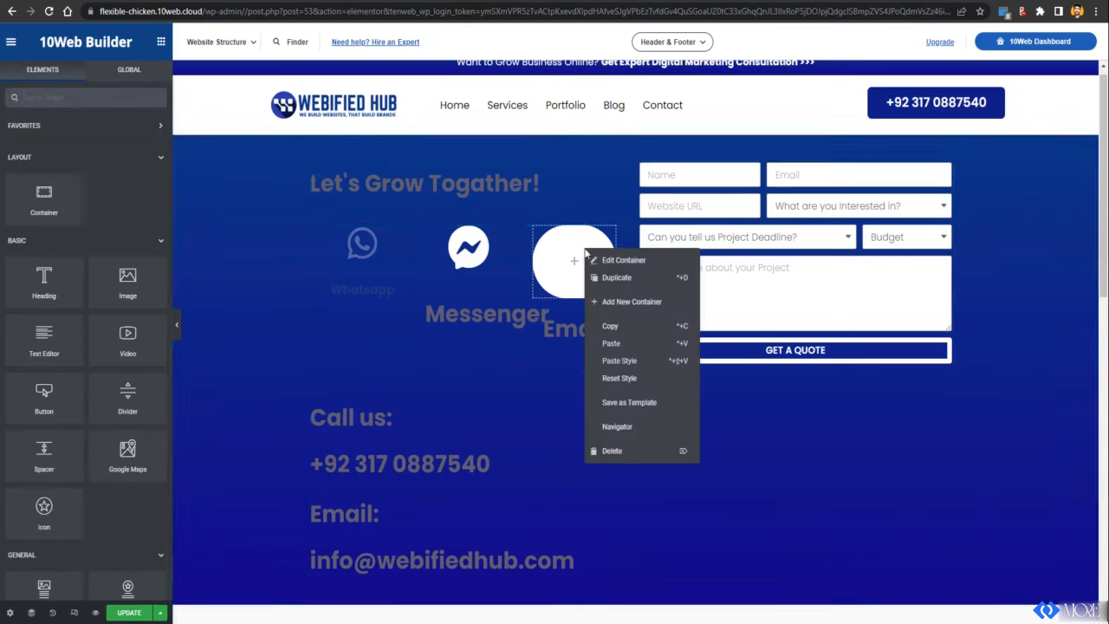
left_click(469, 268)
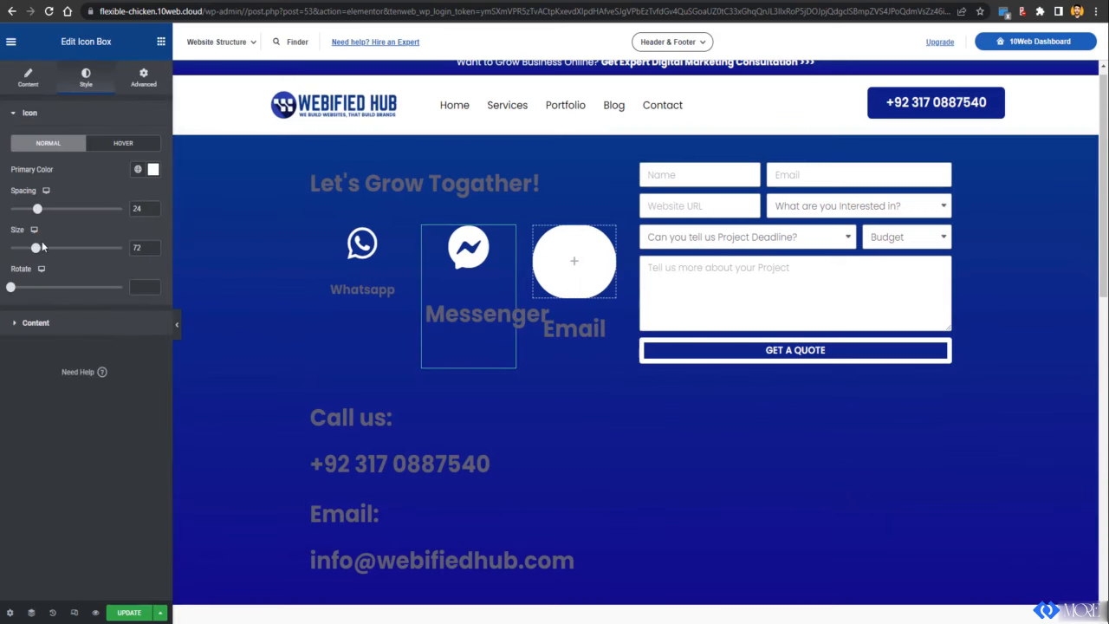
left_click(27, 322)
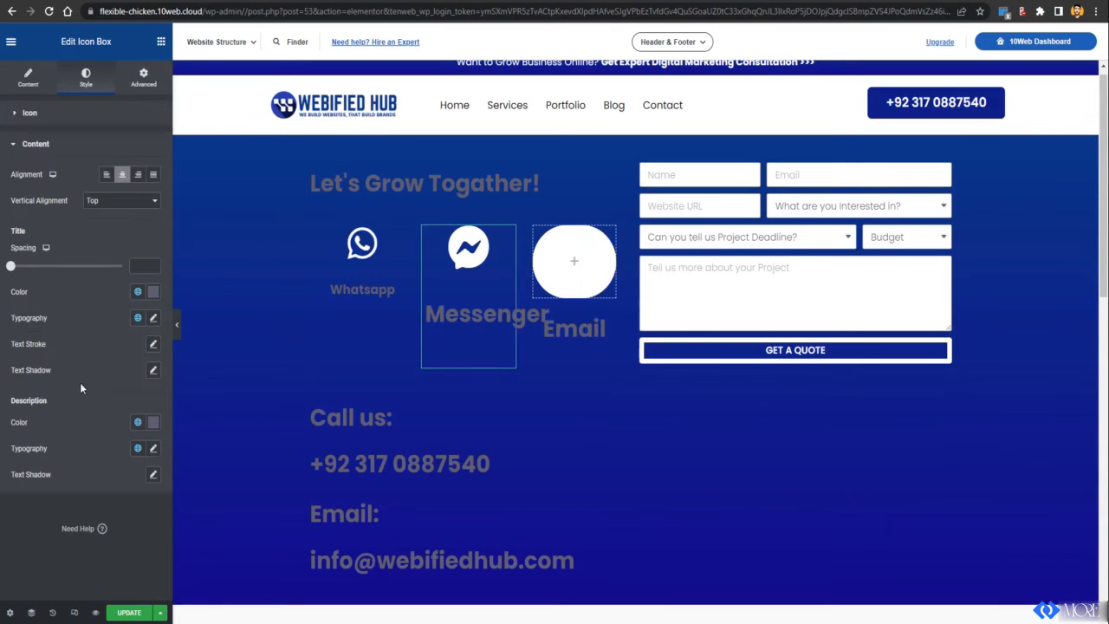
left_click_drag(11, 268, 10, 272)
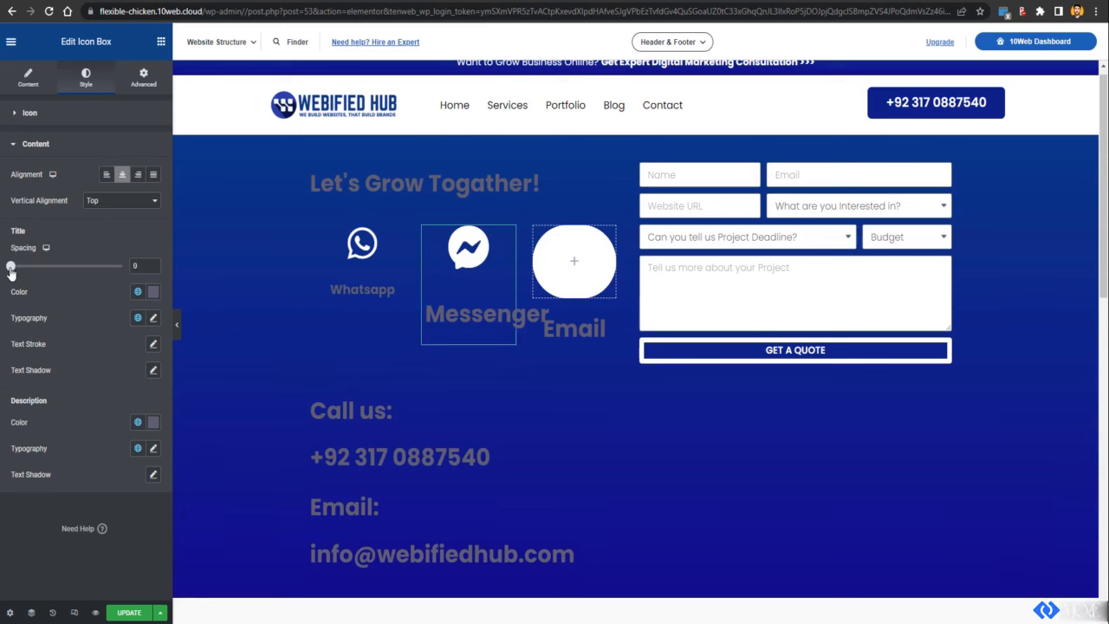
left_click(153, 317)
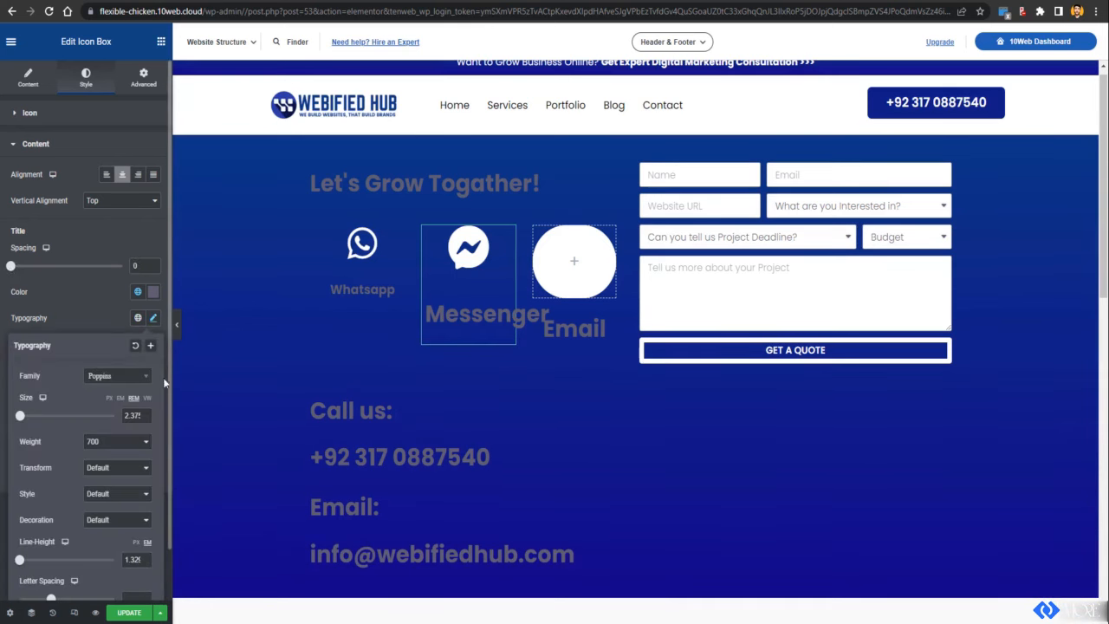
double_click(137, 416)
type("1")
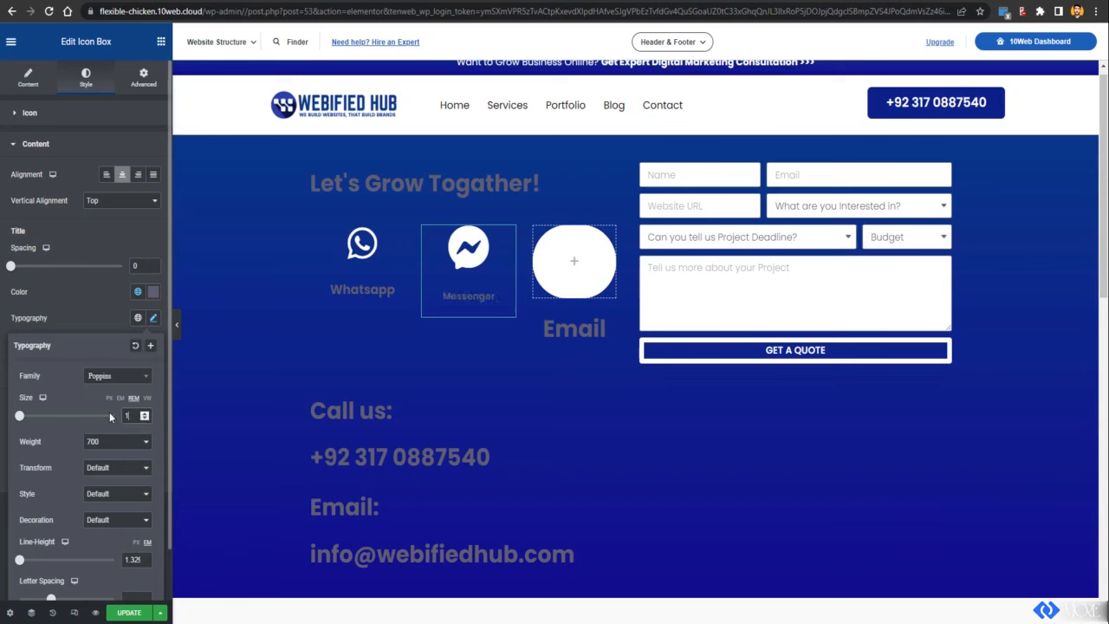
type(".5")
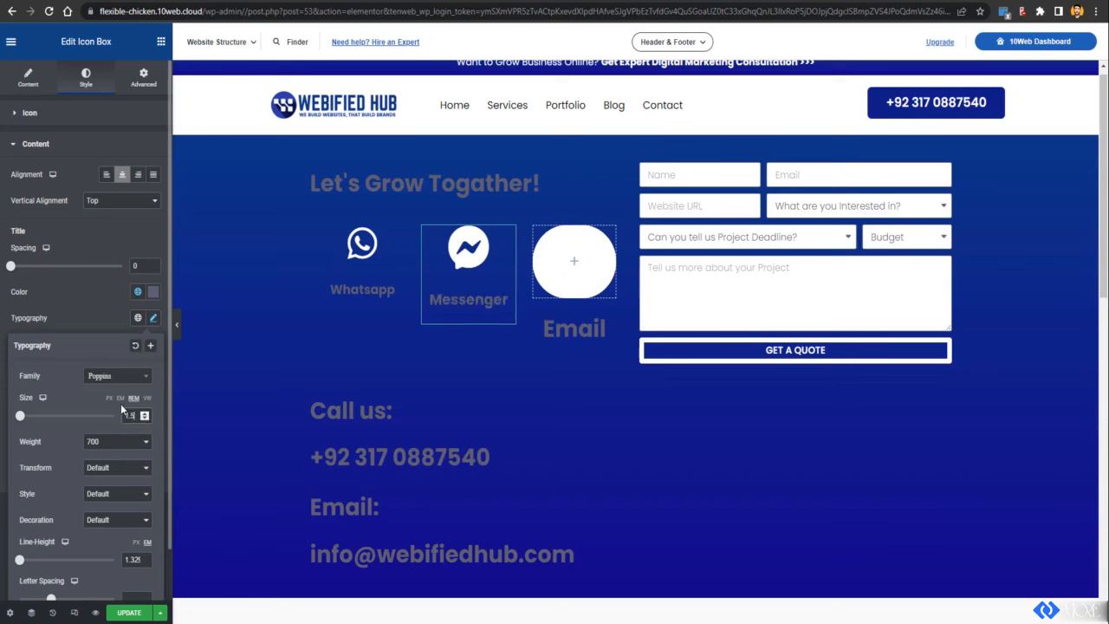
left_click(66, 289)
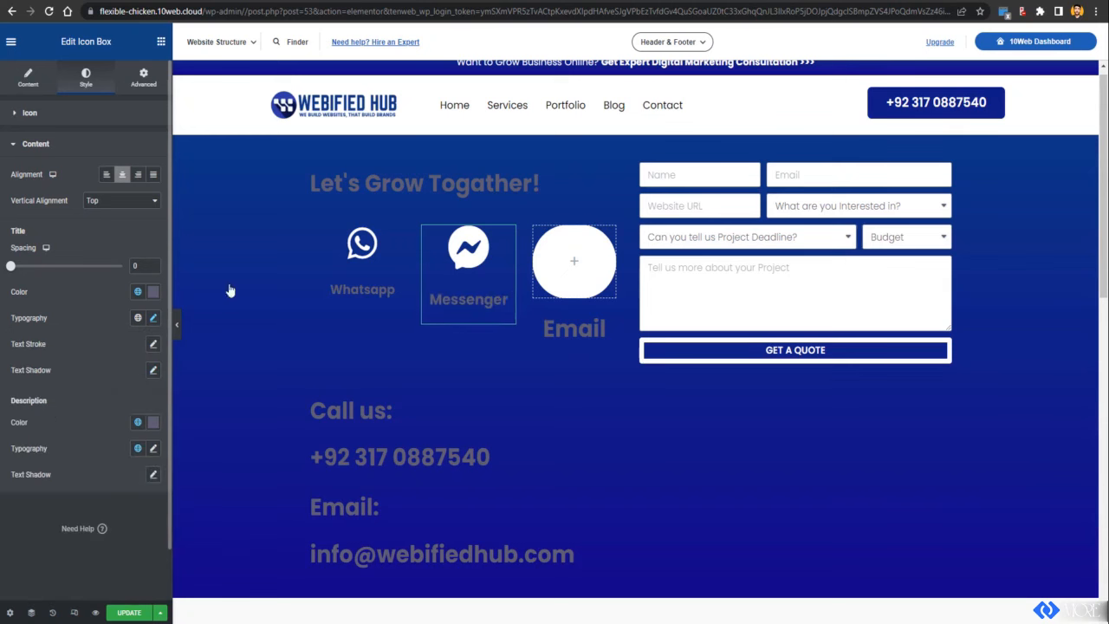
Step: Duplicate the Messenger icon box and delete the empty Email container
right_click(504, 234)
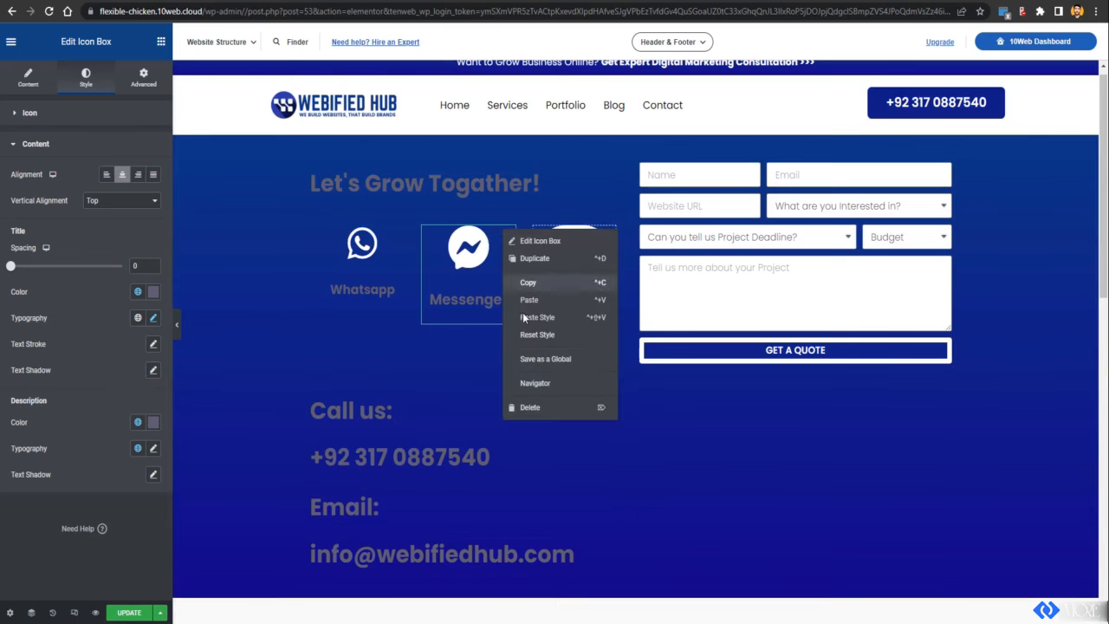
left_click(541, 258)
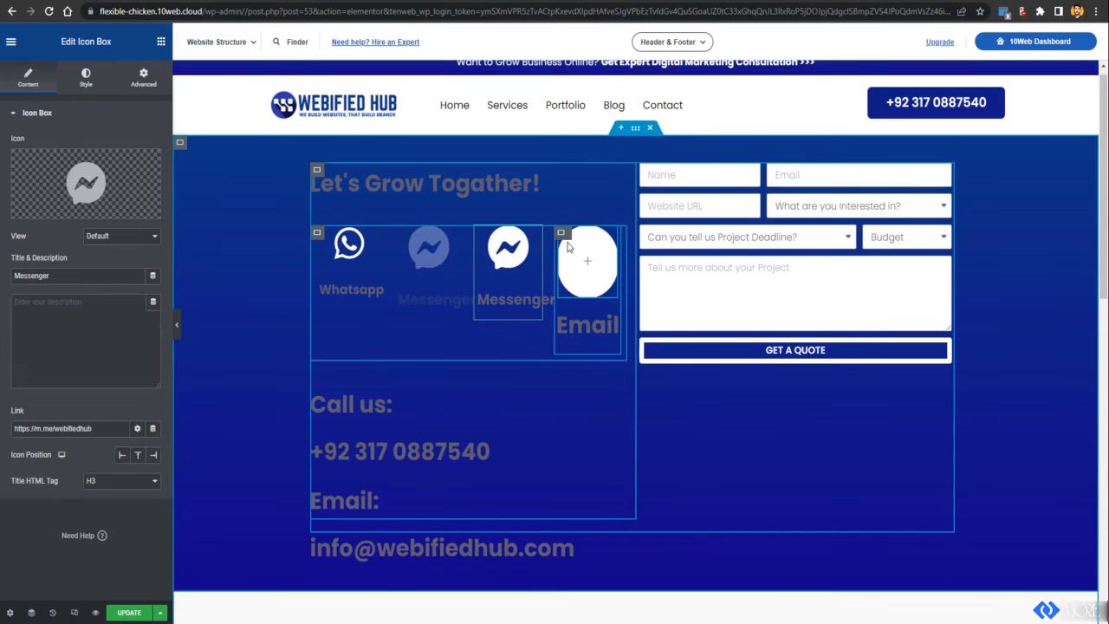
right_click(560, 236)
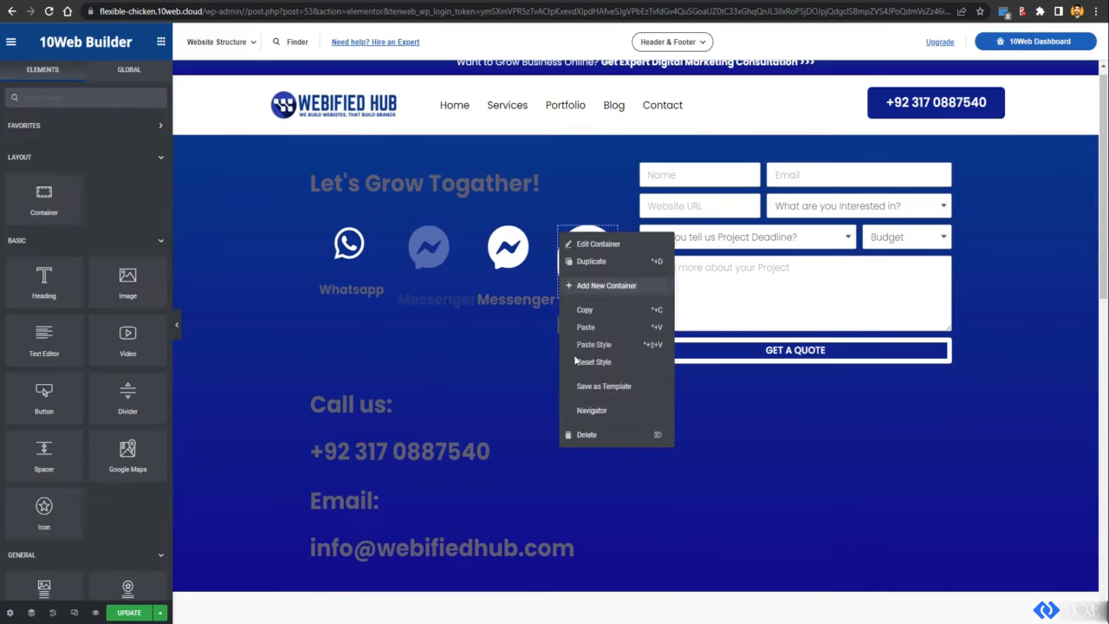
left_click(592, 441)
Step: Change the copied Messenger box's icon to the Mail bulk icon from the library
left_click(573, 260)
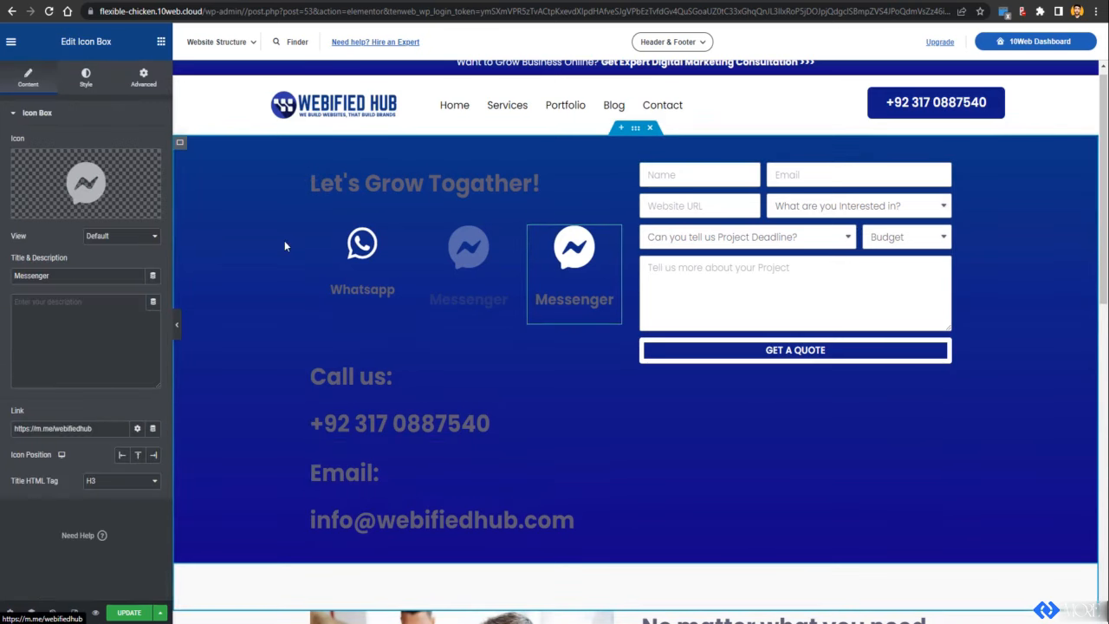
left_click(74, 214)
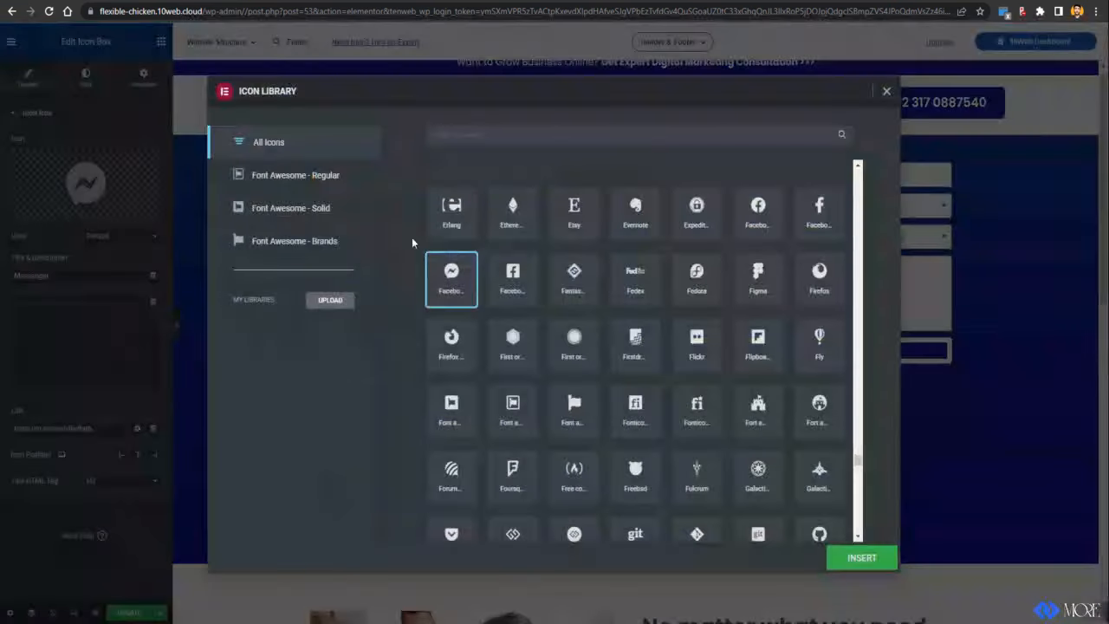
left_click(536, 138)
type("mail")
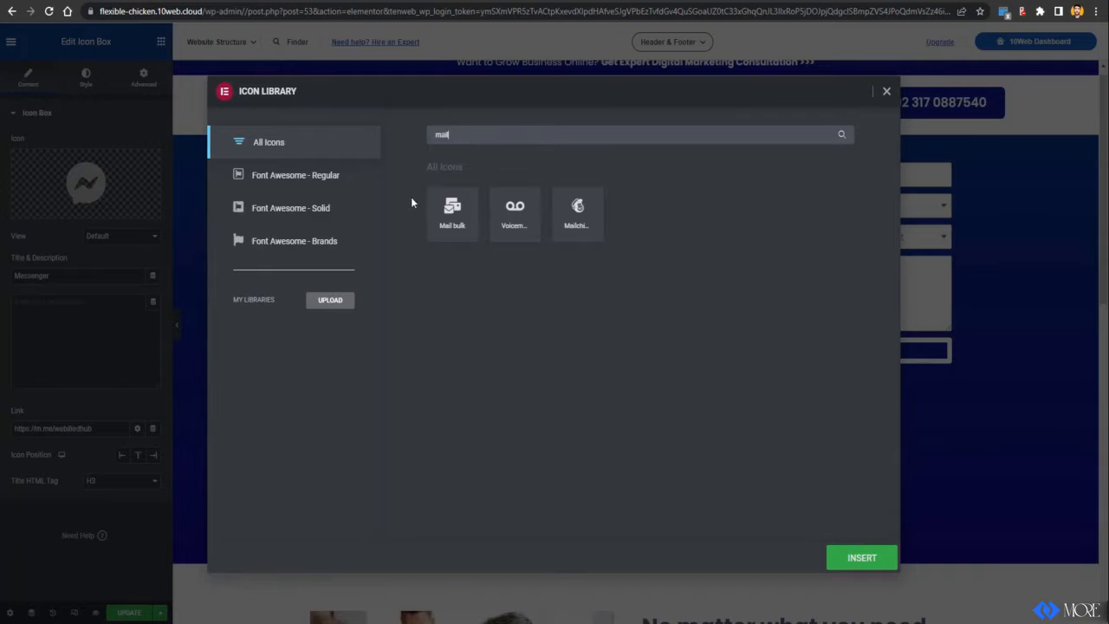
left_click(465, 216)
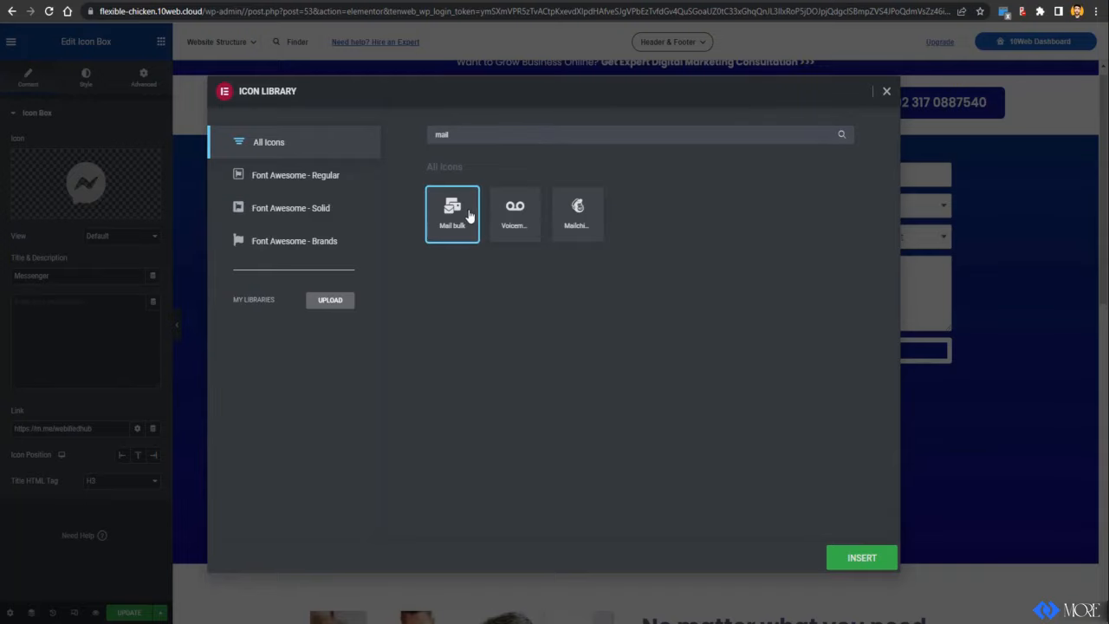
left_click(880, 561)
scroll(739, 334, "down", 2)
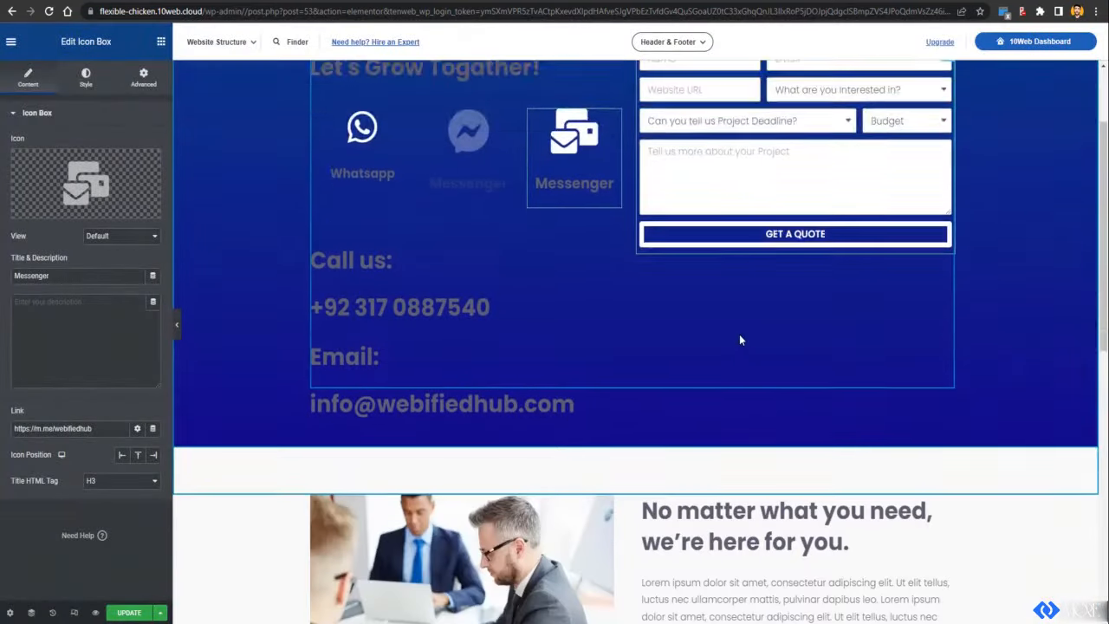
scroll(739, 334, "up", 2)
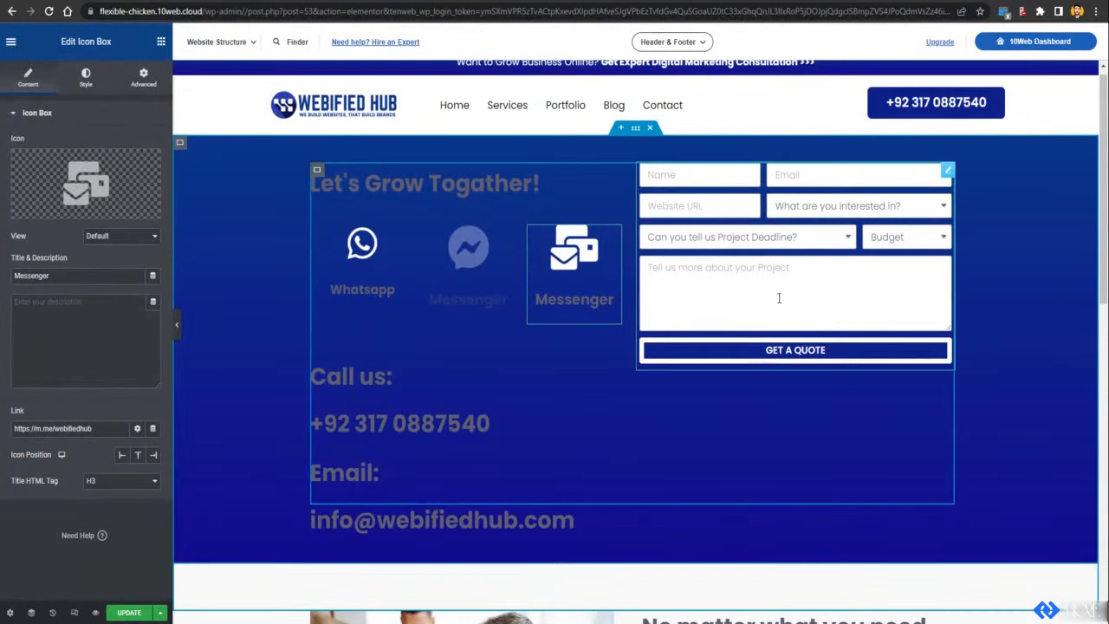
Step: Set the quote form's column gap to 12 and row gap to 13
left_click(776, 246)
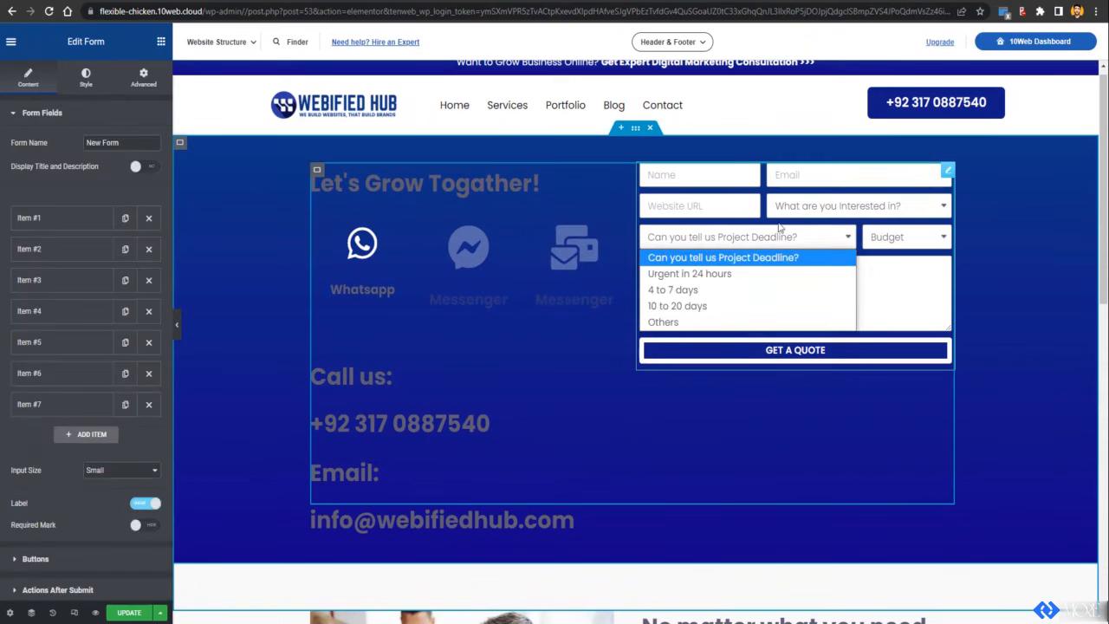
left_click(87, 80)
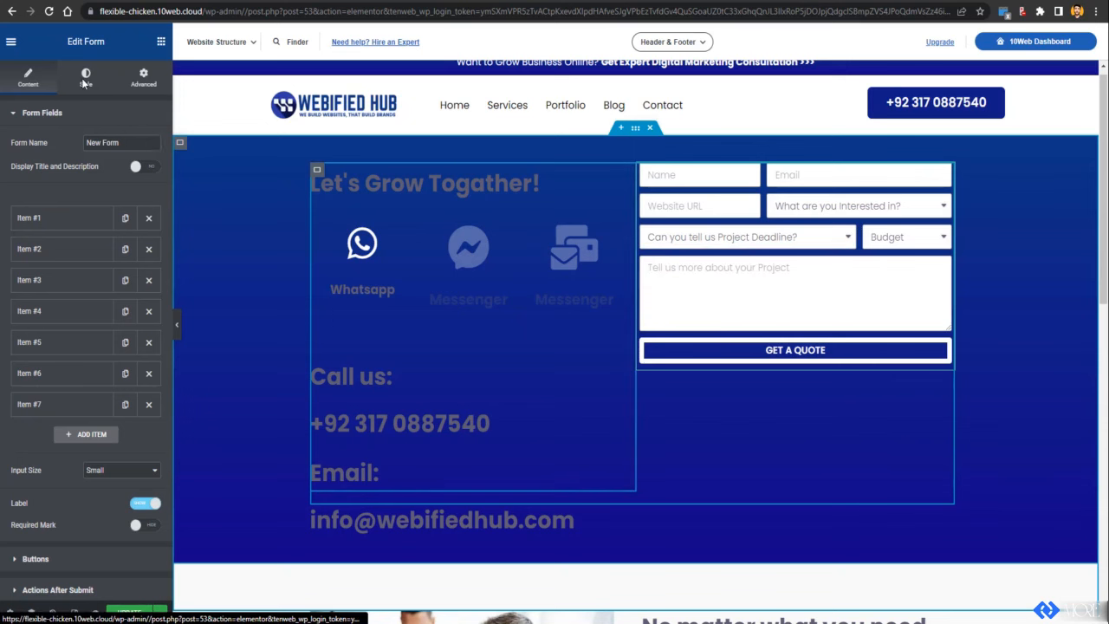
left_click(86, 80)
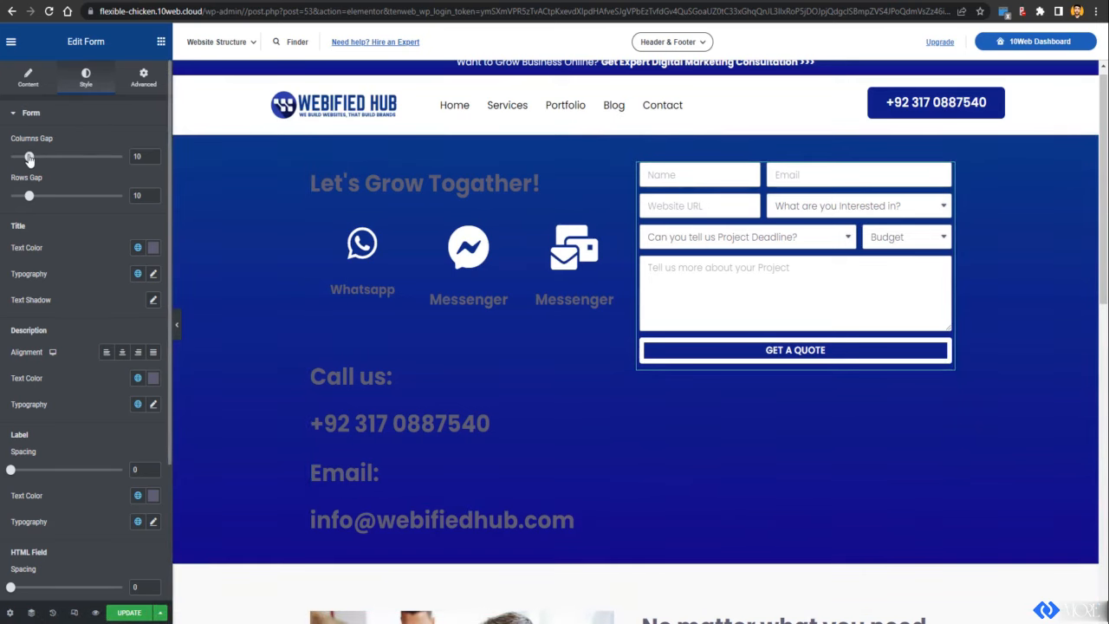
left_click_drag(30, 157, 33, 157)
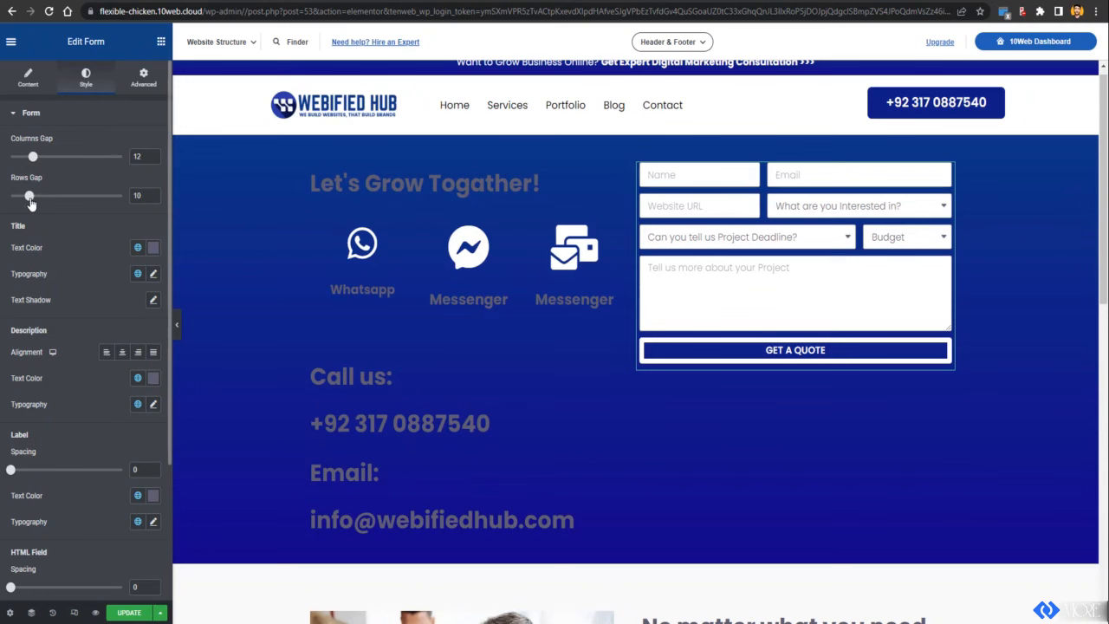
left_click_drag(29, 197, 35, 196)
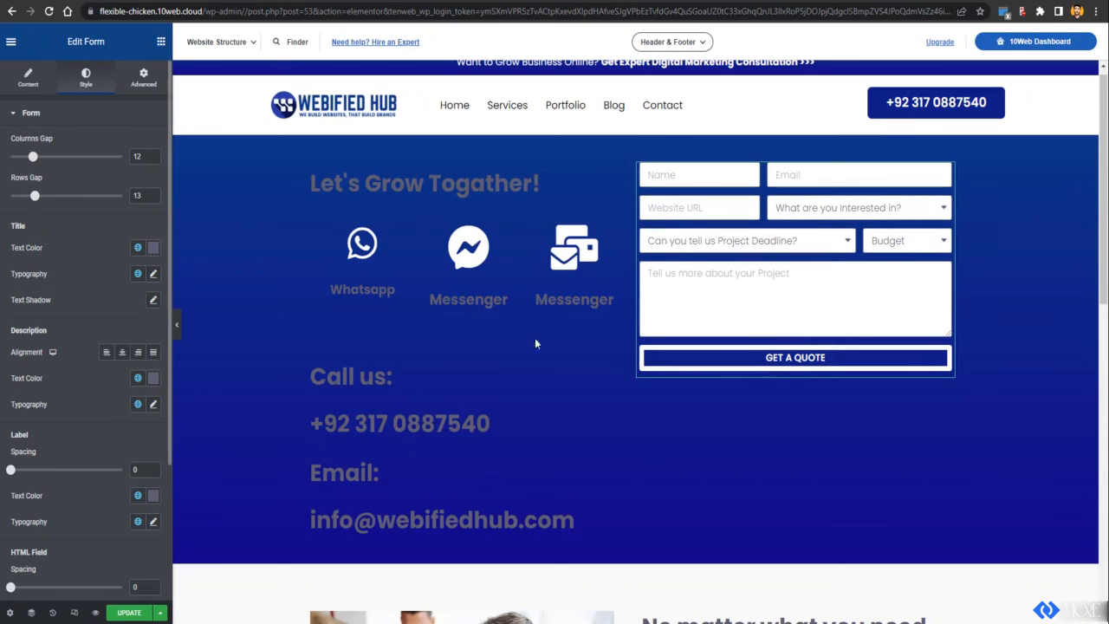
Step: Review the form's field settings and the Project Deadline and Budget dropdown options
left_click(22, 83)
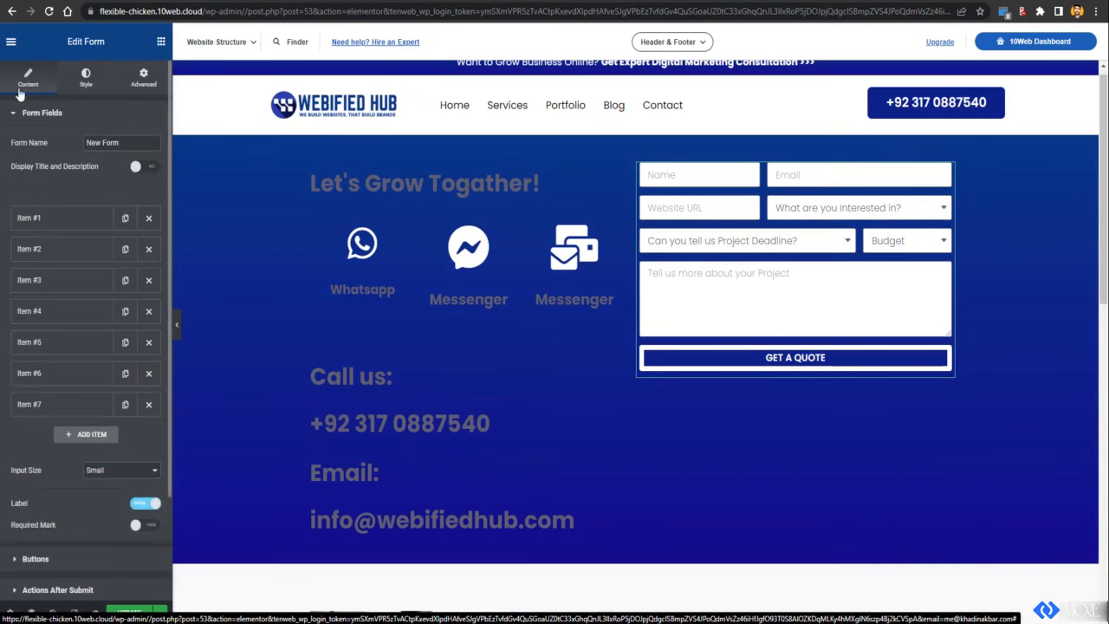
left_click(35, 379)
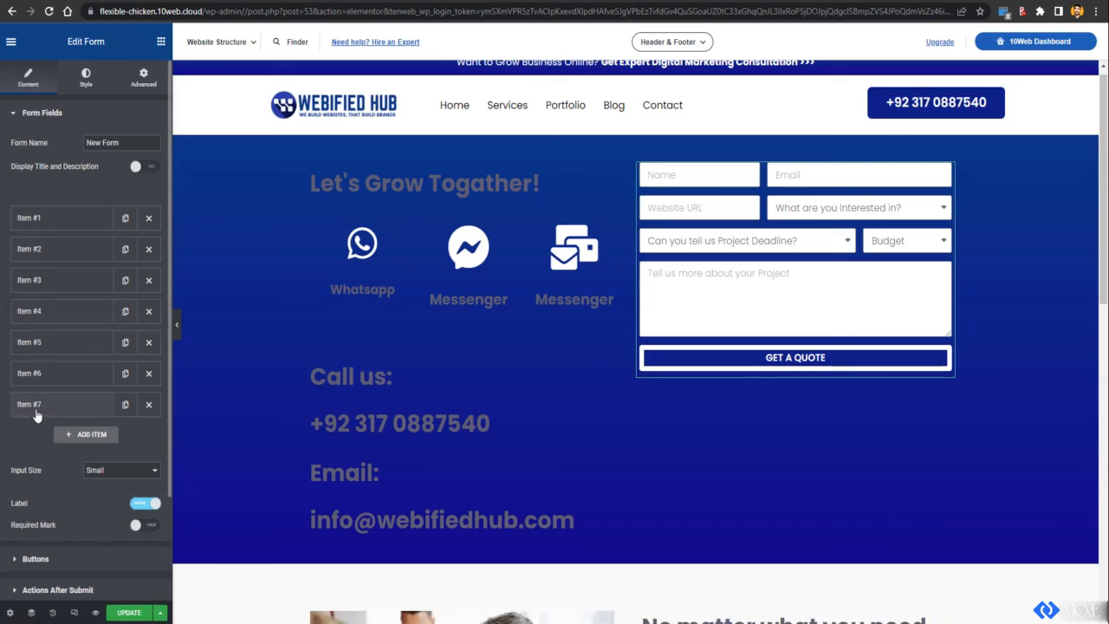
left_click(47, 349)
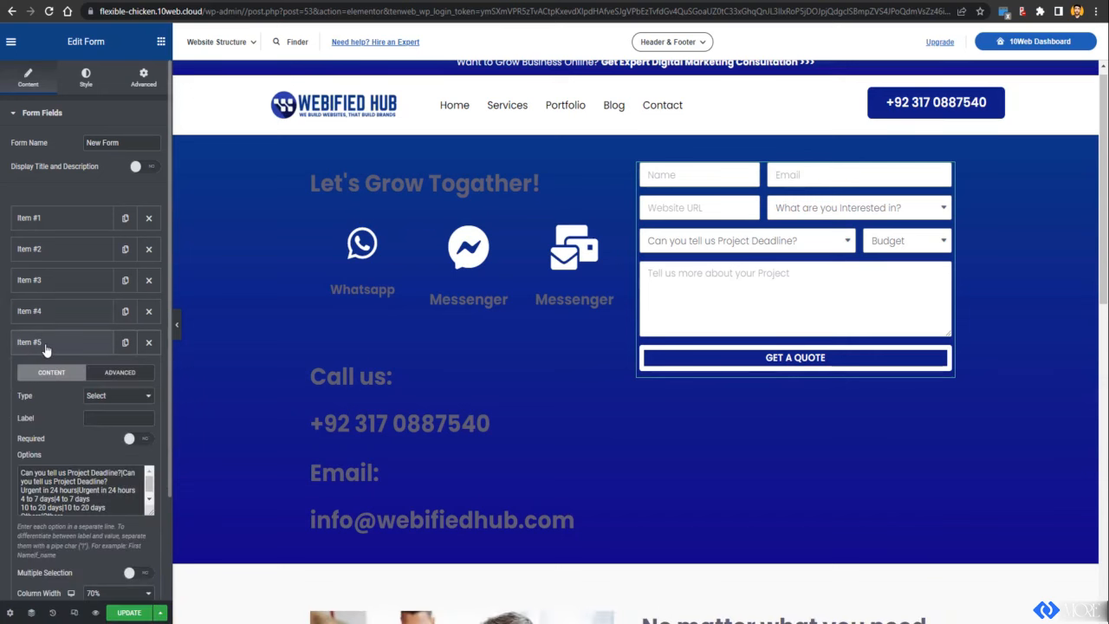
left_click(47, 349)
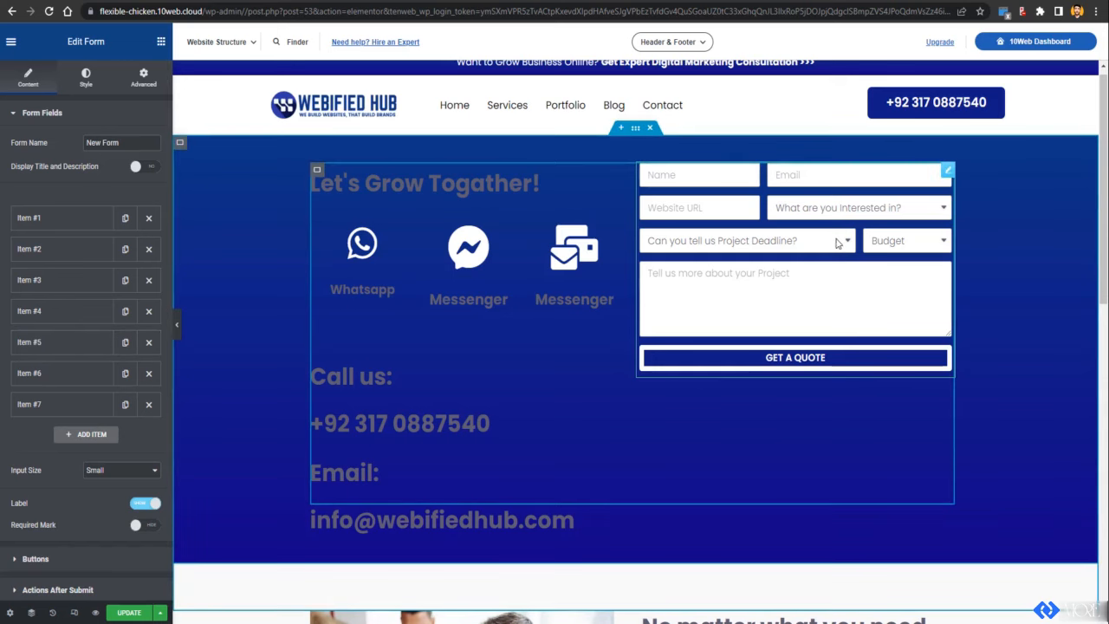
left_click(745, 241)
left_click(929, 238)
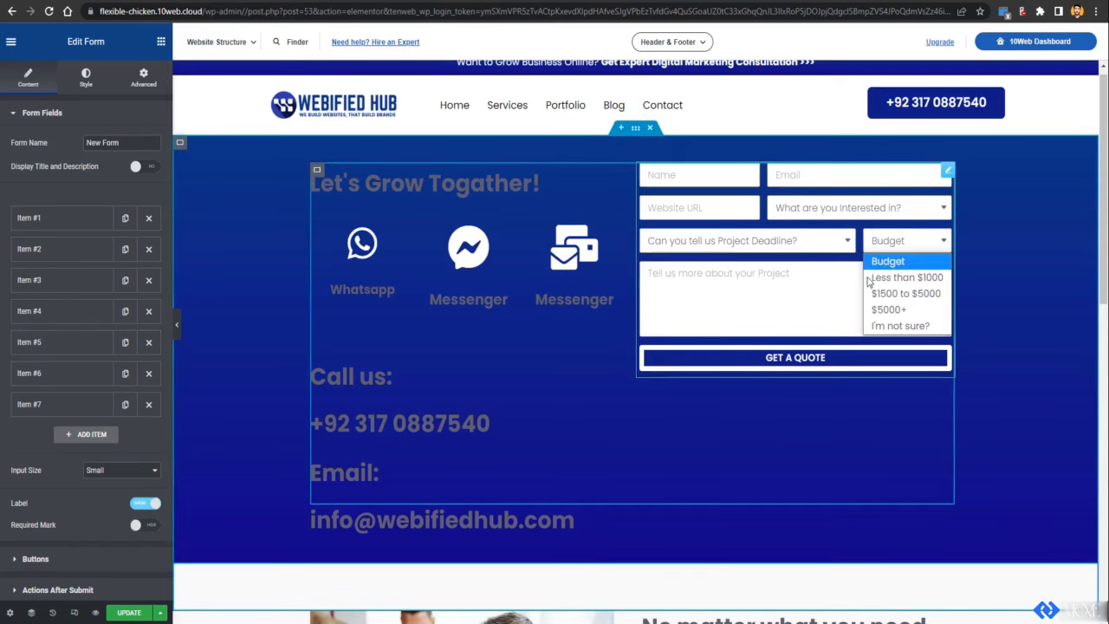
left_click(1023, 266)
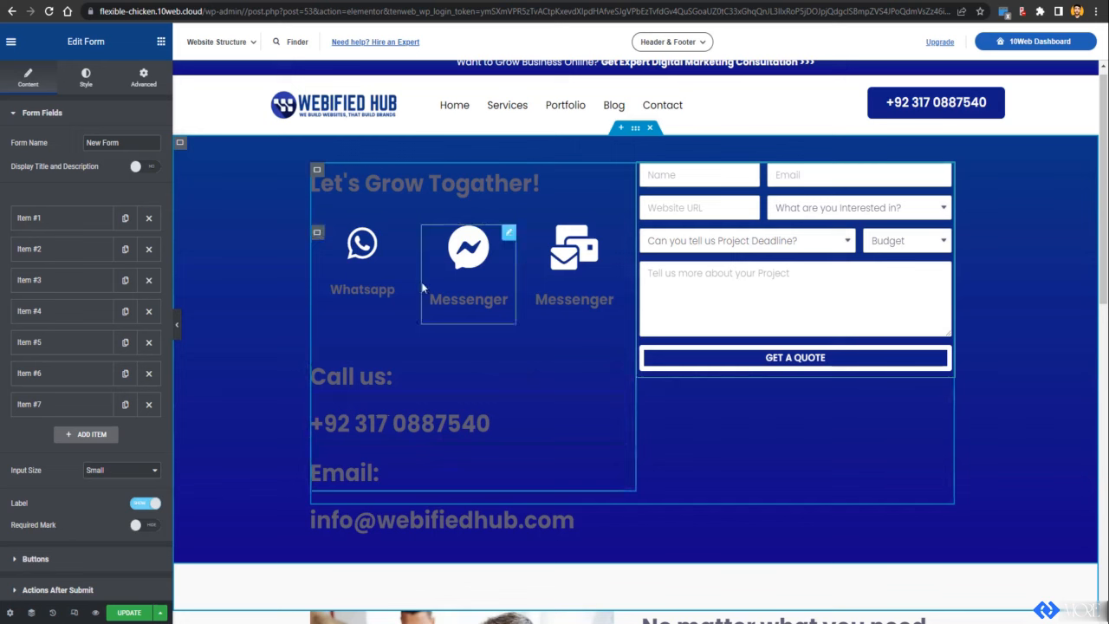
Step: Make the Let's Grow Togather! heading text white
left_click(382, 187)
left_click(84, 75)
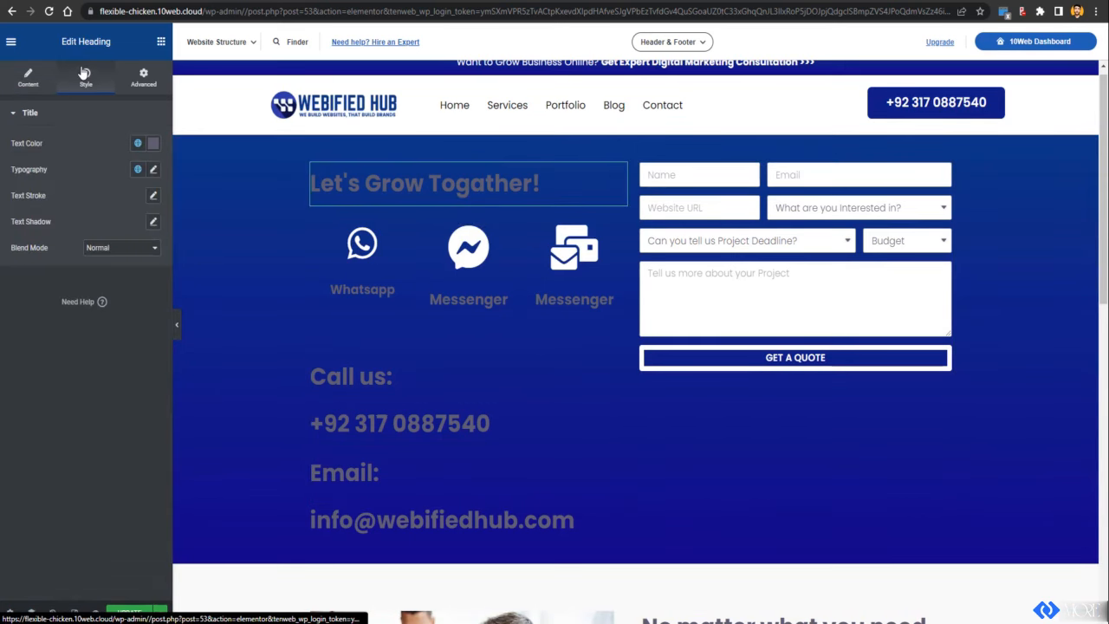
left_click(151, 145)
left_click(26, 191)
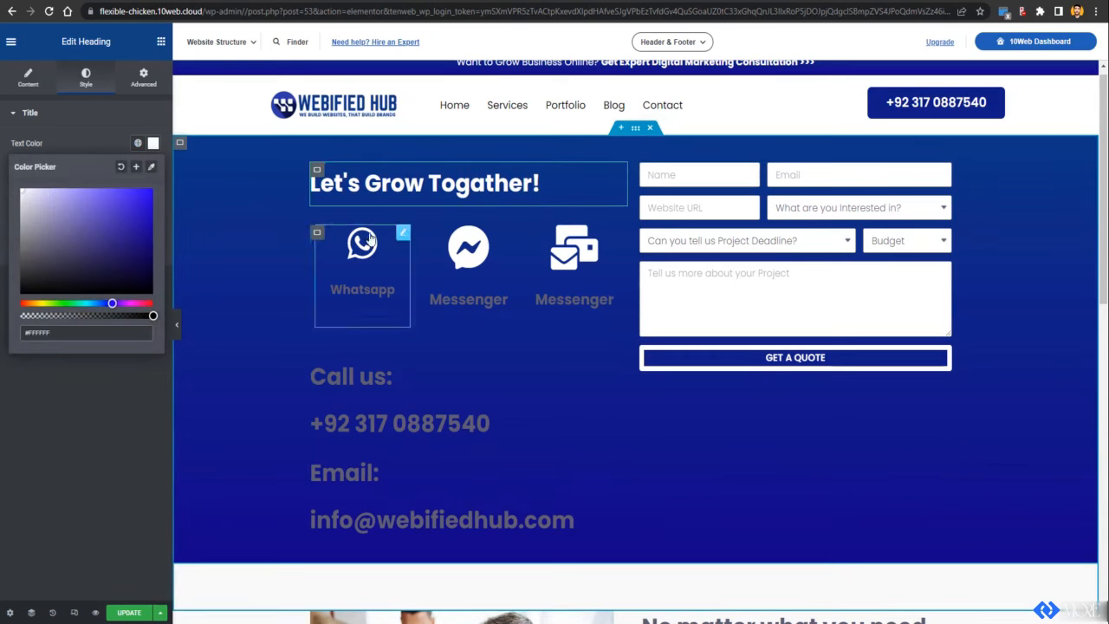
Step: Enlarge the Whatsapp icon box title typography to size 1.6
left_click(373, 278)
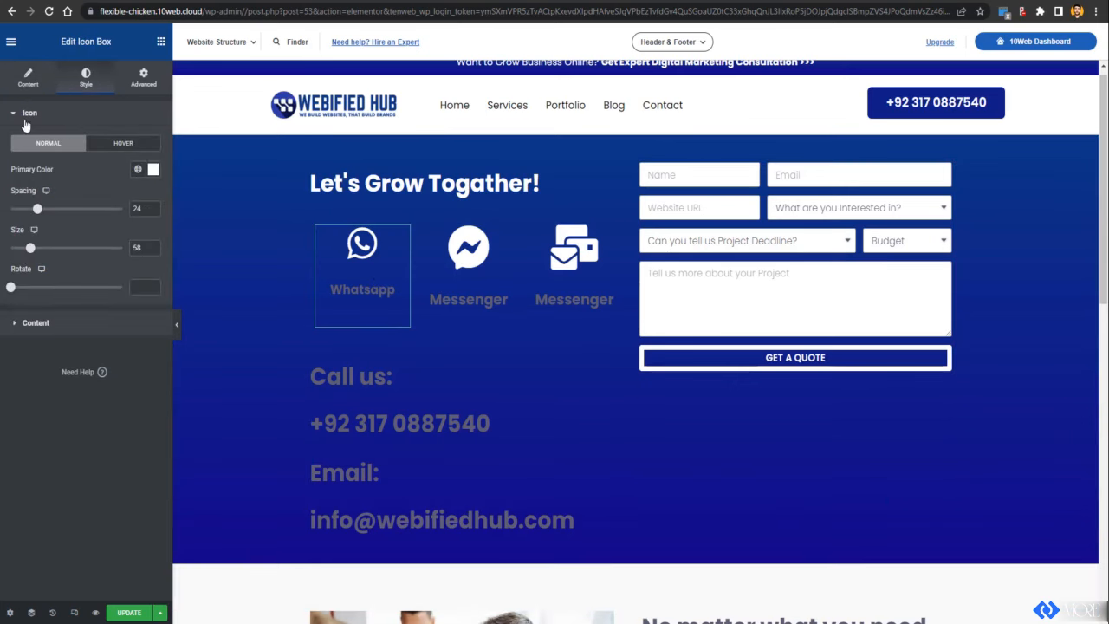
left_click(38, 325)
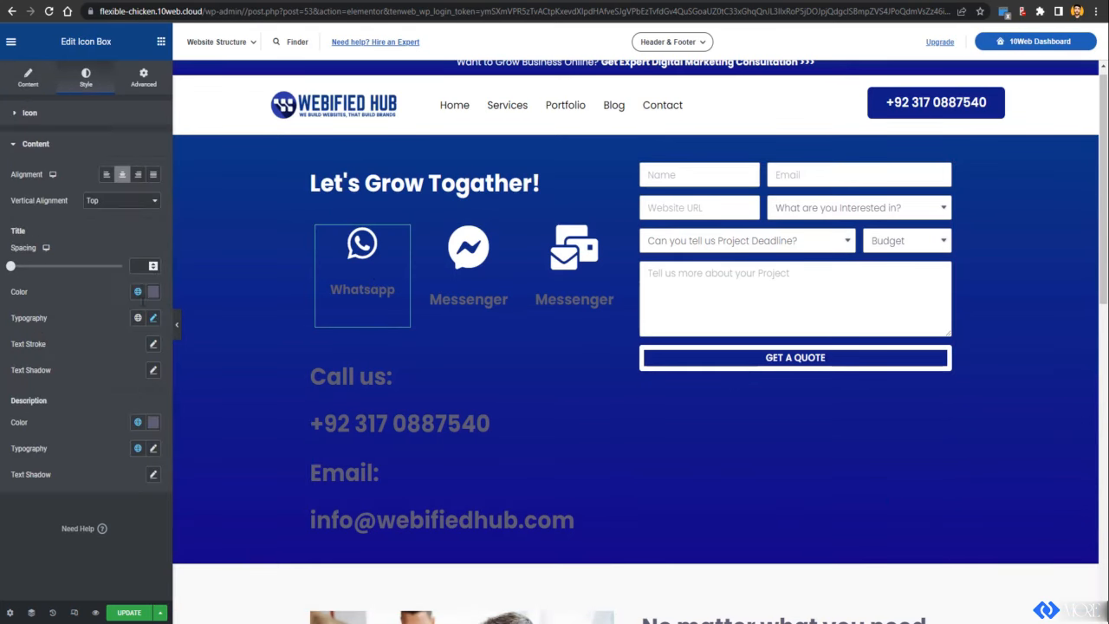
left_click(154, 319)
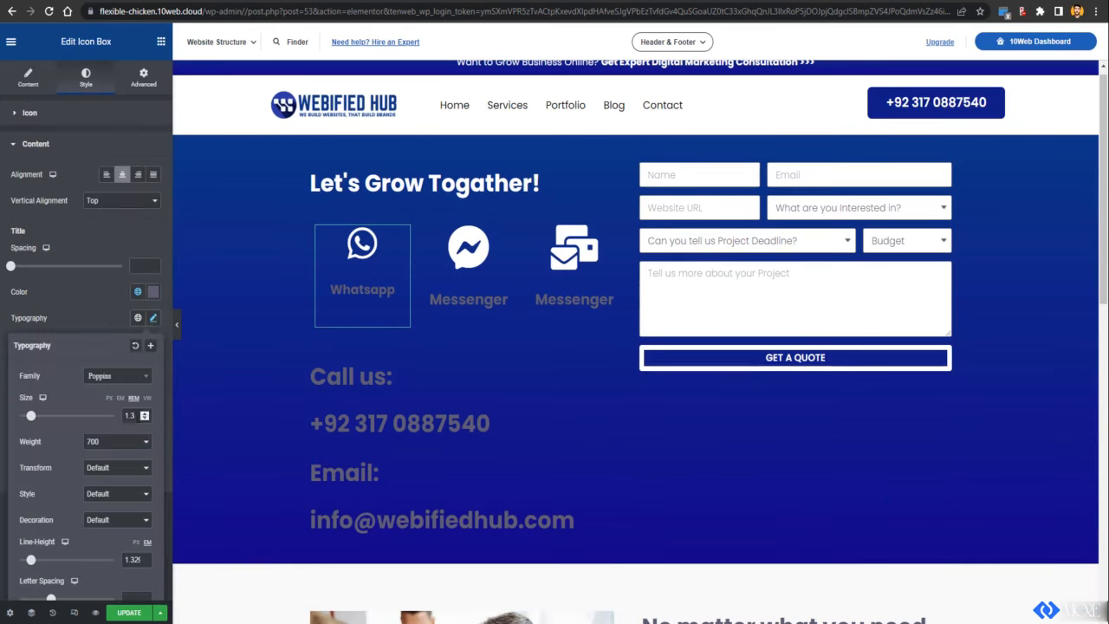
left_click(144, 413)
left_click(145, 413)
left_click(144, 413)
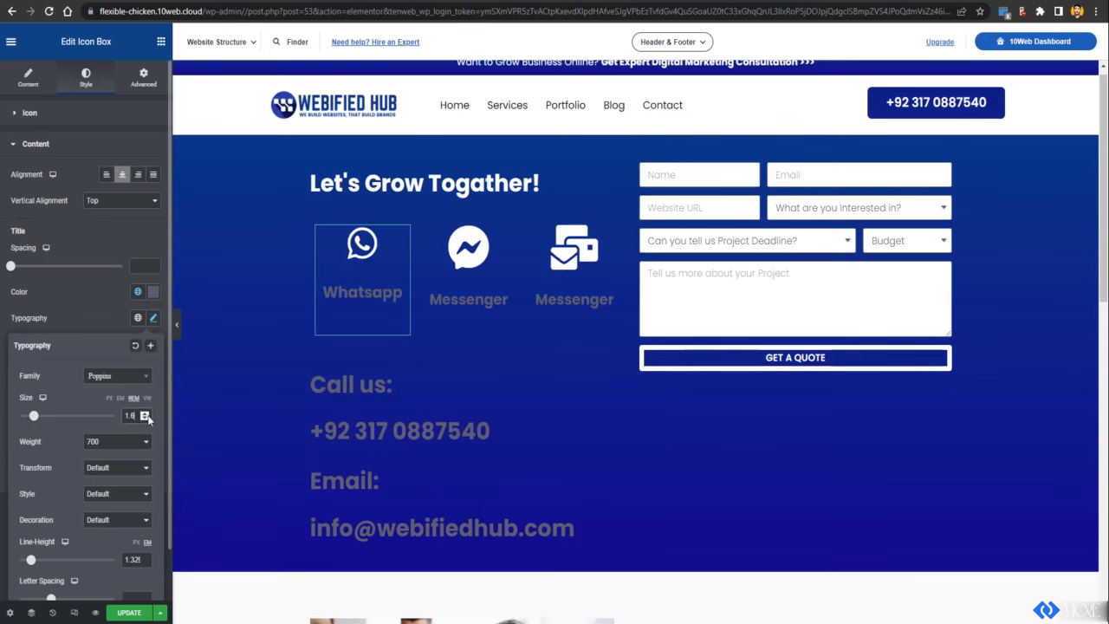
left_click(470, 327)
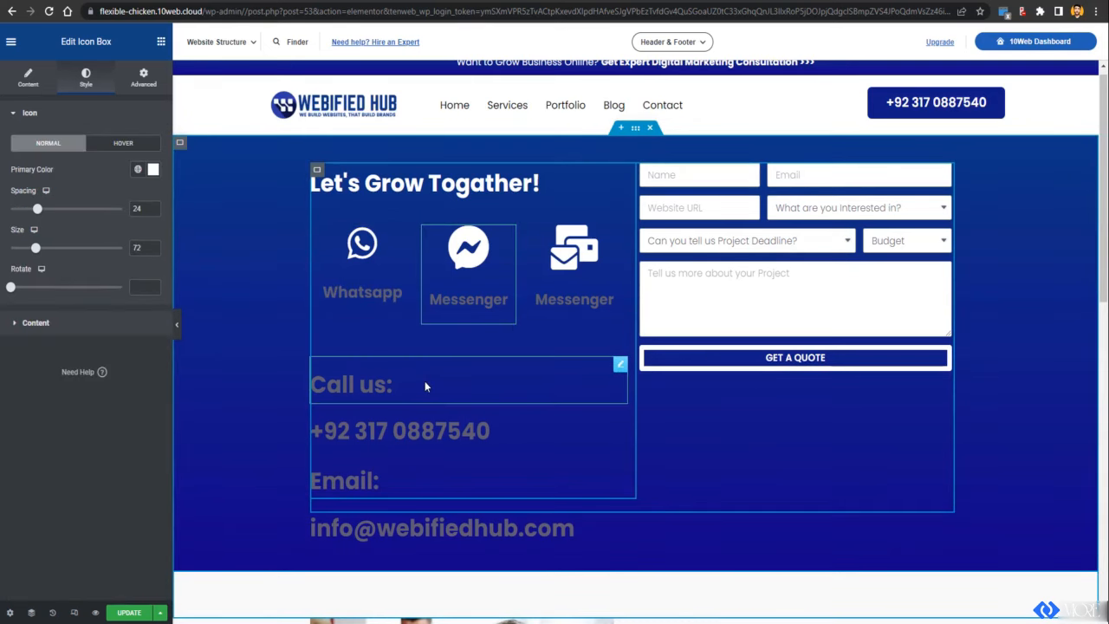
Step: Make the Call us: heading text white (#FFFFFF)
left_click(424, 380)
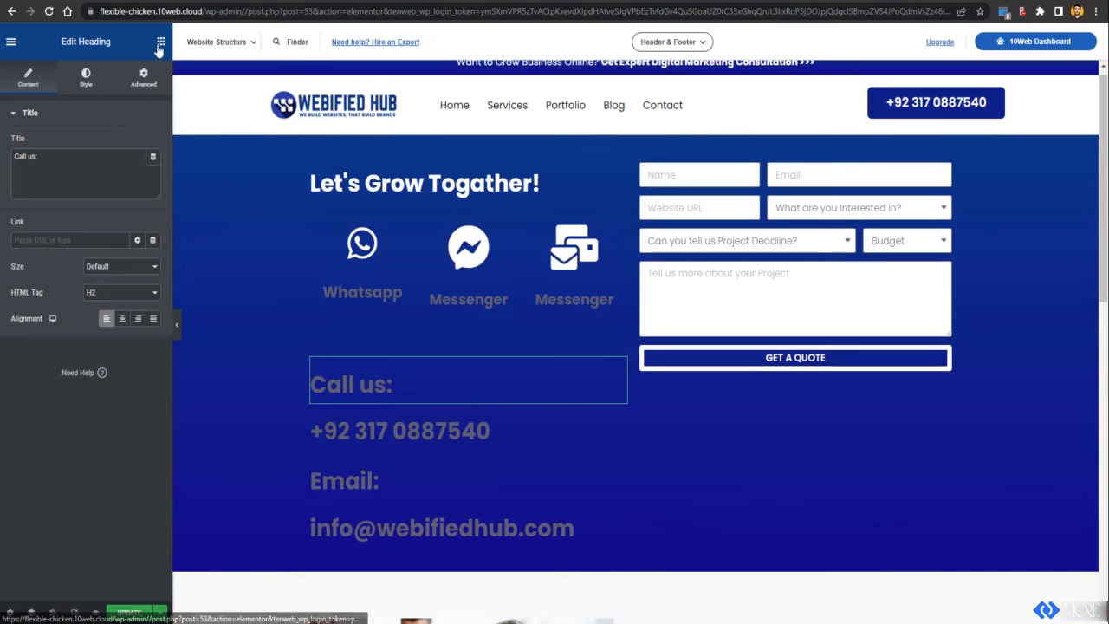
left_click(84, 77)
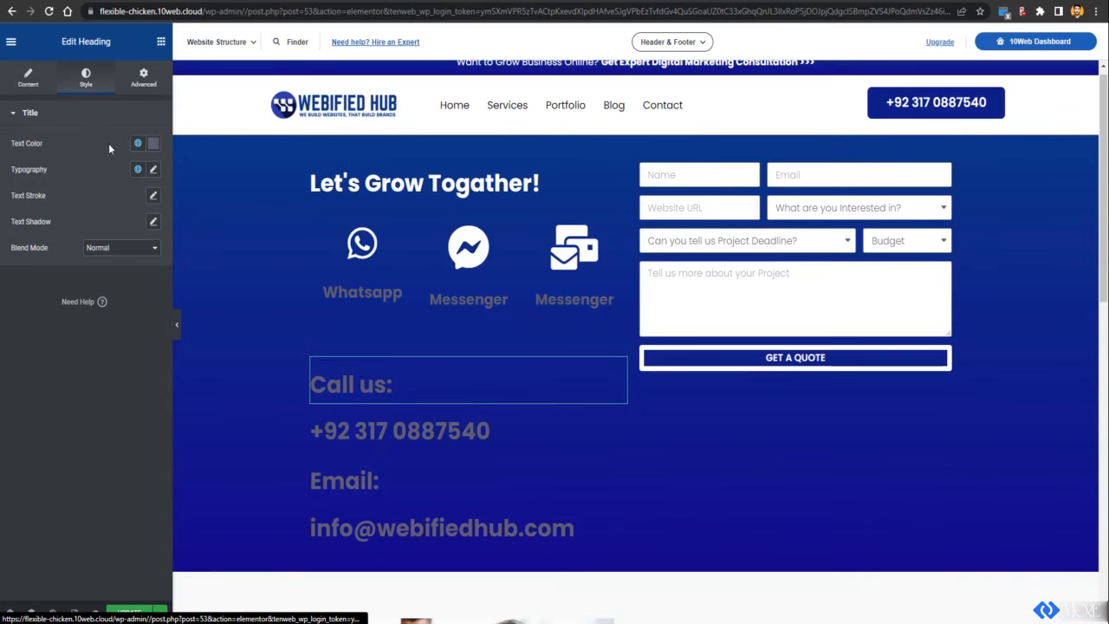
left_click(153, 143)
left_click(36, 200)
left_click(21, 191)
scroll(620, 413, "down", 6)
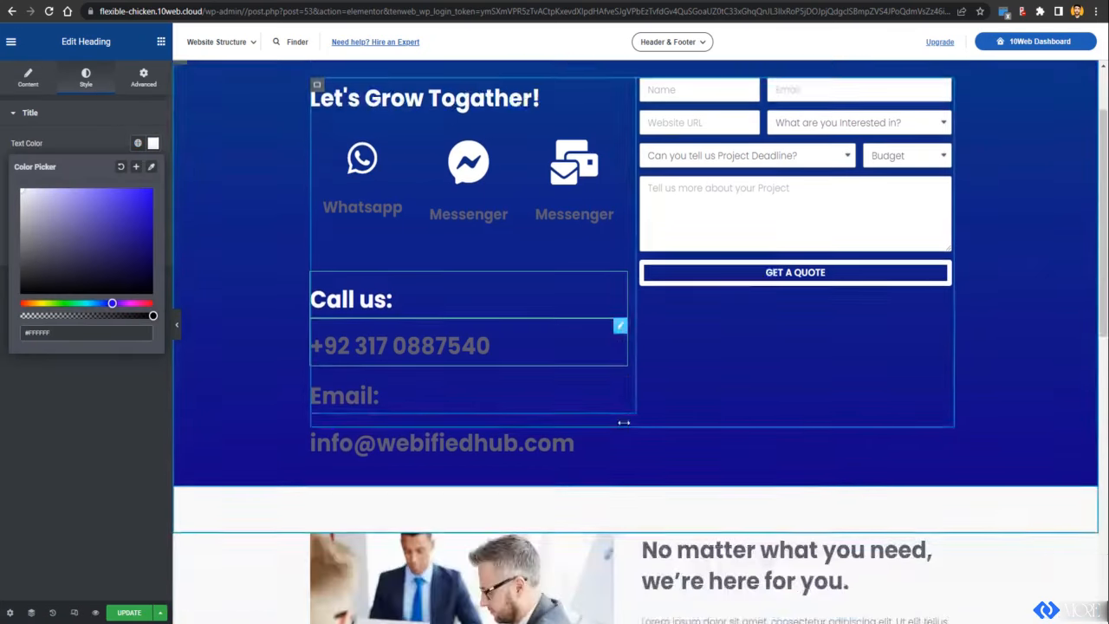
scroll(619, 413, "up", 6)
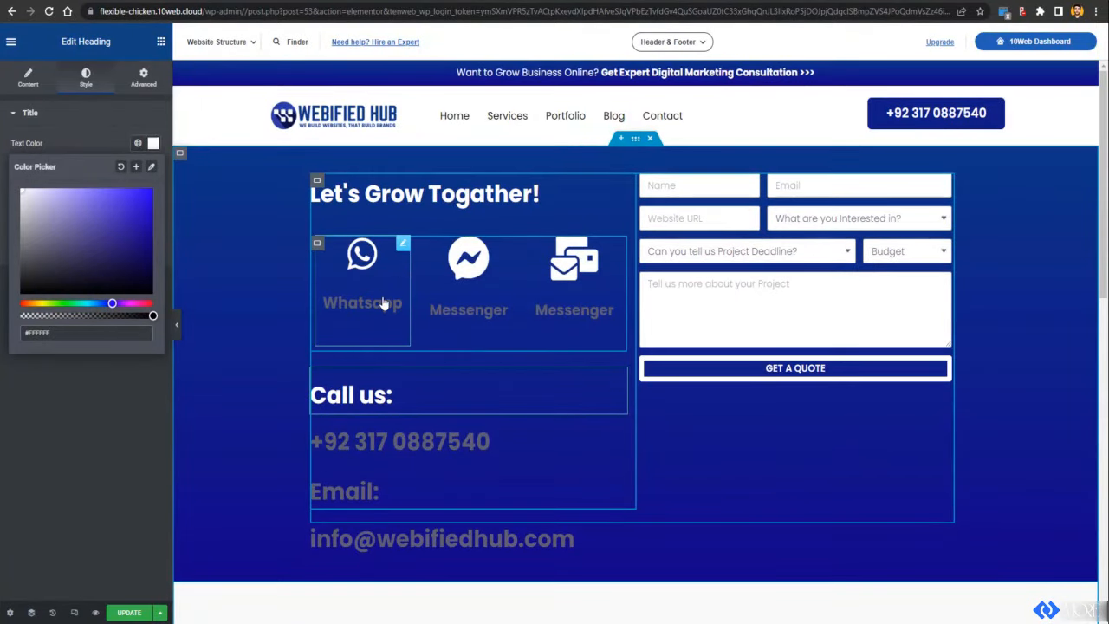
Step: Set the Whatsapp icon box title colour to white
left_click(383, 304)
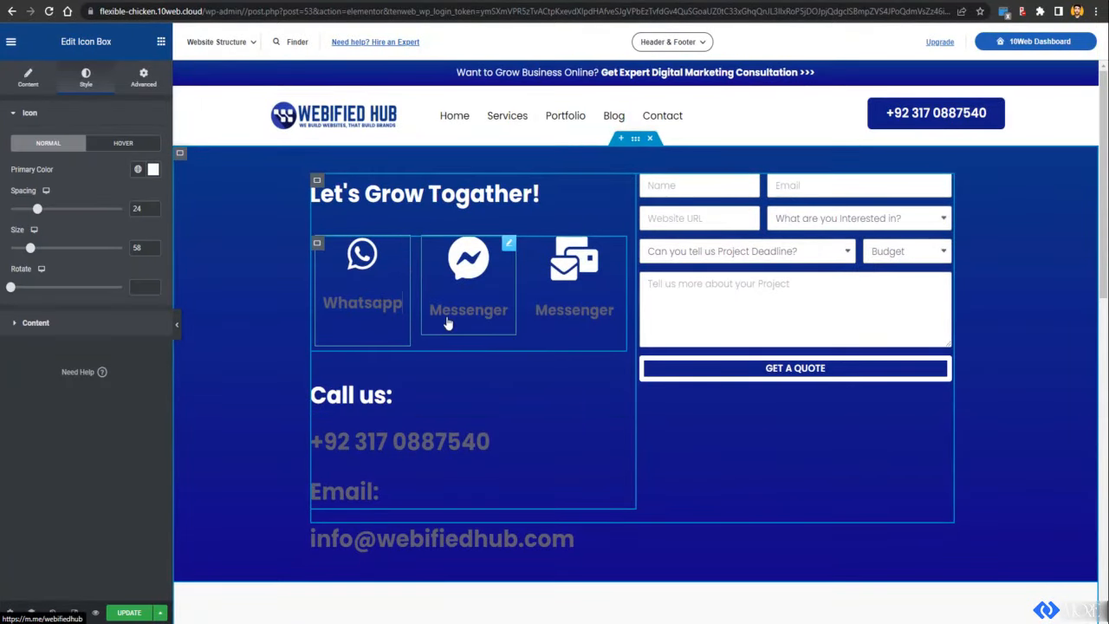
left_click(35, 323)
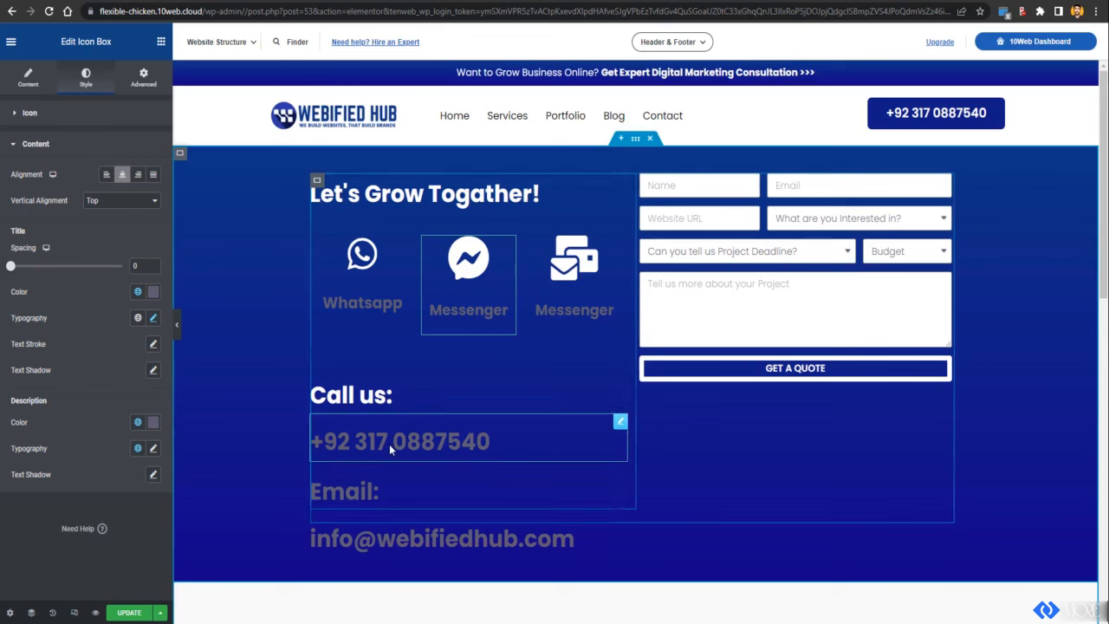
left_click(390, 297)
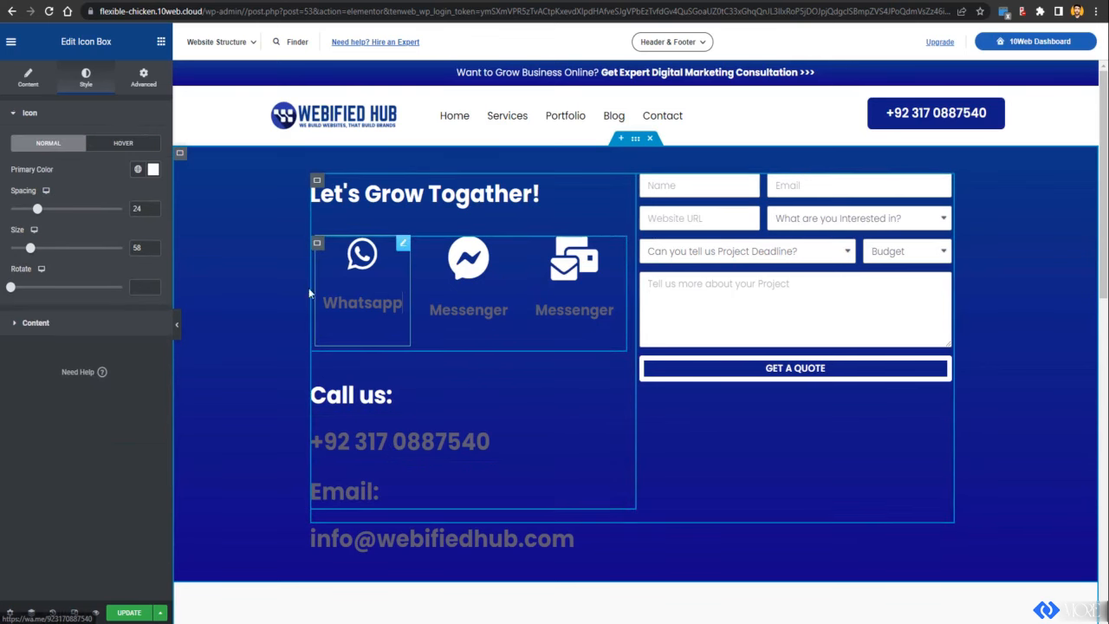
left_click(119, 330)
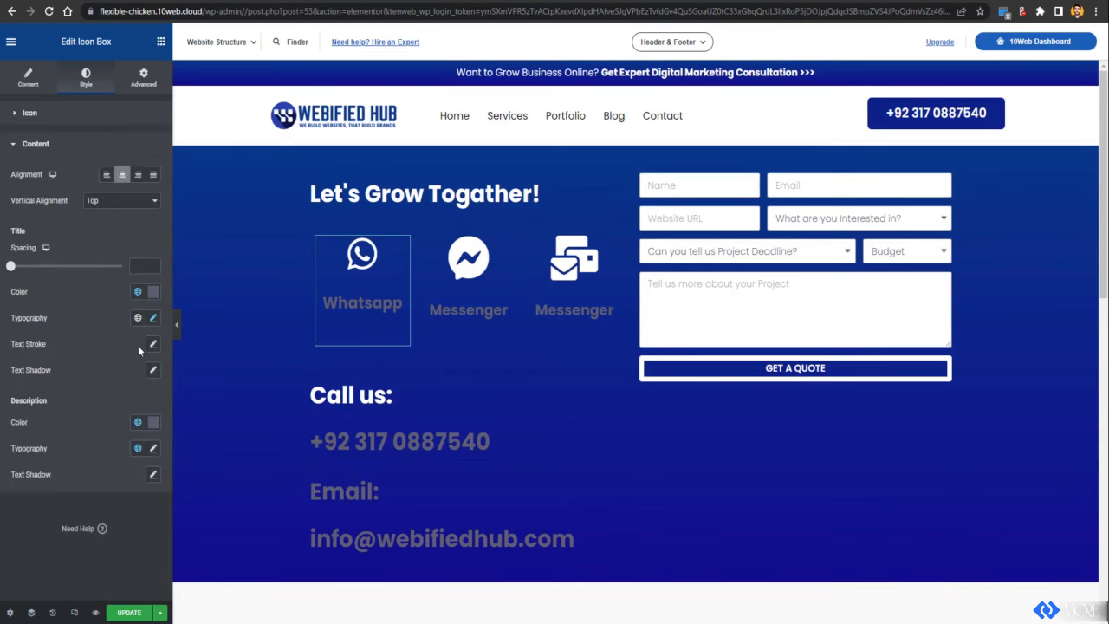
left_click(154, 295)
left_click(23, 340)
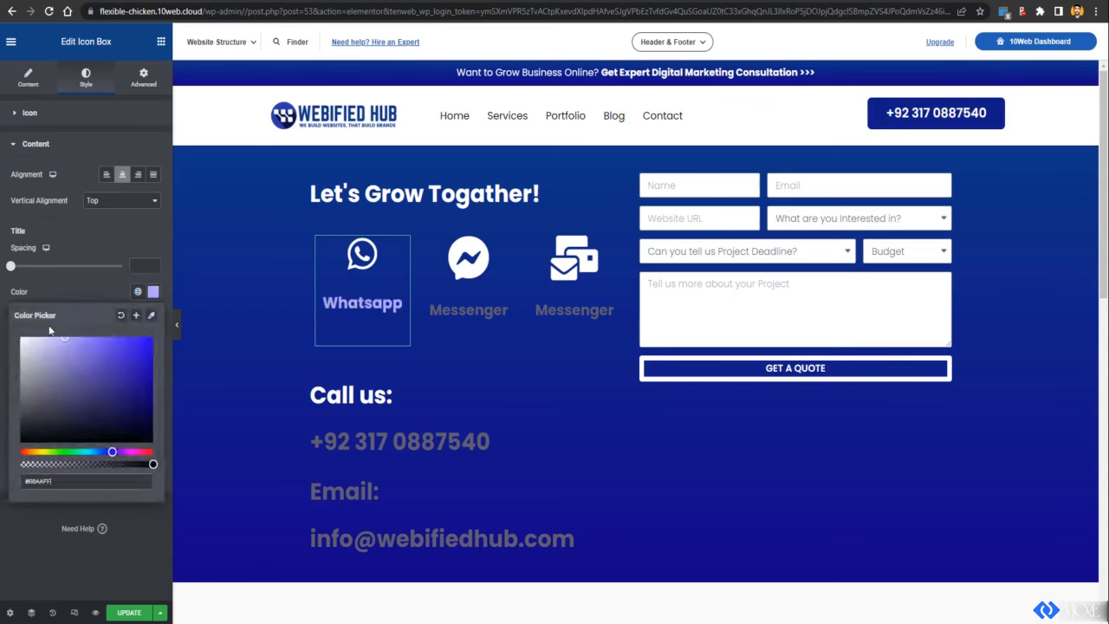
Step: Set both Messenger icon box titles to white (#FFFFFF)
left_click(491, 310)
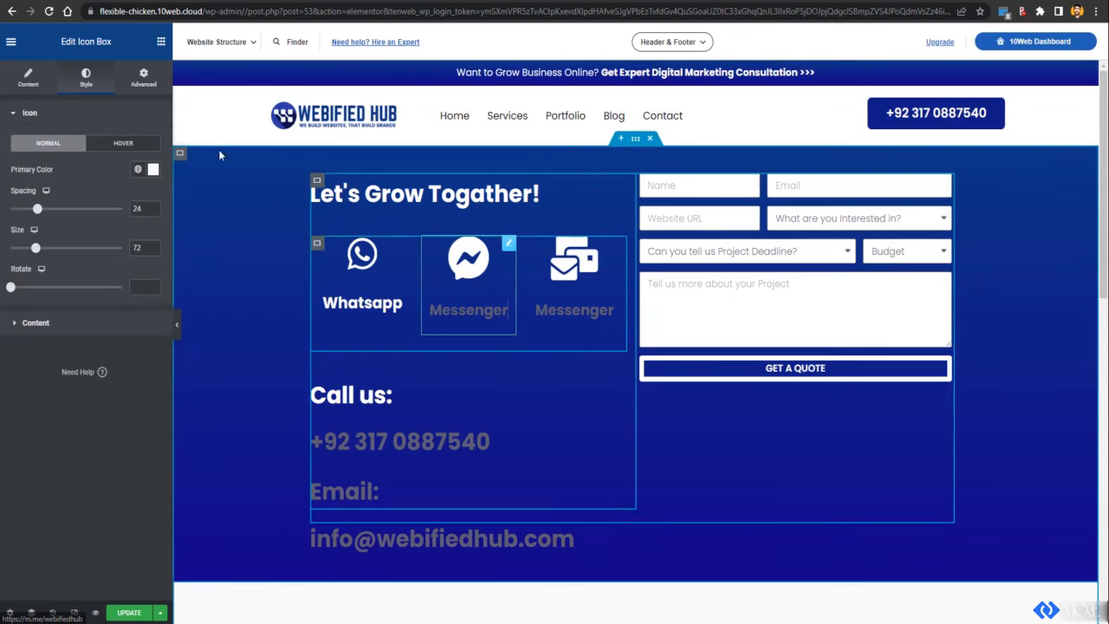
left_click(75, 327)
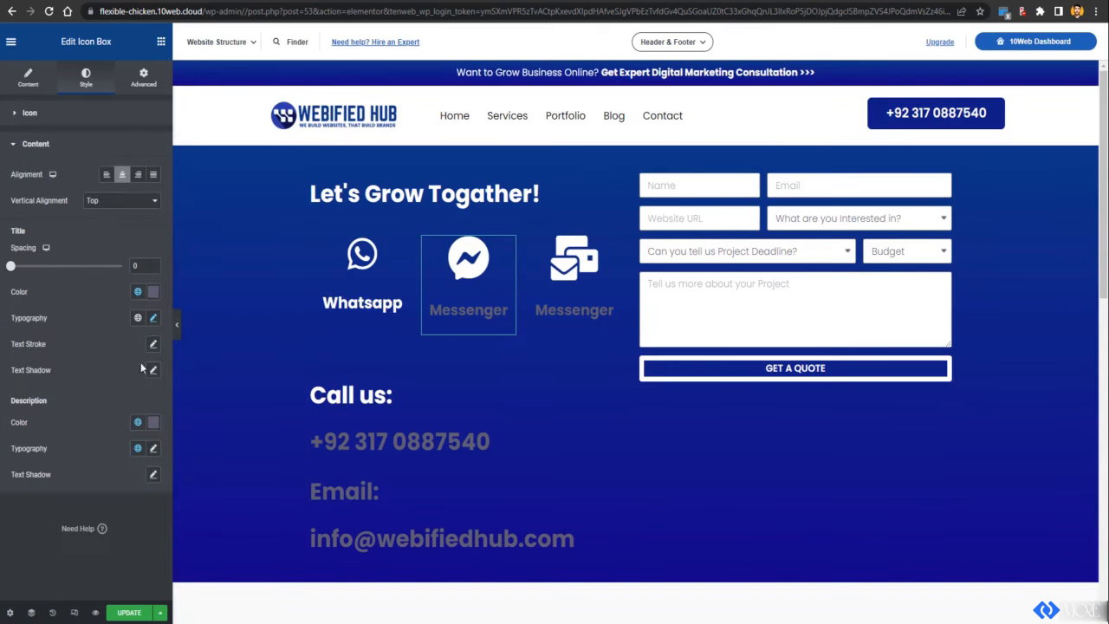
left_click(155, 292)
left_click(23, 329)
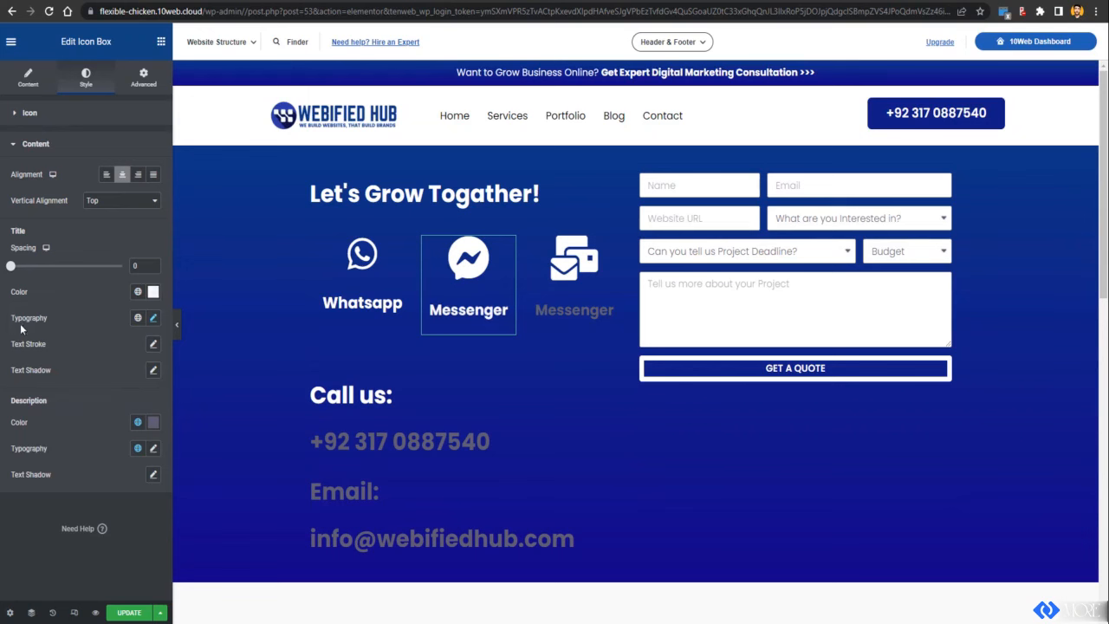
left_click(597, 312)
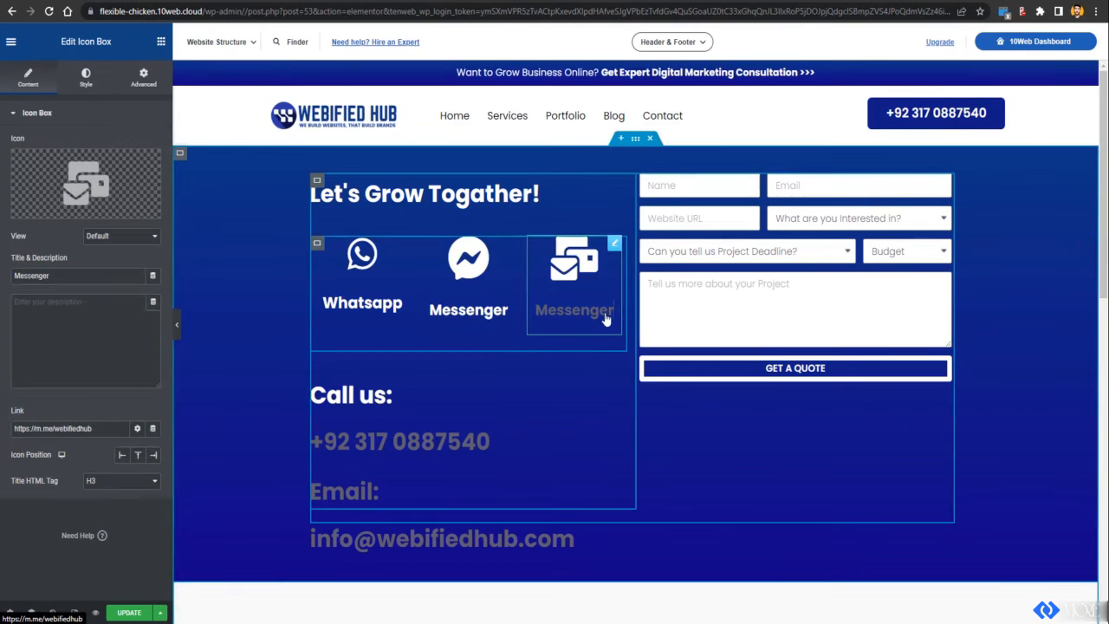
left_click(86, 78)
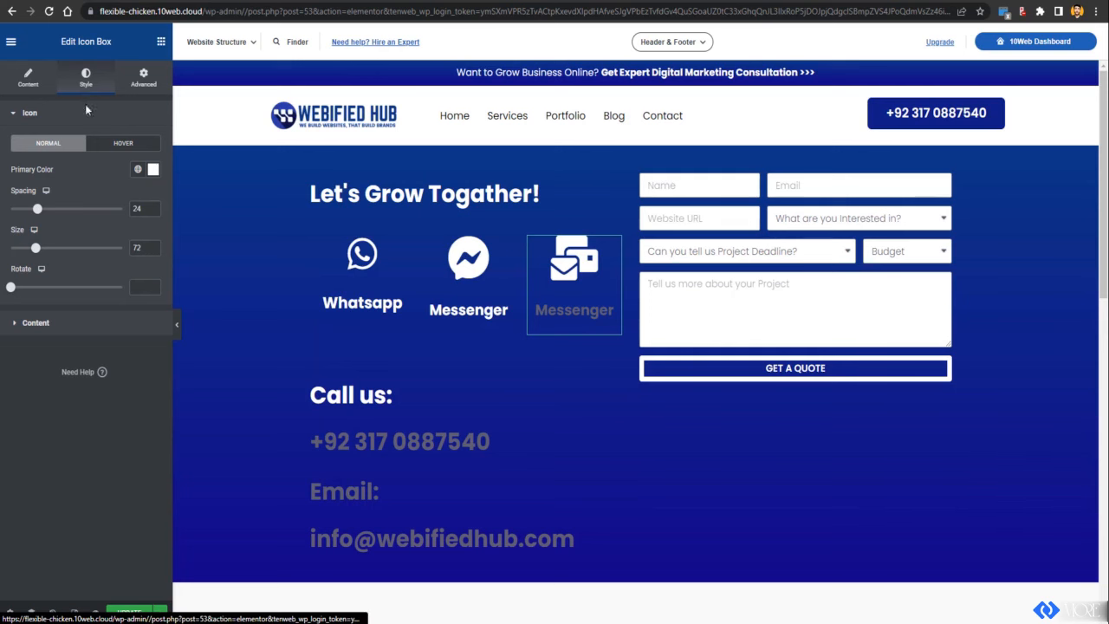
left_click(141, 323)
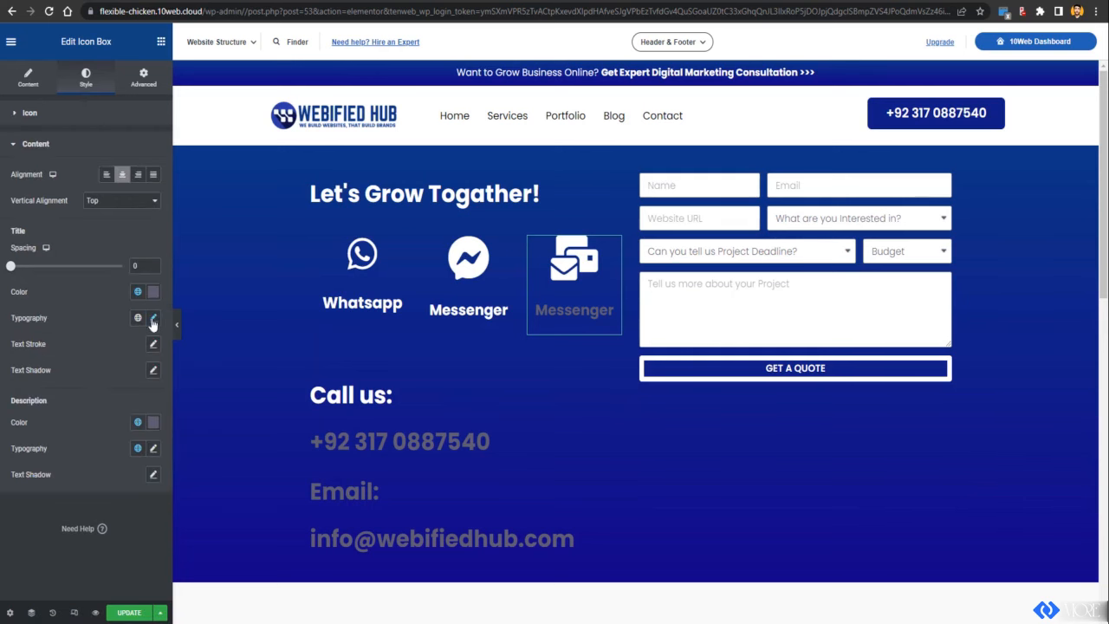
left_click(156, 292)
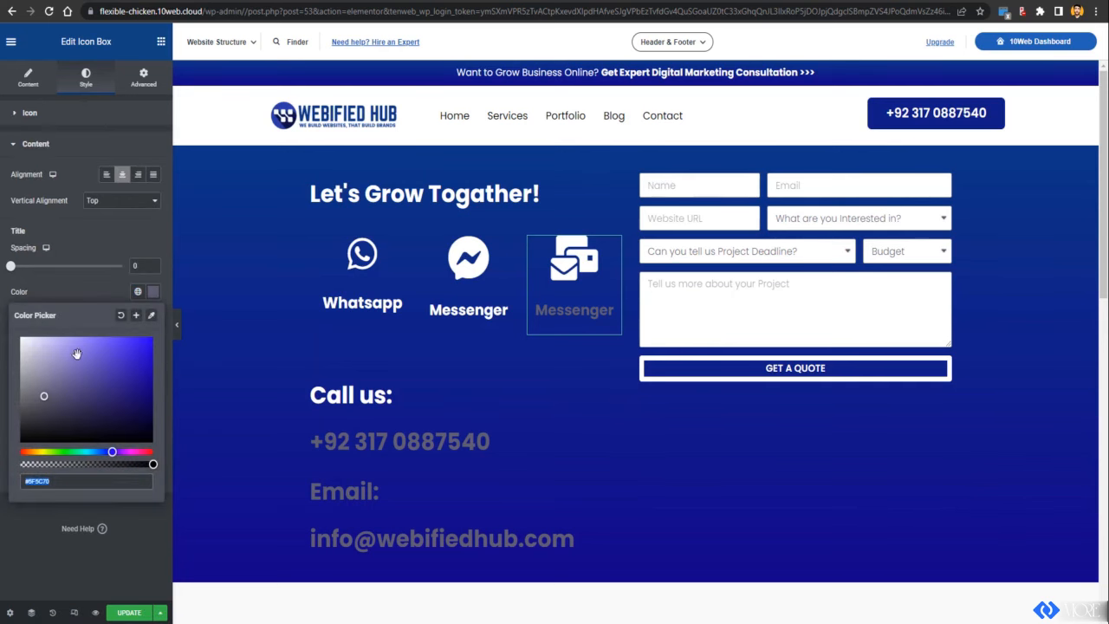
left_click(23, 339)
left_click(381, 192)
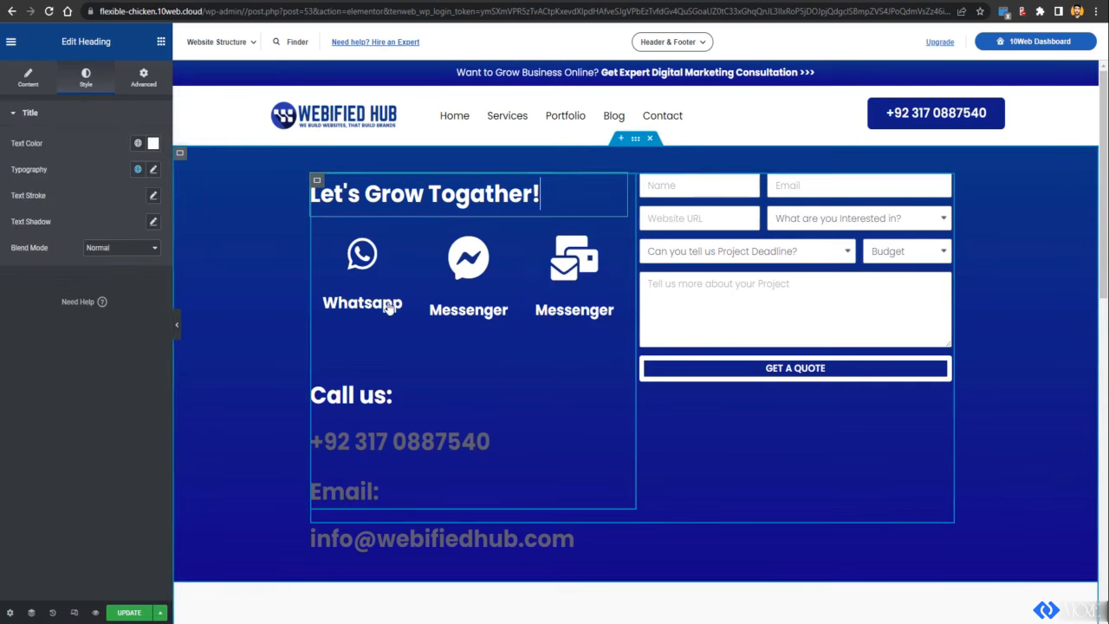
left_click(369, 424)
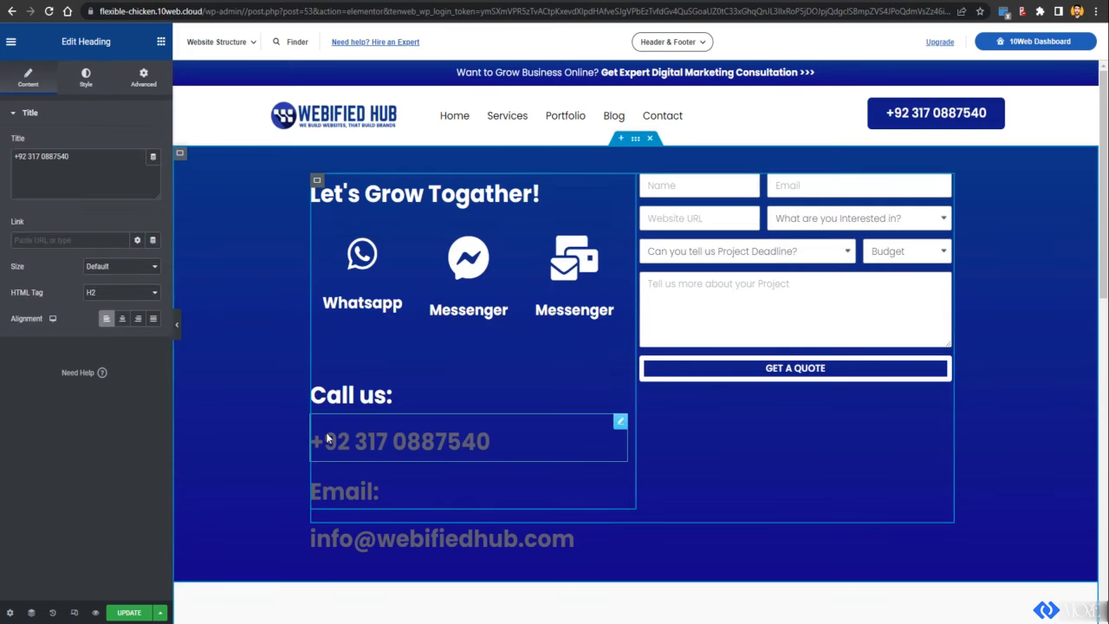
scroll(325, 433, "down", 6)
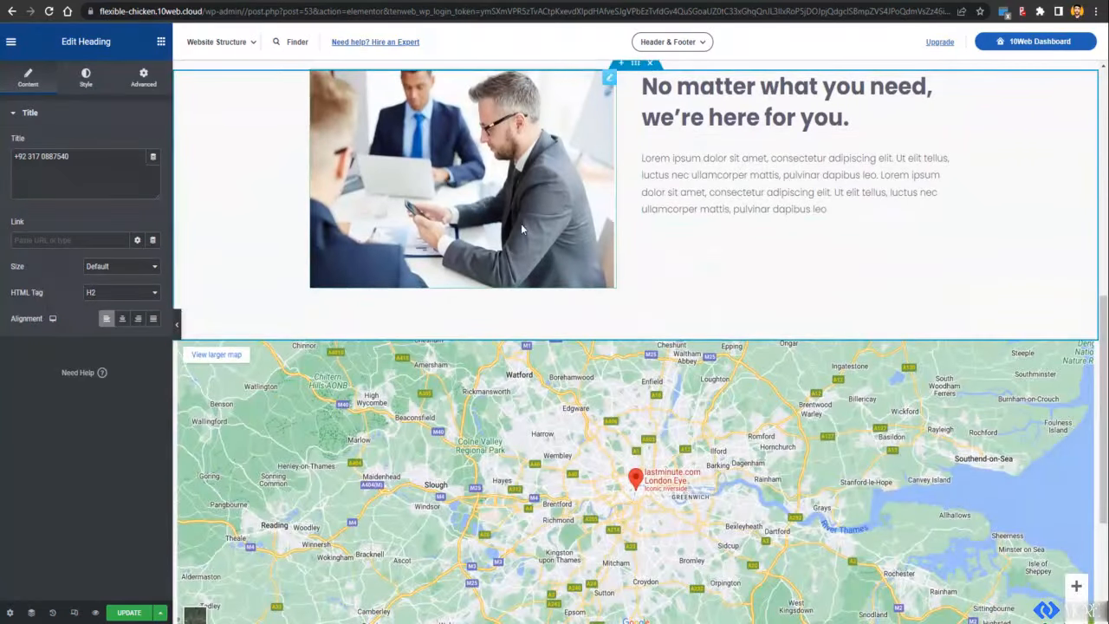
scroll(631, 259, "up", 3)
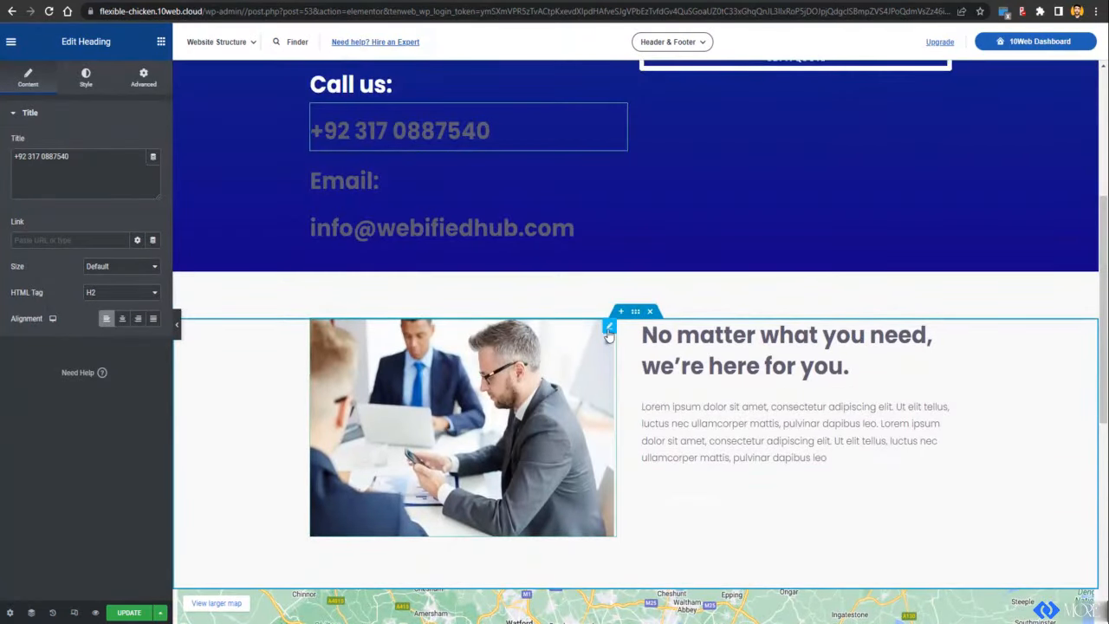
left_click(598, 333)
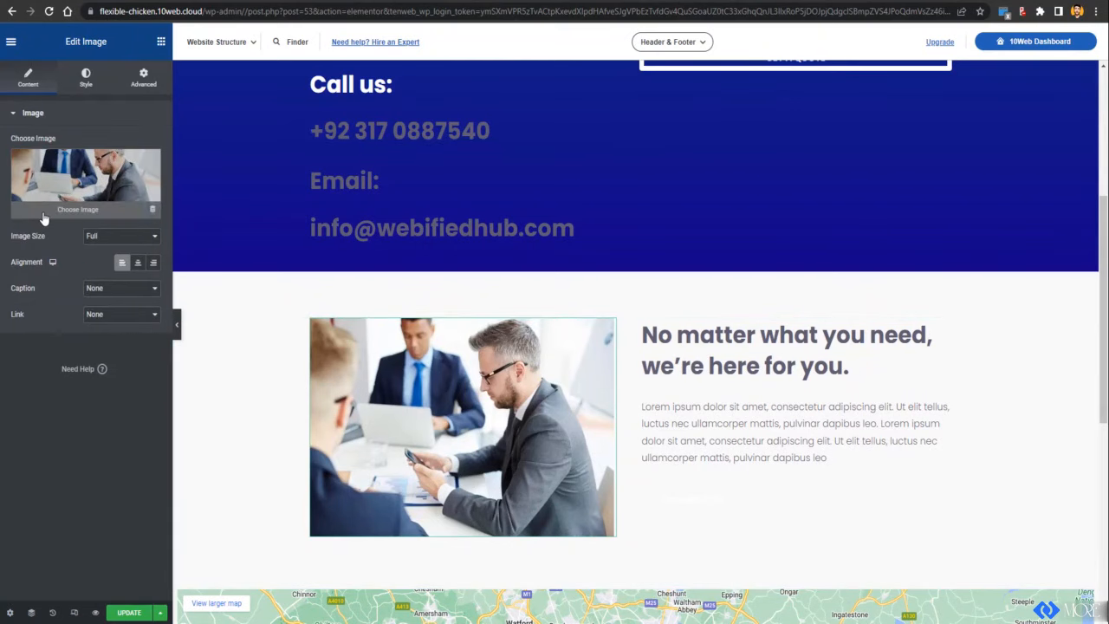
left_click(43, 218)
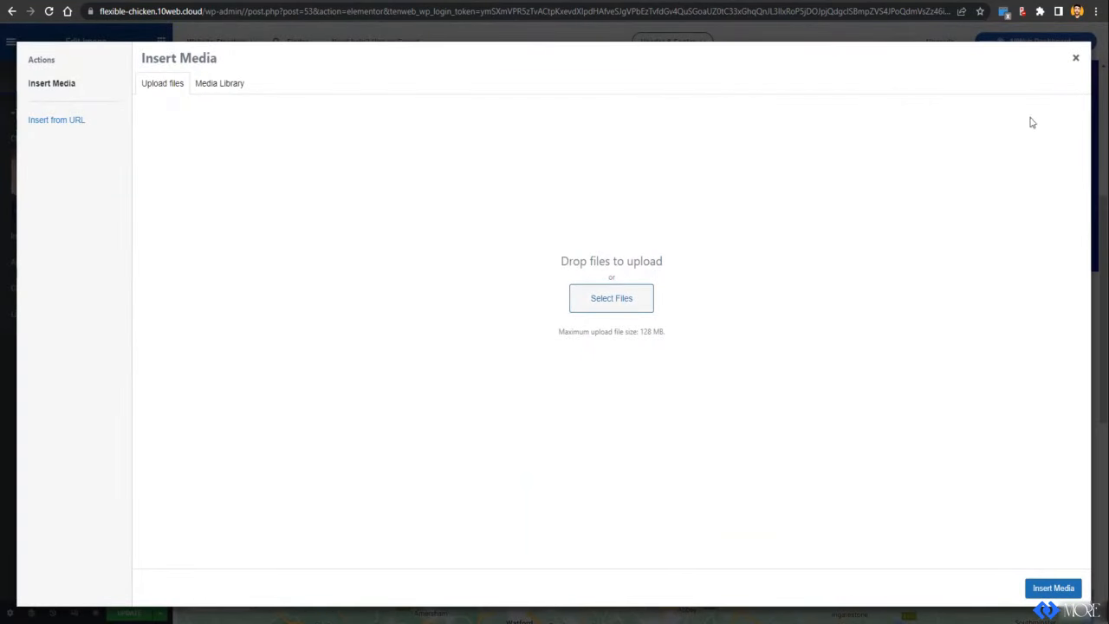
left_click(1075, 57)
scroll(687, 346, "down", 4)
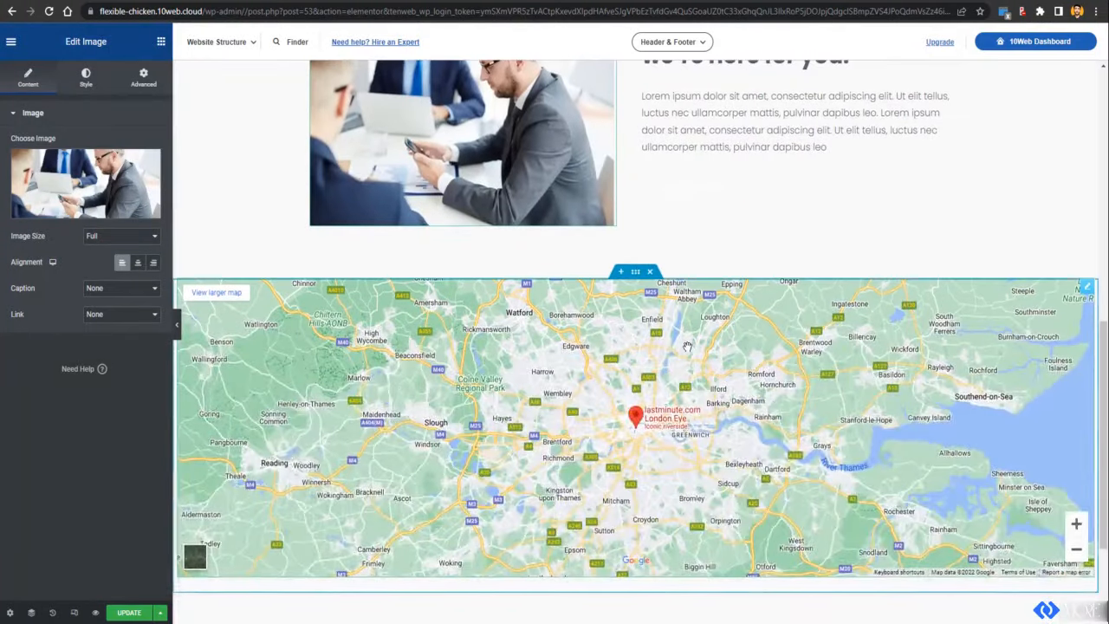
scroll(687, 346, "down", 2)
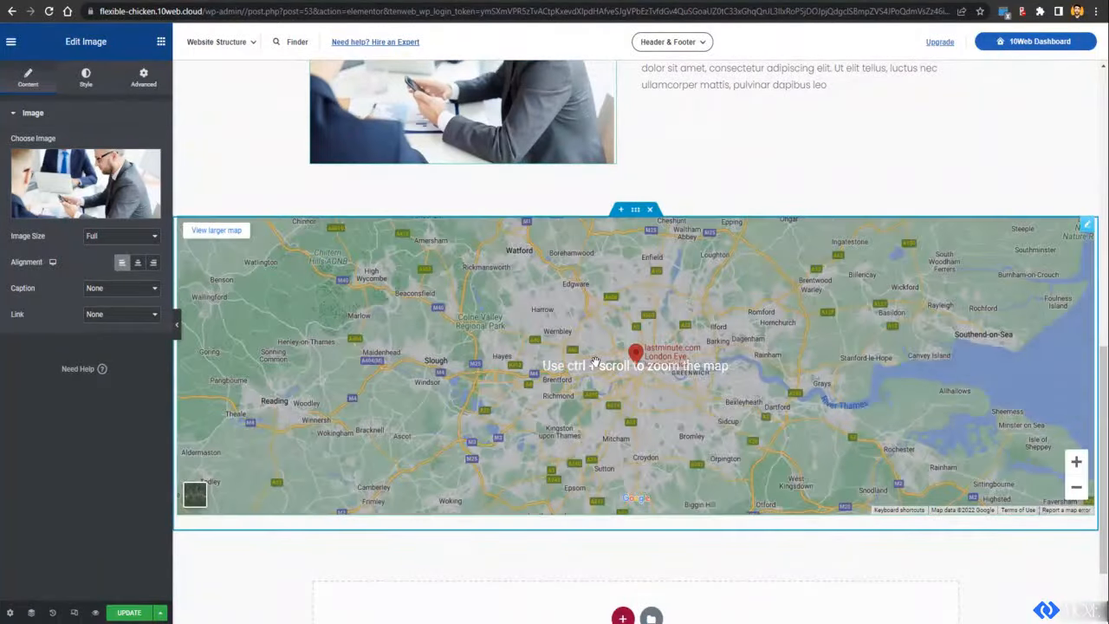
Step: Replace the Google Map's London Eye location with Webified Hub
scroll(502, 382, "up", 1, "ctrl")
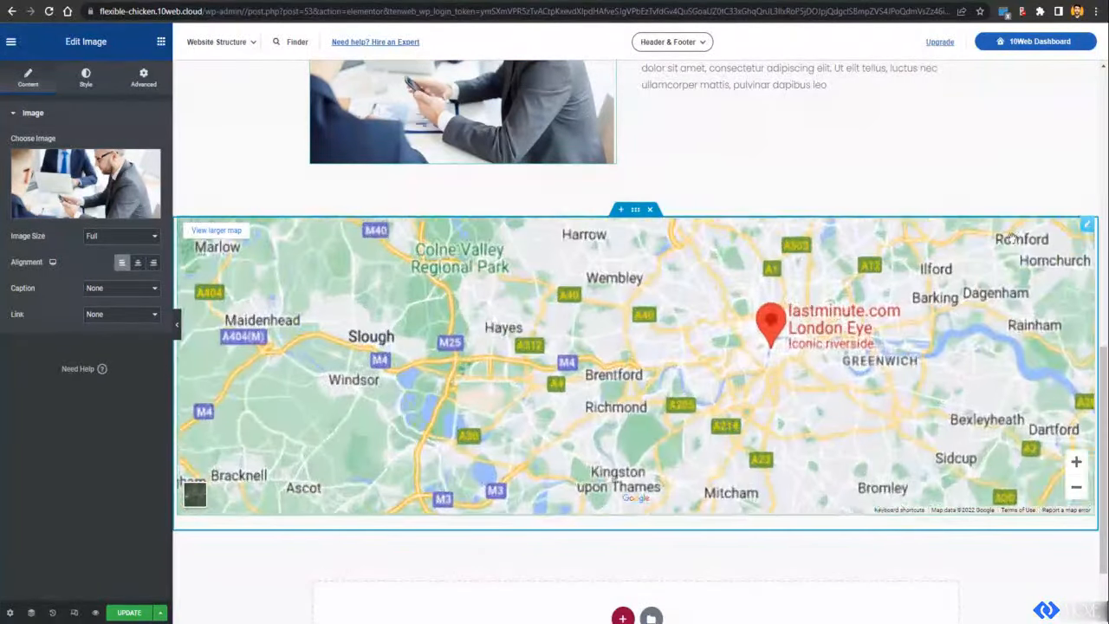
left_click(1088, 226)
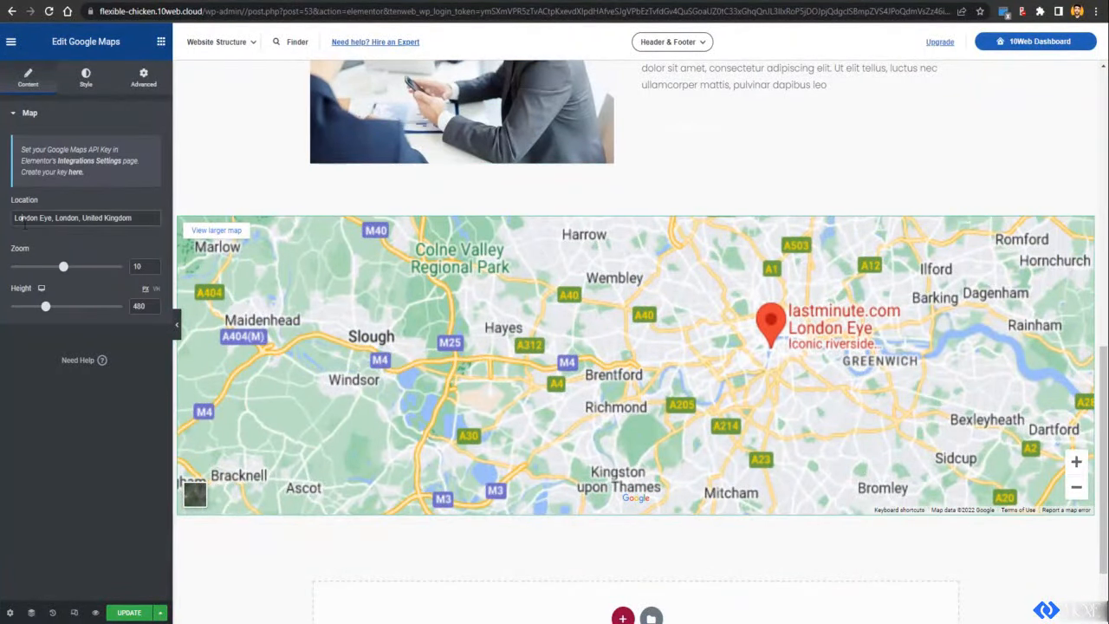
triple_click(40, 218)
type("Webified Hub")
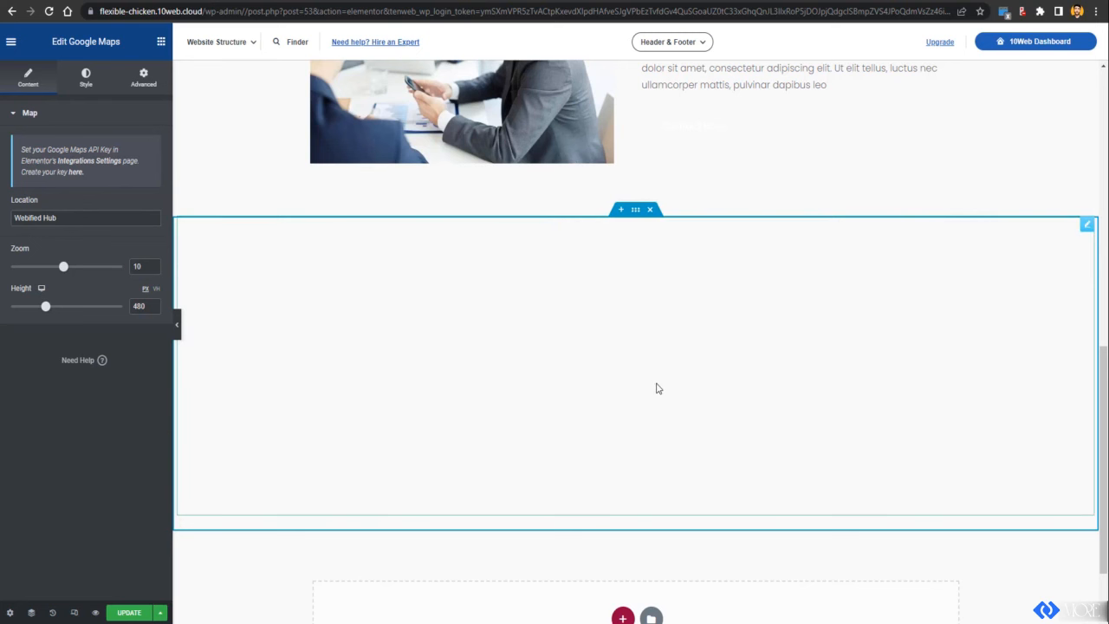
scroll(632, 346, "down", 2)
scroll(631, 347, "up", 1)
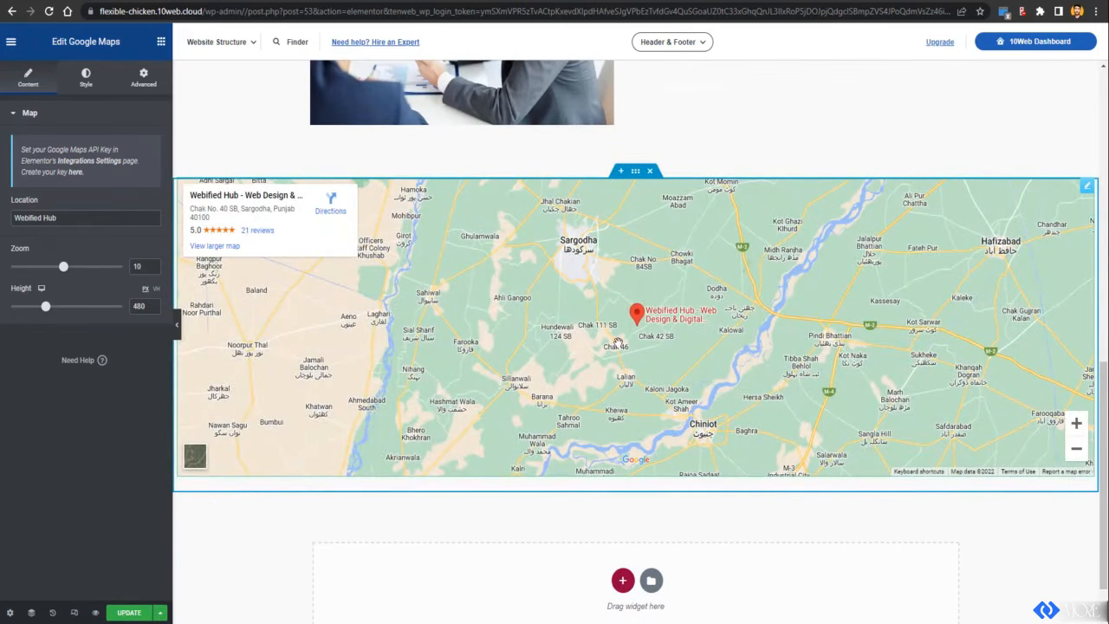
scroll(641, 329, "down", 1)
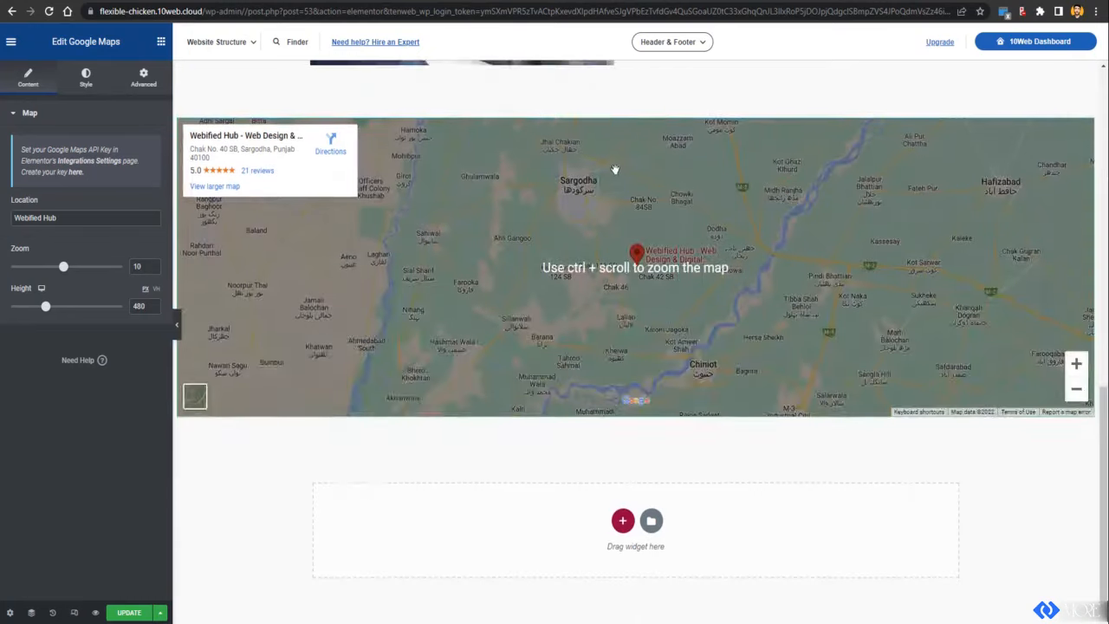
scroll(614, 169, "up", 8)
scroll(413, 291, "down", 2)
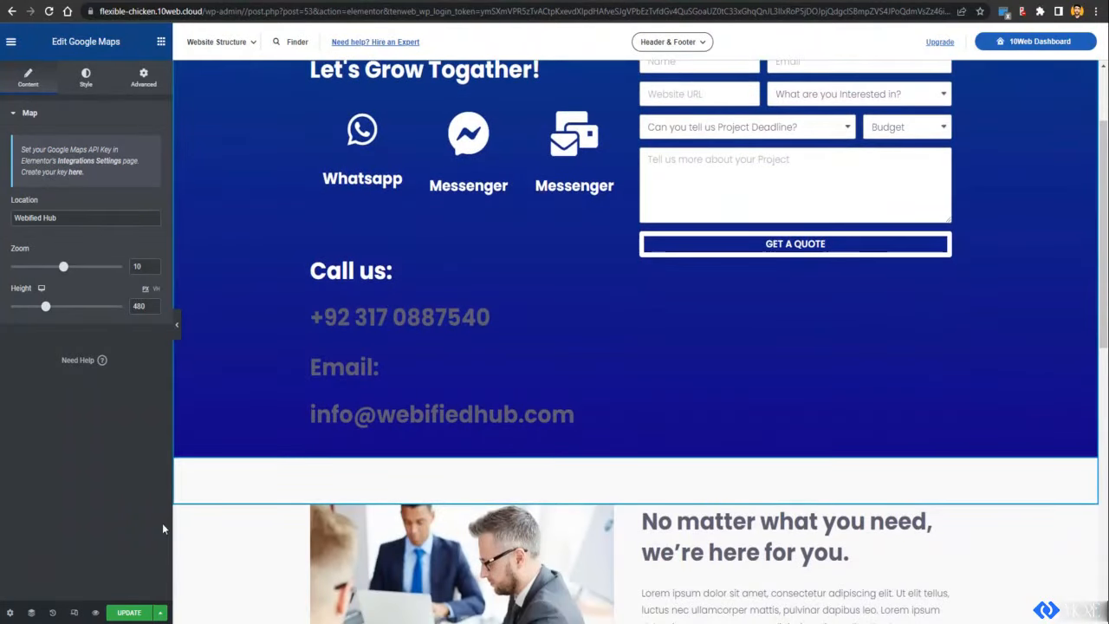
Step: Save the Contact page with UPDATE and view the live site's Portfolio page
left_click(130, 613)
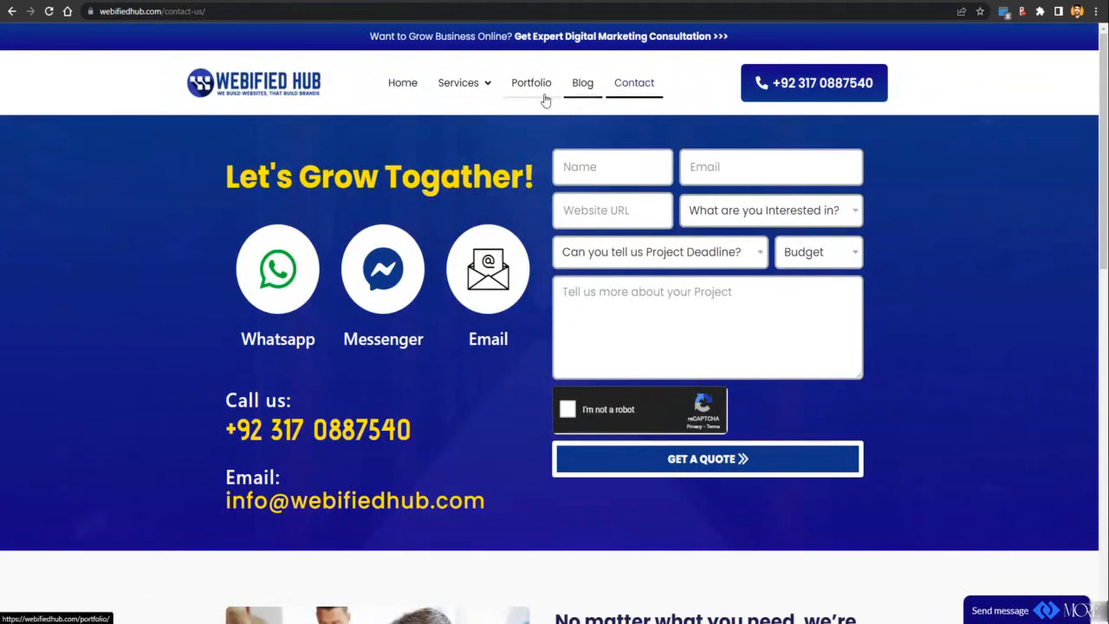
left_click(538, 92)
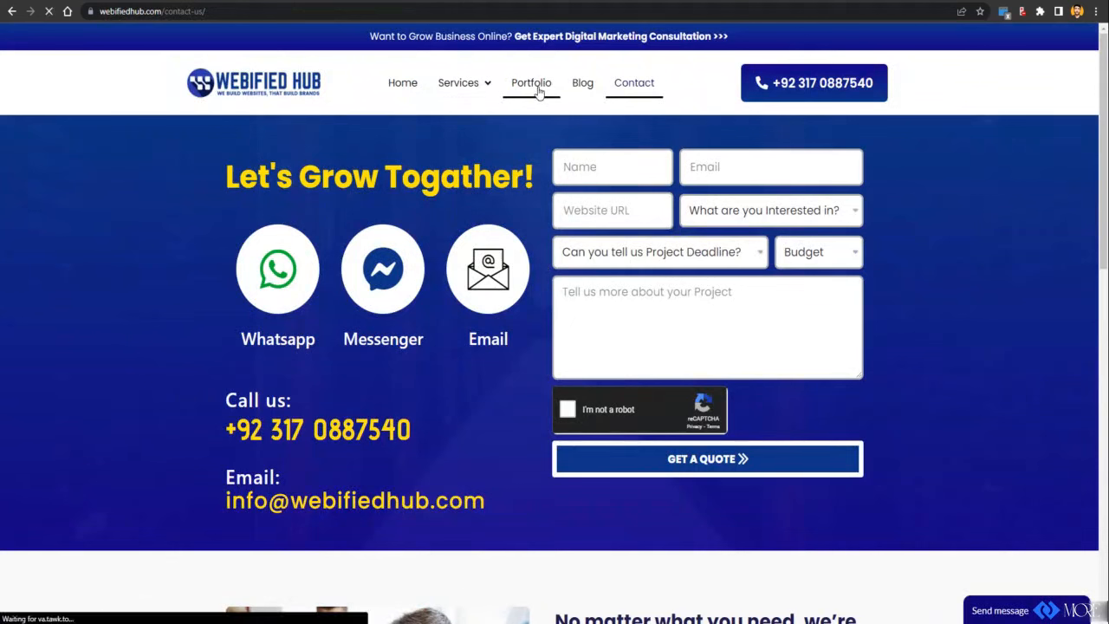
mouse_move(460, 87)
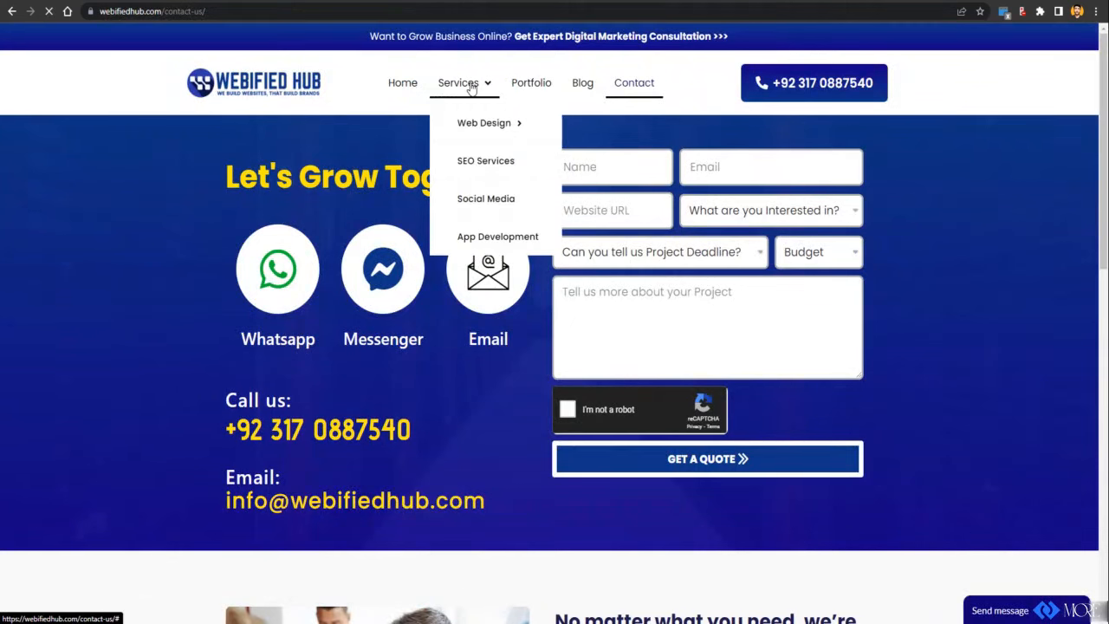
mouse_move(490, 135)
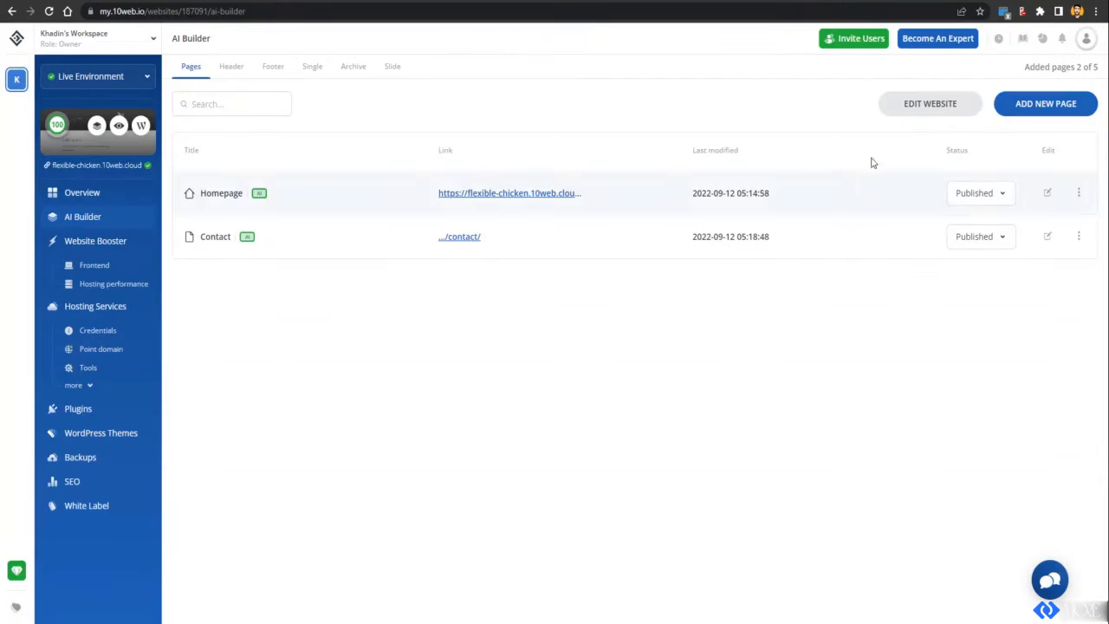
Step: Close the Get 10Web Pro Plans offer and open the live Homepage
left_click(1083, 105)
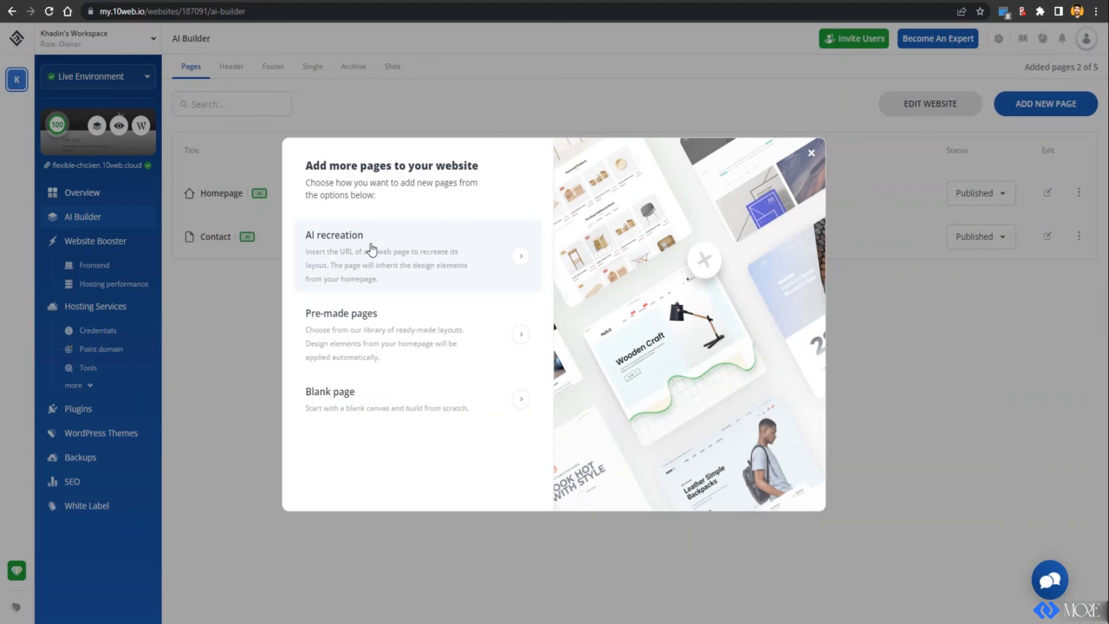
left_click(255, 281)
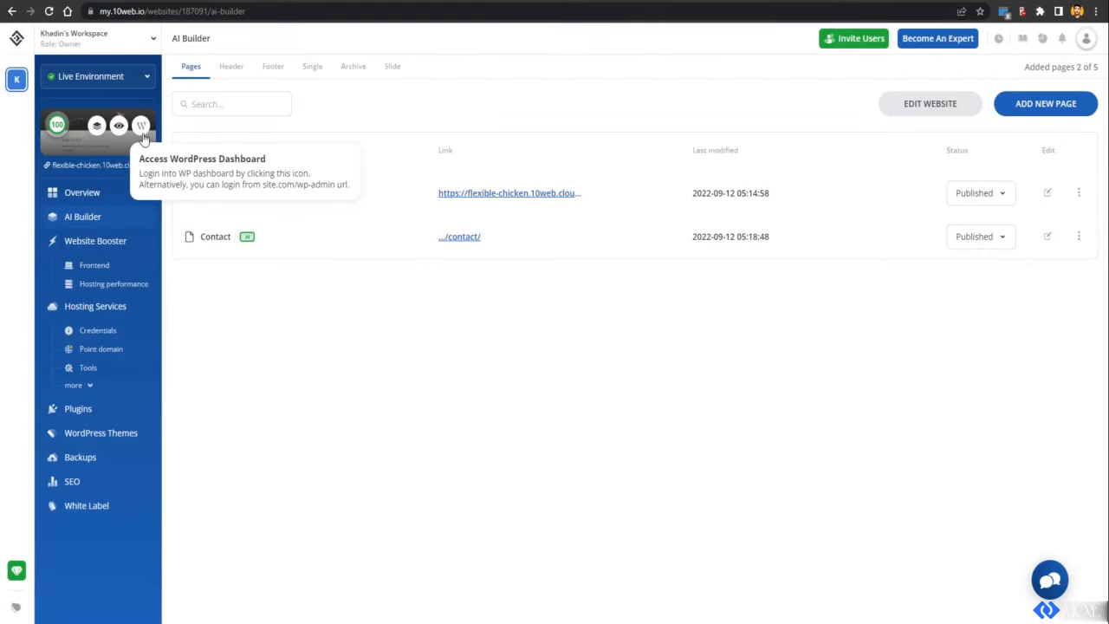
left_click(142, 130)
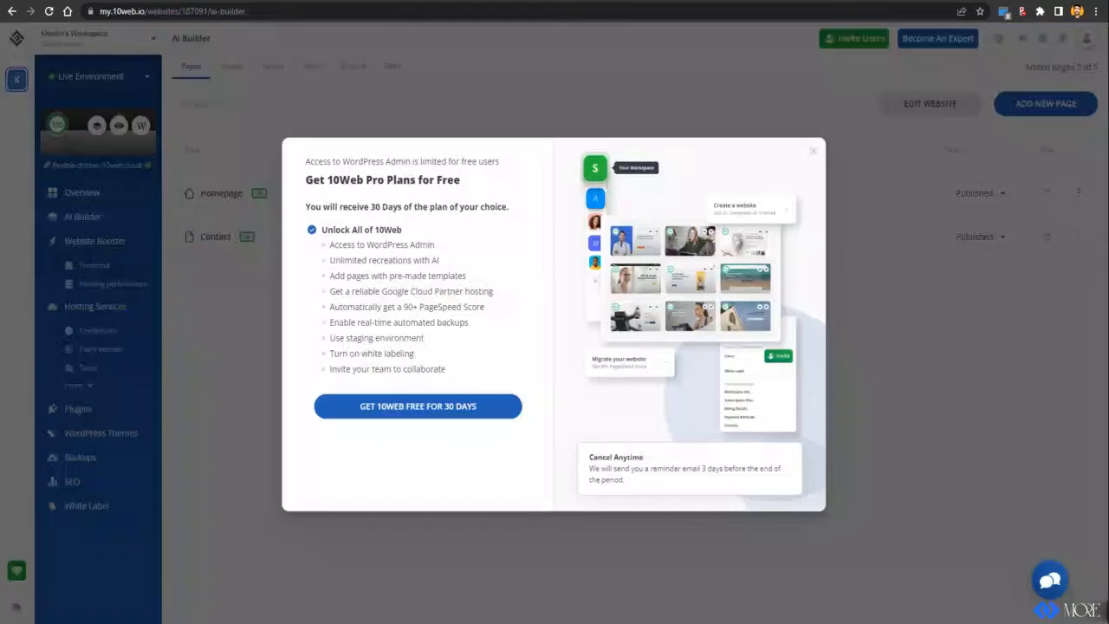
left_click(812, 152)
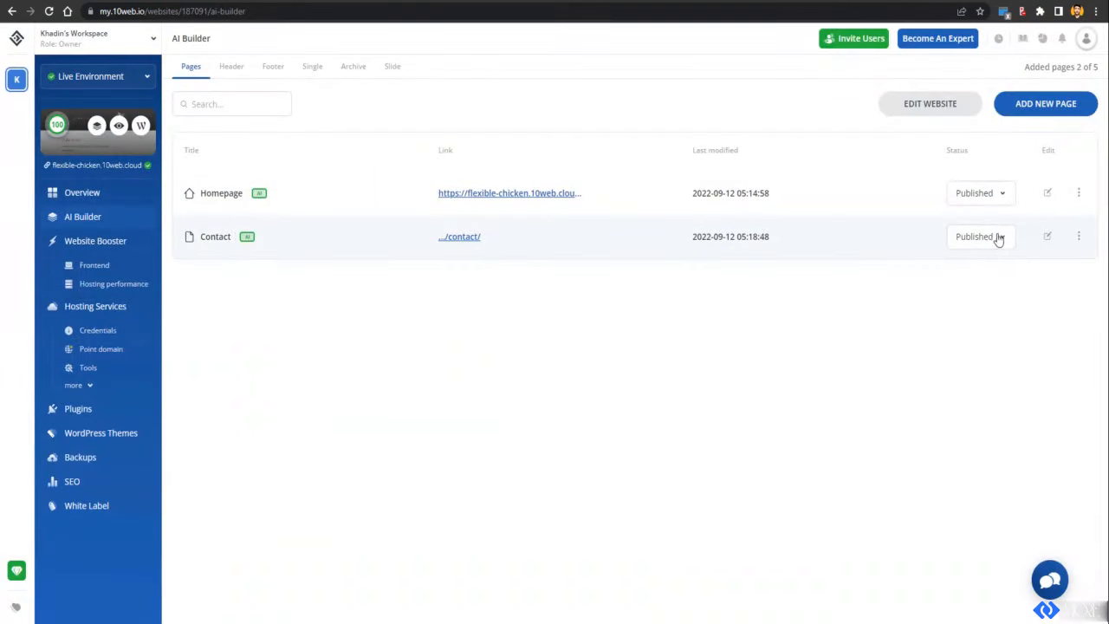
left_click(525, 193)
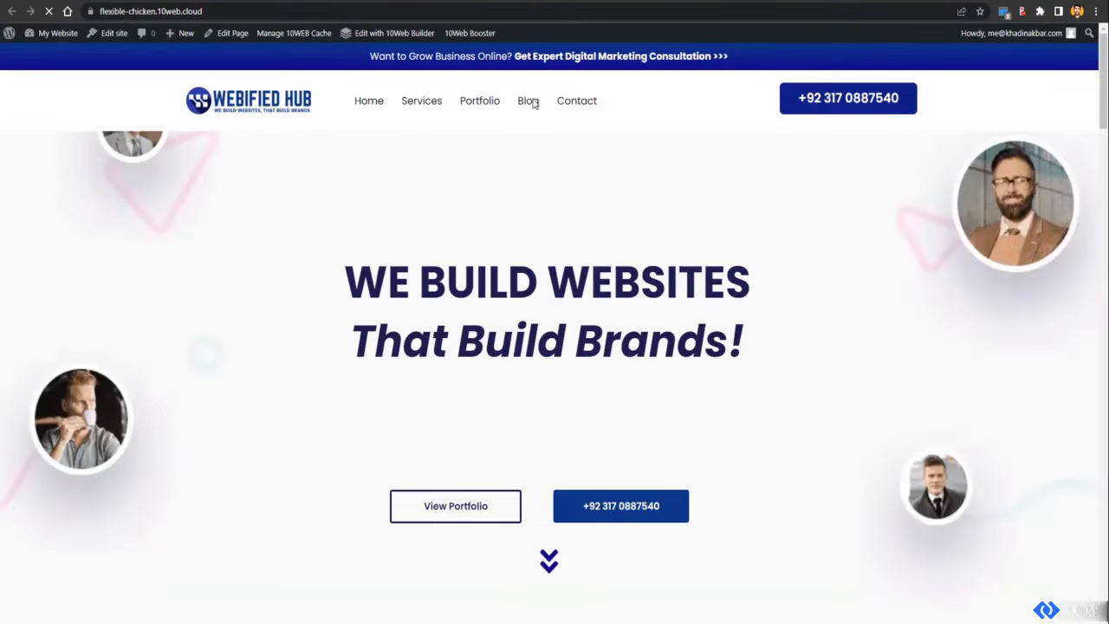
Step: Browse the live homepage's Contact and Services sections, then return to the 10Web dashboard
left_click(578, 102)
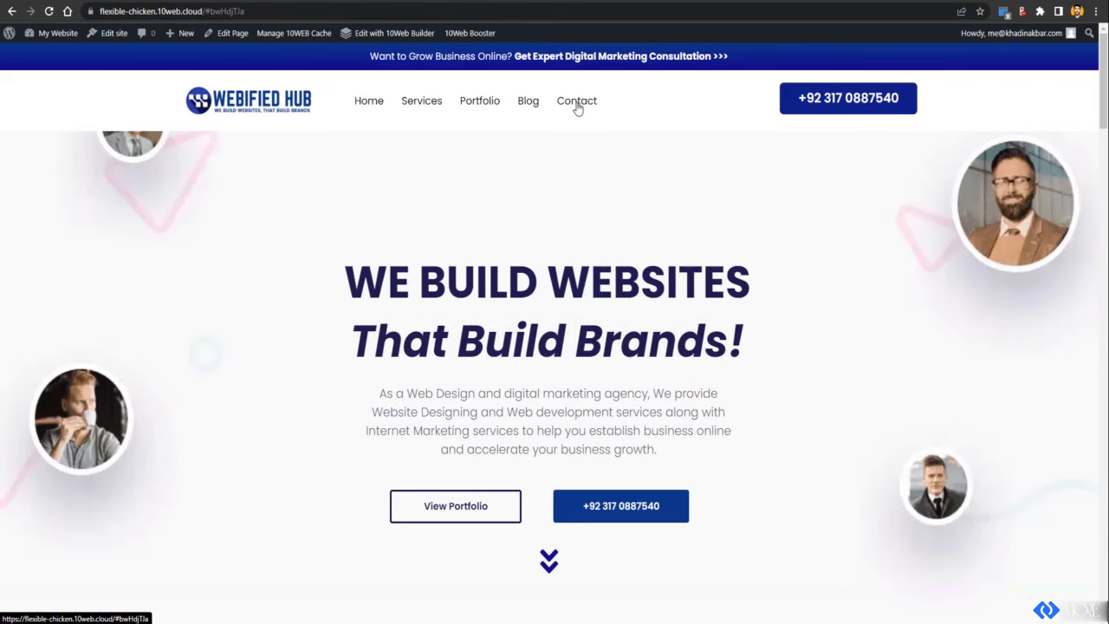
left_click(527, 105)
left_click(402, 102)
scroll(585, 198, "down", 12)
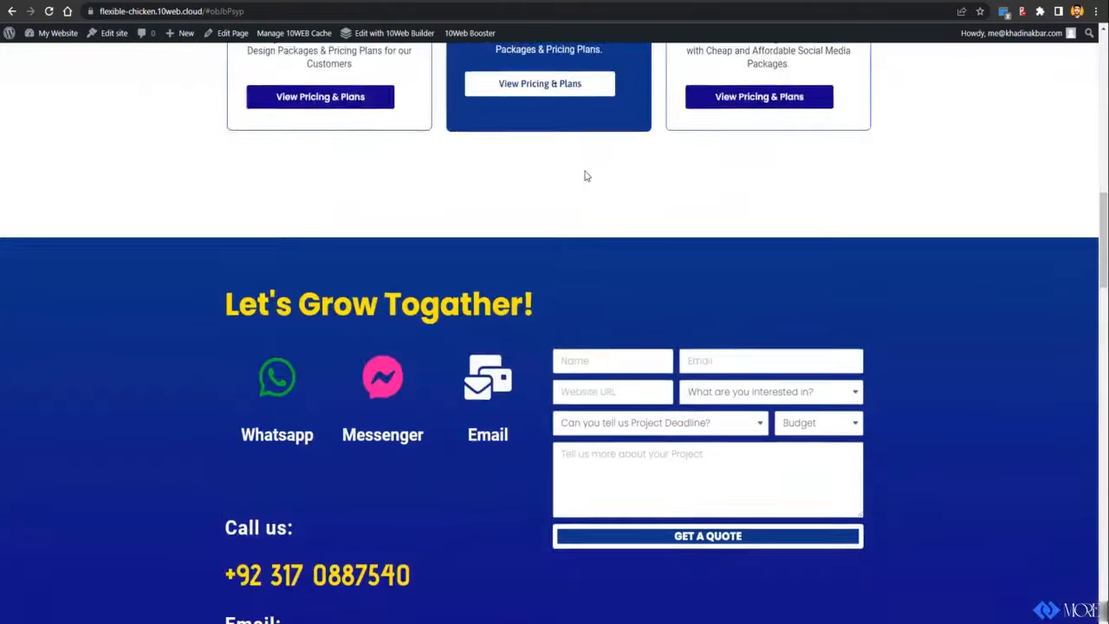
scroll(587, 173, "up", 2)
scroll(588, 165, "down", 9)
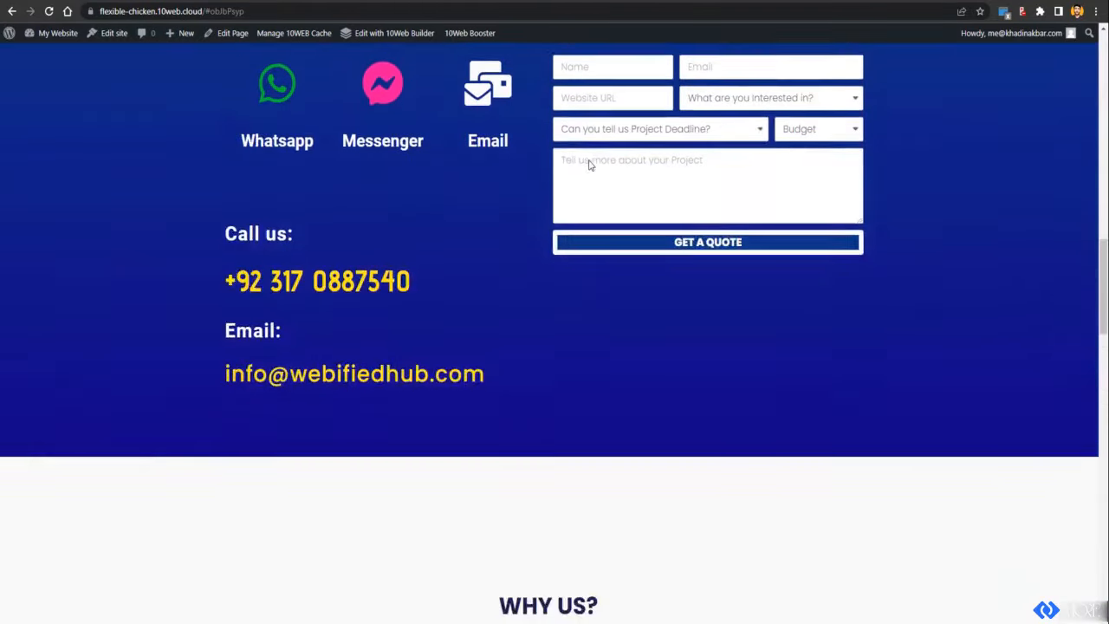
scroll(588, 158, "up", 15)
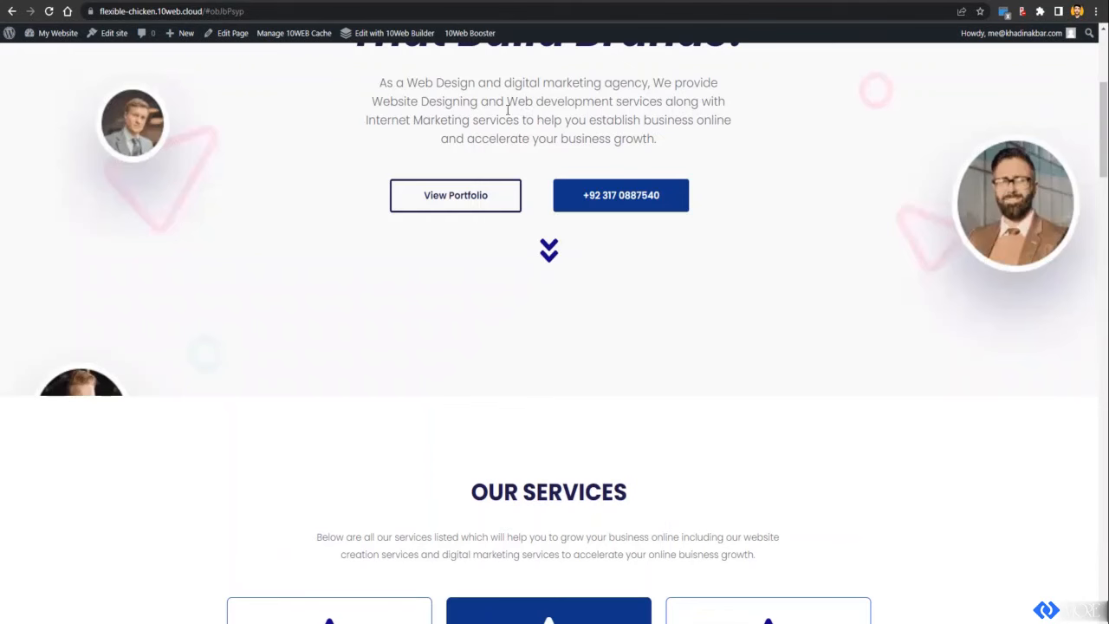
mouse_move(52, 34)
left_click(45, 56)
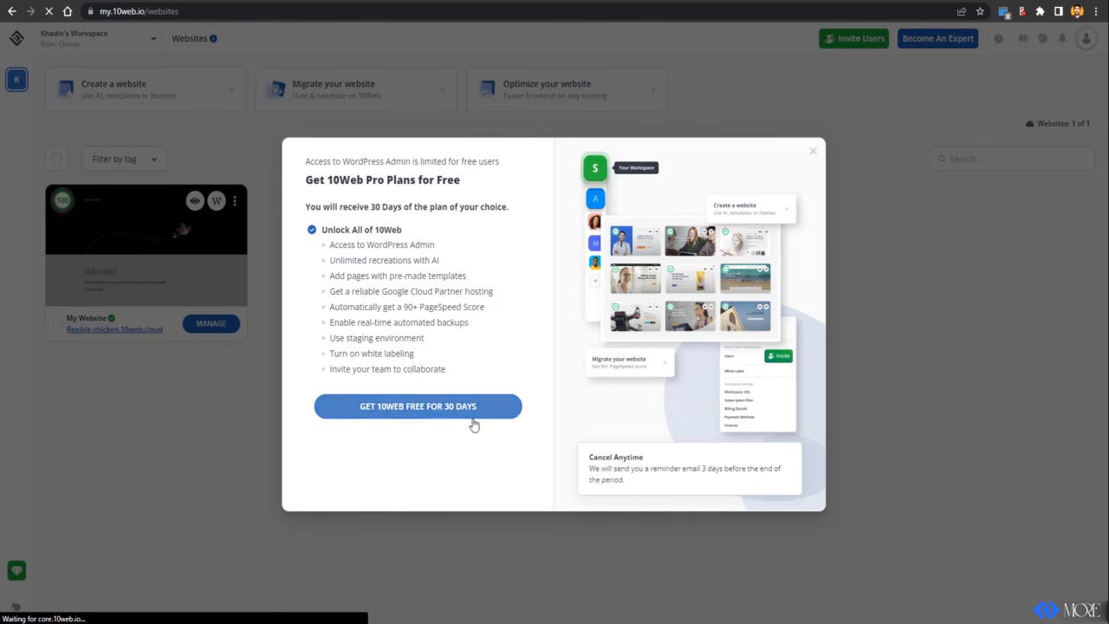
Step: Start the free 30-day trial with the Personal 1 Site plan billed monthly
left_click(436, 417)
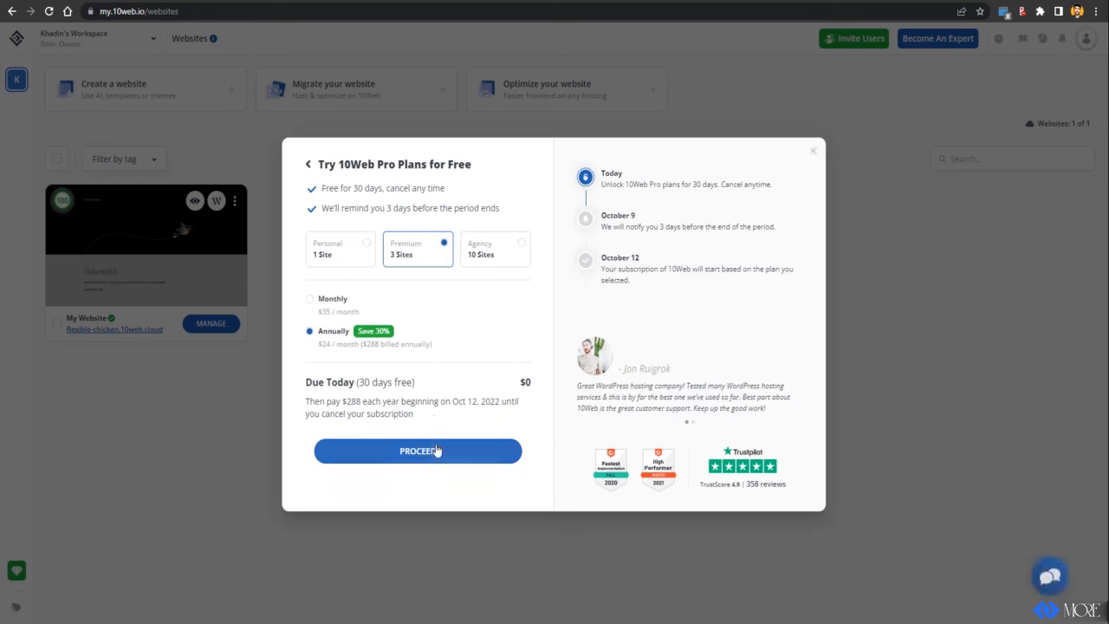
left_click(352, 265)
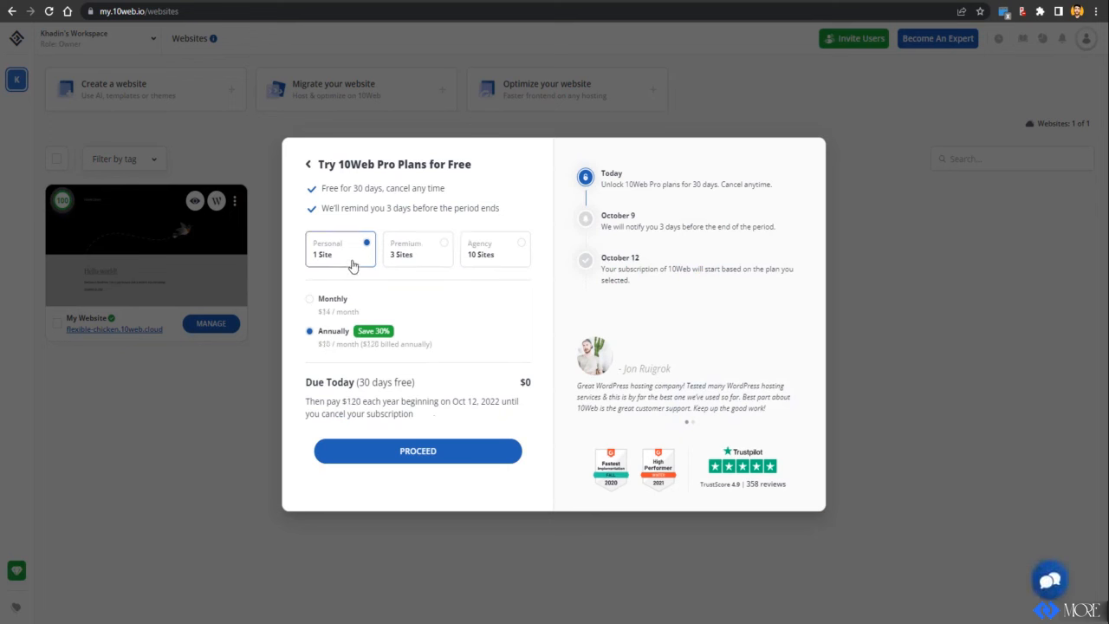
left_click(332, 304)
left_click(374, 450)
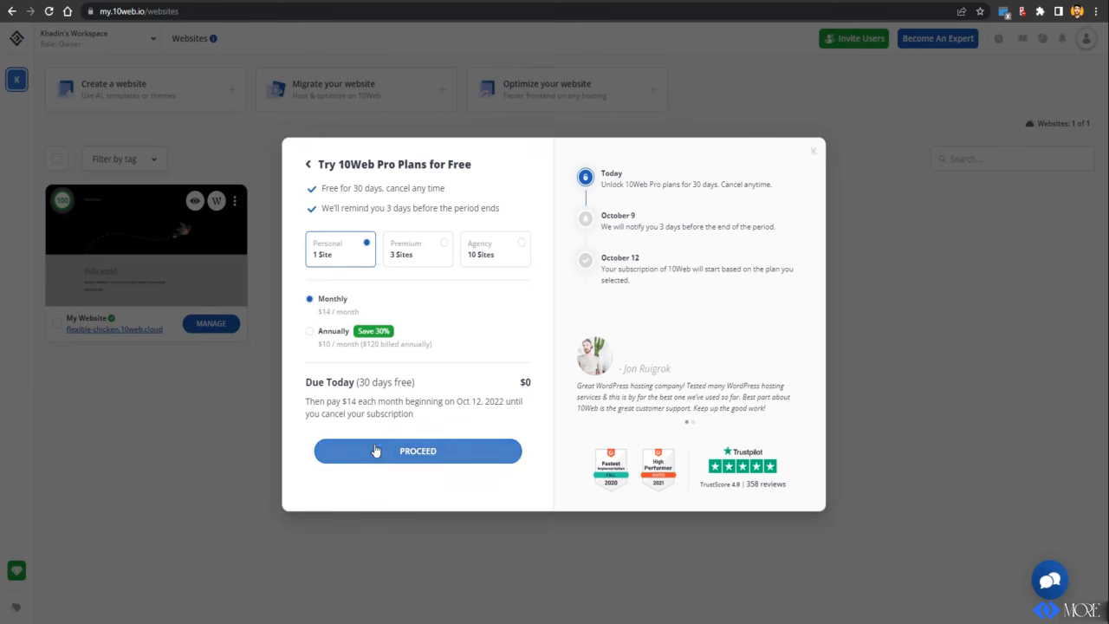
left_click(372, 454)
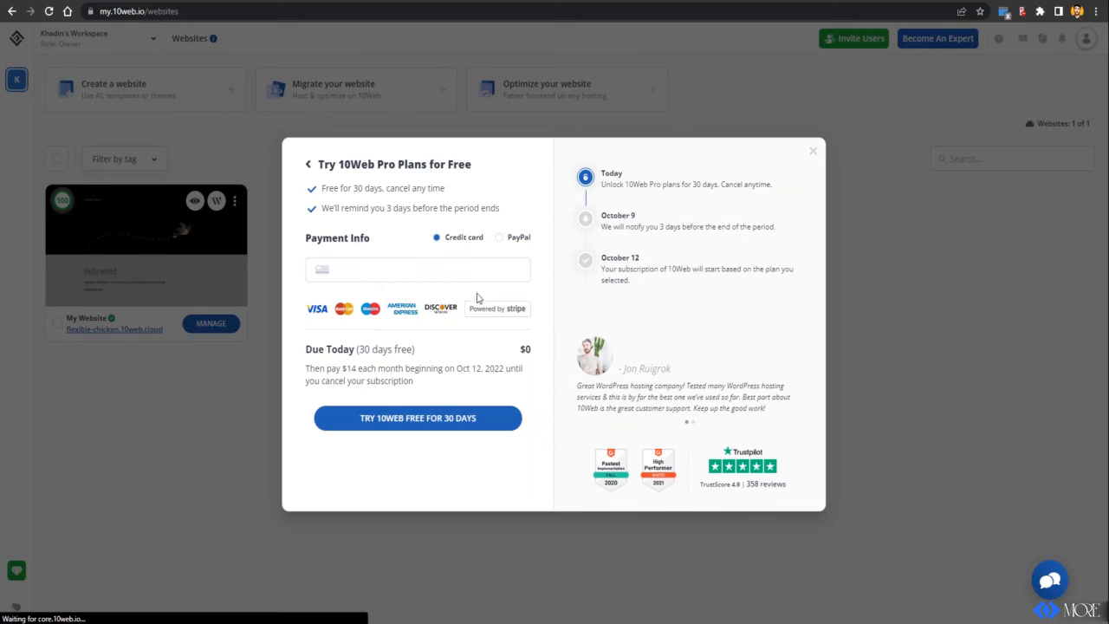
Step: Pay by credit card to confirm the upgrade and join the 10Web Experts Community
left_click(500, 247)
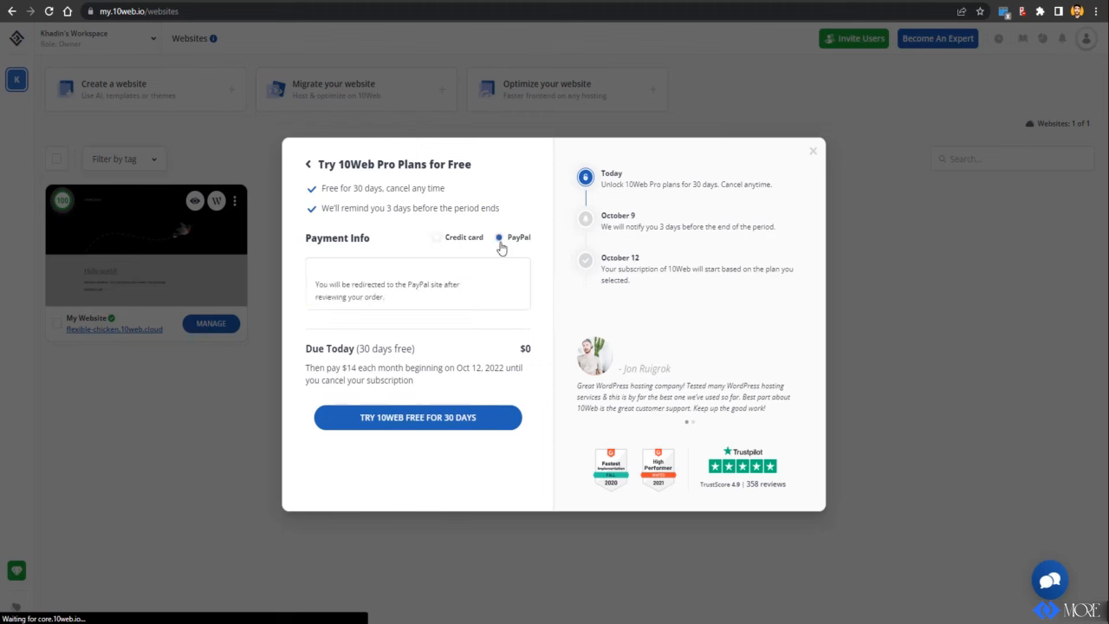
left_click(450, 240)
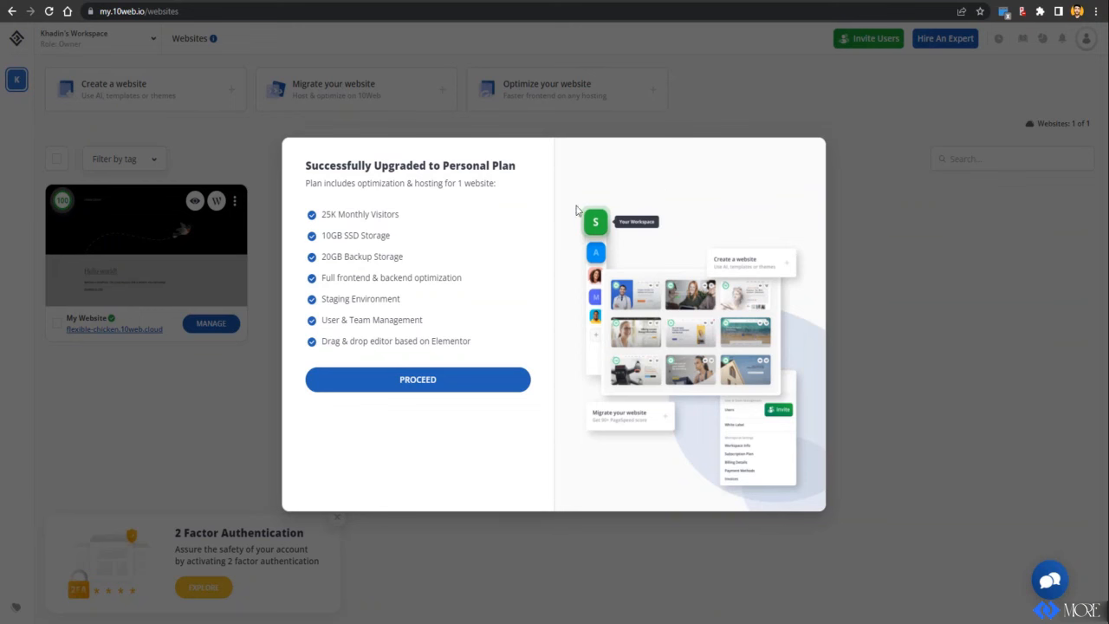
left_click(401, 389)
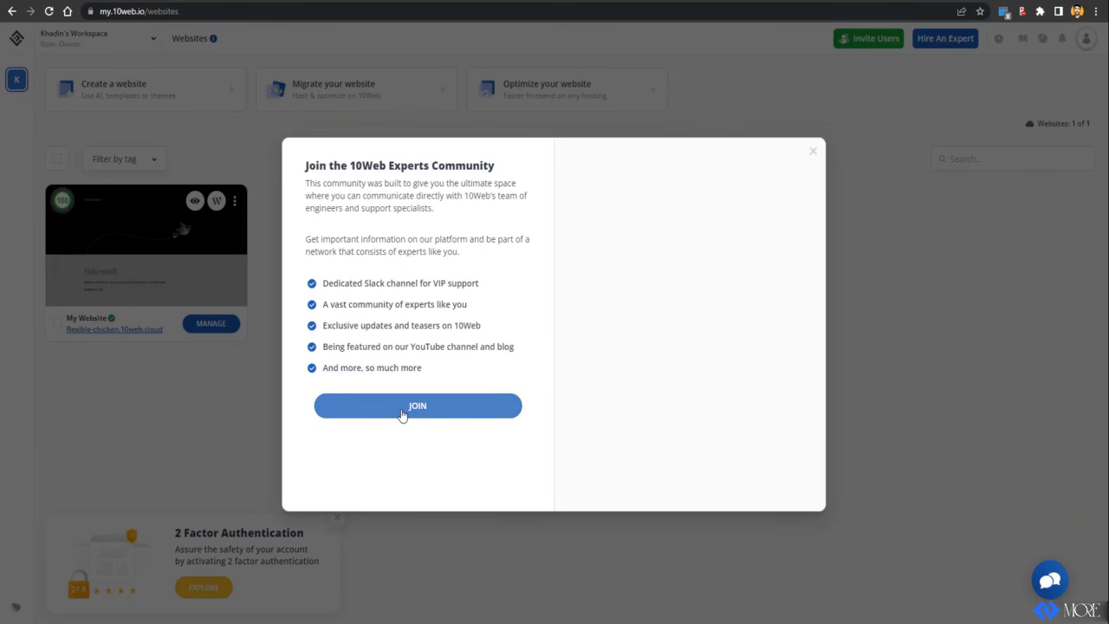
left_click(411, 414)
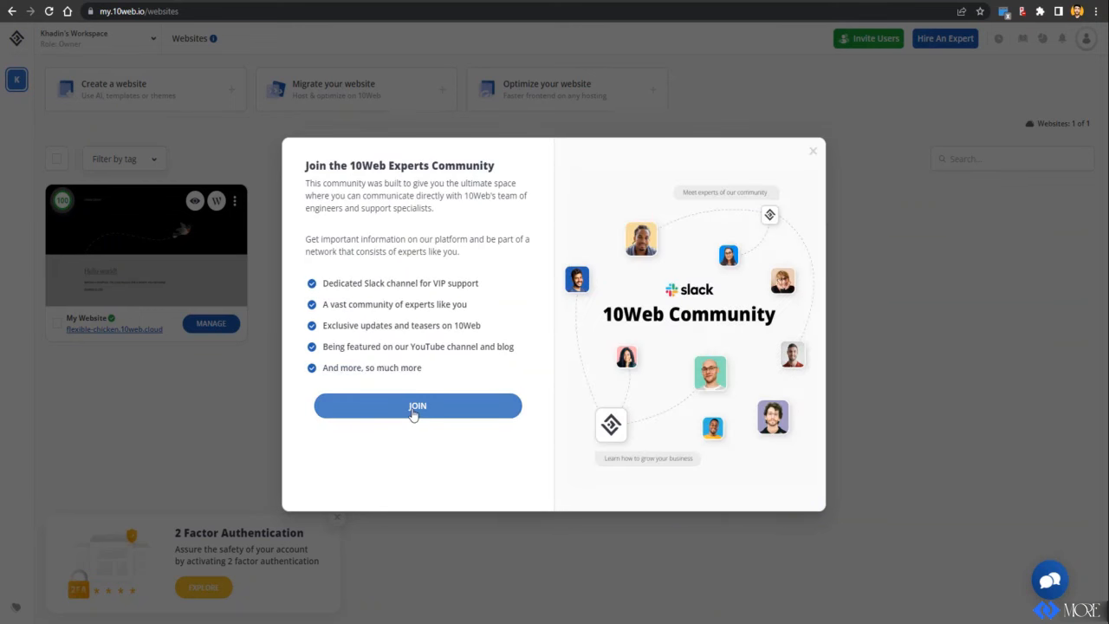
left_click(409, 412)
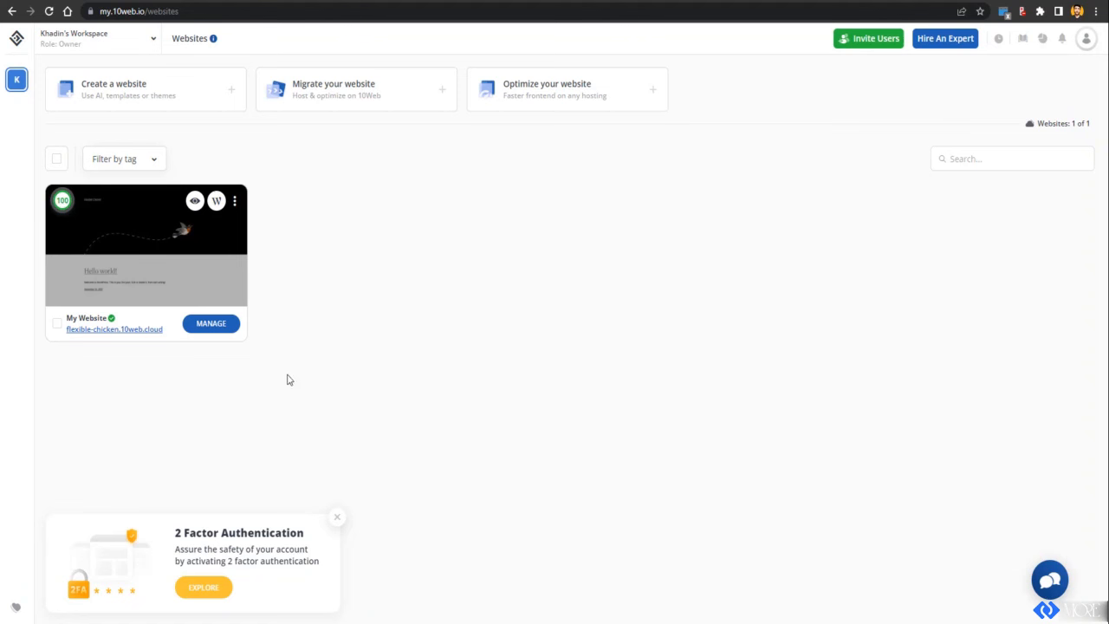
Step: Dismiss the 2FA notice and begin recreating a new AI Builder page from a URL
left_click(337, 518)
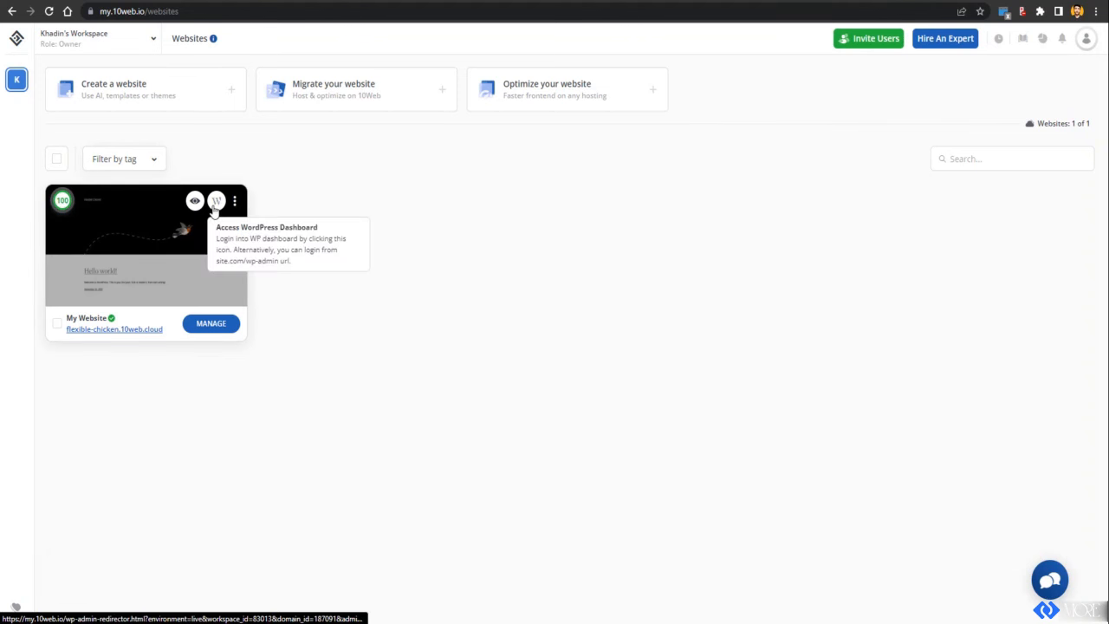
left_click(203, 328)
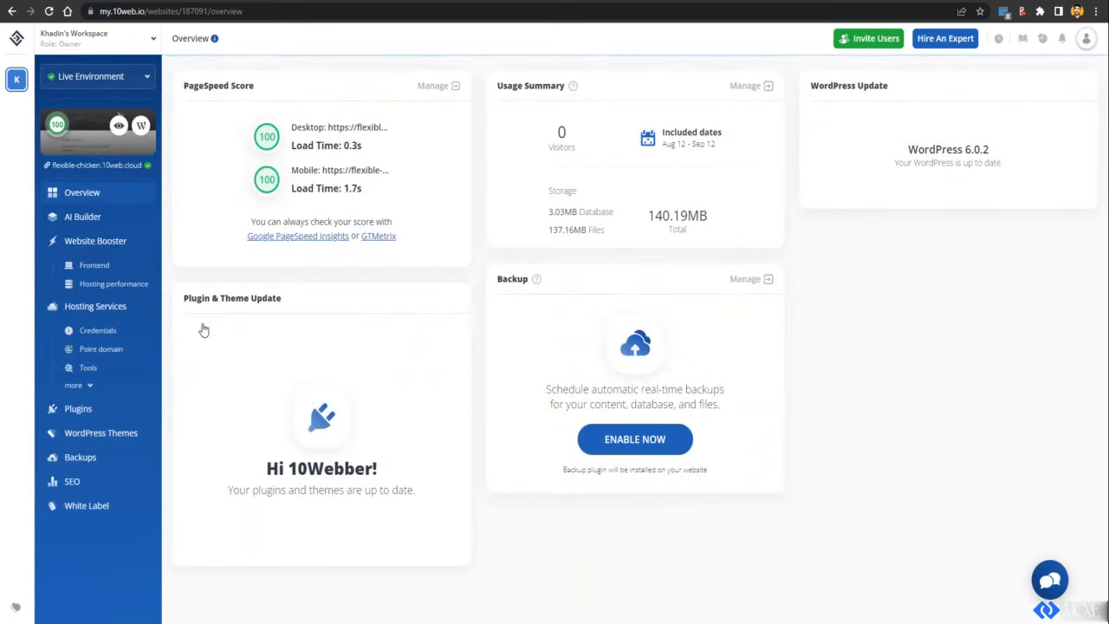
left_click(69, 219)
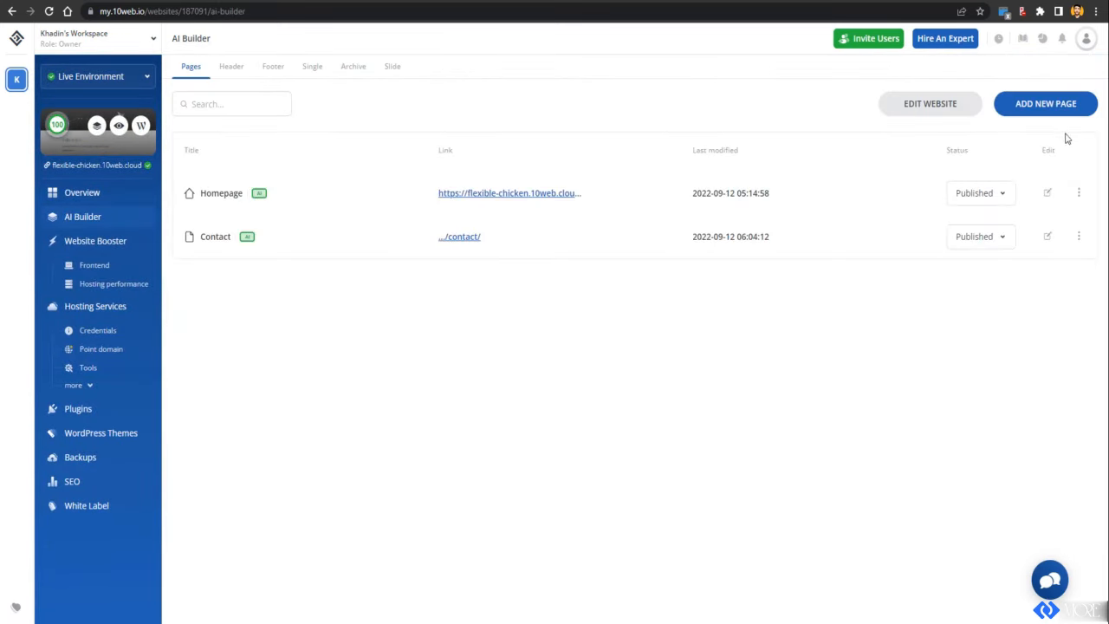
left_click(1057, 103)
left_click(472, 250)
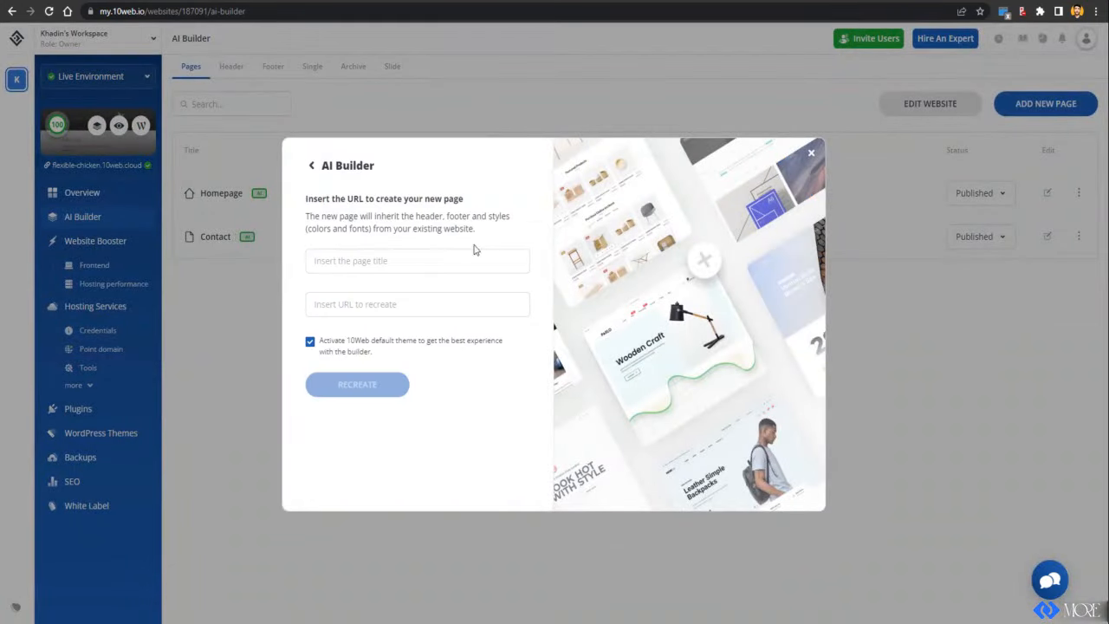
Step: Copy the webifiedhub.com/portfolio address and return to the AI Builder page list
key("ctrl+Tab")
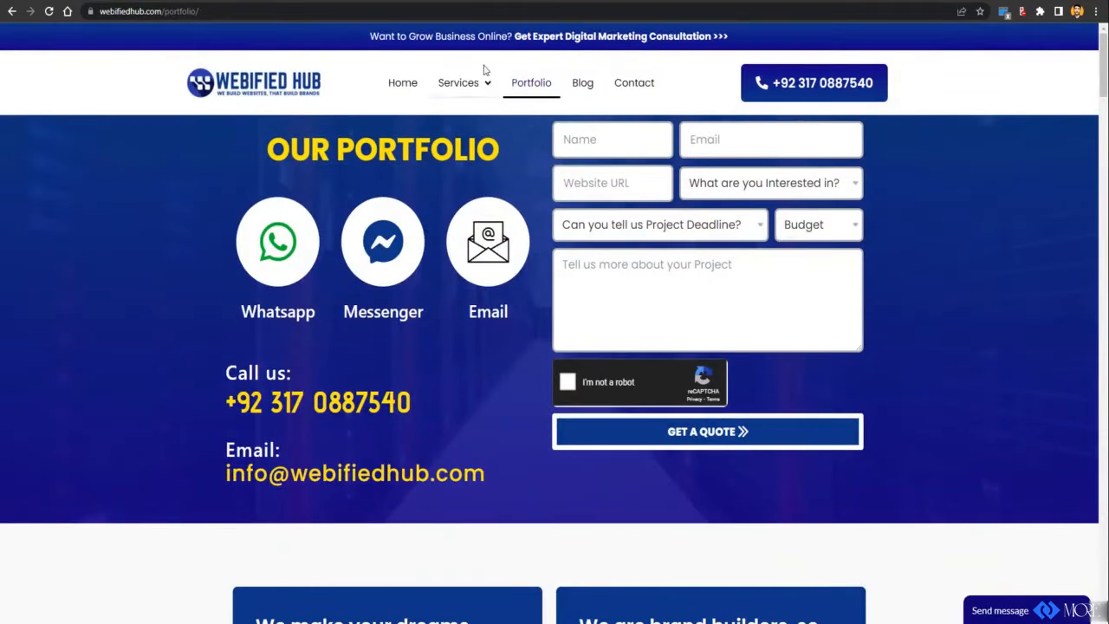
left_click(445, 19)
right_click(445, 19)
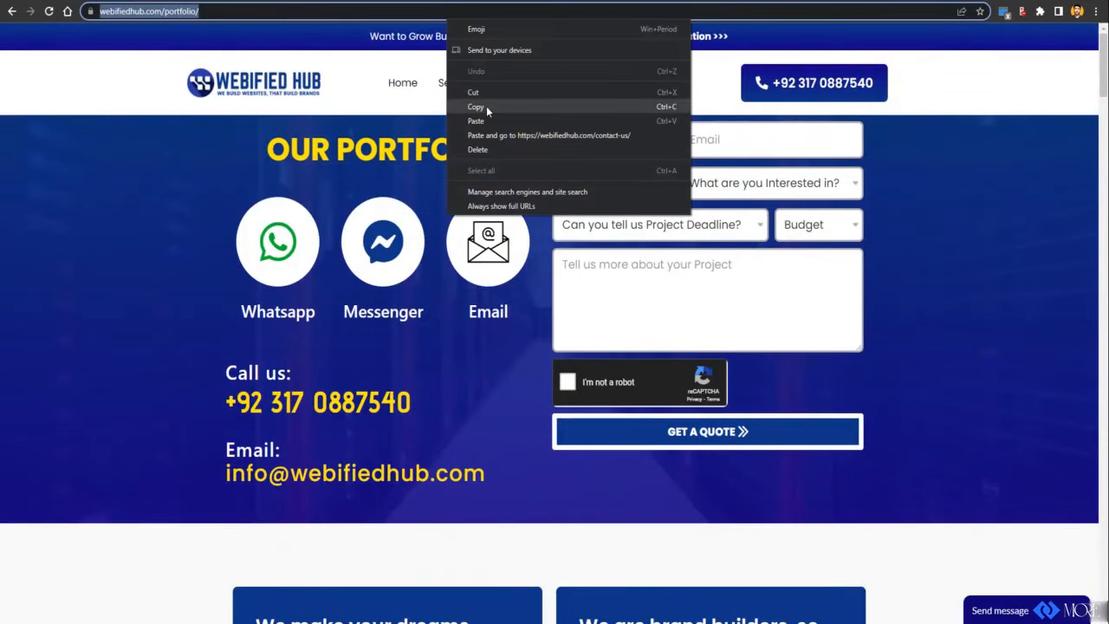
left_click(485, 106)
left_click(239, 1)
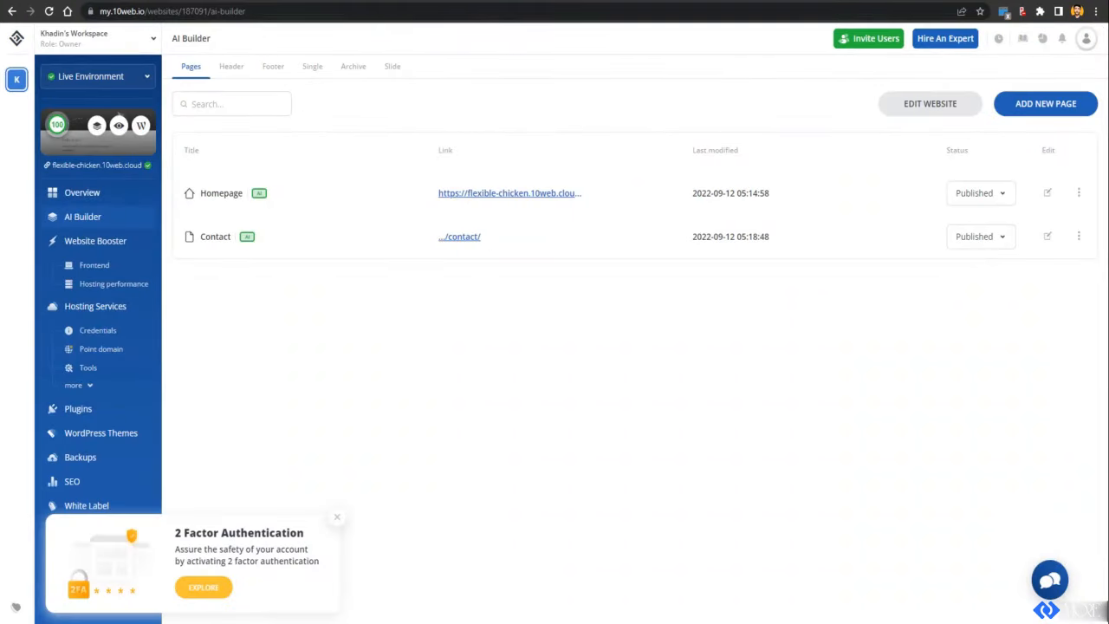
Step: Start a new AI-recreated page titled 'Portfolio'
left_click(1005, 106)
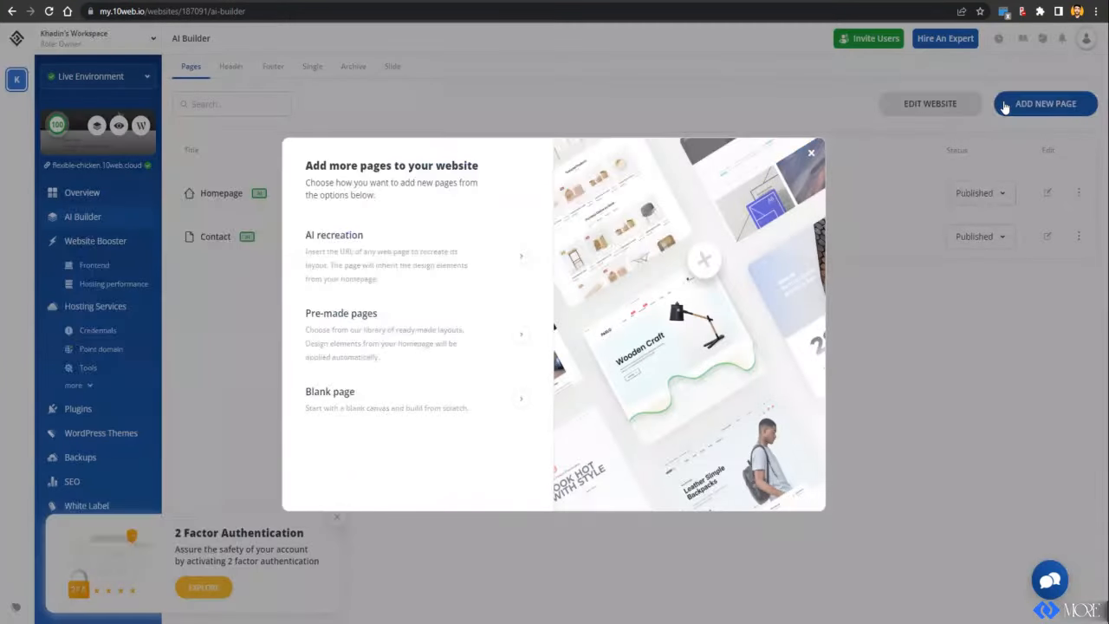
left_click(373, 231)
left_click(464, 267)
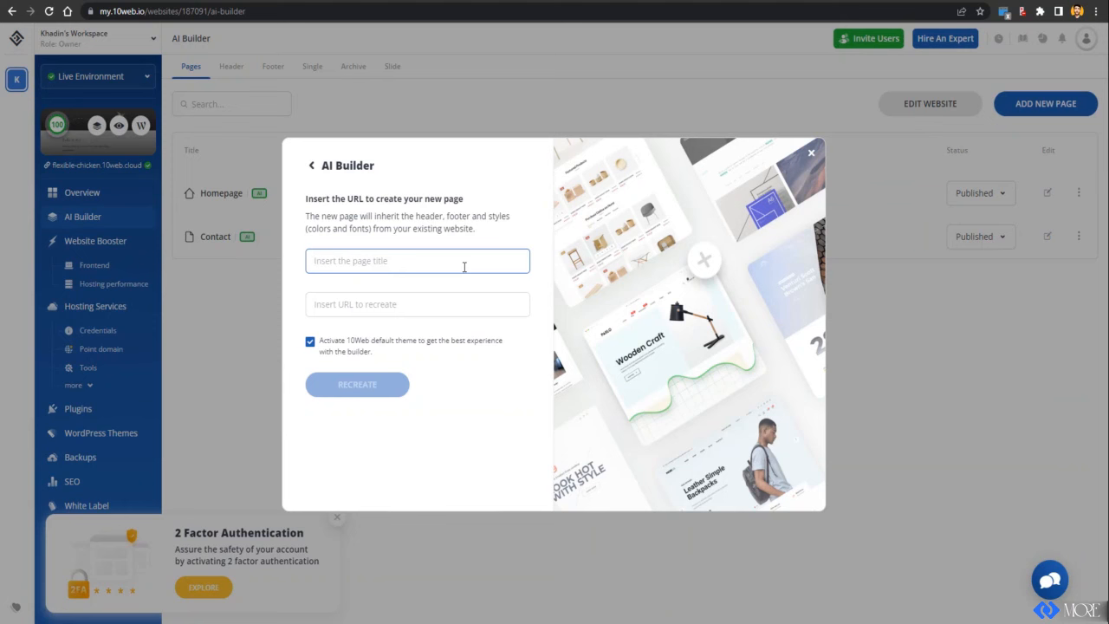
type("Portfolio")
Step: Recreate it from the pasted Webified Hub portfolio URL without the 10Web default theme, then open it for editing
key("Tab")
key("ctrl+v")
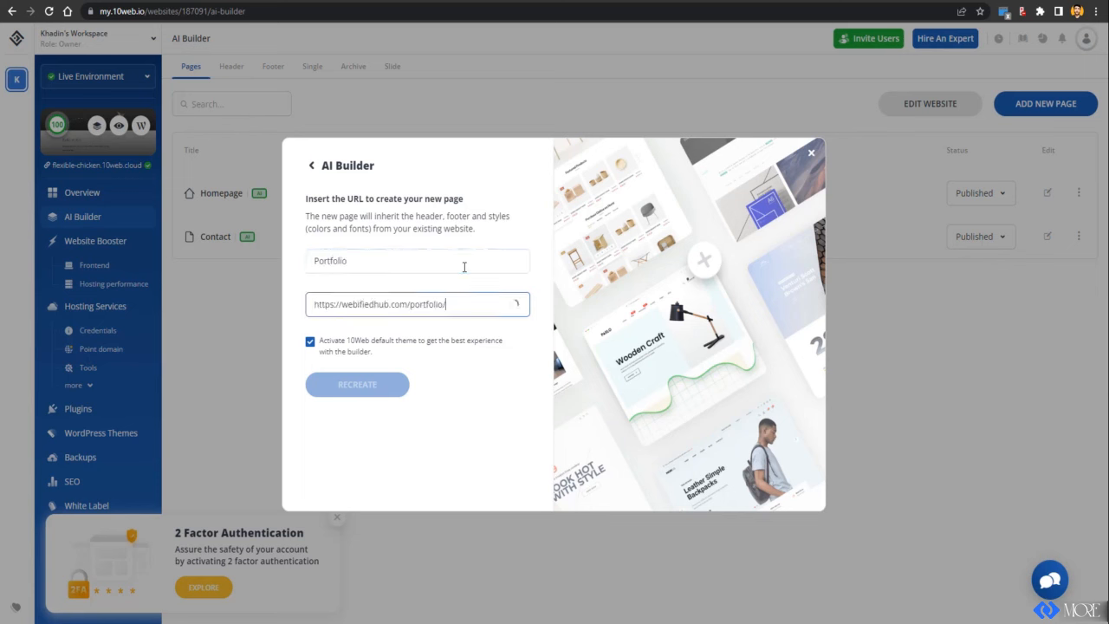
left_click(310, 342)
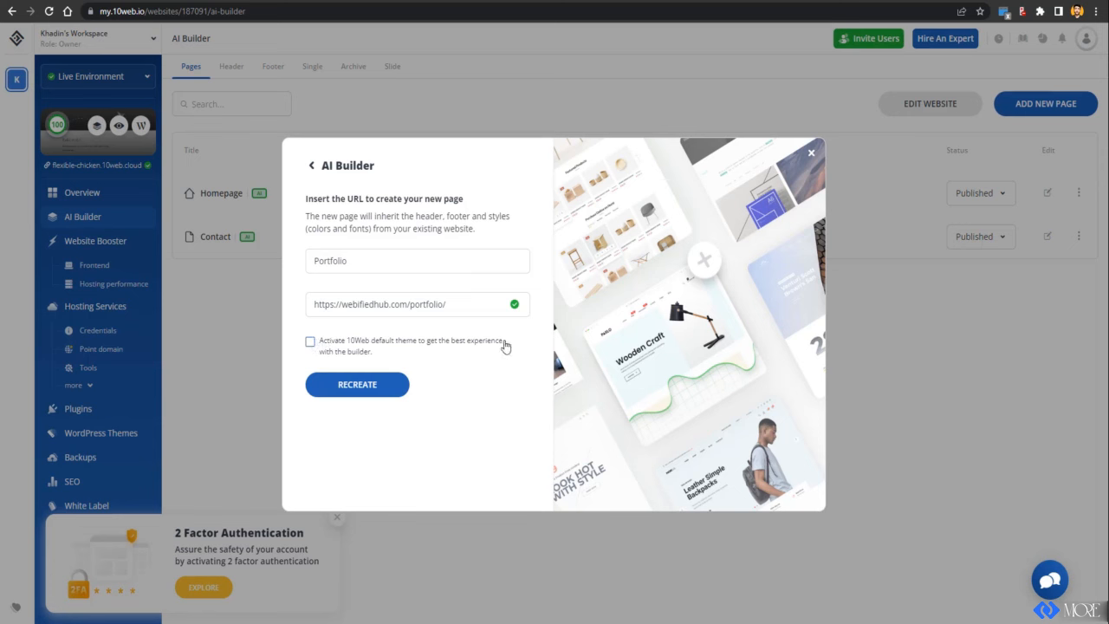
left_click(336, 384)
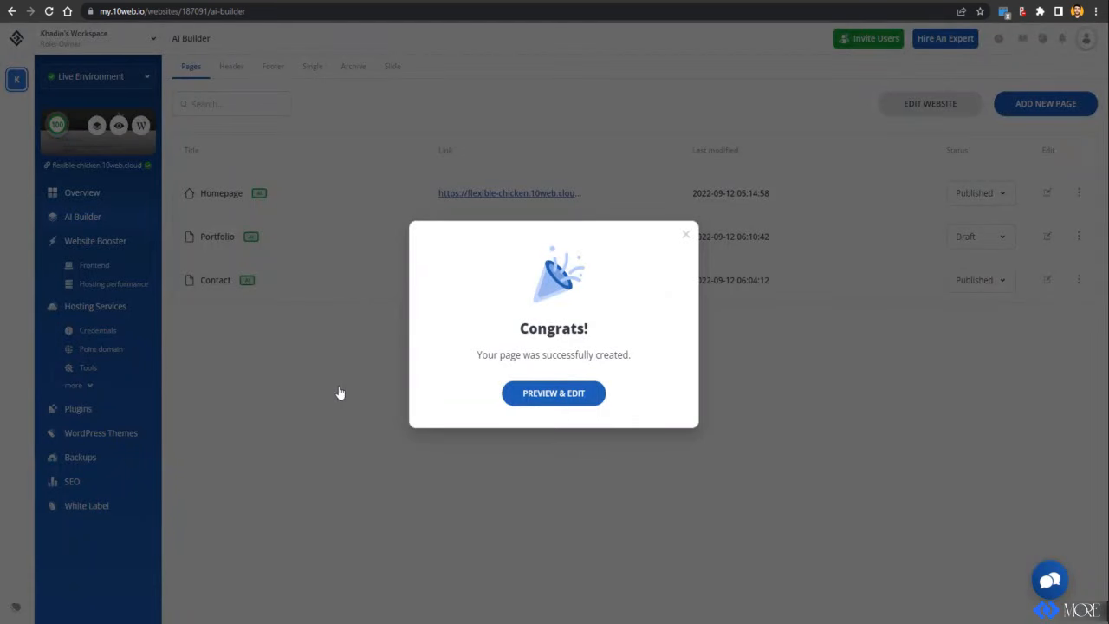
left_click(554, 394)
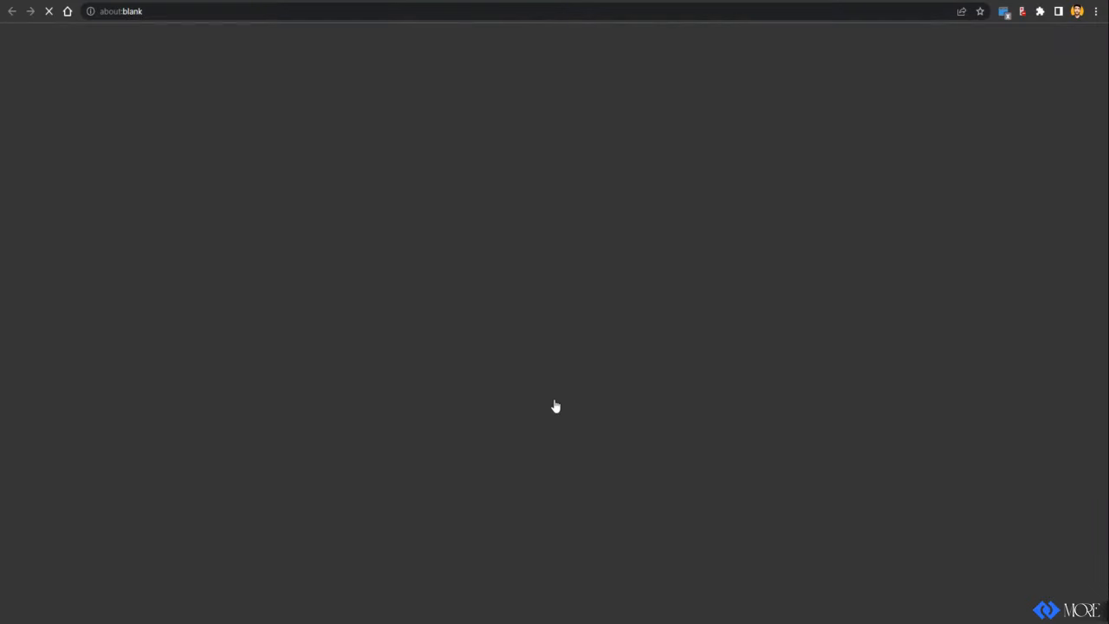
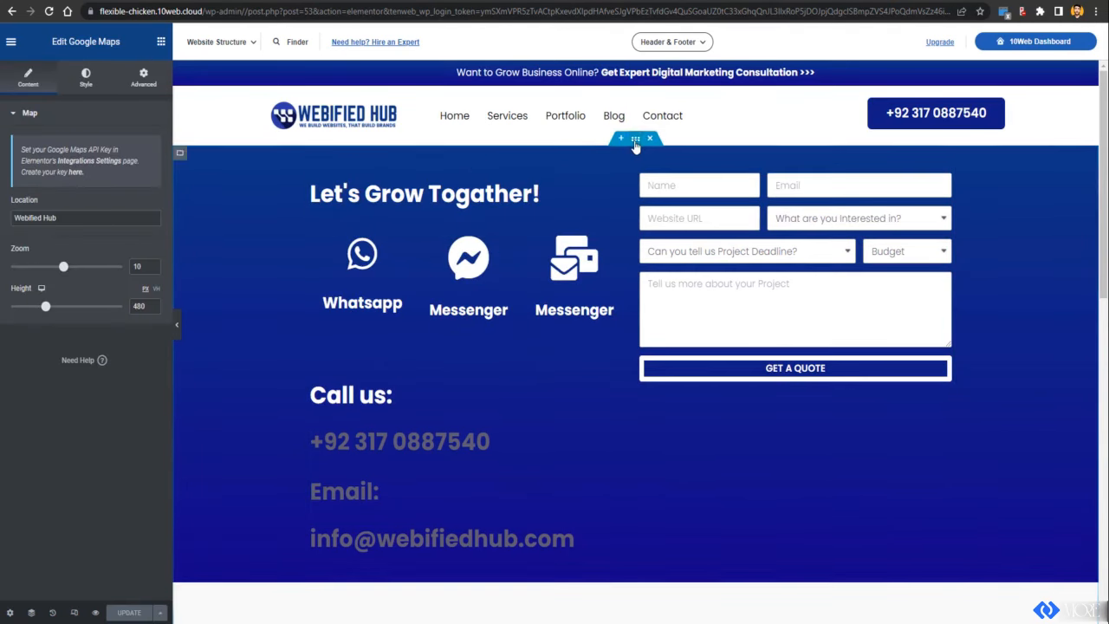
Step: Save the contact container to the library as a template named CONTACT
right_click(636, 146)
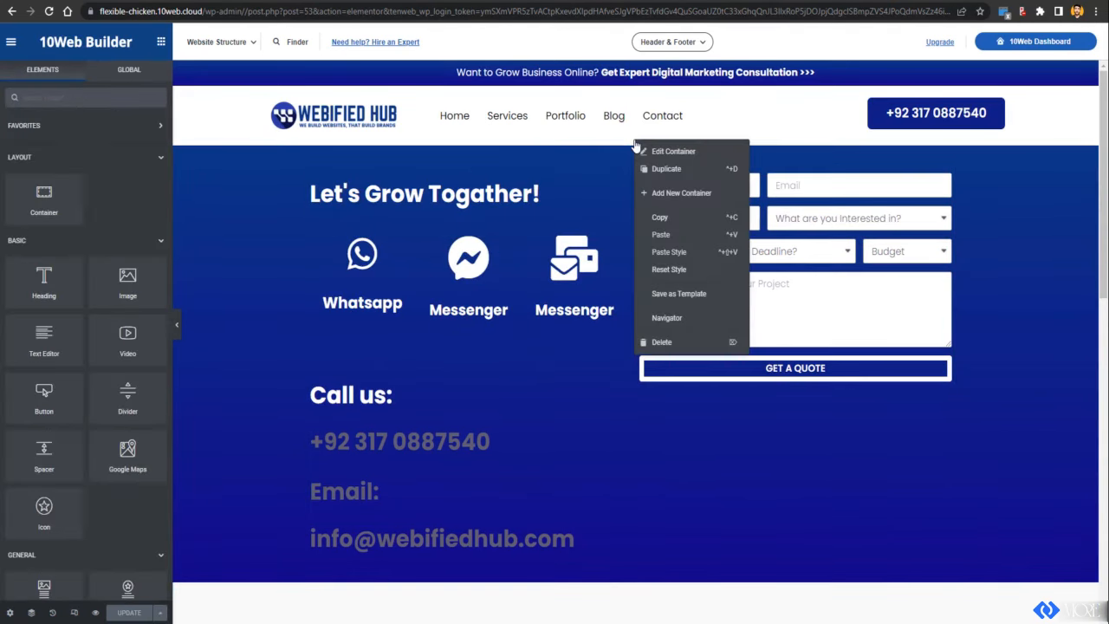
left_click(664, 296)
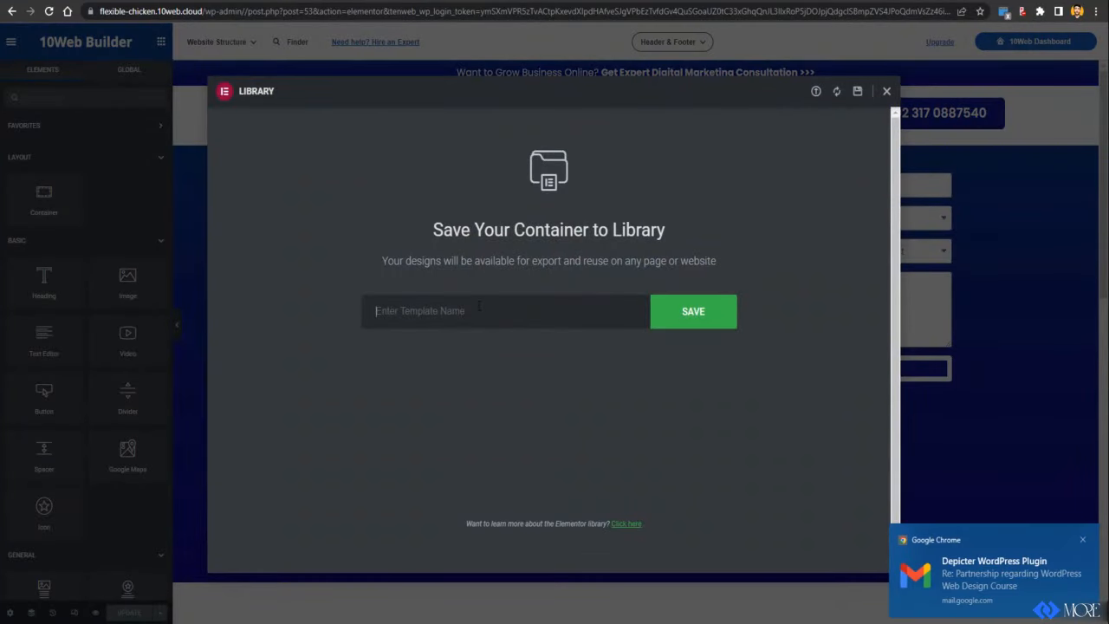
left_click(1083, 541)
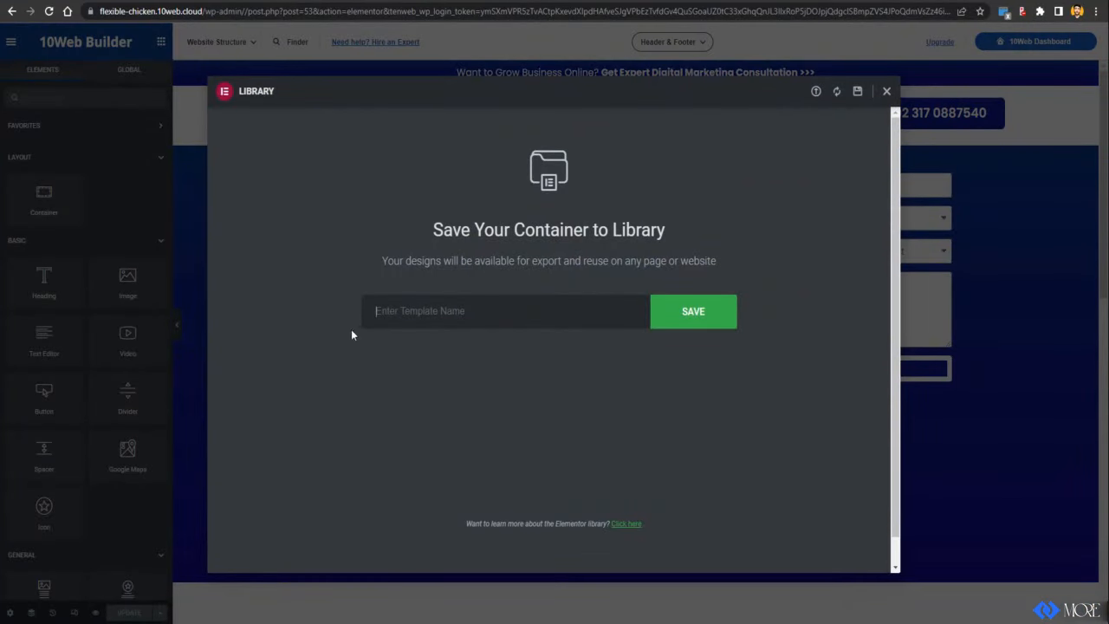
type("CONTACT")
left_click(682, 315)
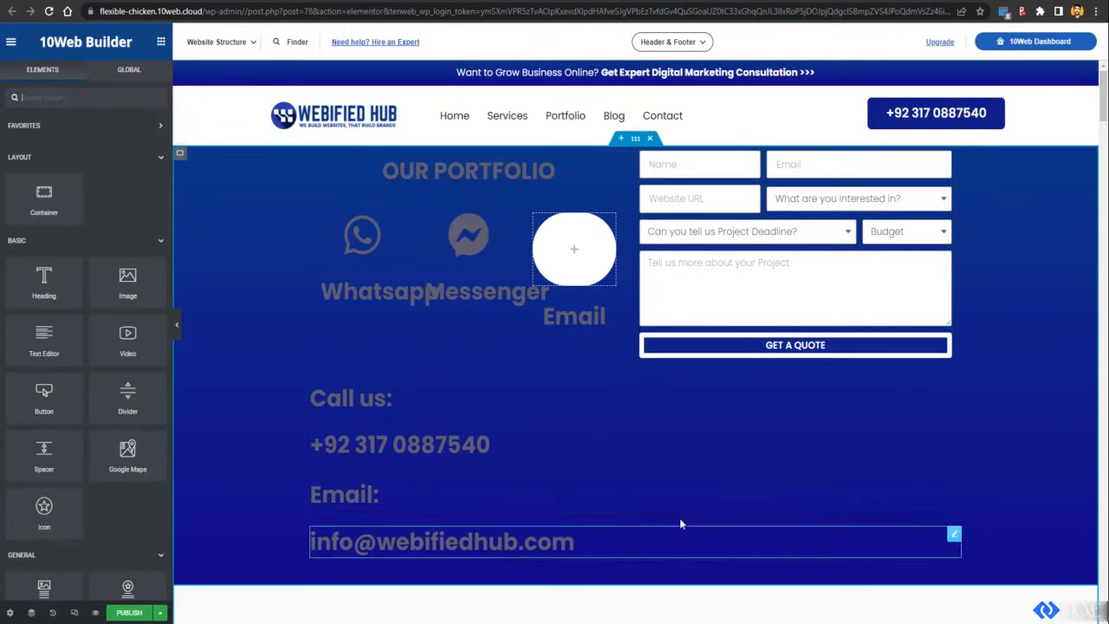
Step: Insert the CONTACT template from My Templates as a new top section, applying its container settings
left_click(620, 138)
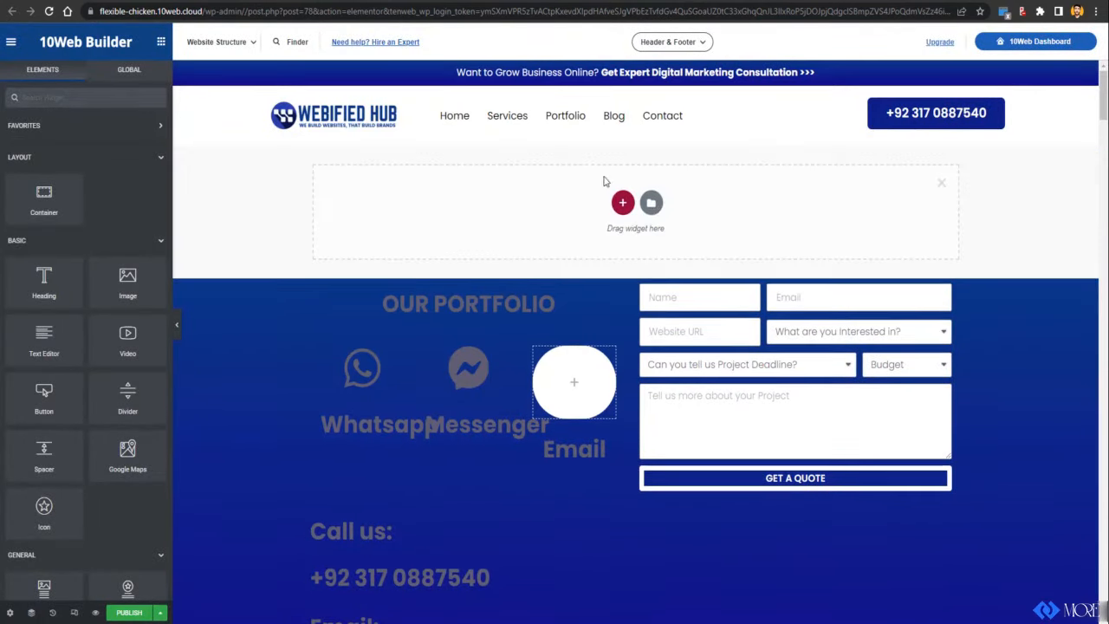
left_click(651, 200)
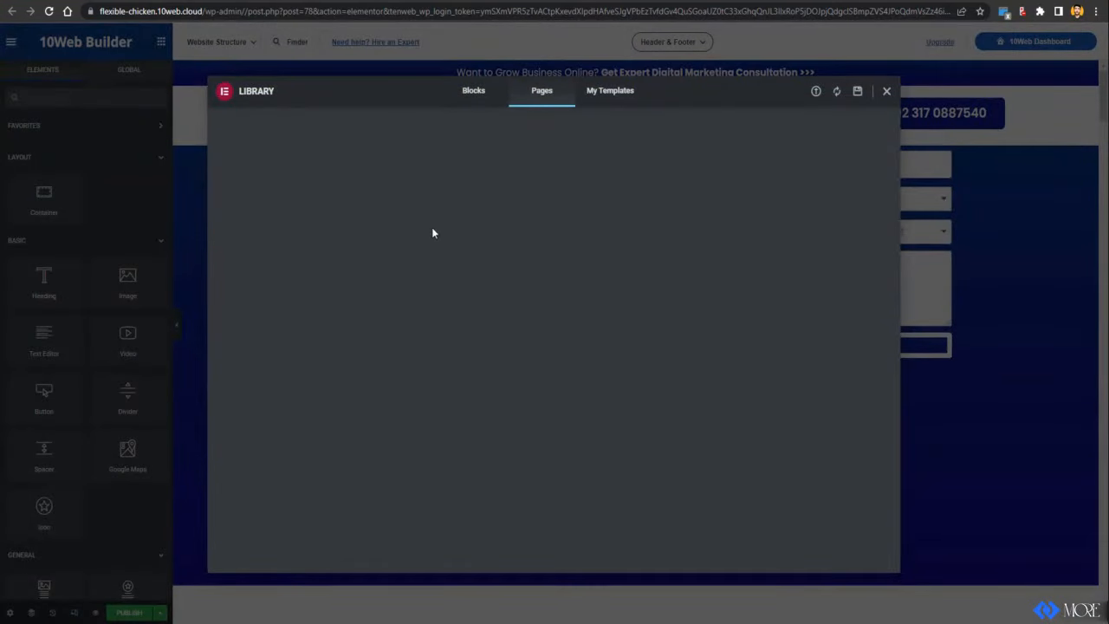
left_click(610, 95)
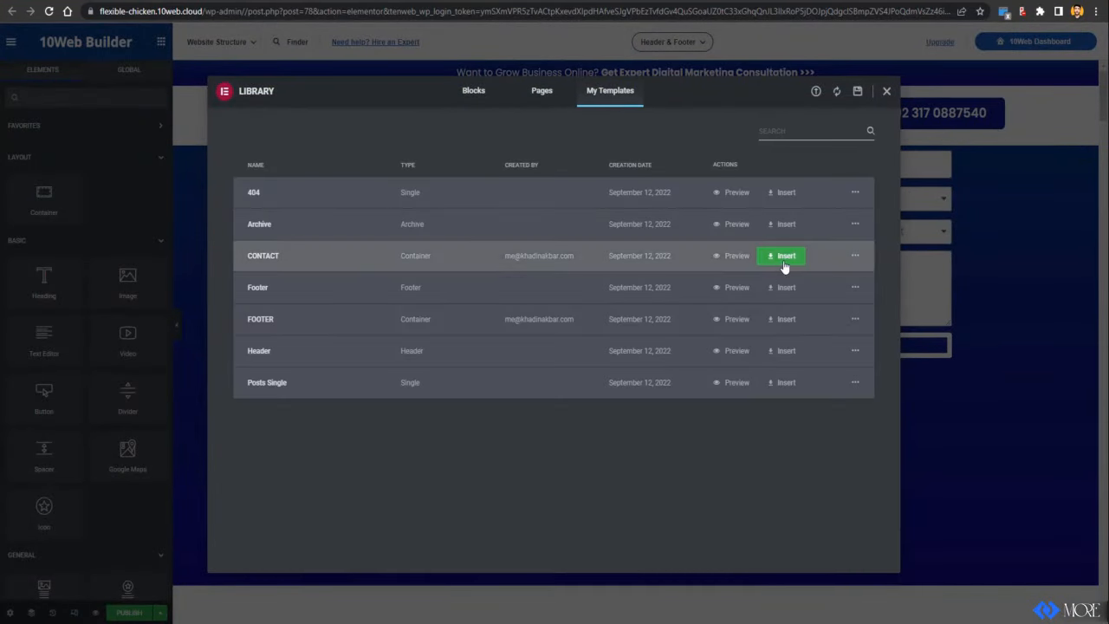
left_click(784, 256)
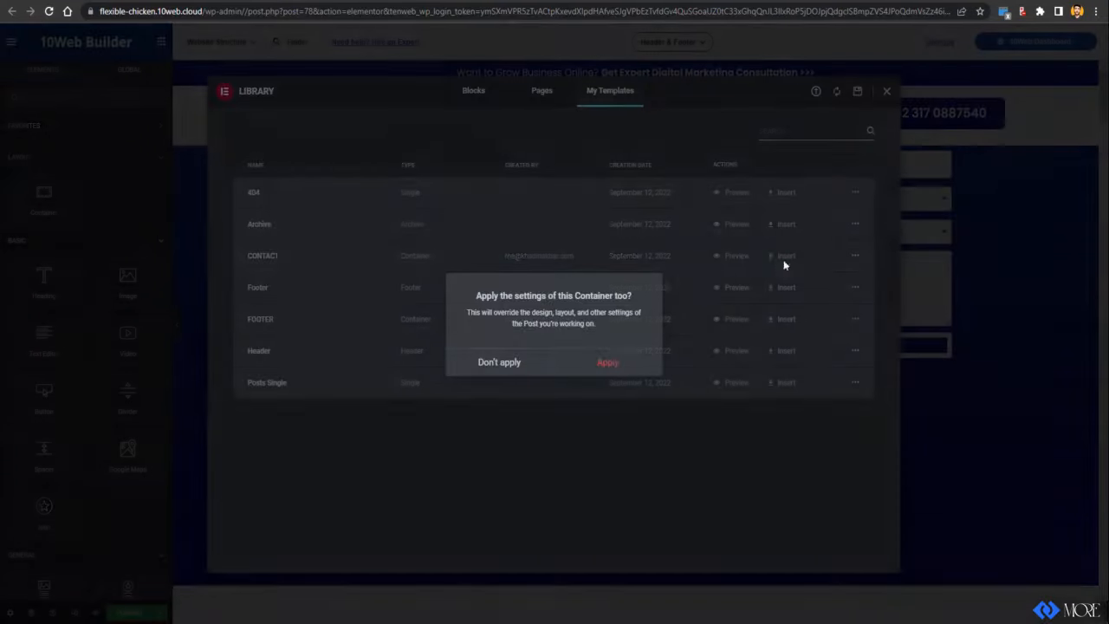
left_click(611, 364)
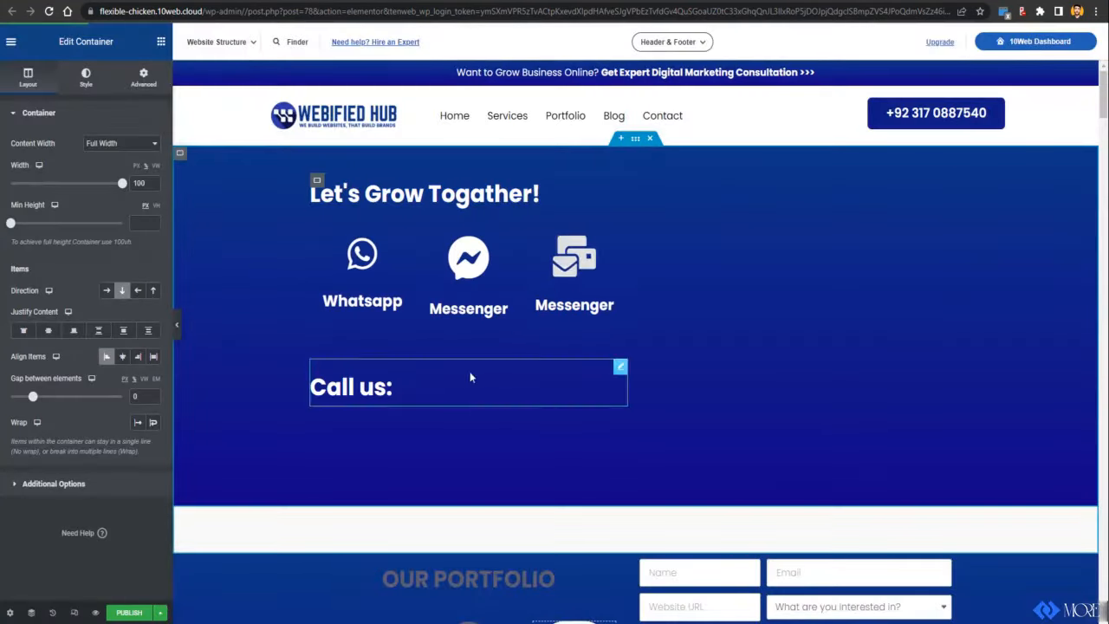
Step: Delete the old OUR PORTFOLIO section, then check the live page and dashboard tabs
scroll(605, 367, "down", 5)
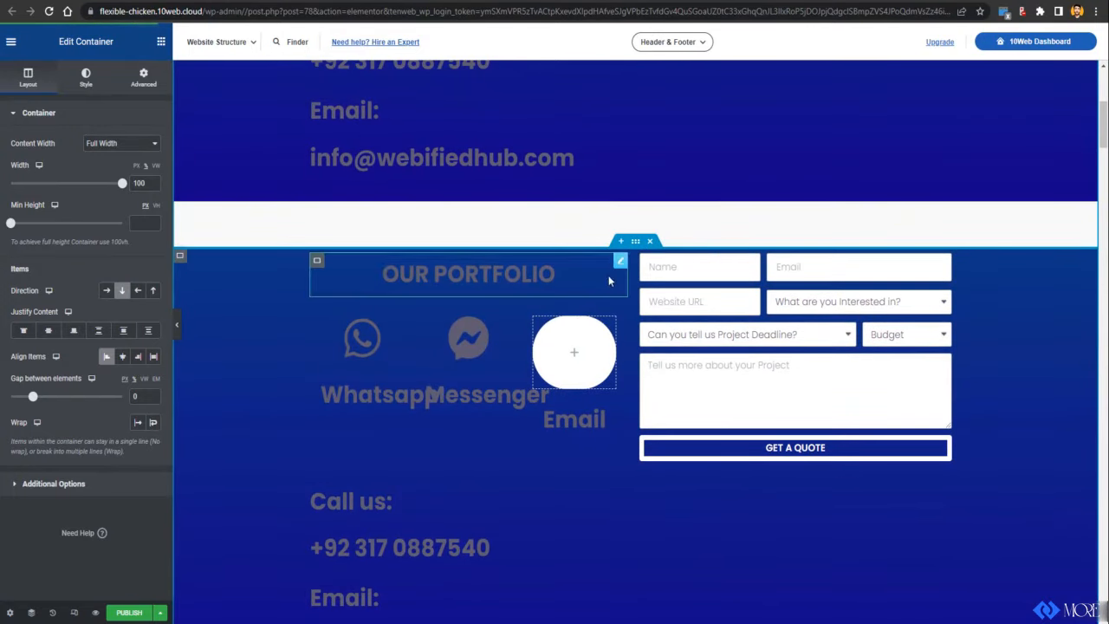
left_click(650, 242)
scroll(646, 315, "up", 5)
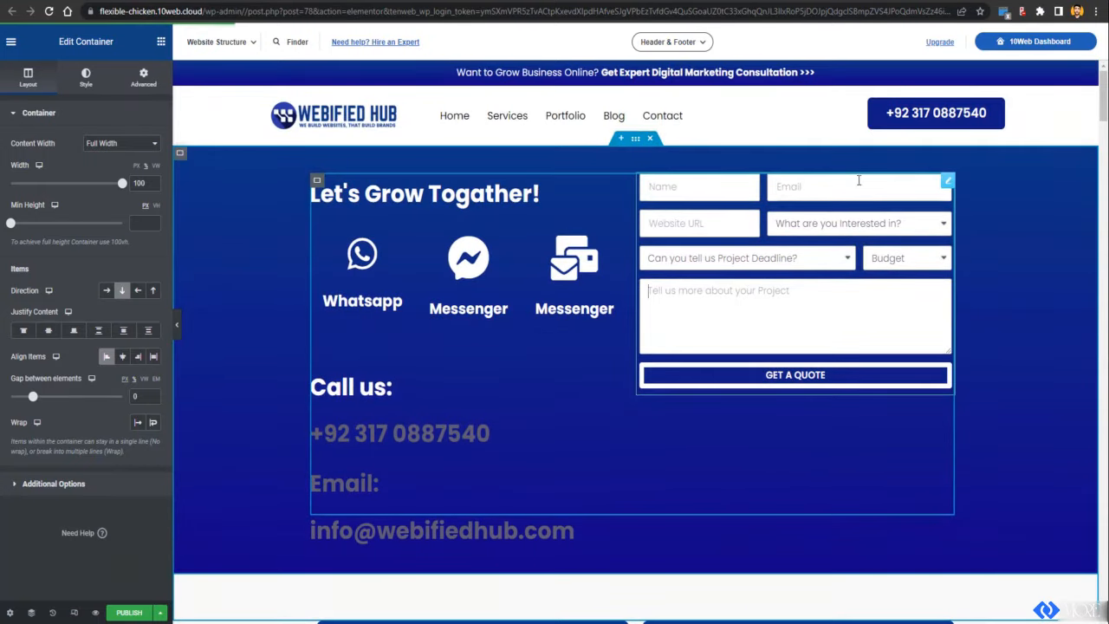
key("ctrl+Tab")
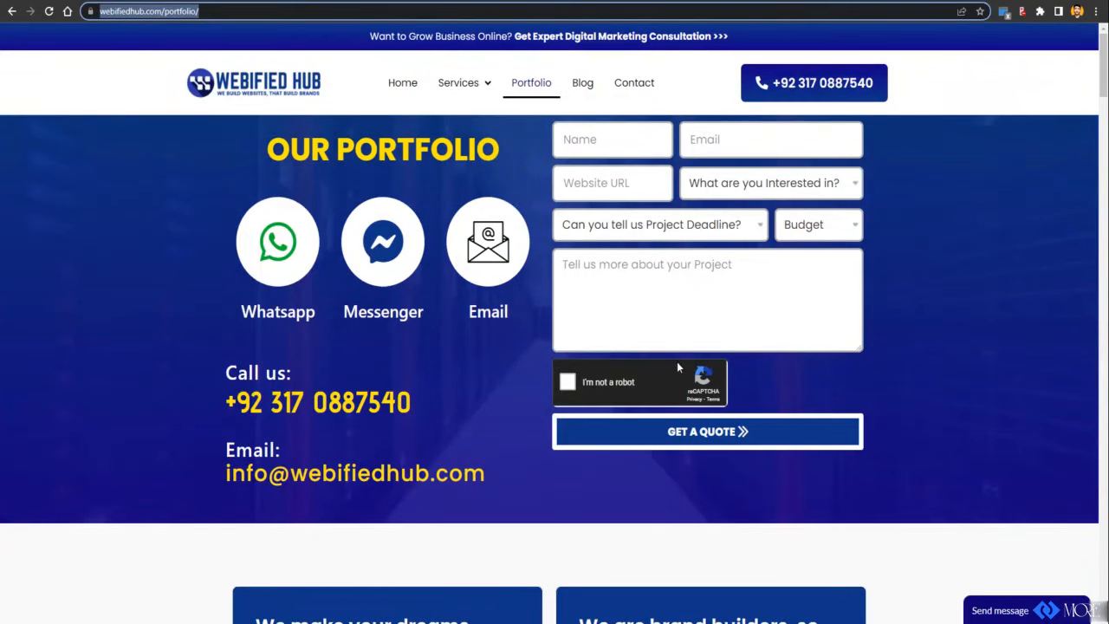
key("ctrl+Tab")
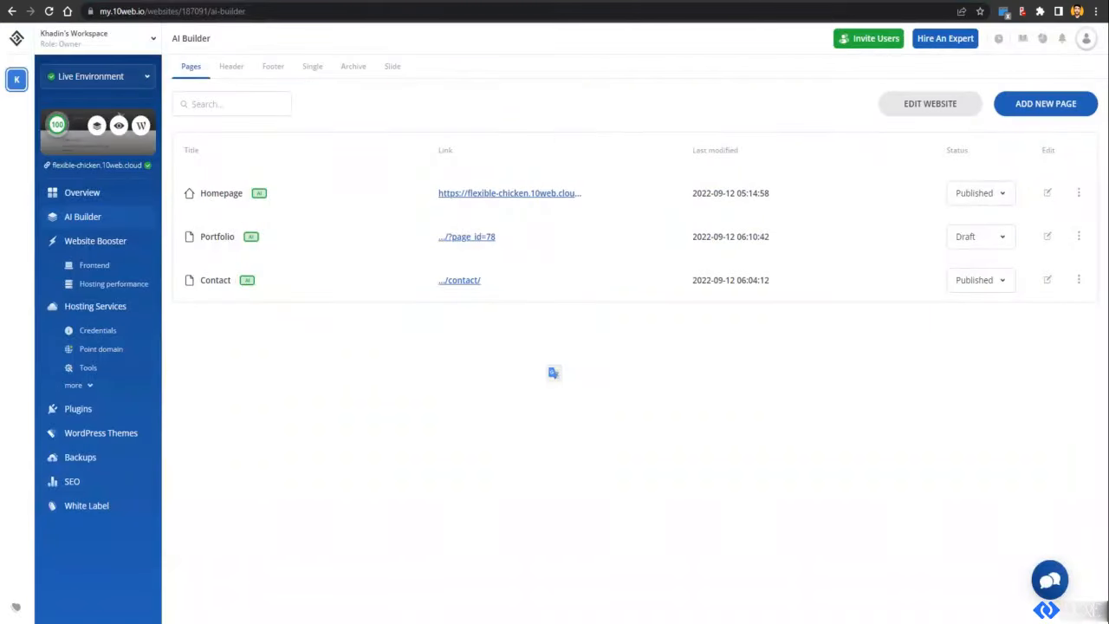
key("ctrl+Tab")
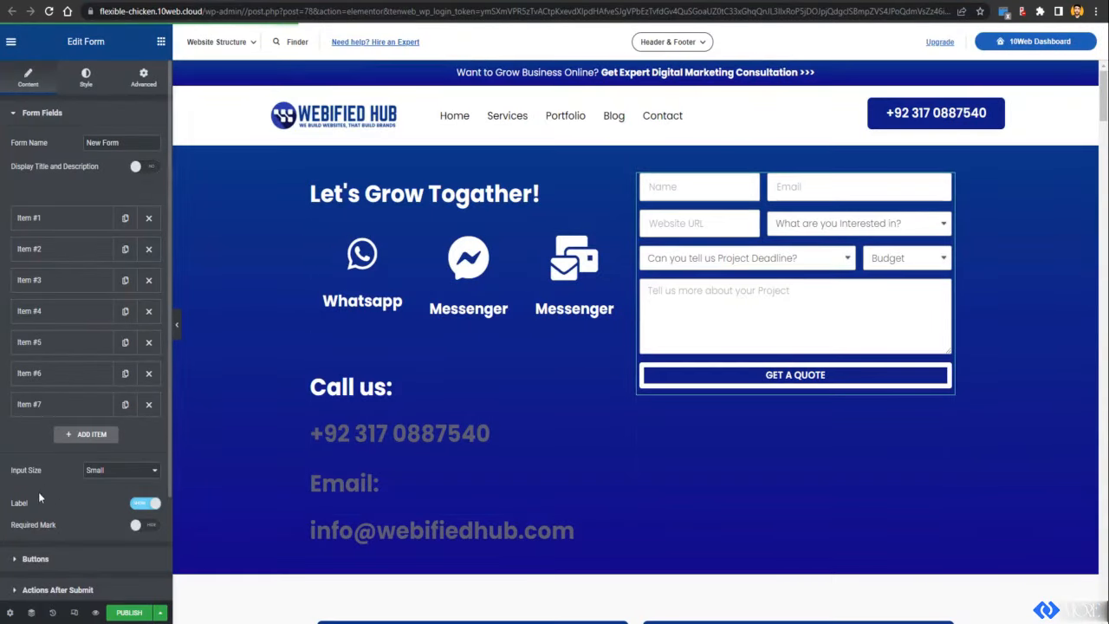
Step: Select the contact form and inspect the settings of its Item #7 and Item #8 fields
left_click(92, 434)
scroll(63, 448, "down", 1)
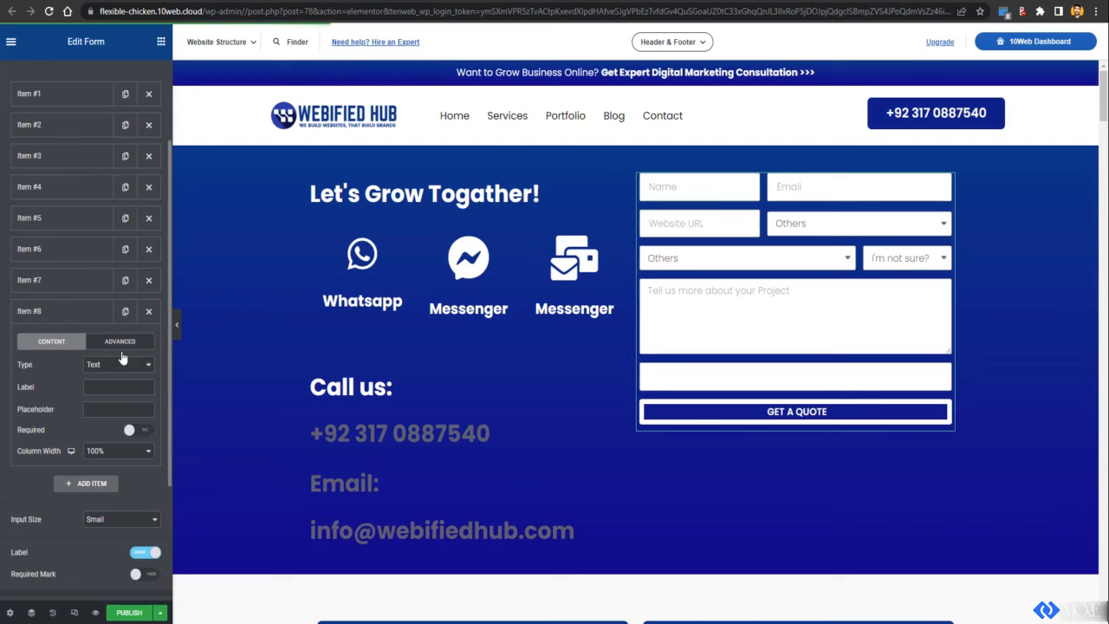
left_click(124, 364)
scroll(122, 485, "down", 1)
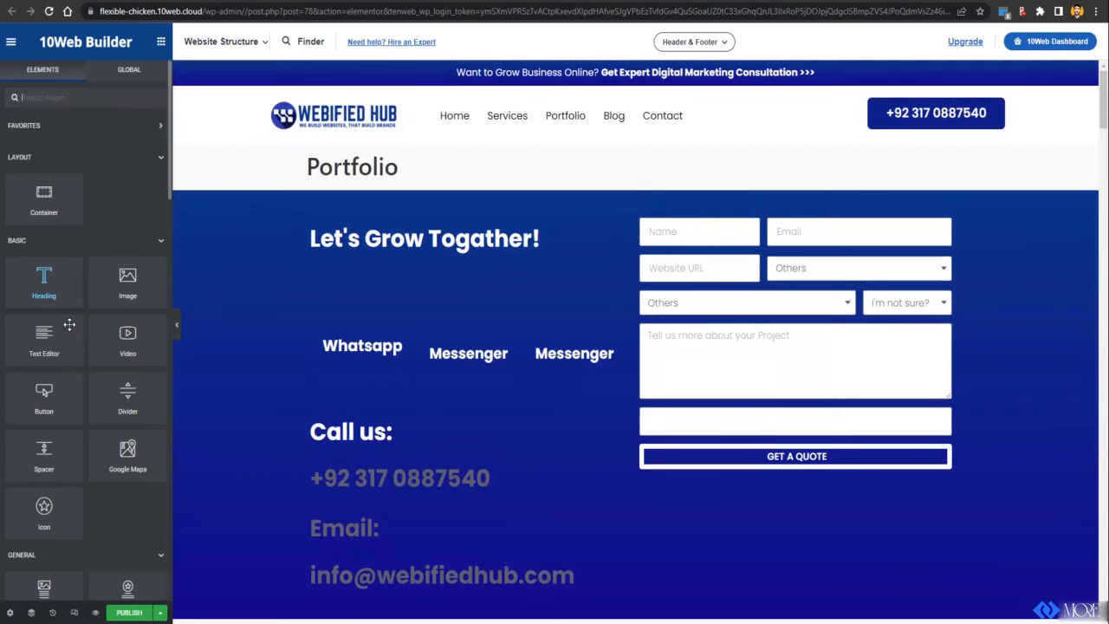
left_click(816, 311)
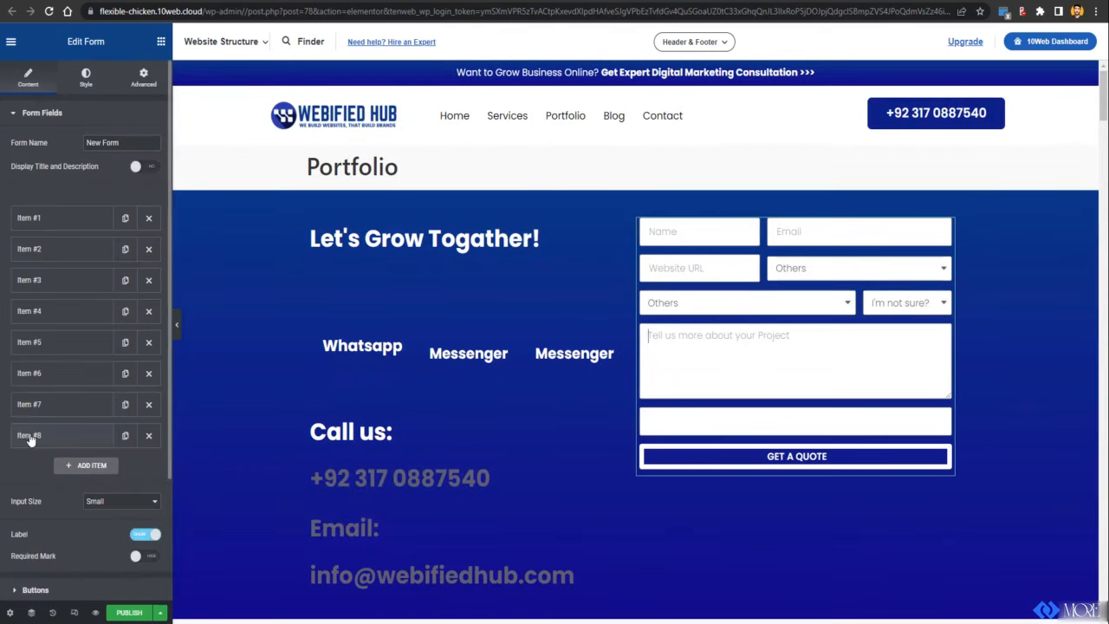
left_click(68, 402)
scroll(33, 457, "down", 2)
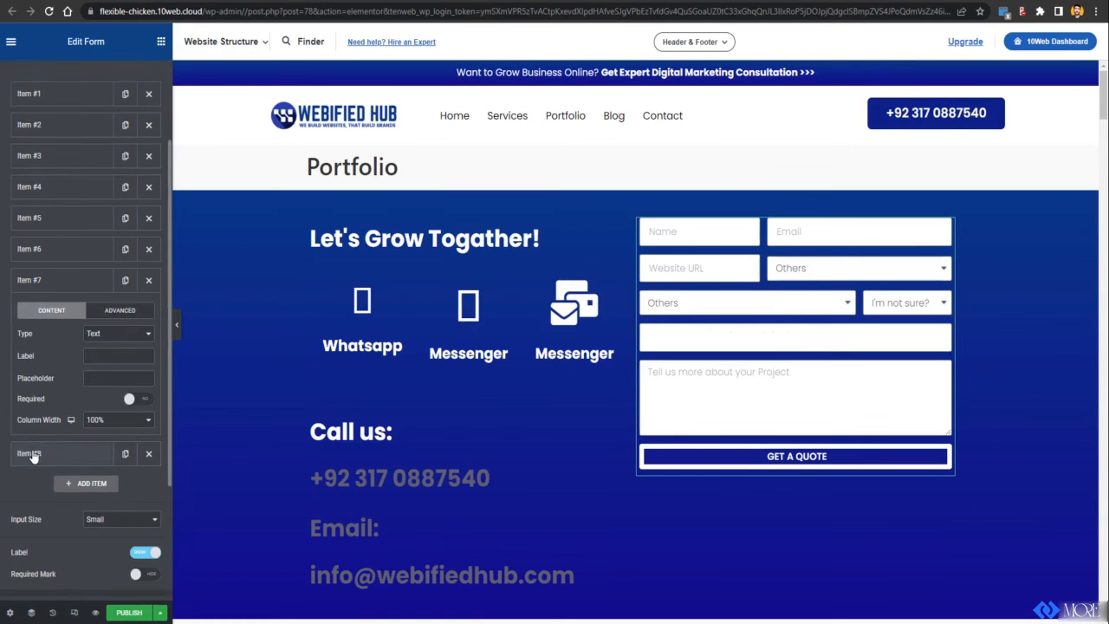
left_click(66, 465)
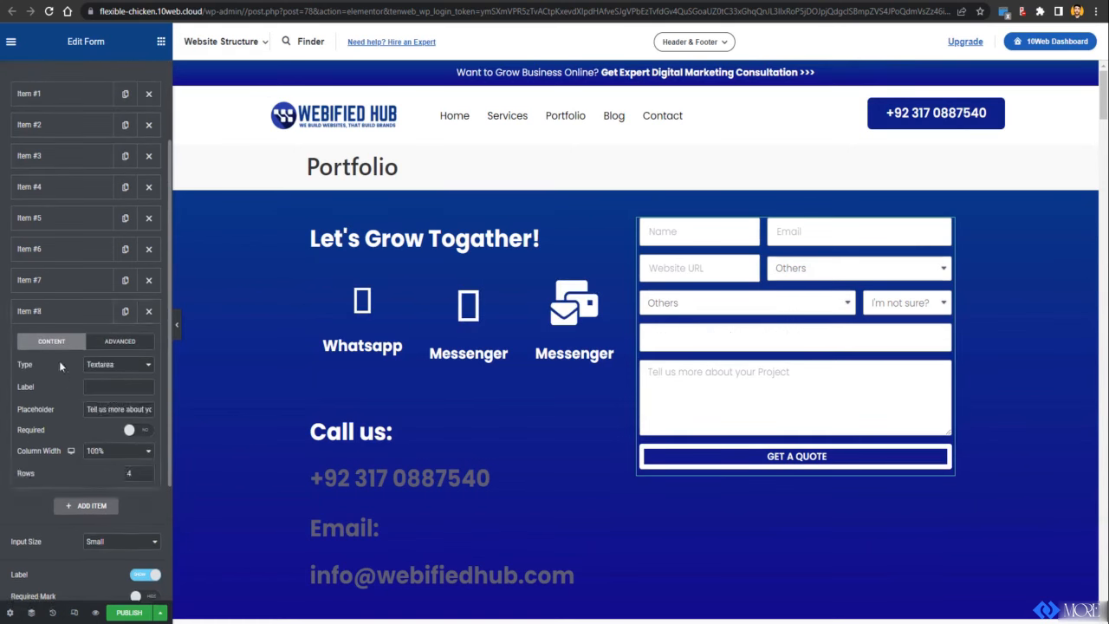
left_click(25, 313)
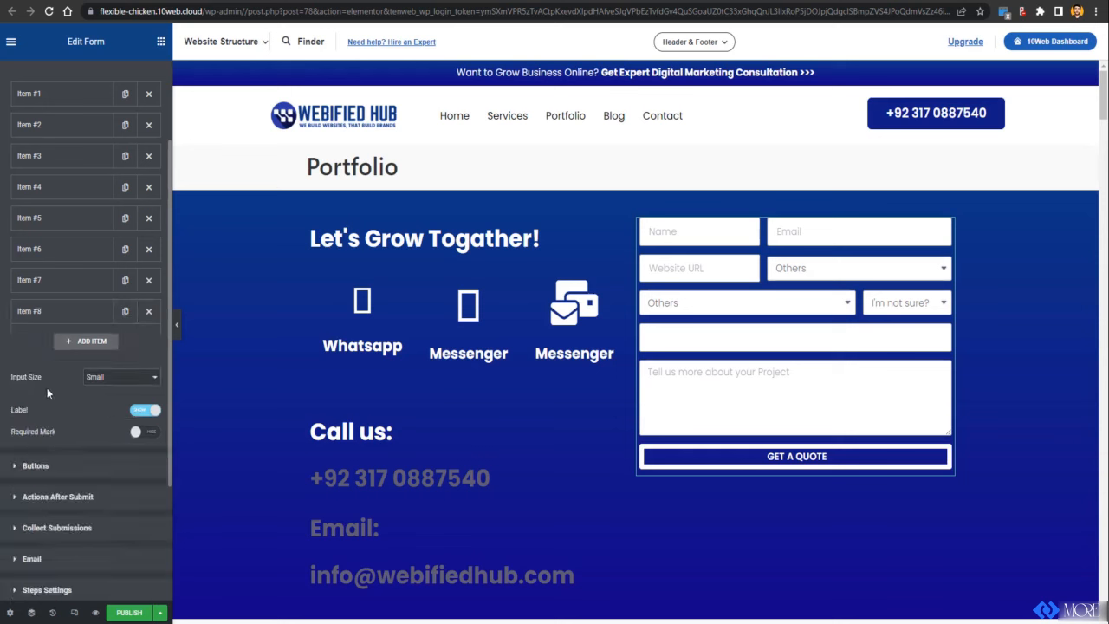
Step: Add a new reCAPTCHA field and drag it above Item #8
left_click(75, 342)
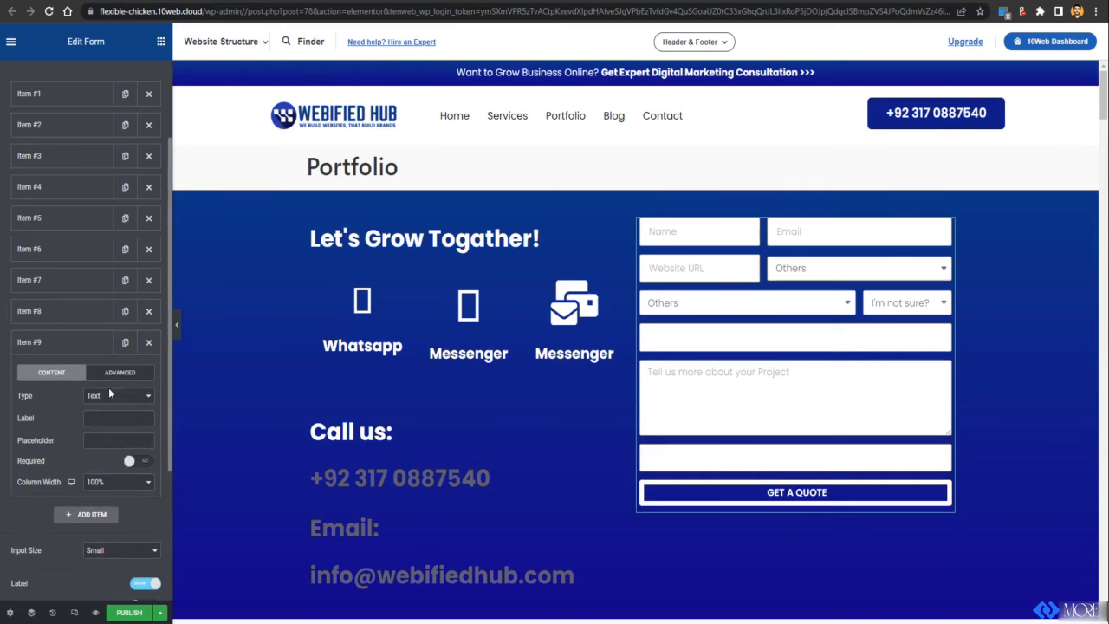
left_click(110, 396)
scroll(111, 527, "down", 1)
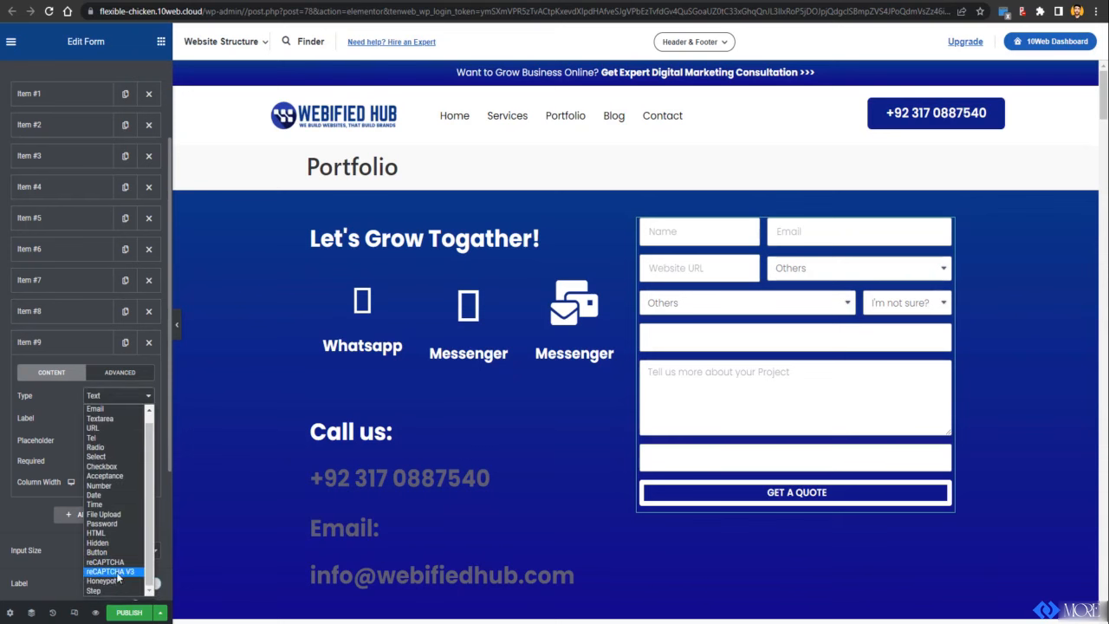
left_click(117, 563)
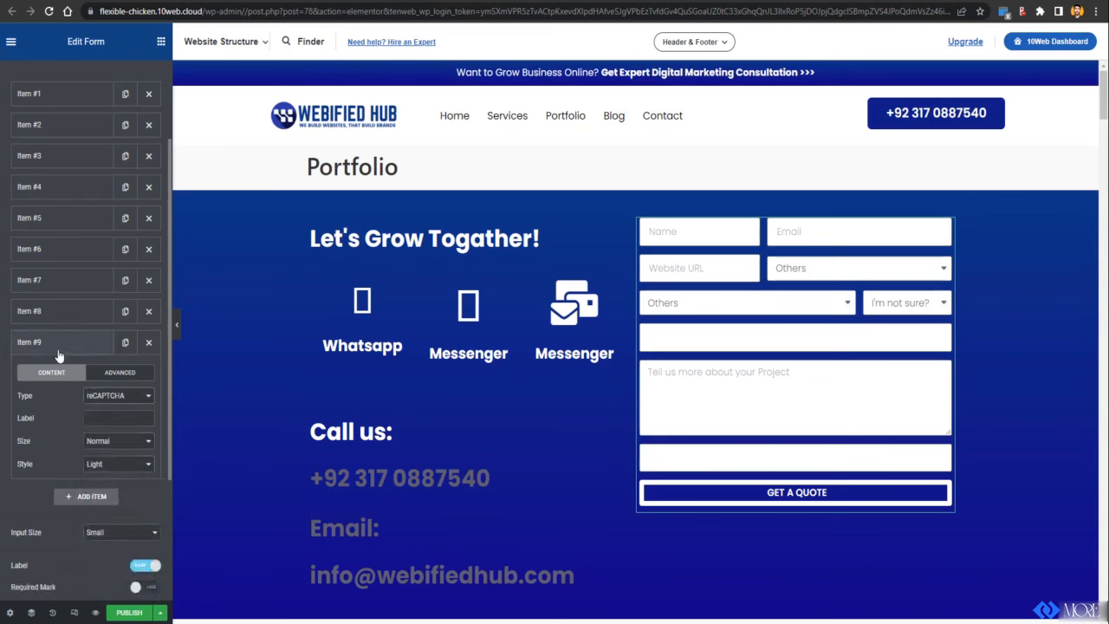
left_click_drag(59, 351, 65, 314)
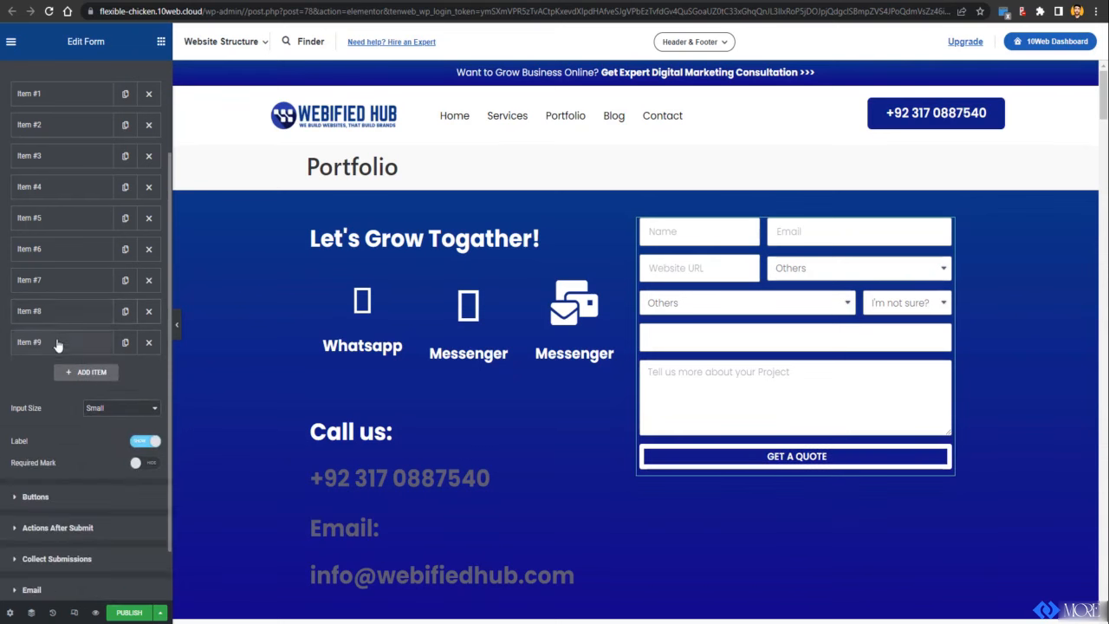
left_click(56, 345)
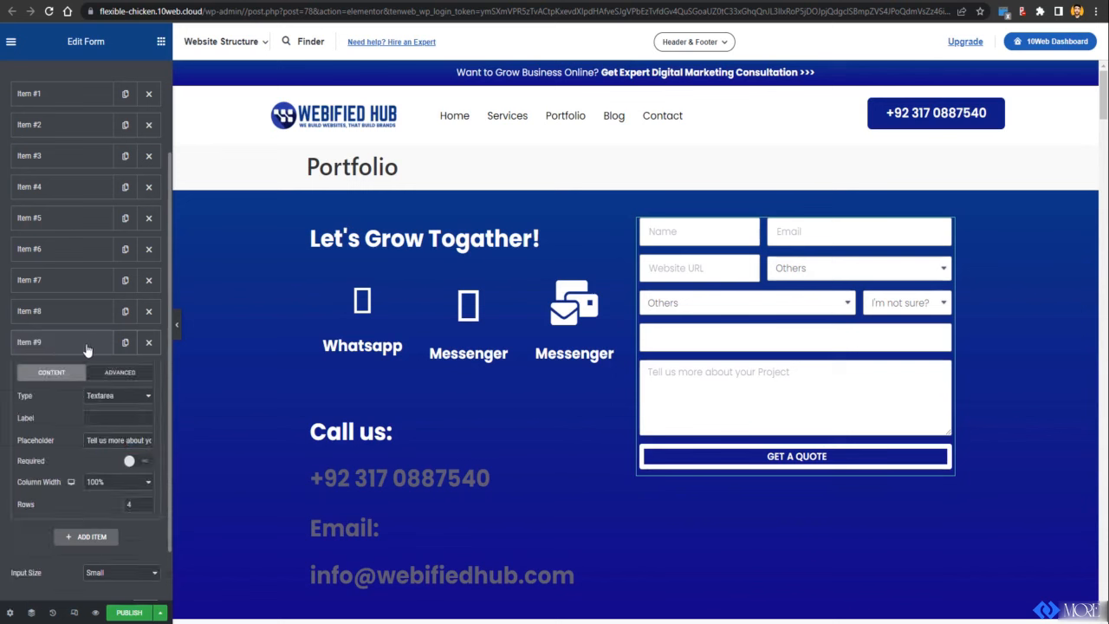
left_click(87, 347)
Step: Keep the reCAPTCHA field's type, with size Normal and style Light
left_click(69, 312)
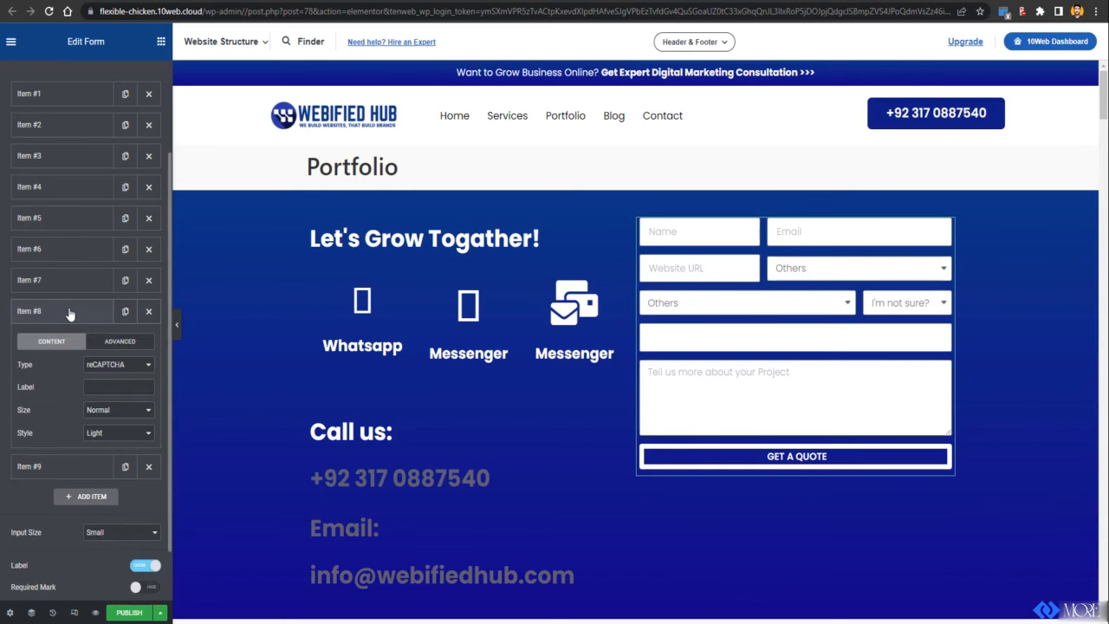
left_click(116, 367)
left_click(114, 369)
left_click(108, 412)
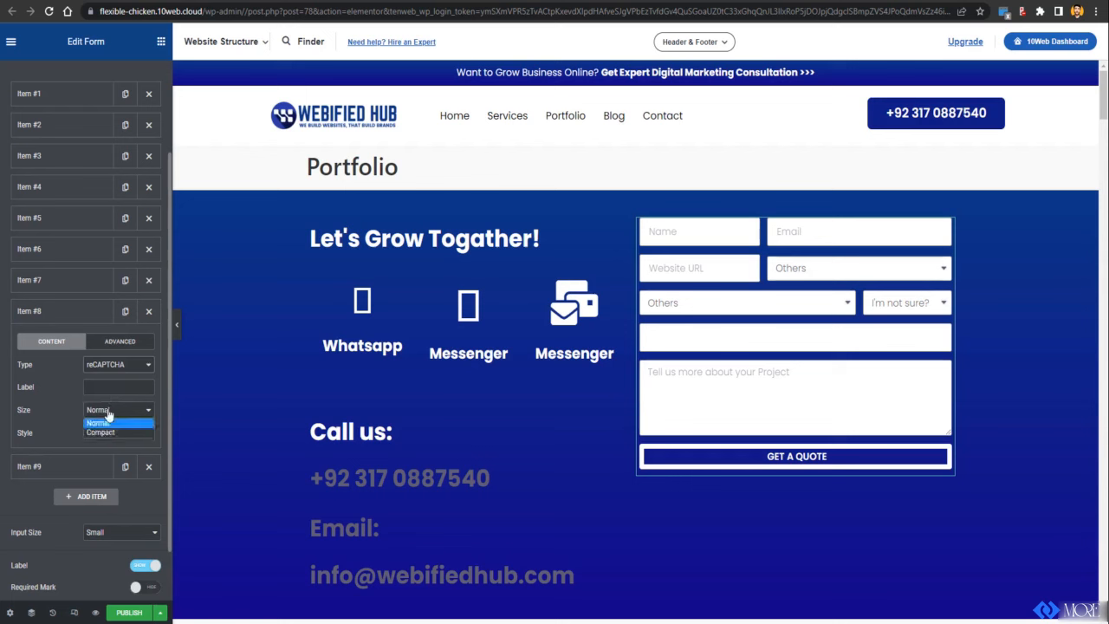
left_click(102, 424)
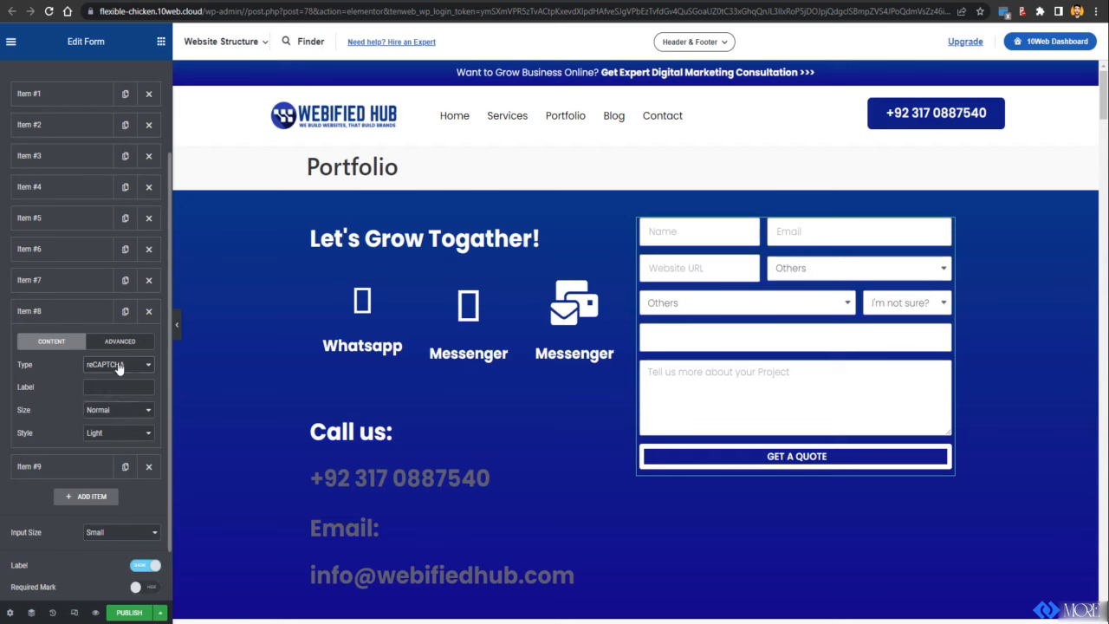
left_click(119, 369)
left_click(120, 369)
scroll(683, 389, "down", 2)
scroll(747, 390, "down", 7)
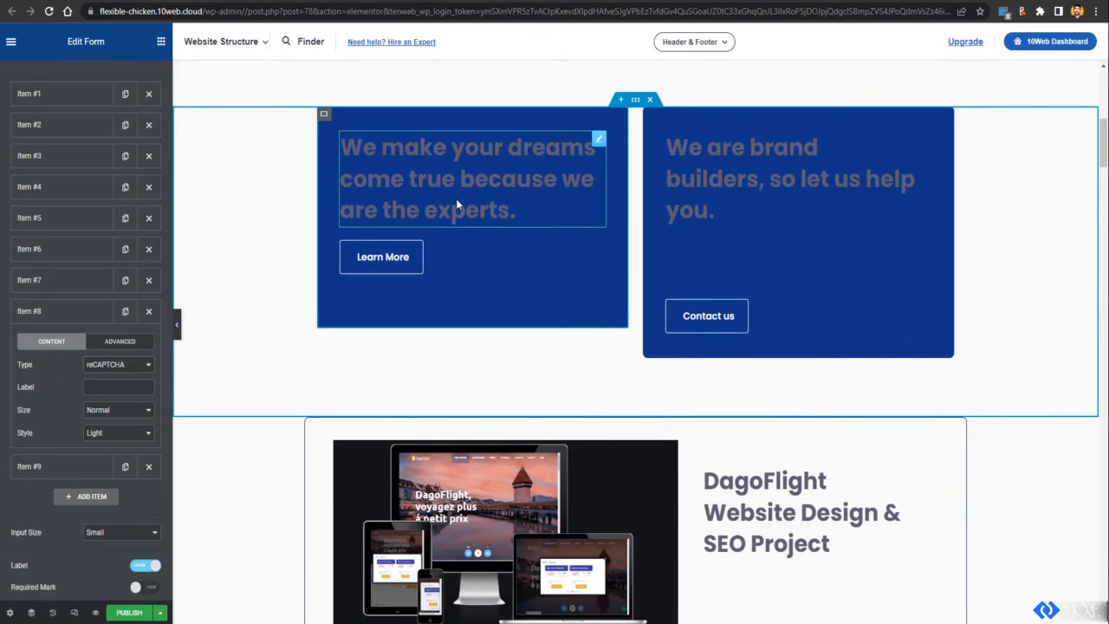
Step: Replace the Contact us button's # link with the Contact page
left_click(455, 198)
left_click(808, 182)
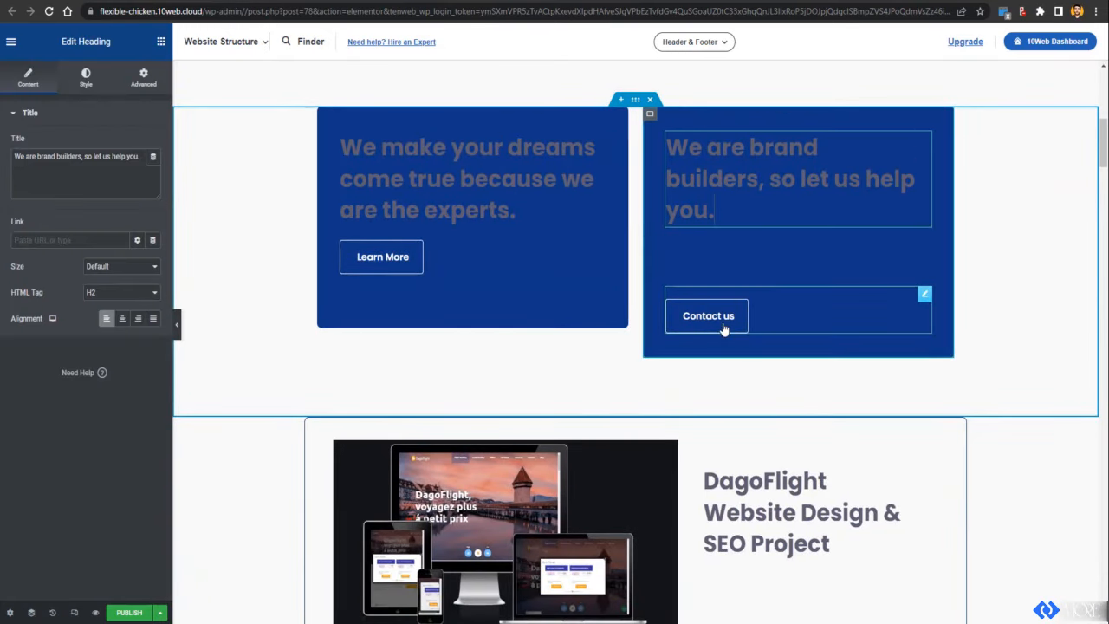
left_click(379, 261)
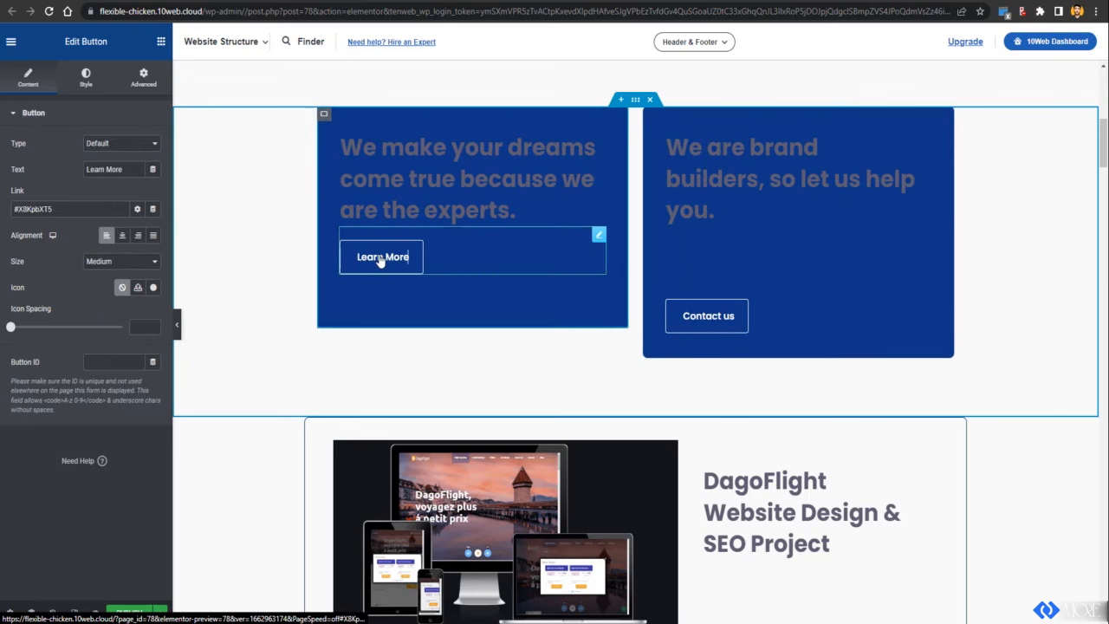
double_click(46, 209)
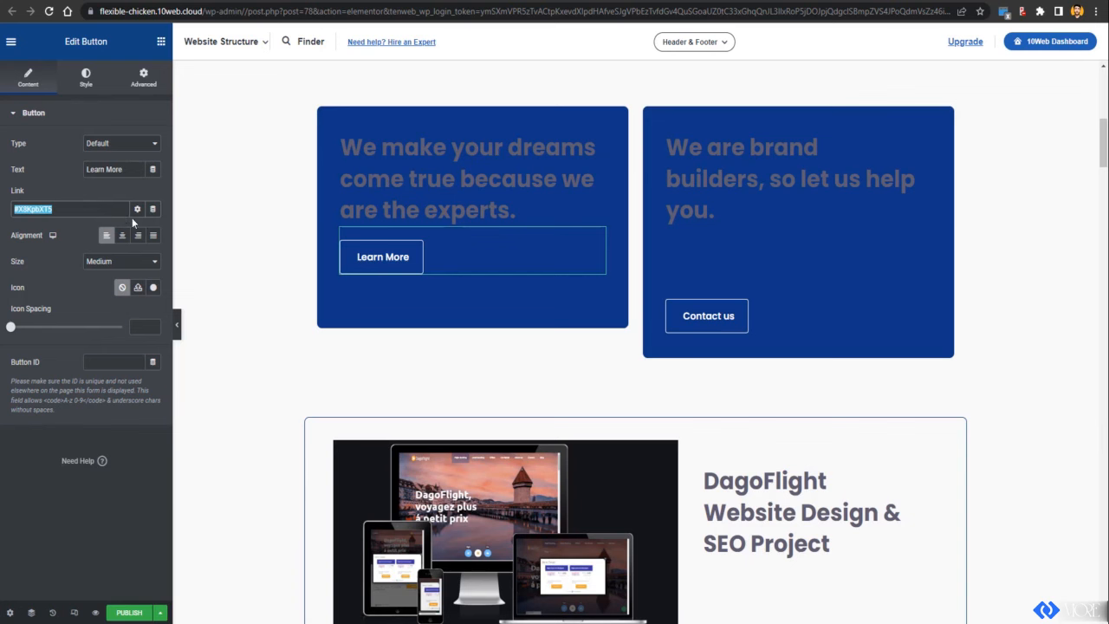
left_click(715, 323)
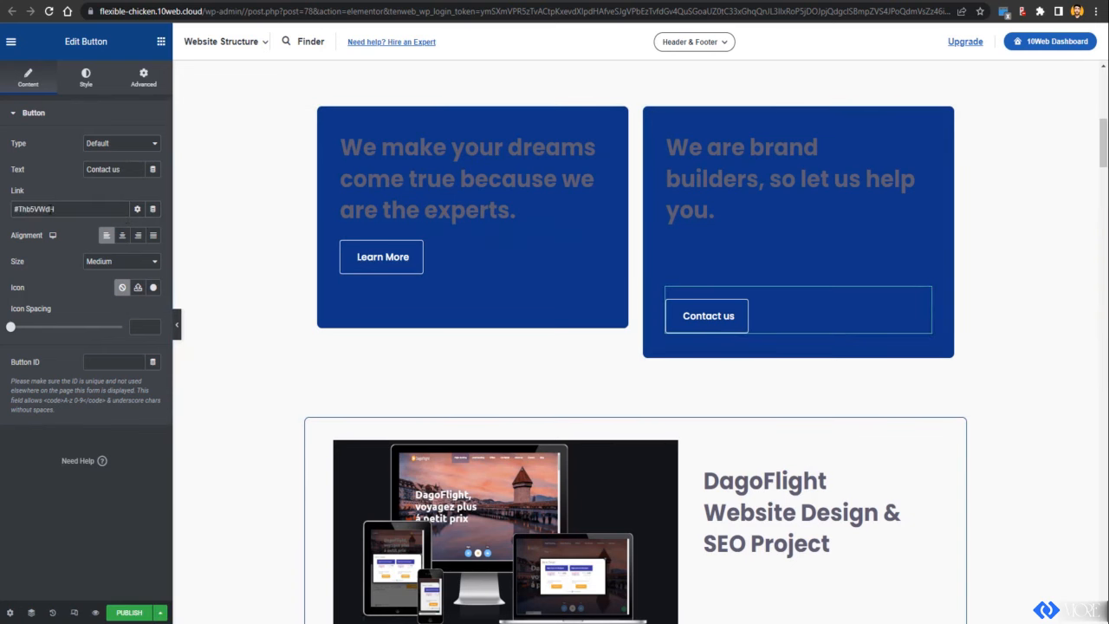
double_click(52, 209)
type("CON")
type("ntact")
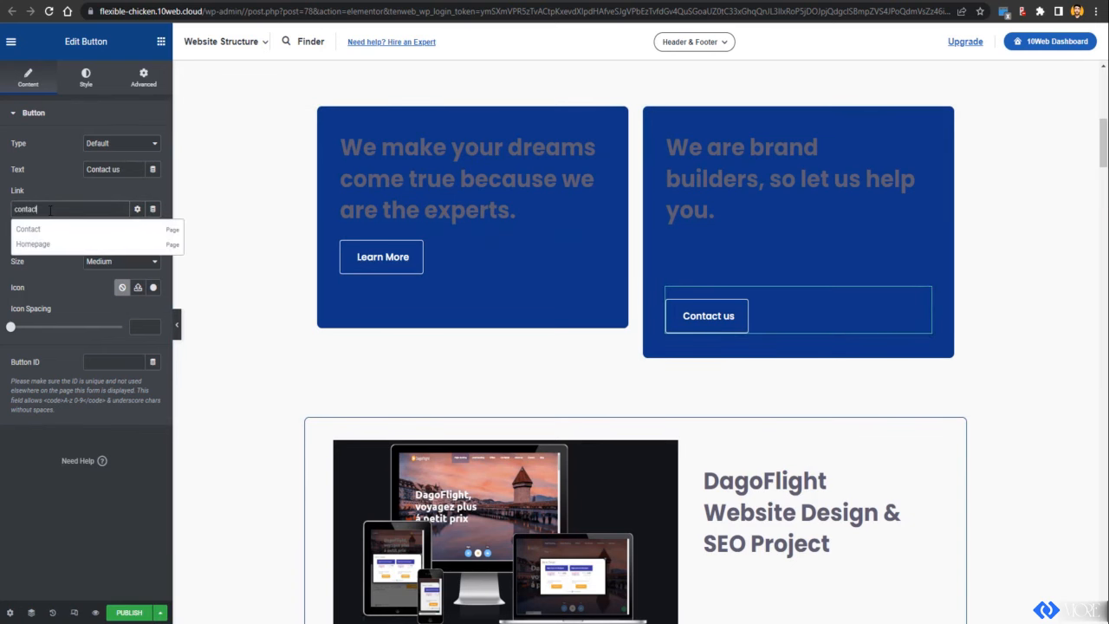
left_click(37, 232)
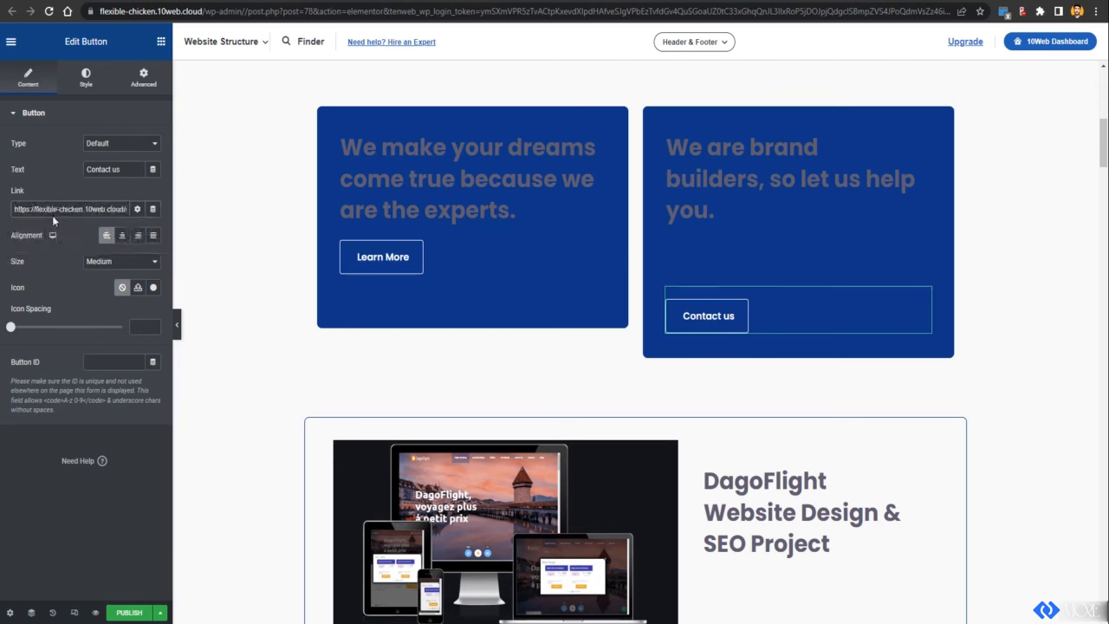
Step: Replace the Learn More button's # link with a suggested site page
left_click(400, 275)
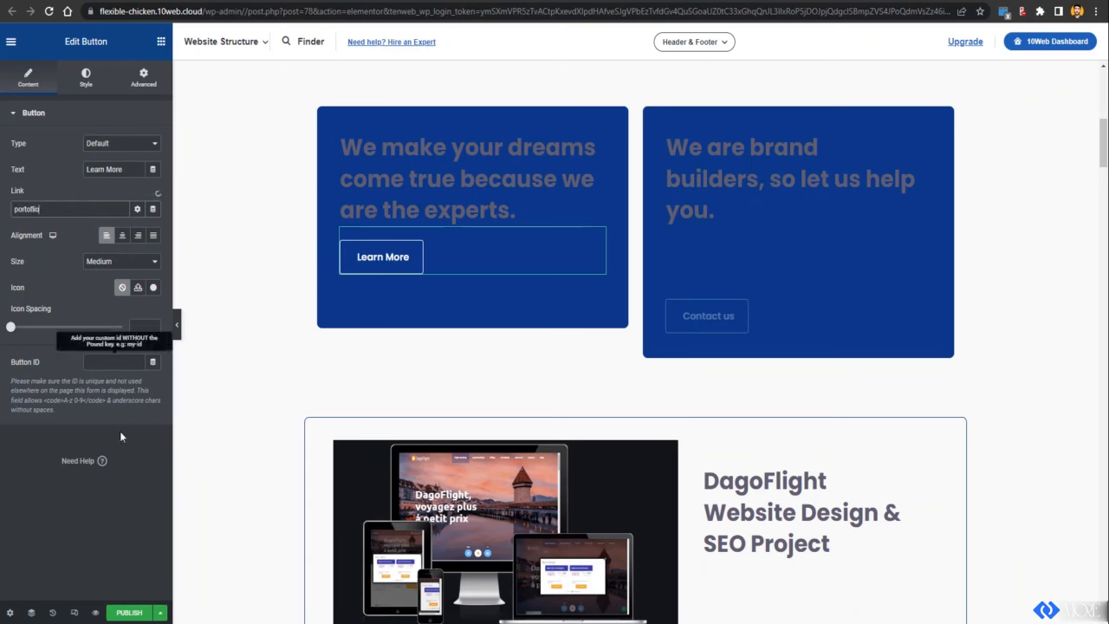
double_click(53, 209)
type("abou")
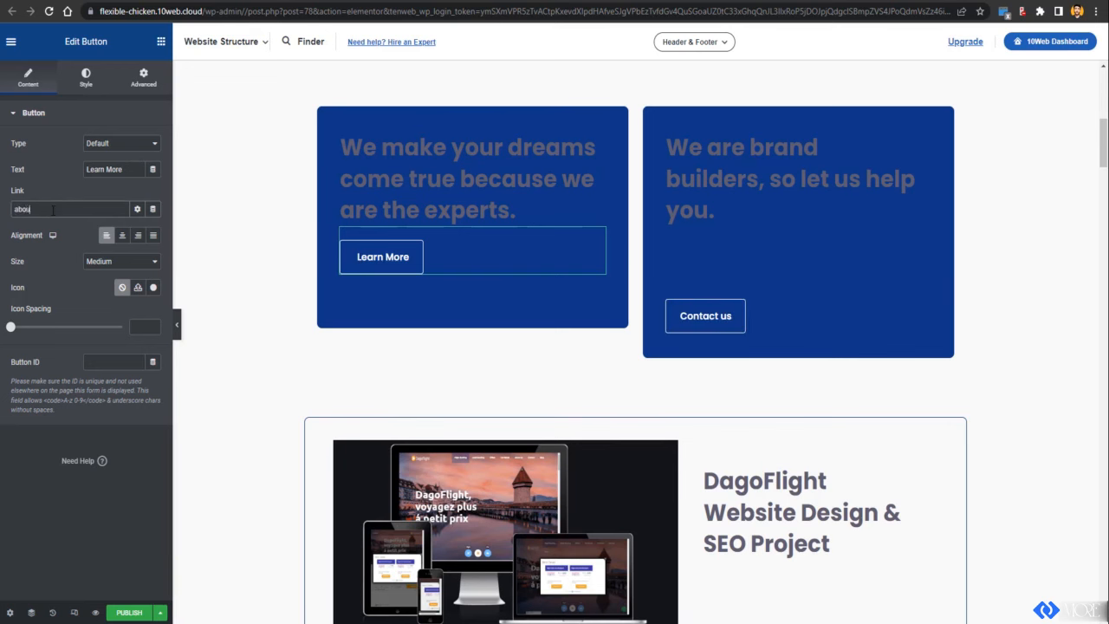
key("BackSpace")
type("contact")
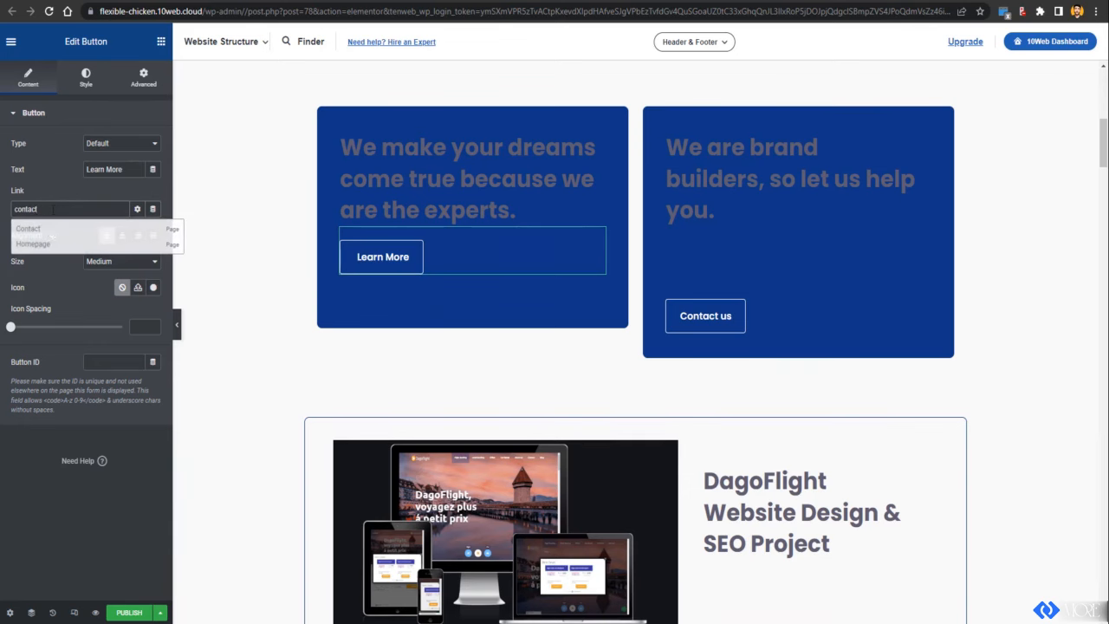
left_click(44, 230)
scroll(840, 454, "down", 10)
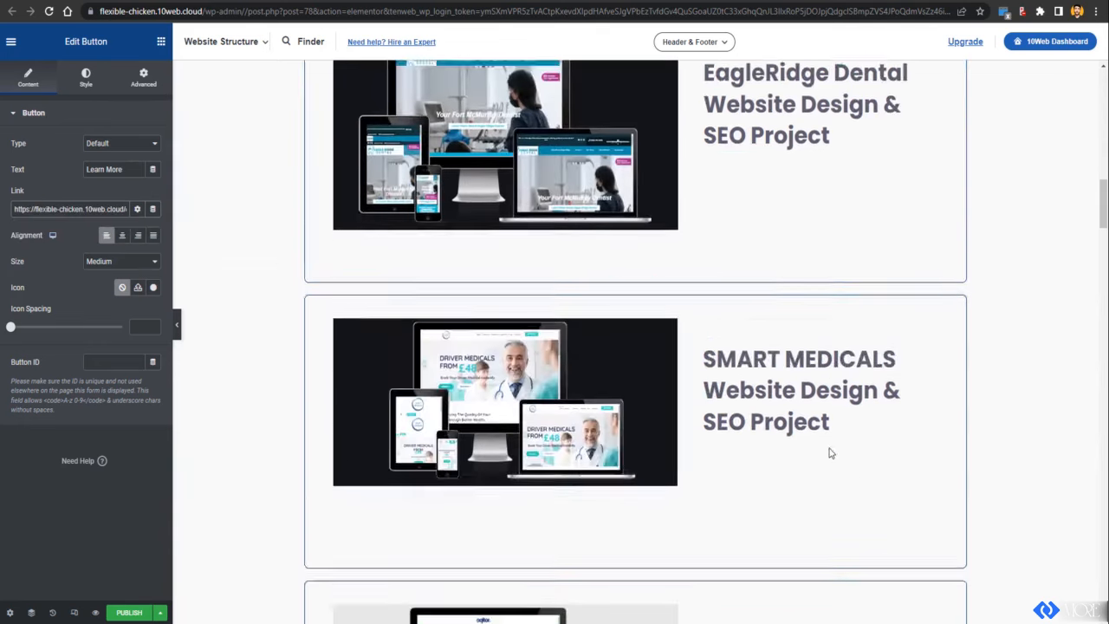
scroll(693, 390, "up", 2)
scroll(560, 329, "down", 8)
scroll(560, 329, "up", 10)
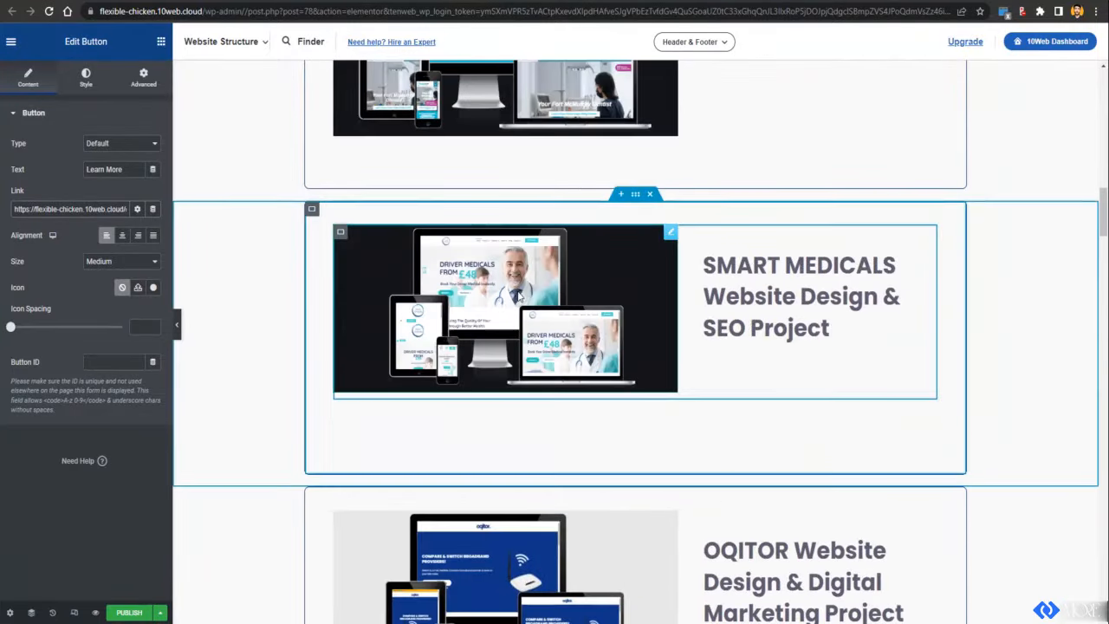
Step: Inspect the SMART MEDICALS project and Whatsapp contact box, then open the page settings
left_click(629, 287)
left_click(751, 360)
scroll(750, 360, "up", 12)
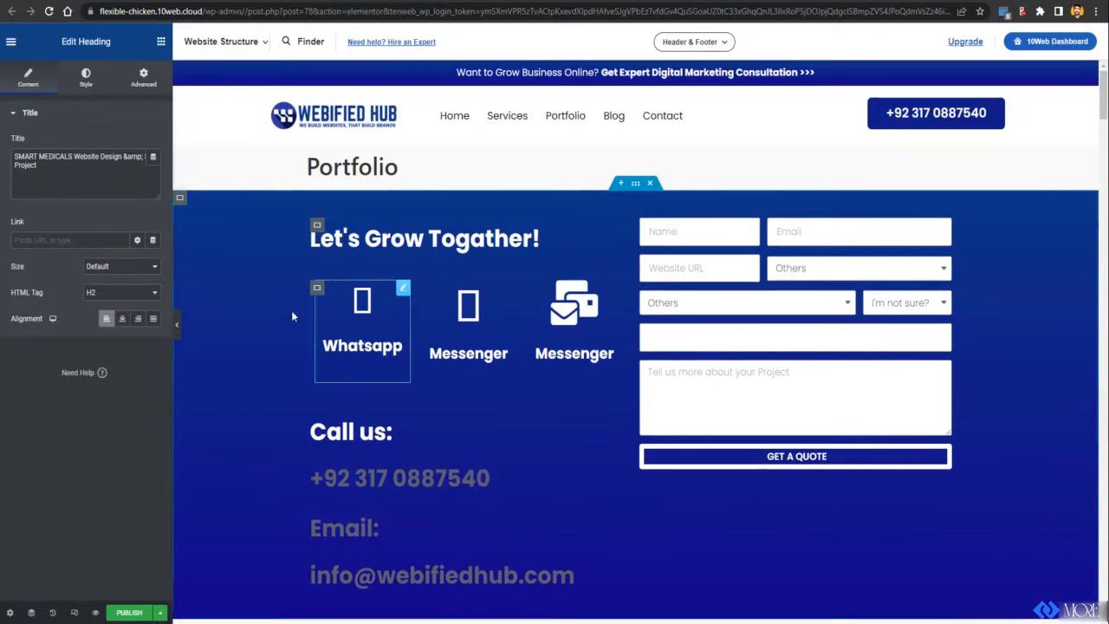
left_click(376, 312)
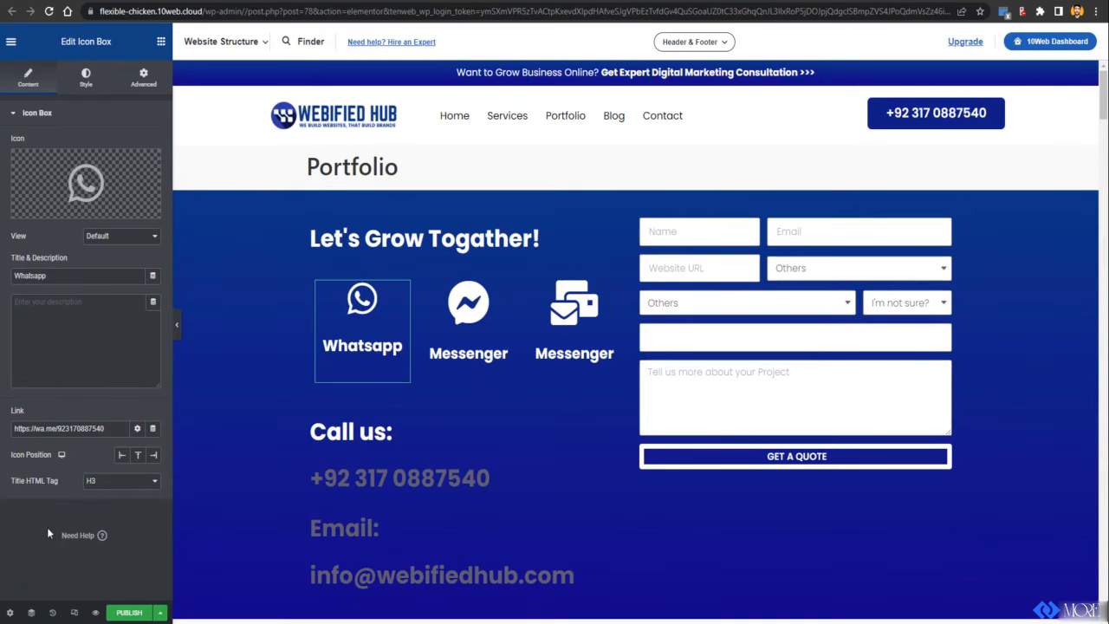
left_click(382, 189)
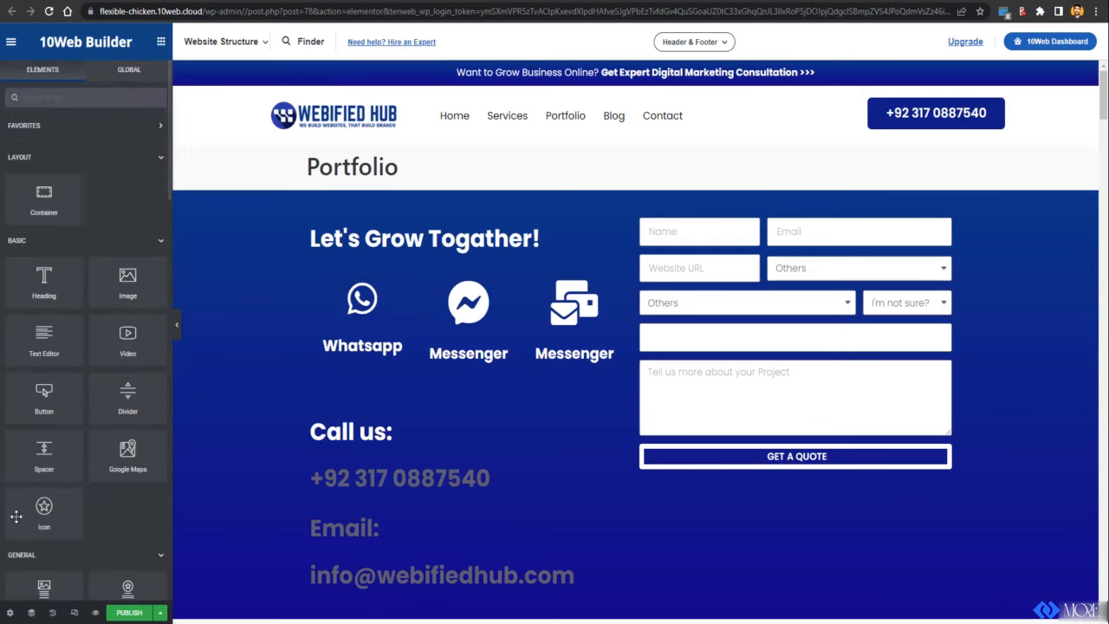
left_click(11, 614)
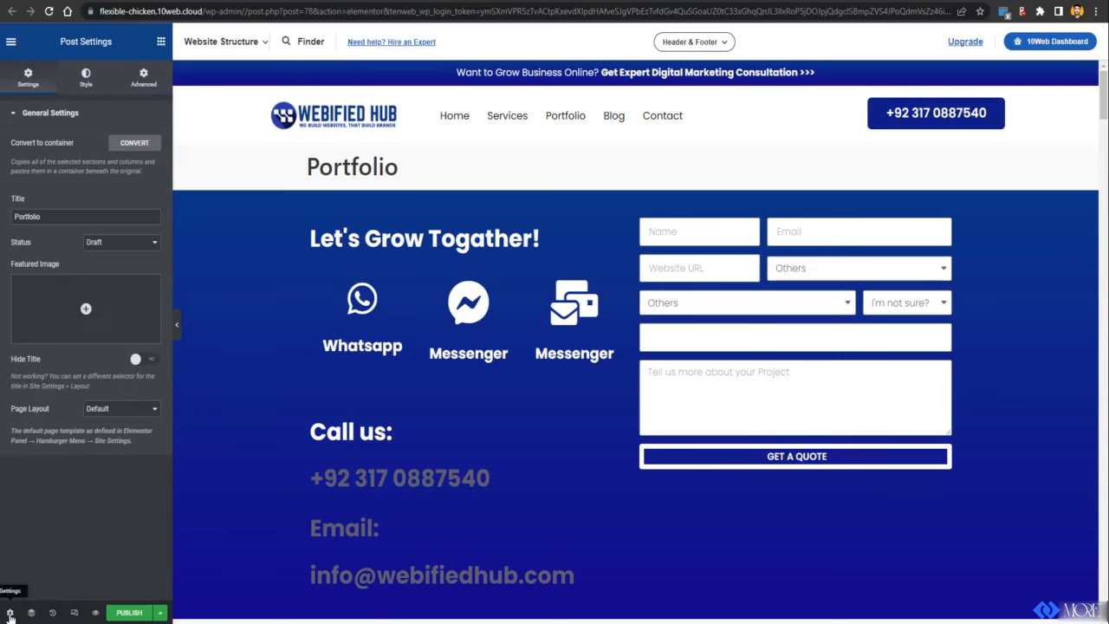
Step: Set Hide Title to Yes for the Portfolio page and publish it
left_click(141, 362)
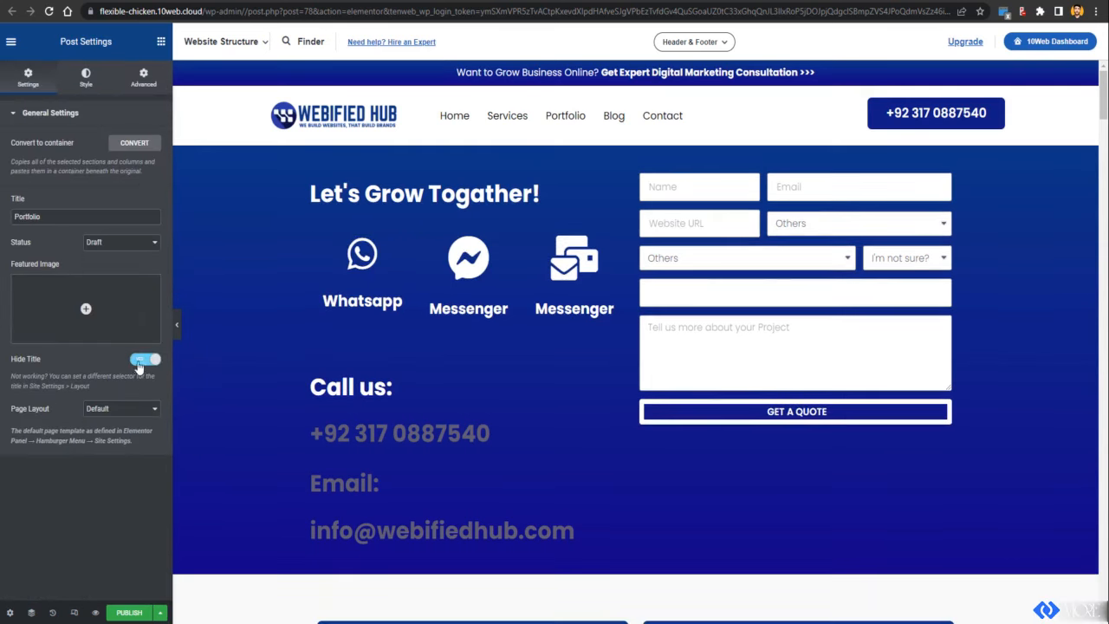
left_click(106, 93)
left_click(141, 87)
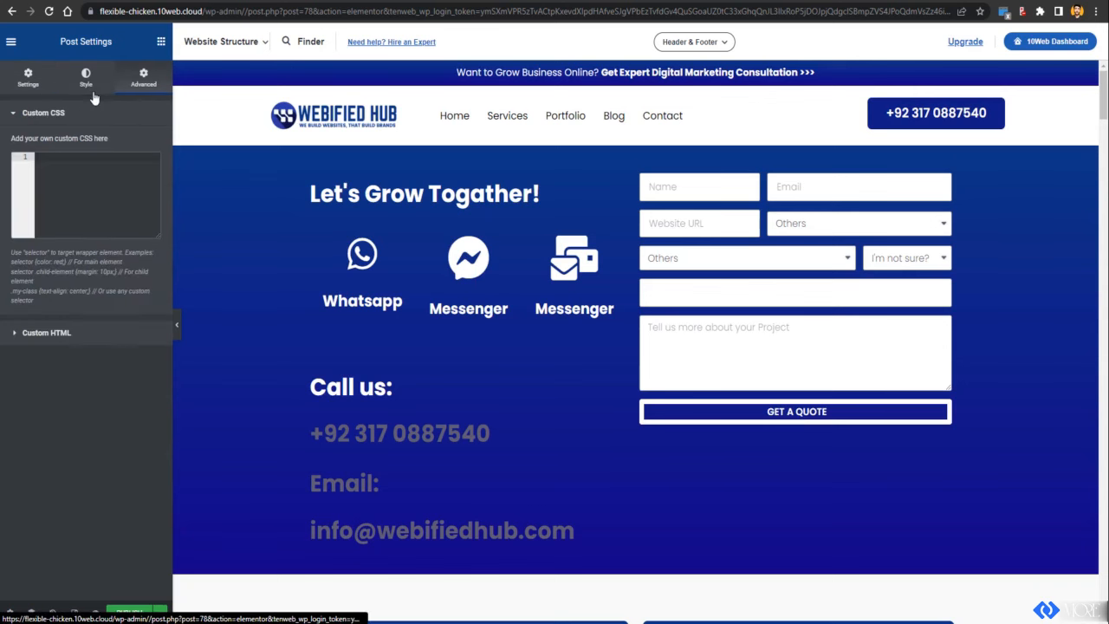
left_click(86, 80)
left_click(28, 79)
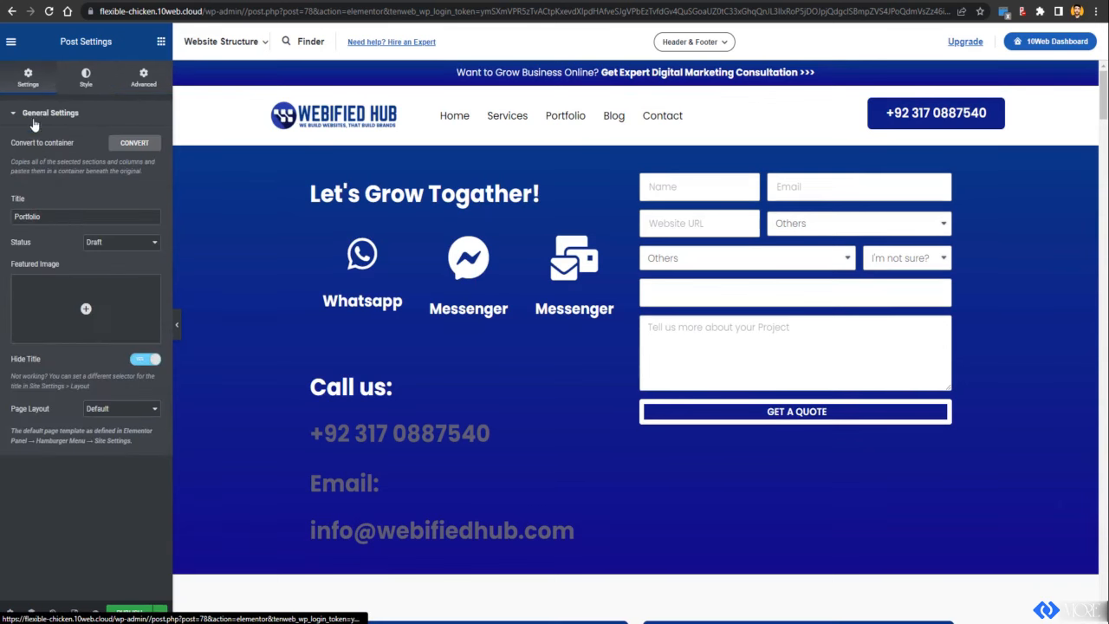
scroll(297, 502, "down", 15)
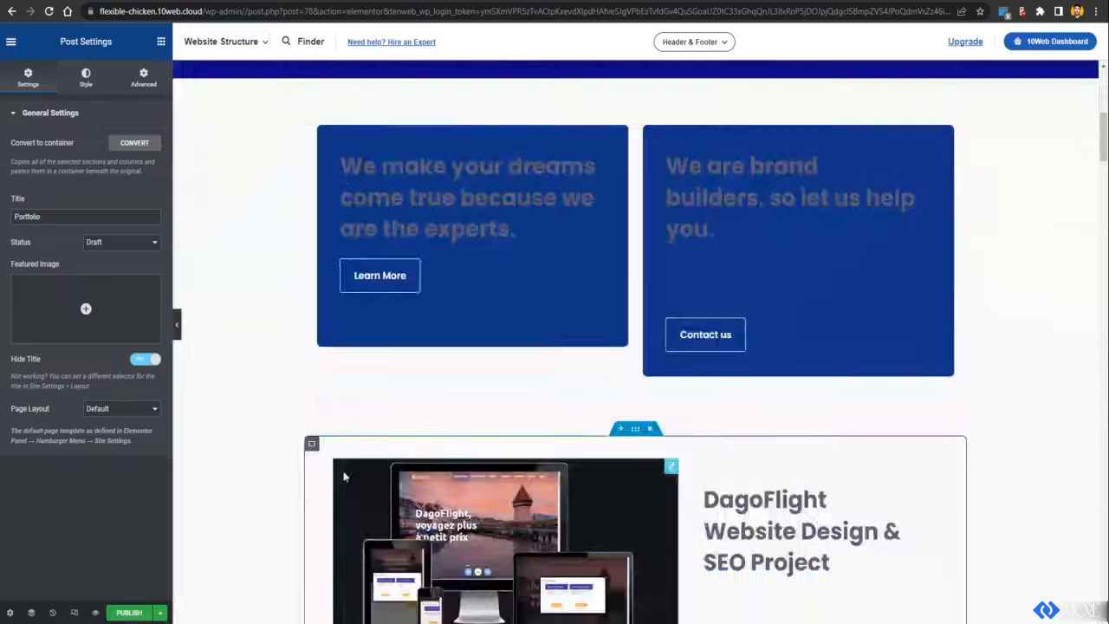
scroll(351, 459, "down", 5)
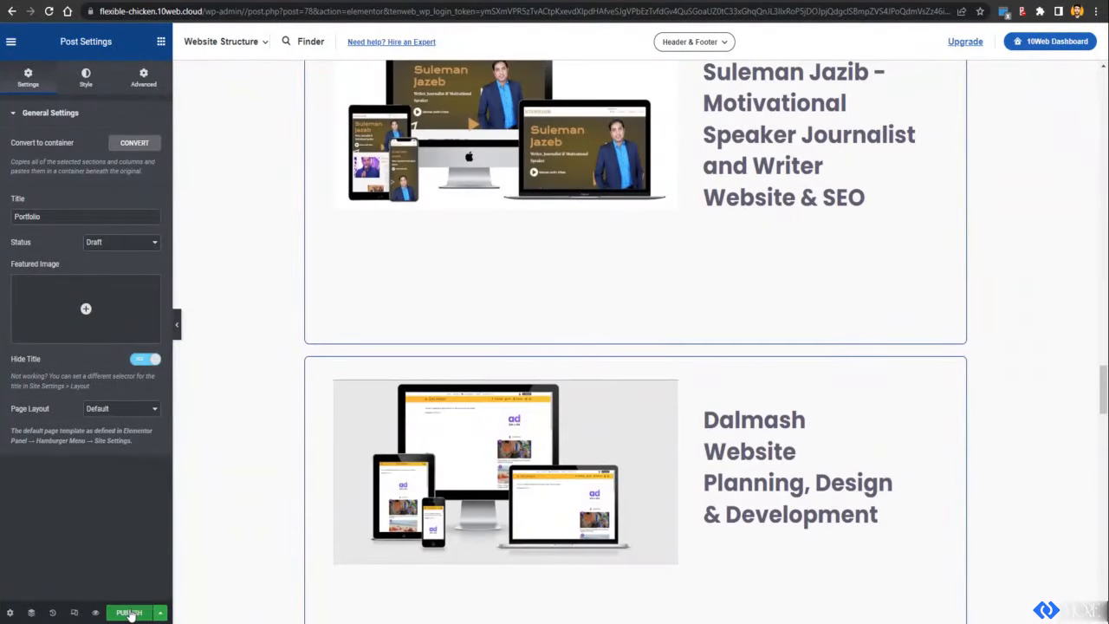
left_click(130, 612)
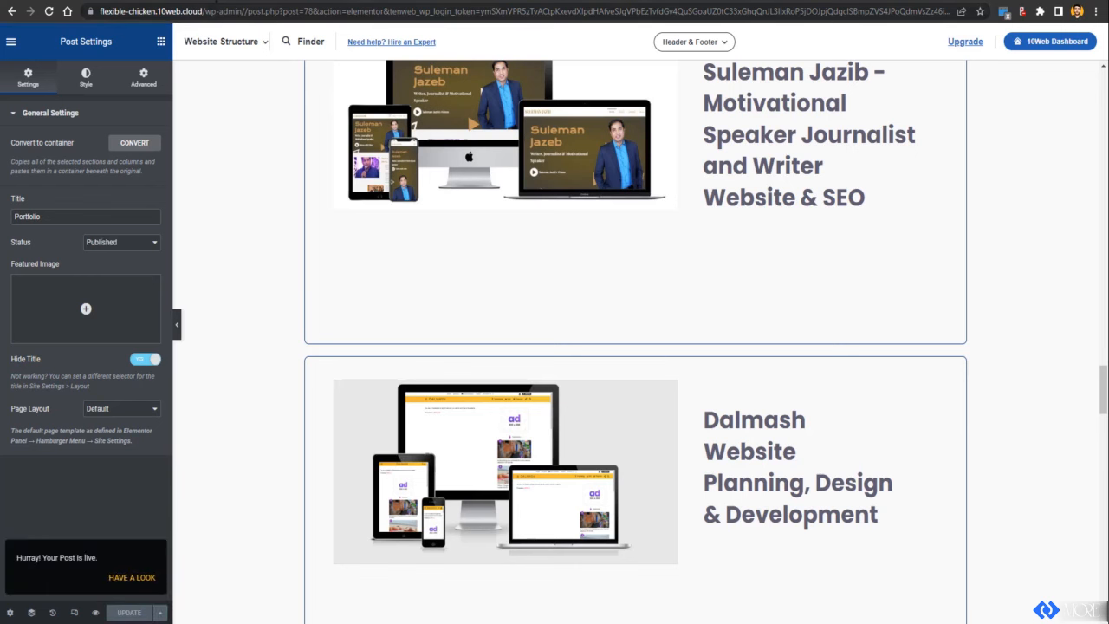
Step: Go to the site's /wp-admin/ dashboard through the address bar
left_click(312, 11)
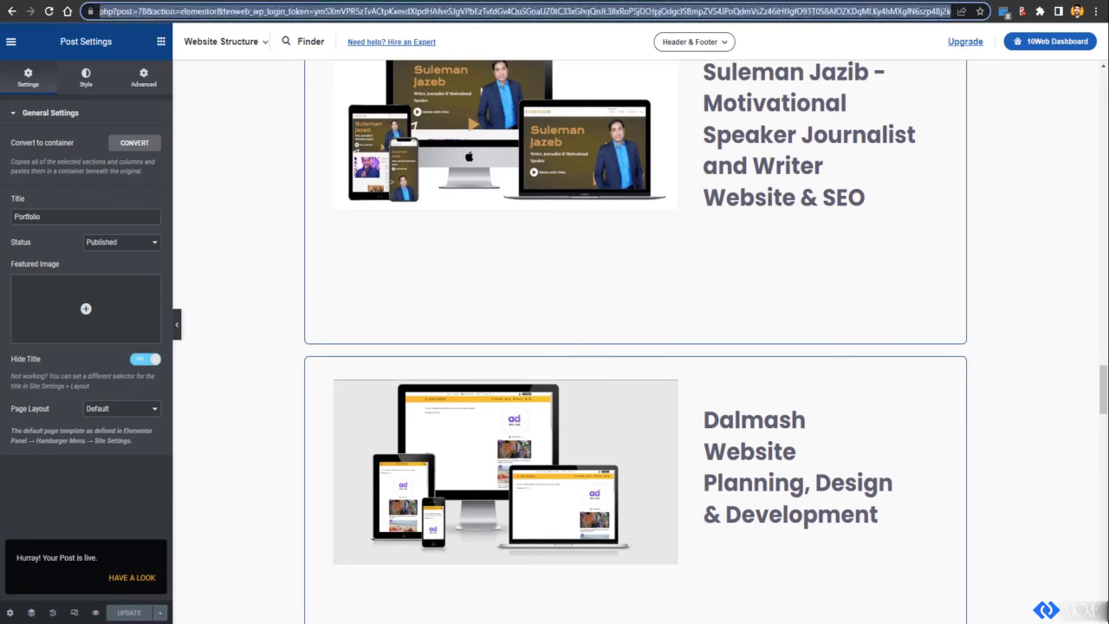
type("https://flexible-chicken.10web.cloud/wp-admin/")
key("Return")
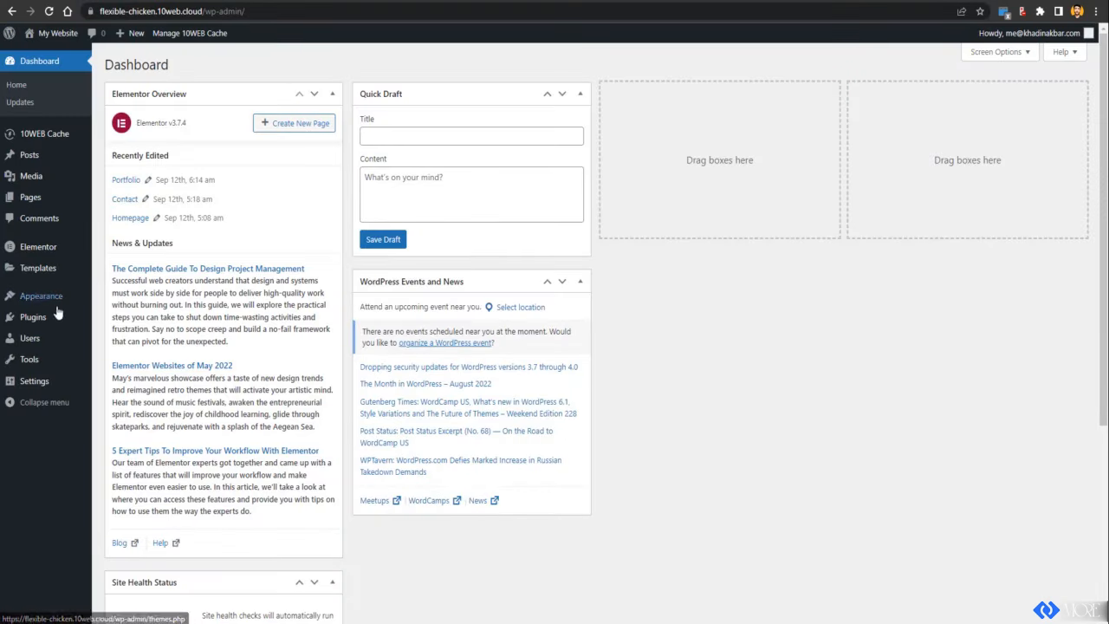
Step: Open the AI Builder Menu in the menu editor and enable Bulk Select
mouse_move(57, 303)
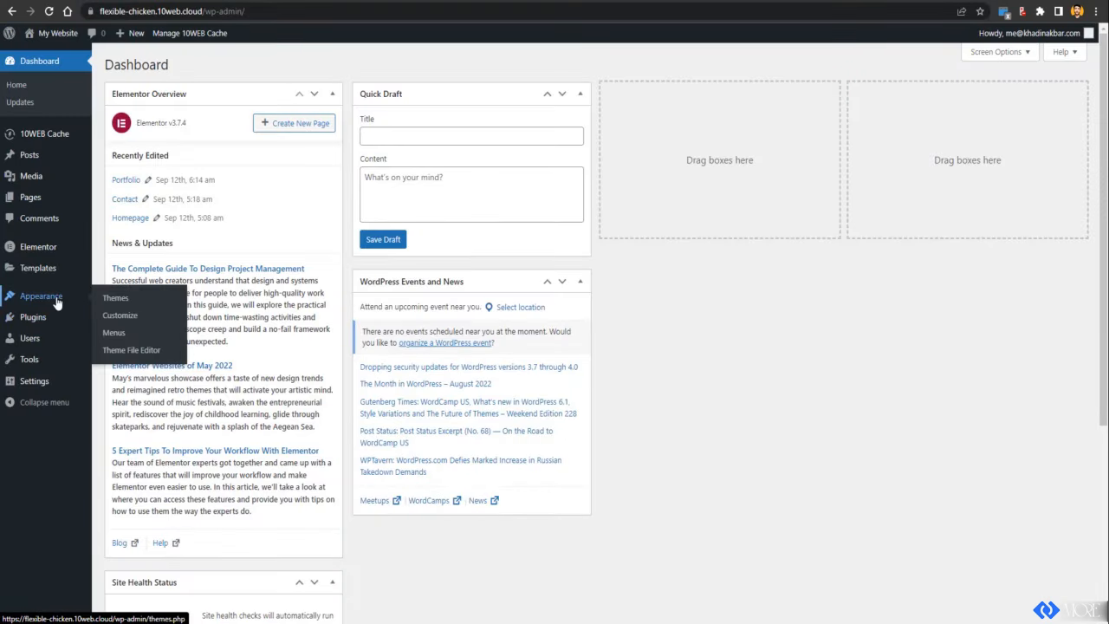
left_click(124, 338)
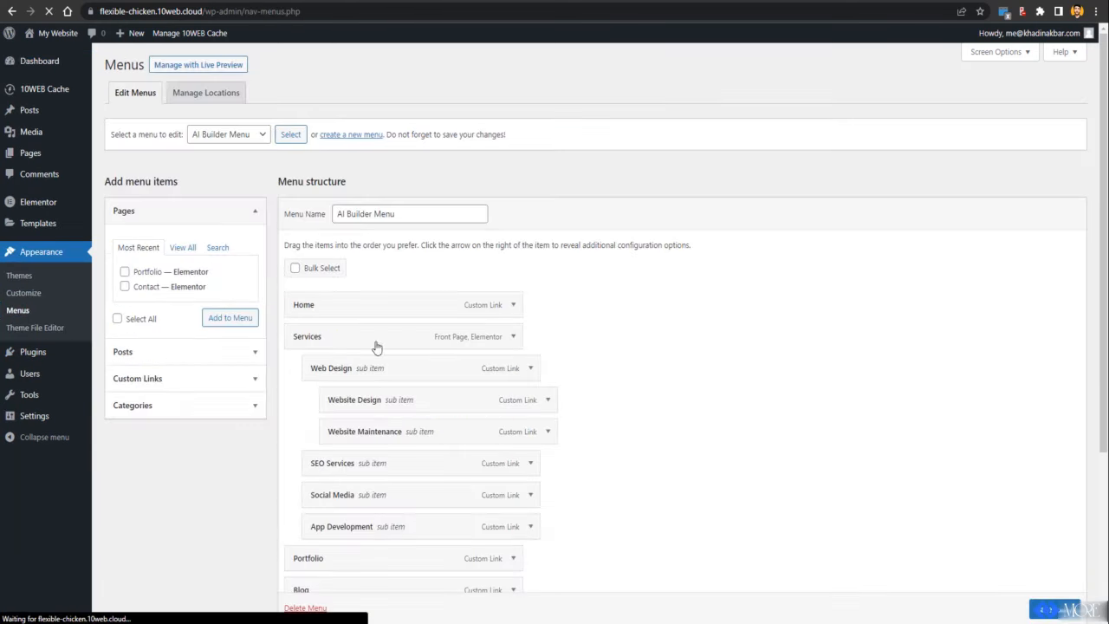
scroll(346, 295, "down", 3)
scroll(372, 248, "up", 2)
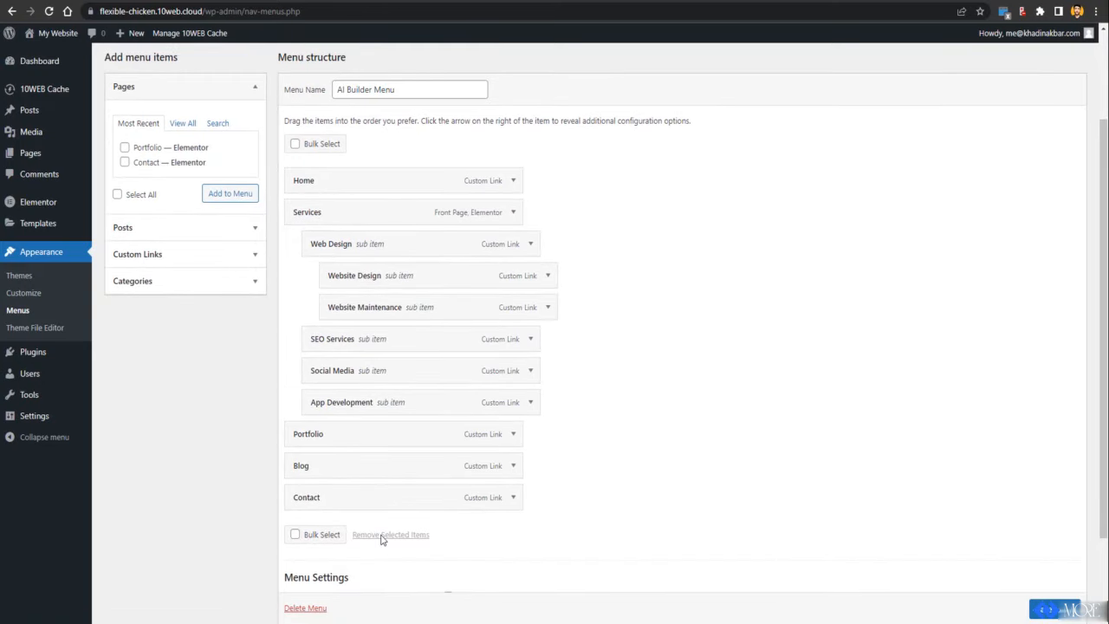
left_click(297, 534)
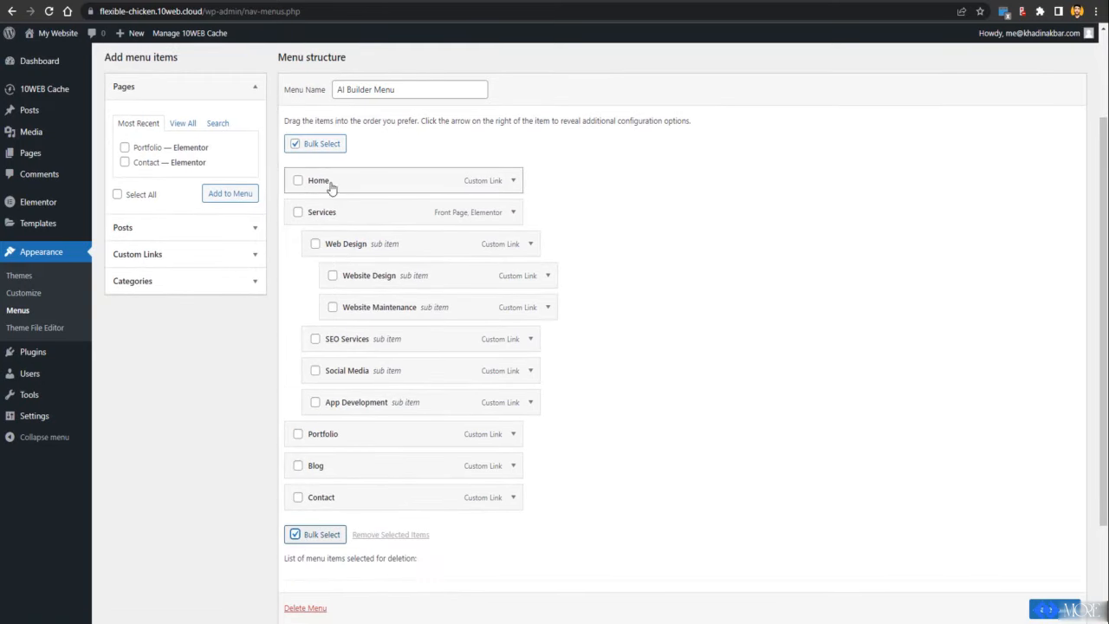
Step: Select all eleven menu items from Home to Contact and remove them
left_click(298, 181)
left_click(298, 212)
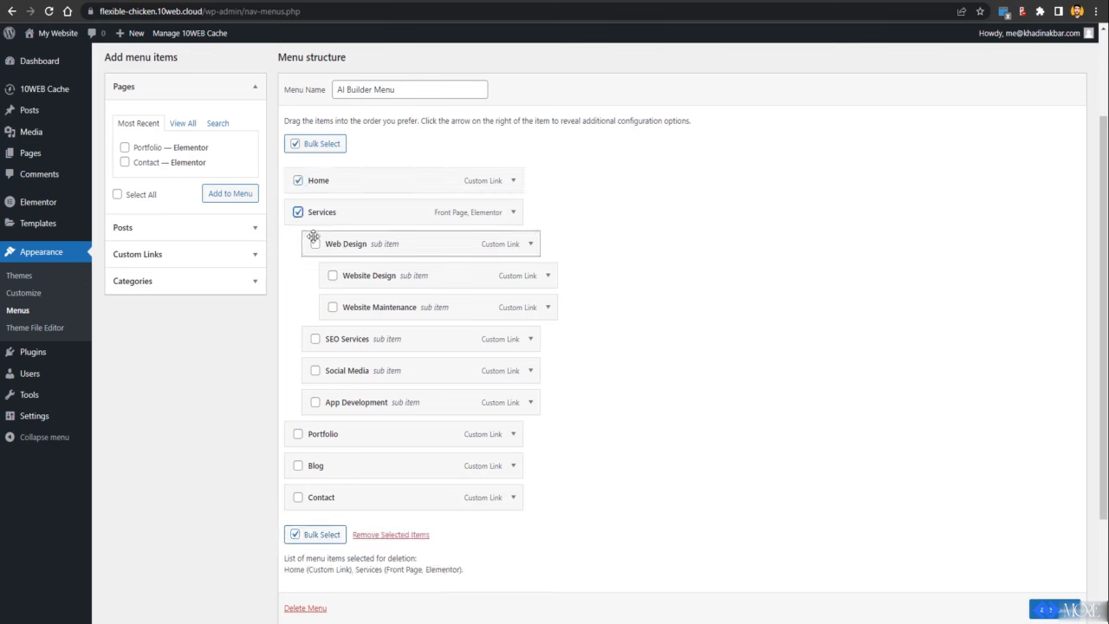
left_click(314, 245)
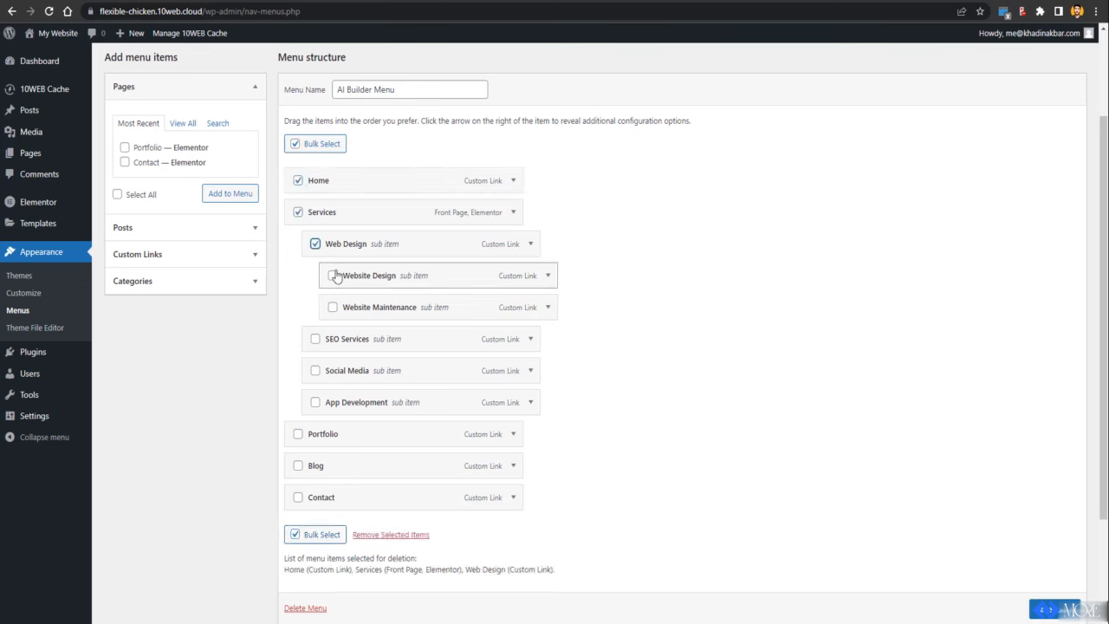
left_click(332, 276)
left_click(333, 307)
left_click(315, 338)
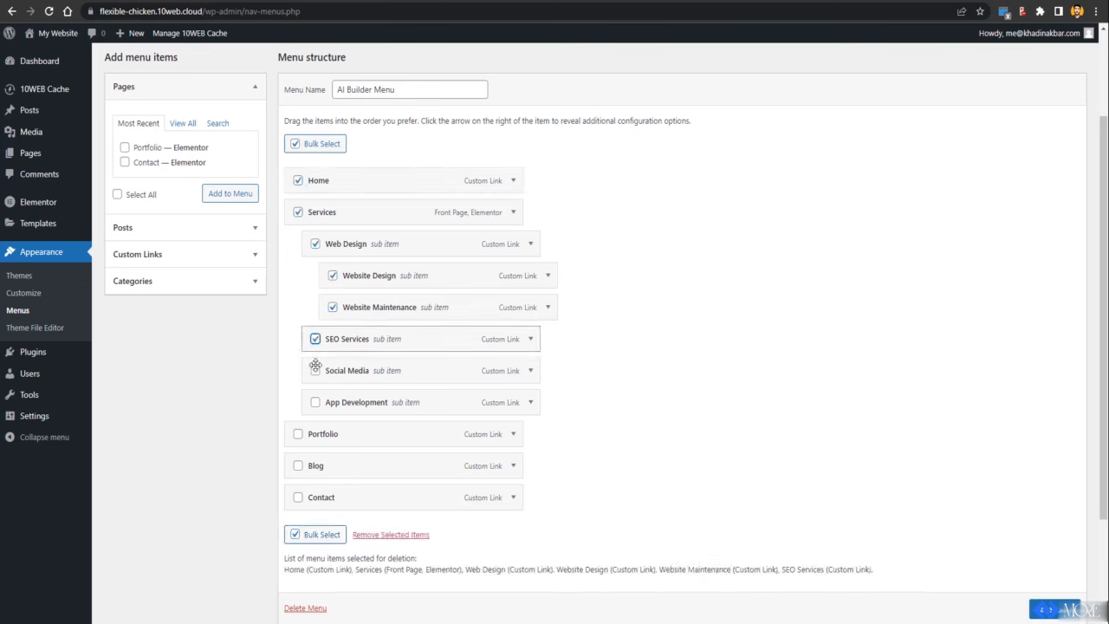
left_click(315, 371)
left_click(315, 402)
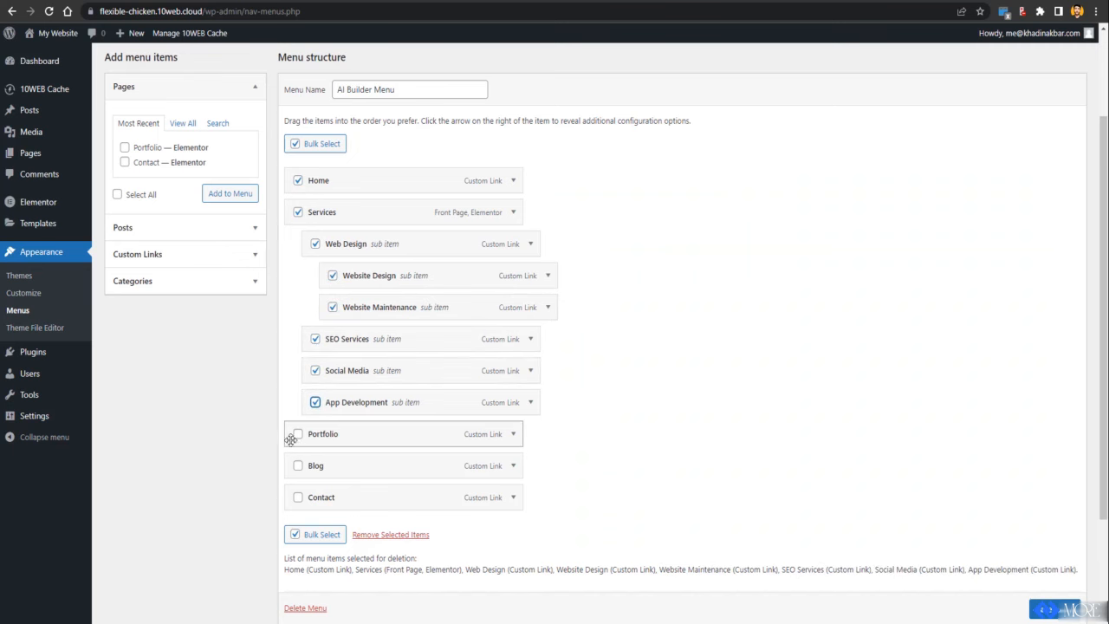
left_click(298, 434)
left_click(298, 466)
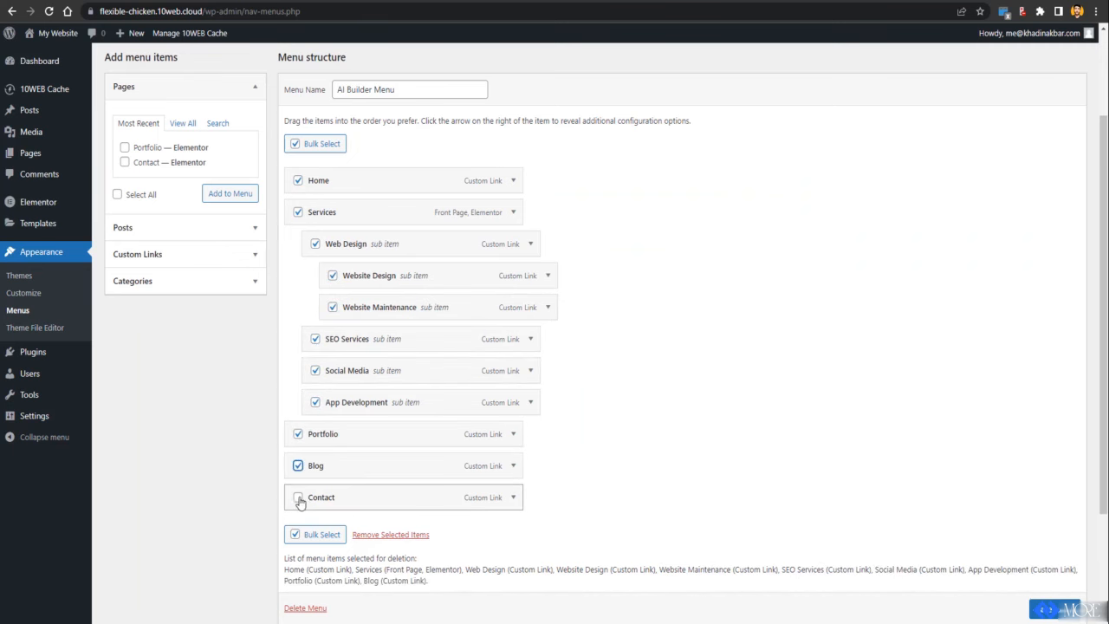
left_click(298, 497)
left_click(384, 536)
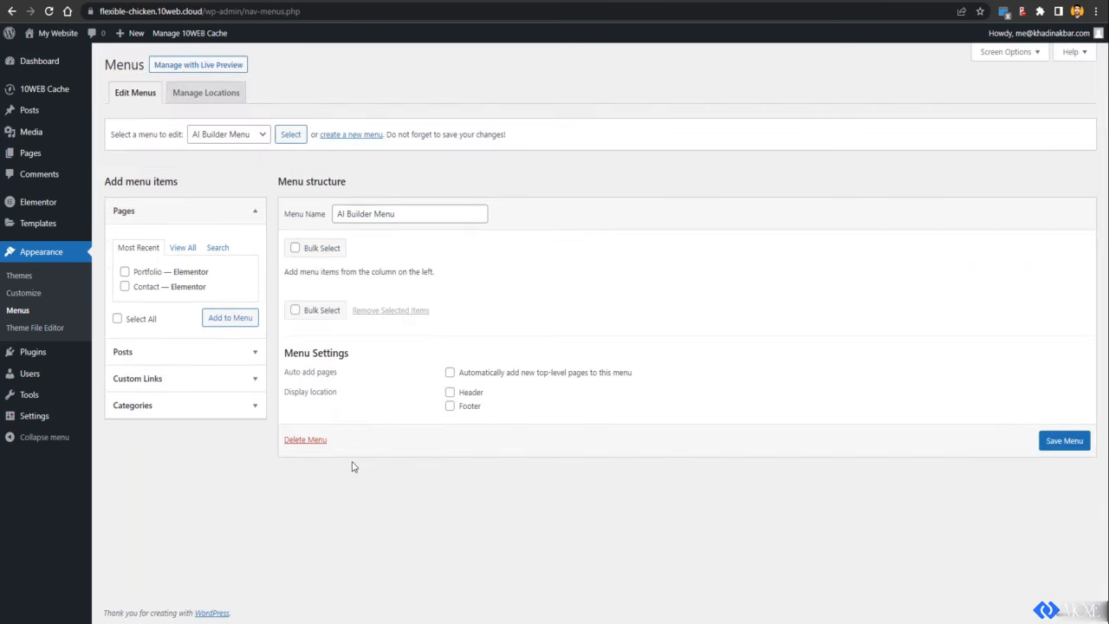
Step: From the full Pages list, add Homepage, Contact and Portfolio to the menu and save
mouse_move(193, 251)
left_mouse_down()
mouse_move(193, 229)
mouse_move(185, 244)
left_mouse_up()
left_click(179, 250)
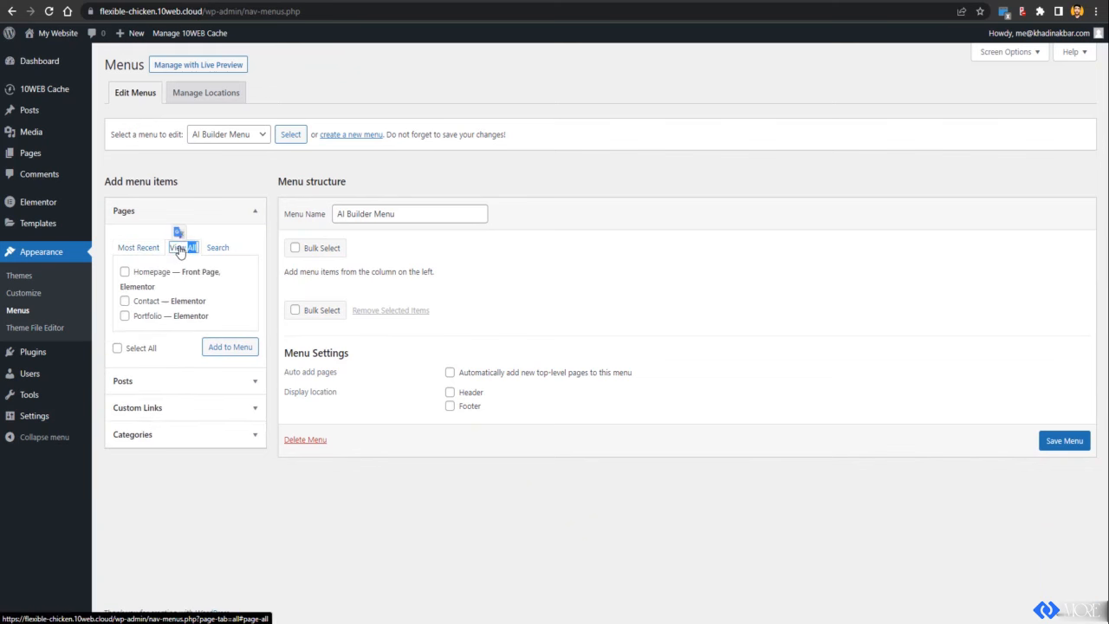
left_click(125, 272)
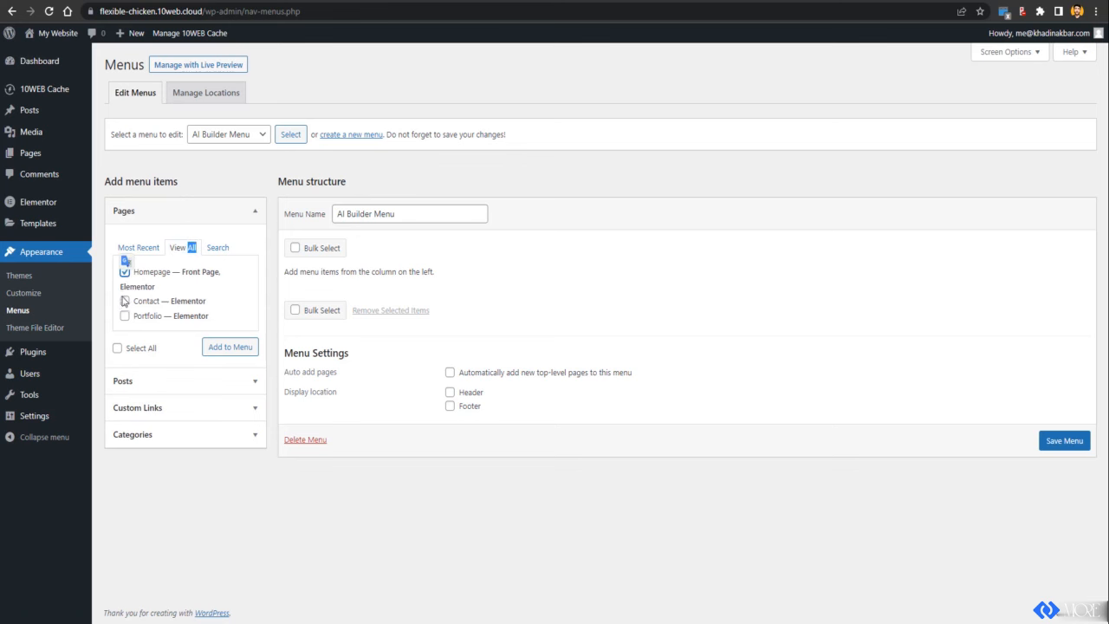
left_click(125, 301)
left_click(125, 316)
left_click(213, 348)
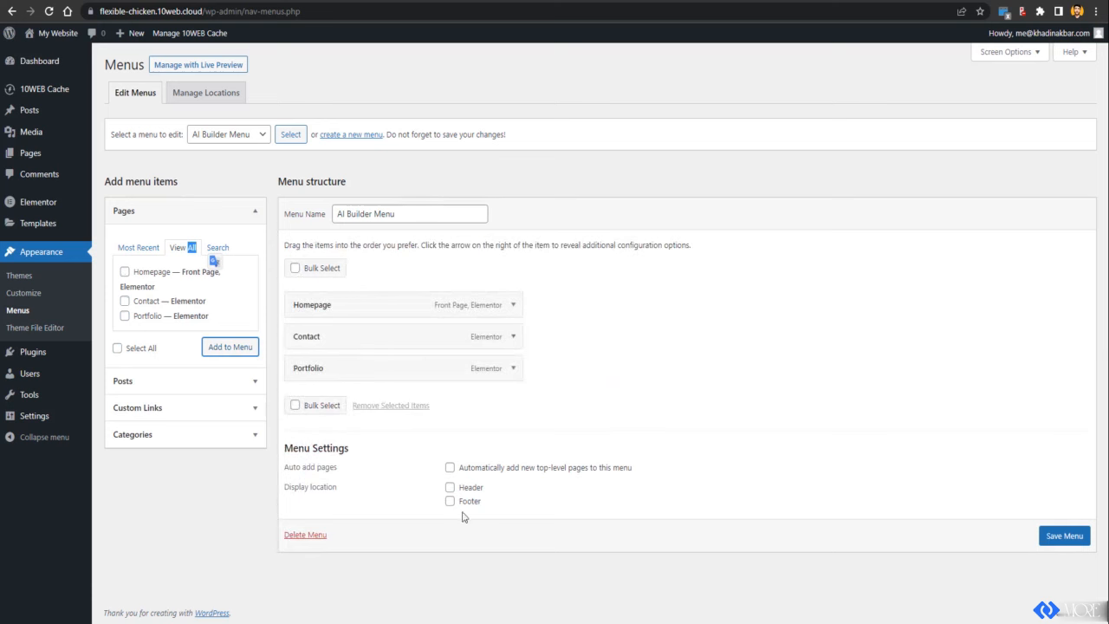
left_click(1065, 536)
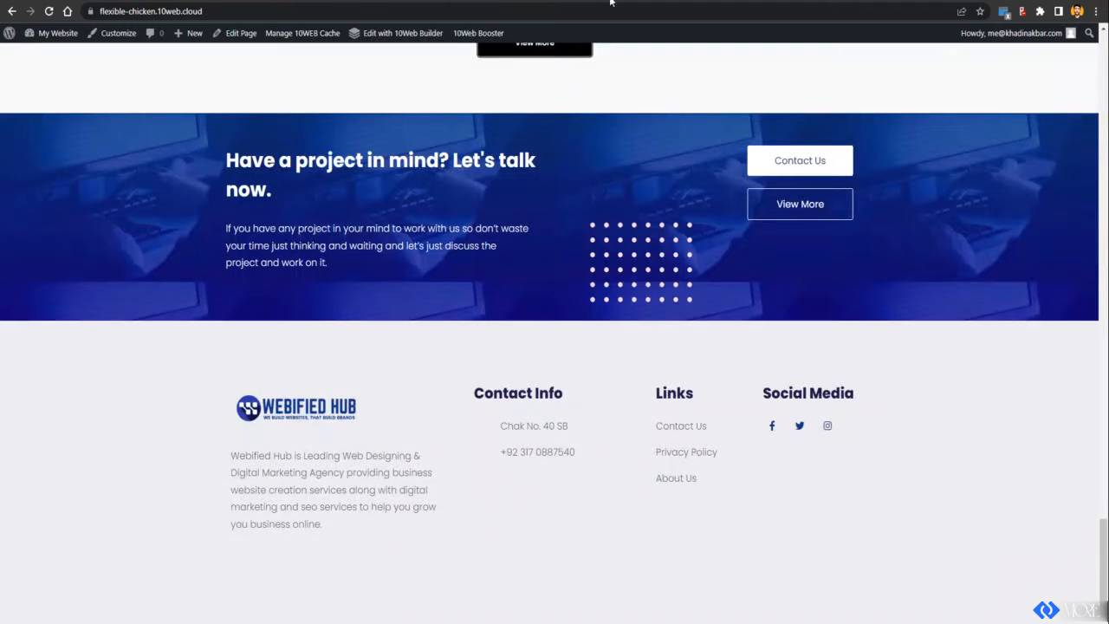
Step: Scroll the live site from the footer back up to the top
scroll(138, 136, "up", 20)
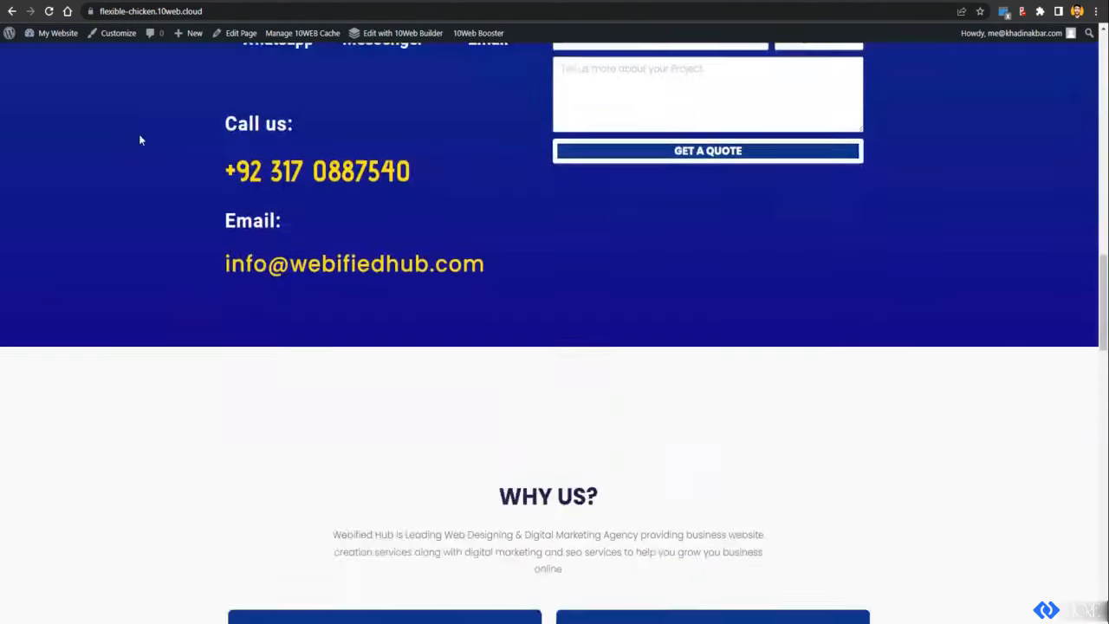
scroll(134, 139, "up", 5)
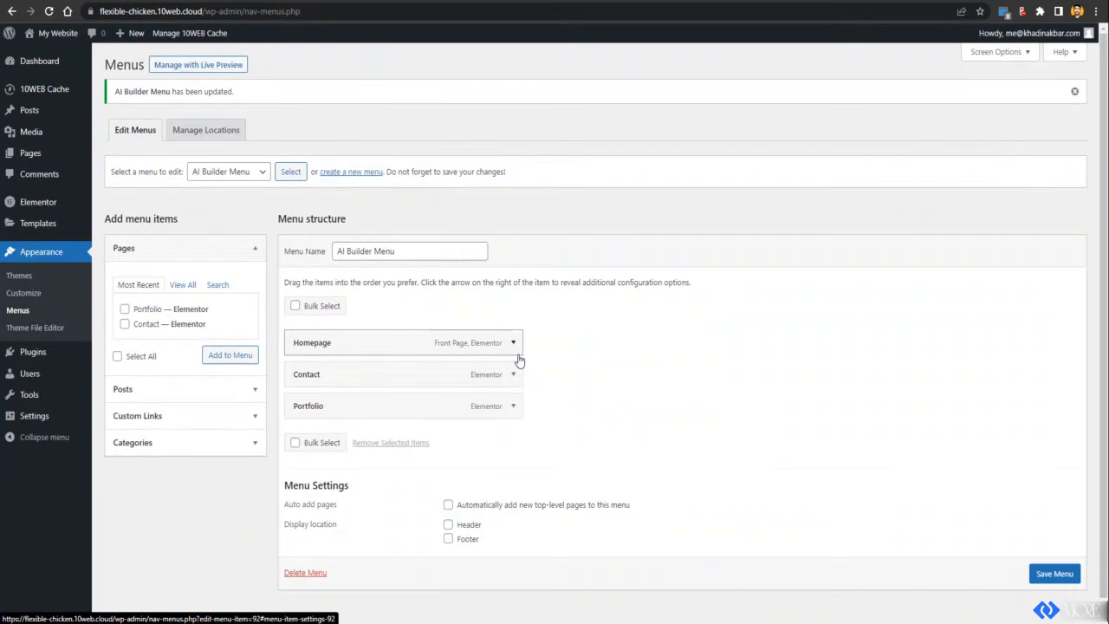
Step: Change the Homepage menu item's Navigation Label to 'Home' and save the menu
left_click(512, 345)
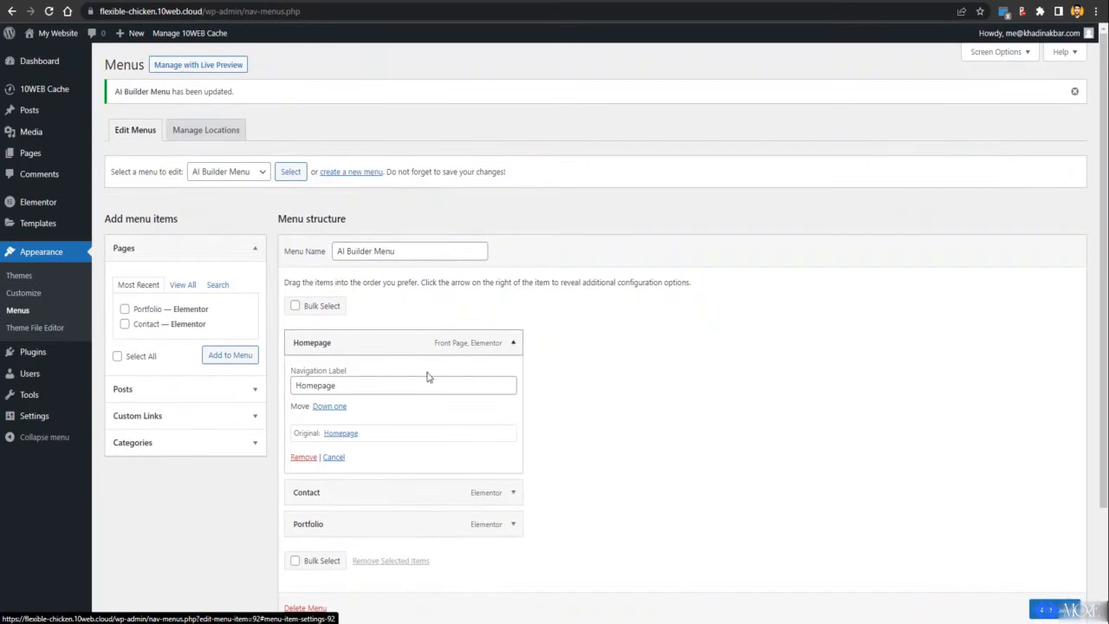
left_click(350, 384)
double_click(350, 384)
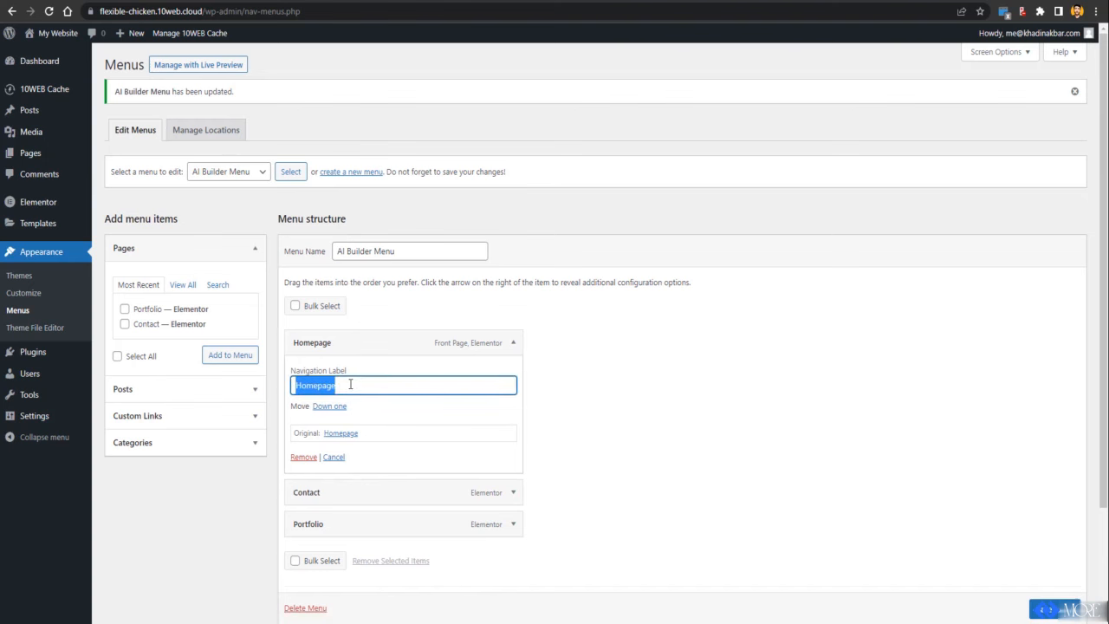
type("Home")
left_click(896, 514)
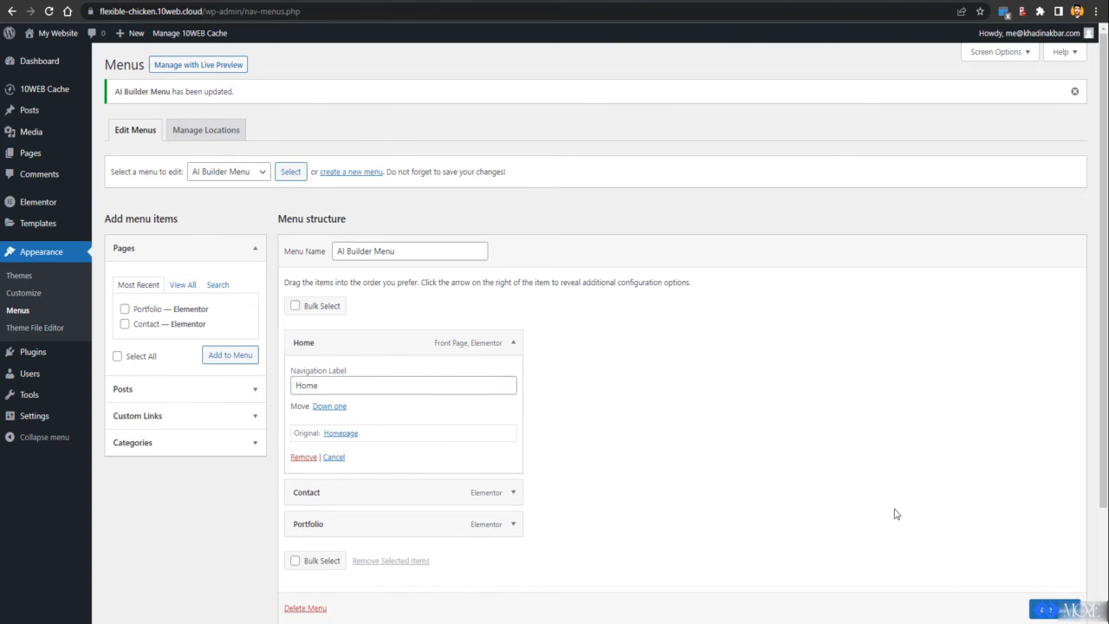
left_click(1055, 609)
scroll(1055, 609, "down", 1)
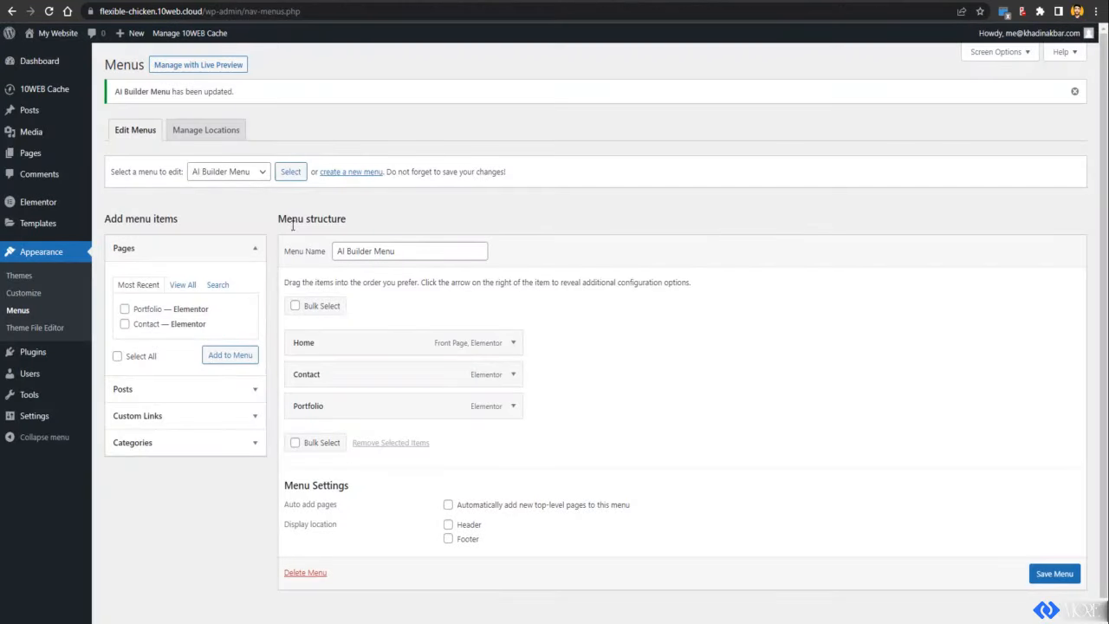
Step: Refresh the page list, confirm the Set Frontpage prompt for Portfolio, and reload the live site
scroll(355, 303, "down", 1)
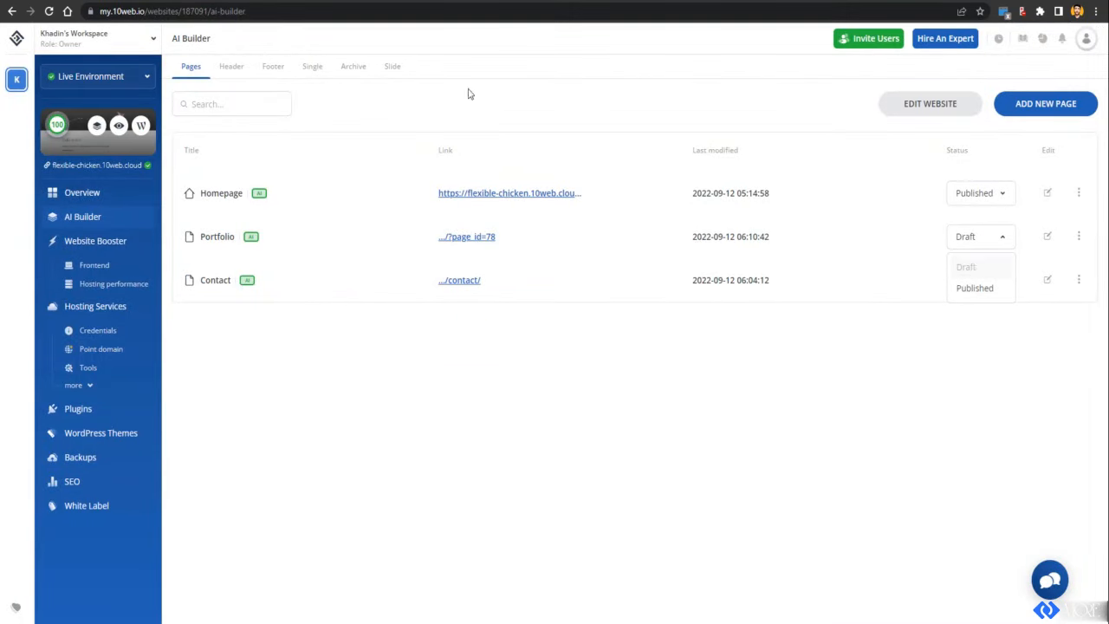
left_click(48, 11)
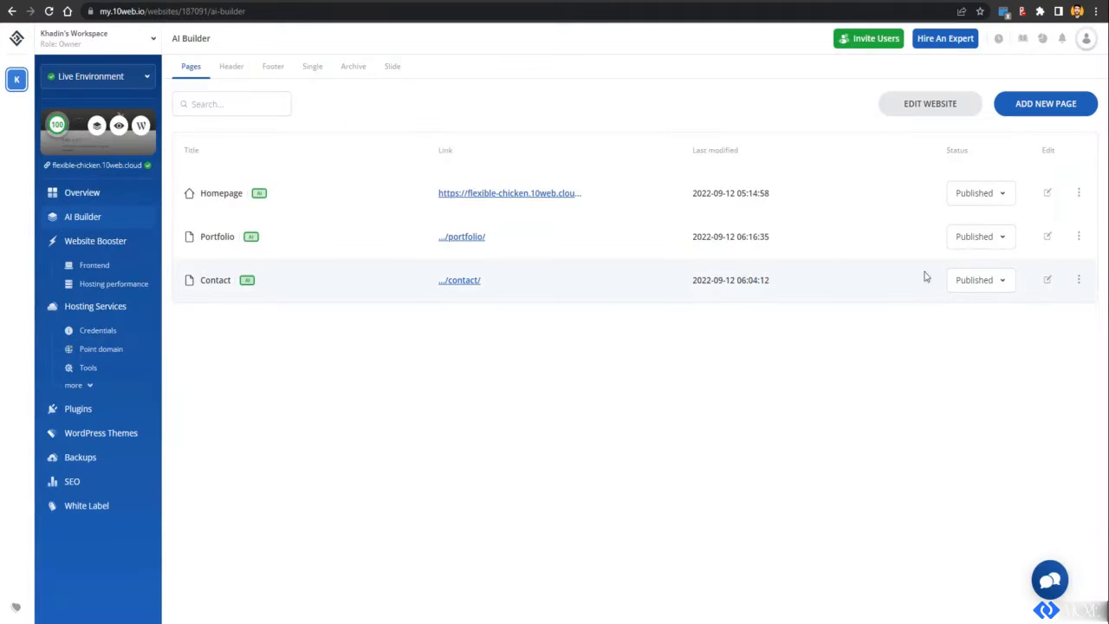
left_click(1078, 236)
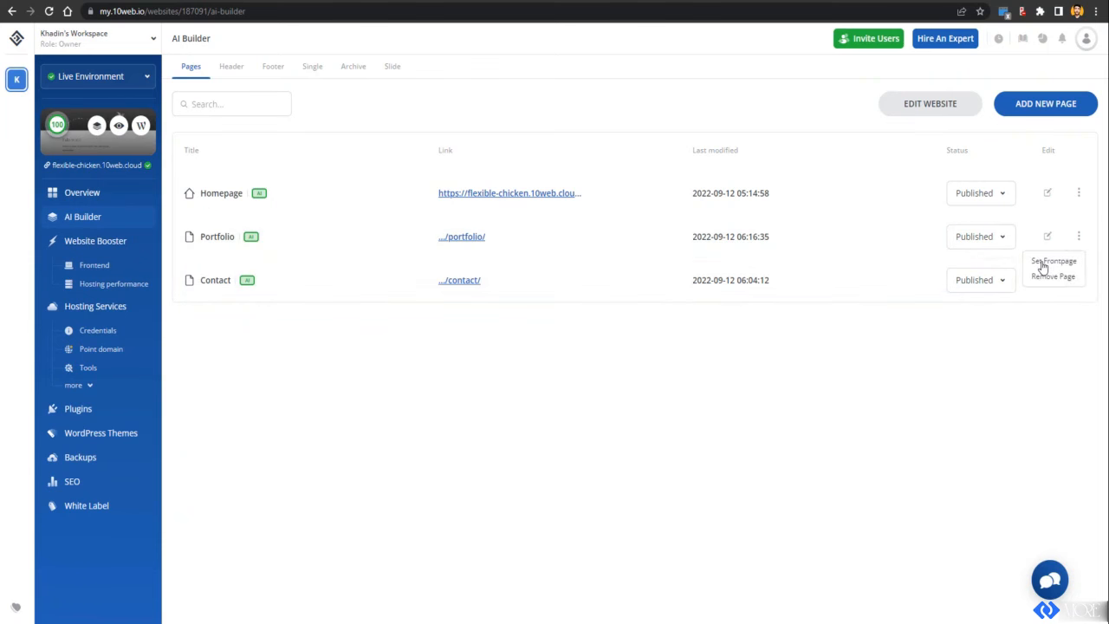
left_click(1053, 261)
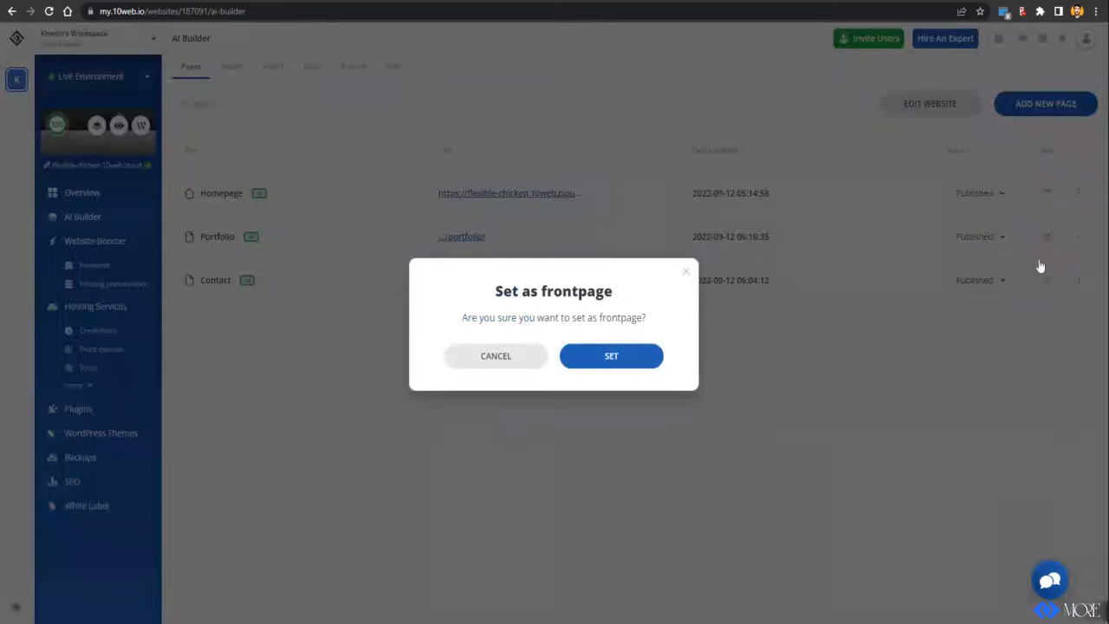
left_click(648, 355)
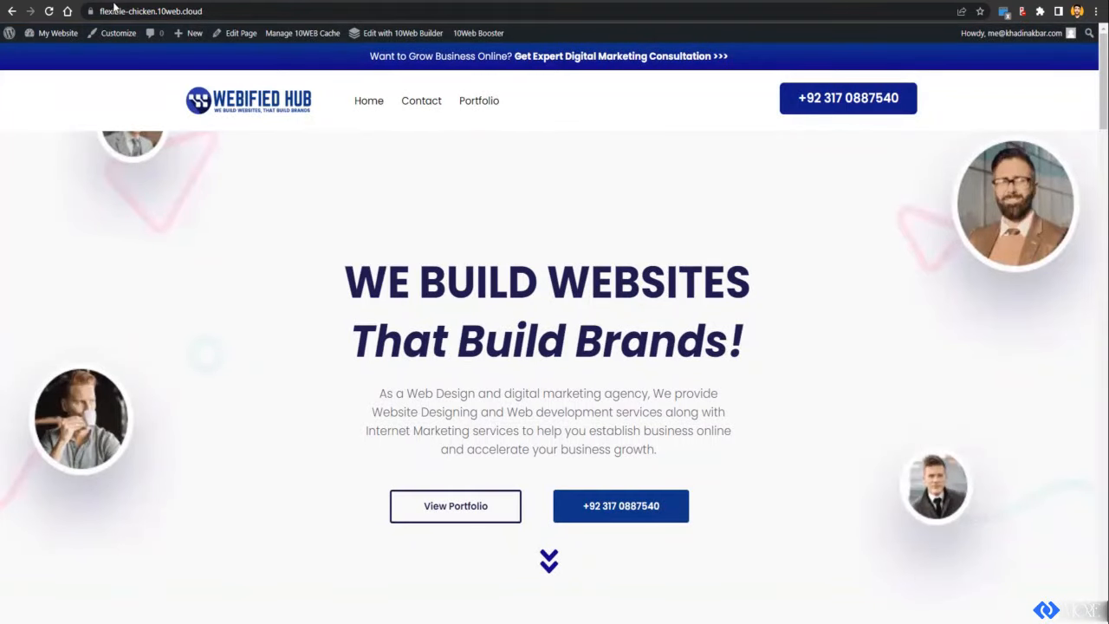
left_click(122, 10)
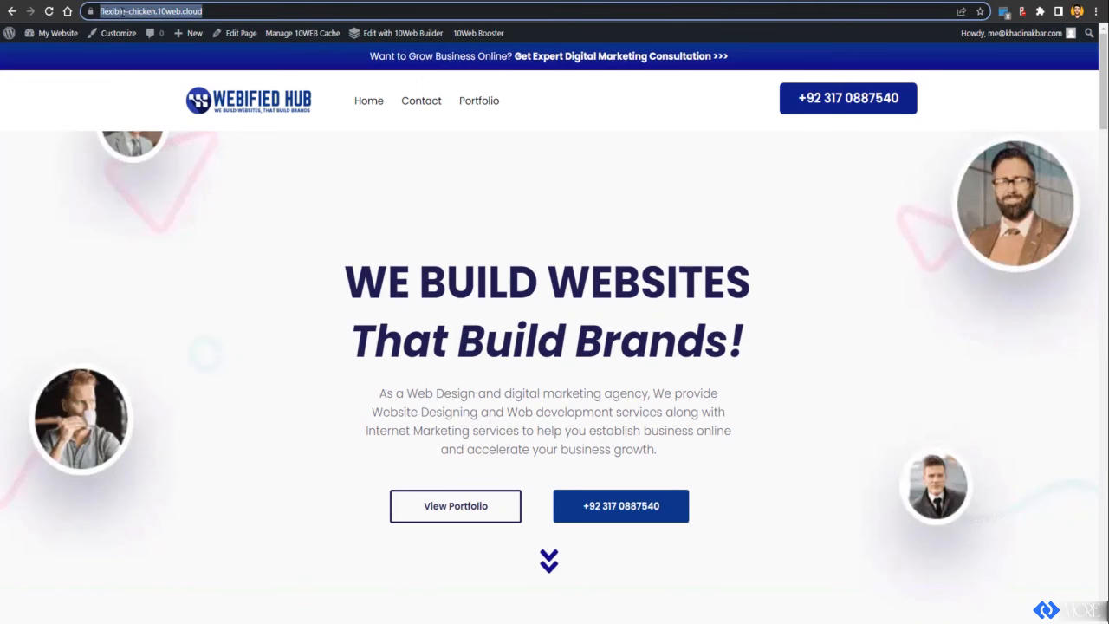
Step: Reload the live site, follow its Contact menu link and scroll through the Contact page
left_click(50, 12)
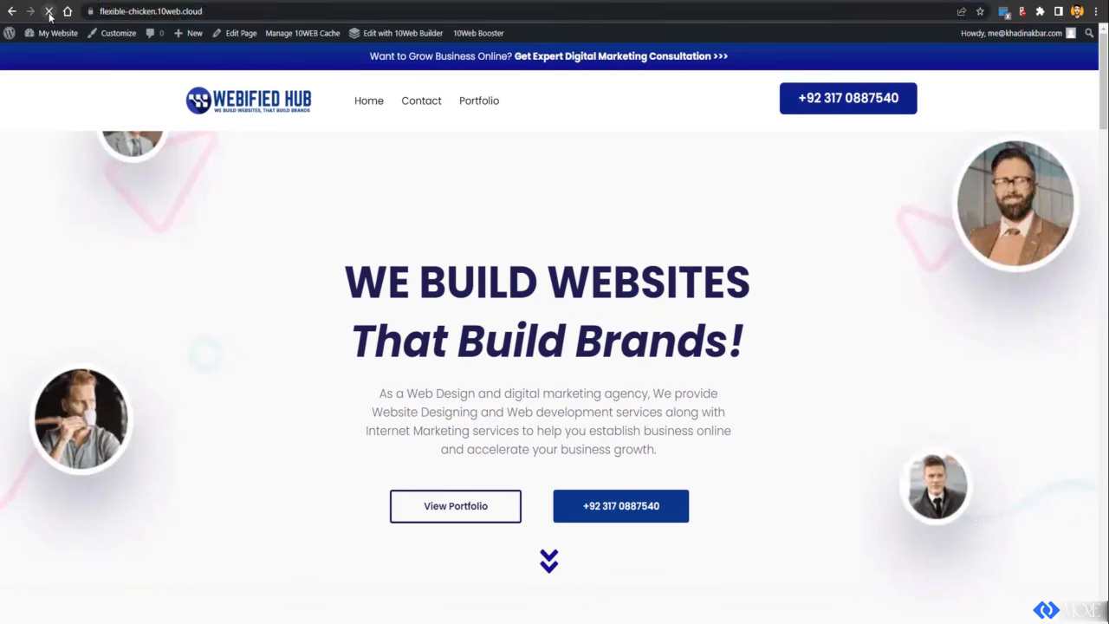
left_click(437, 103)
scroll(310, 251, "down", 6)
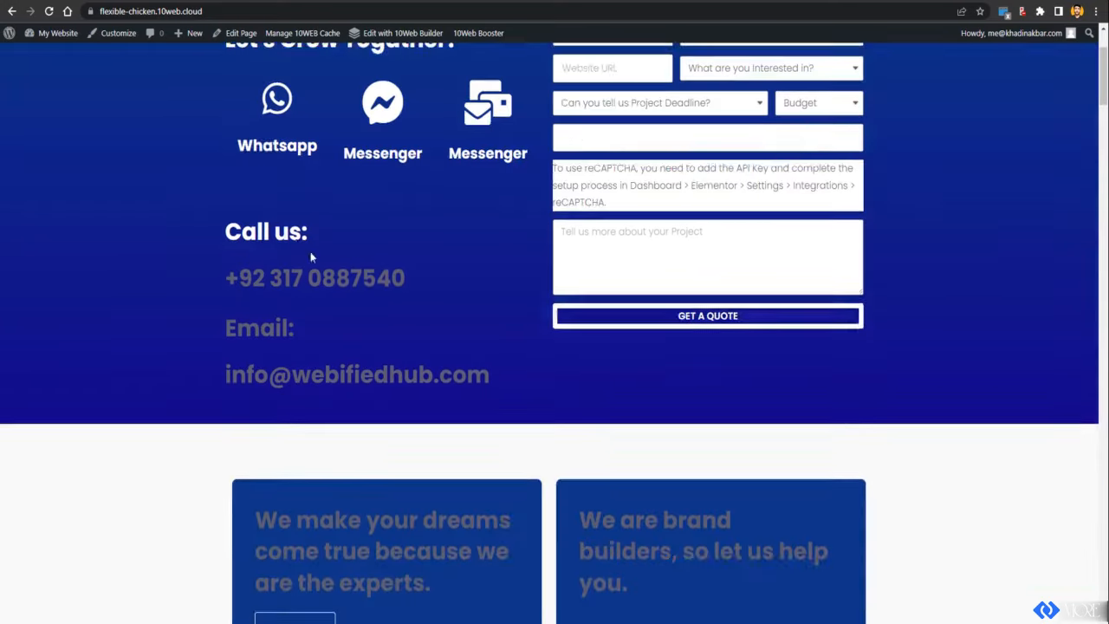
scroll(330, 265, "down", 12)
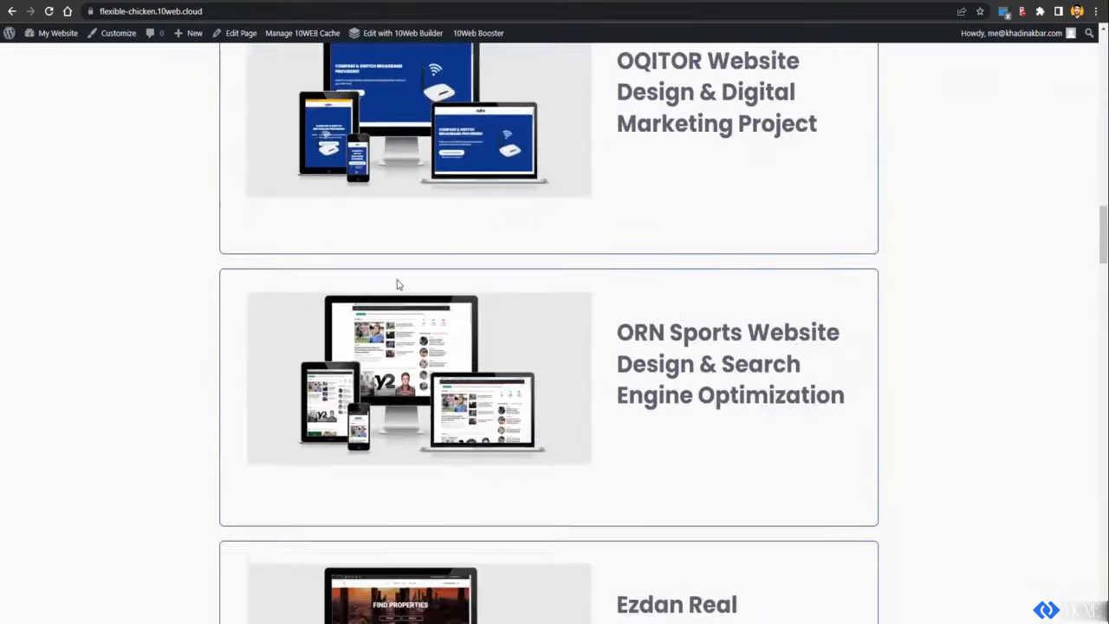
scroll(399, 284, "up", 5)
scroll(403, 283, "up", 13)
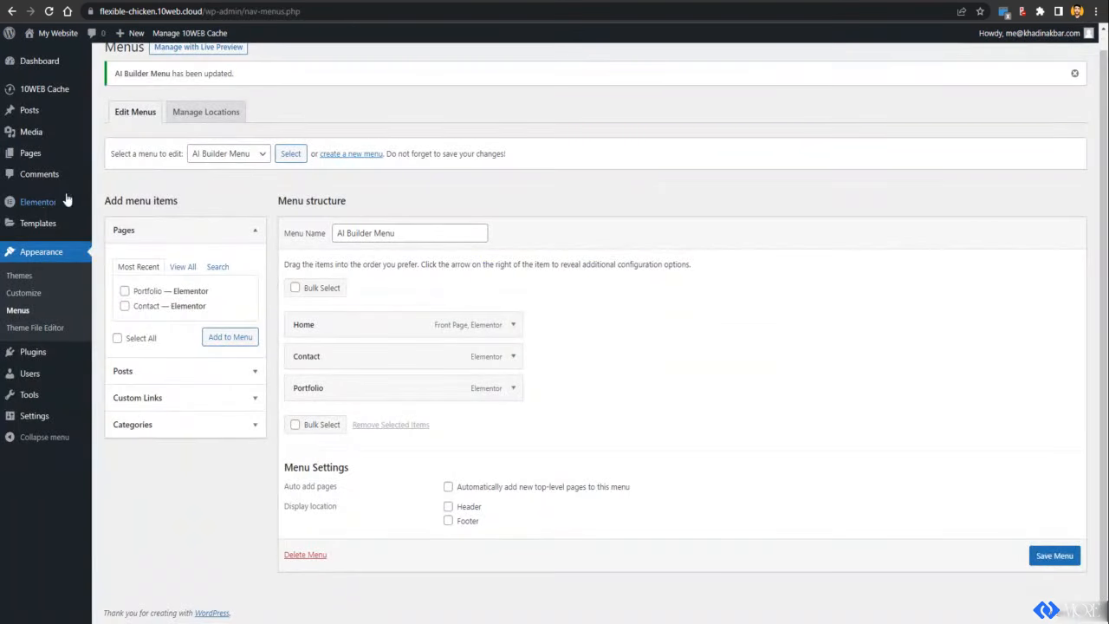
mouse_move(44, 213)
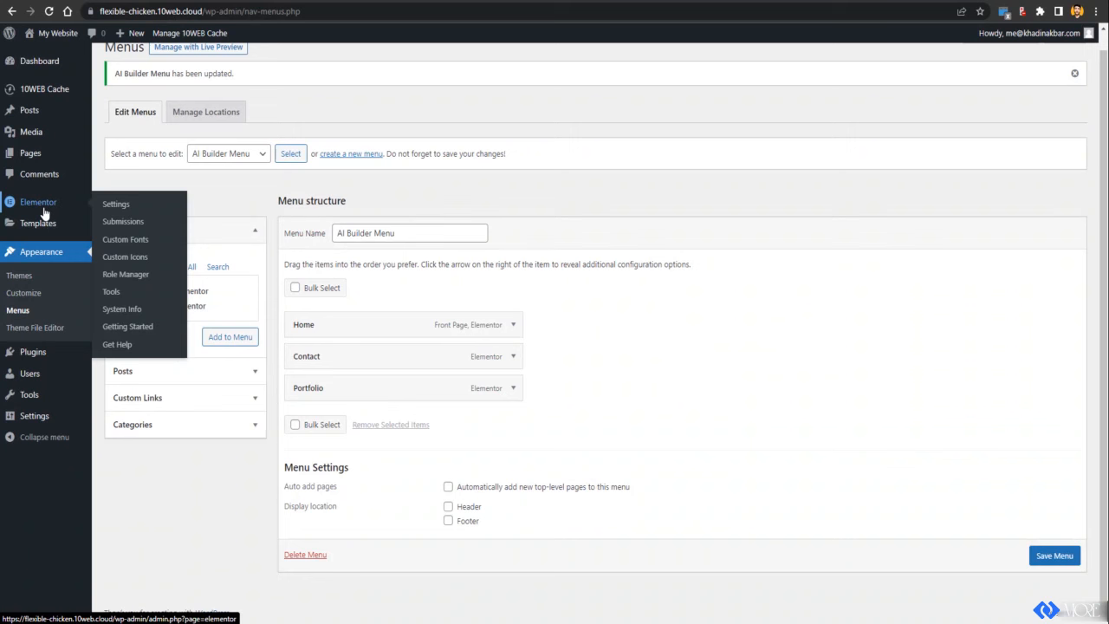
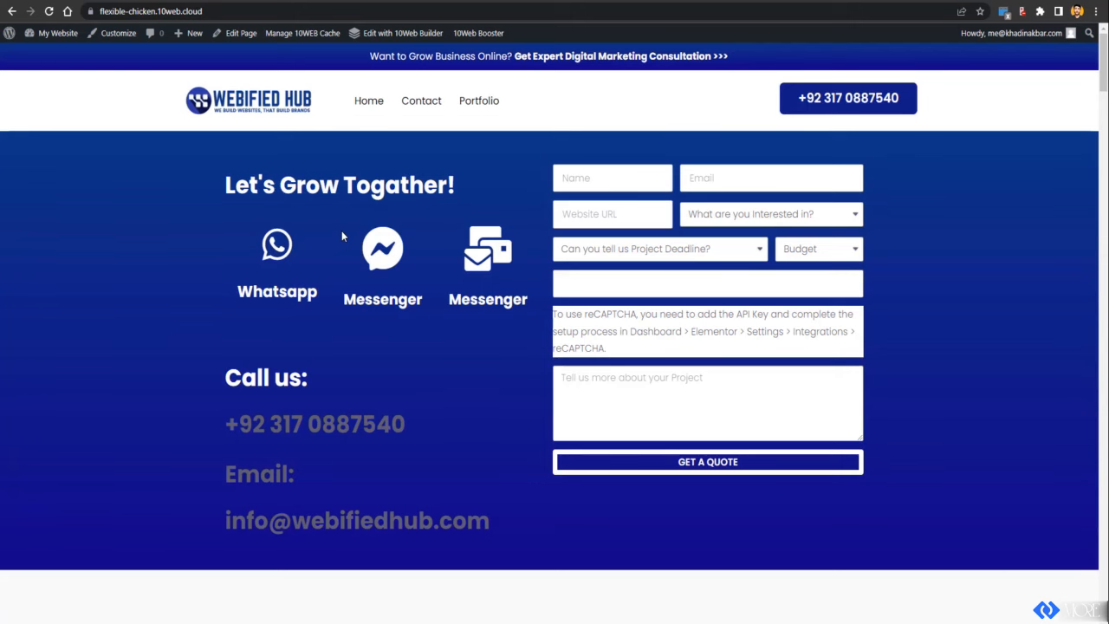
Step: Scroll down to the DagoFlight and EagleRidge Dental portfolio cards and reload the live page
scroll(341, 236, "down", 10)
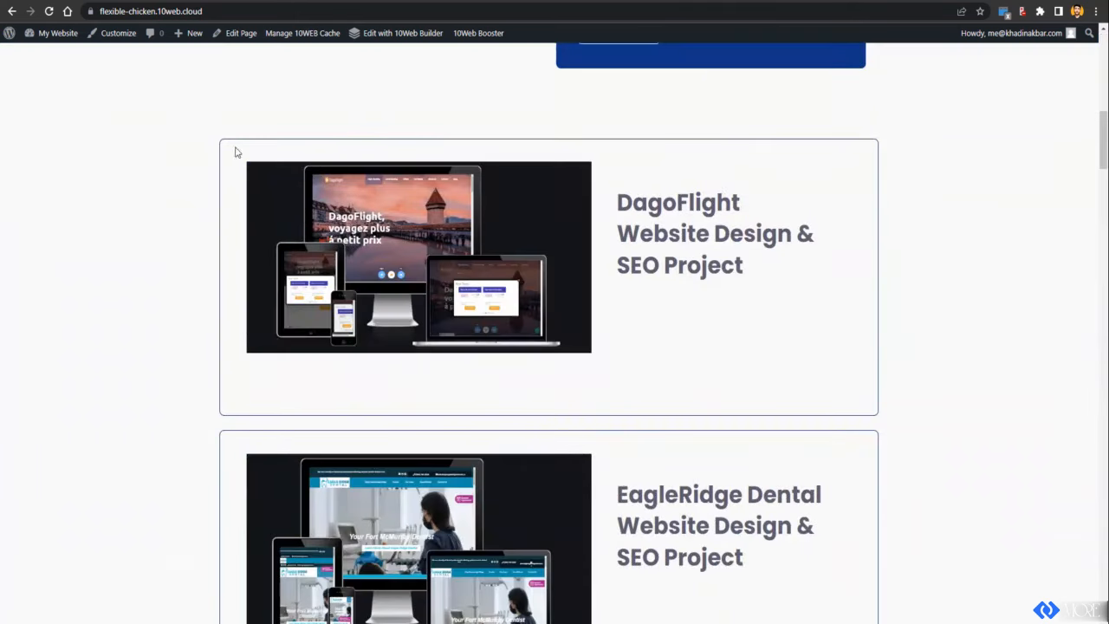
left_click(49, 11)
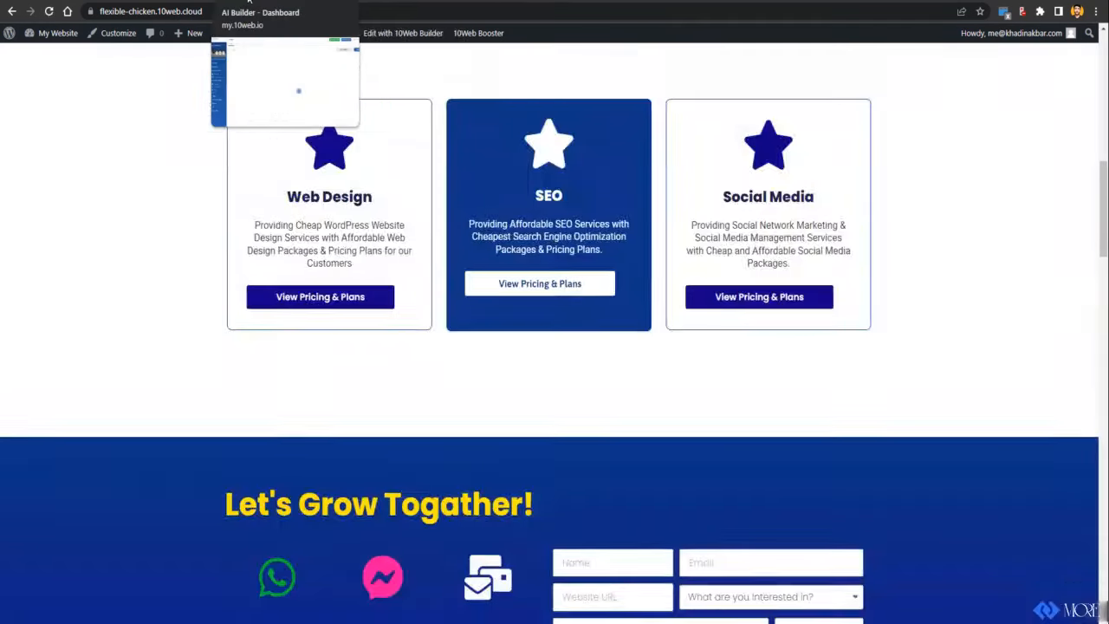
Step: Check the Point domain settings, dismiss the Add Domain form, then return to AI Builder pages
left_click(253, 1)
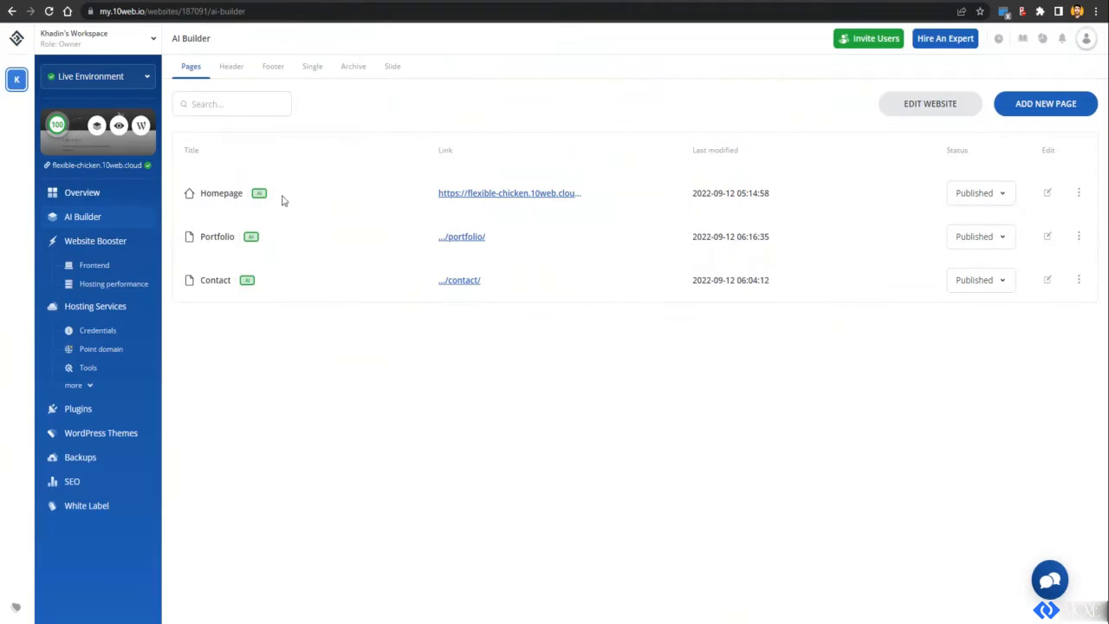
left_click(119, 353)
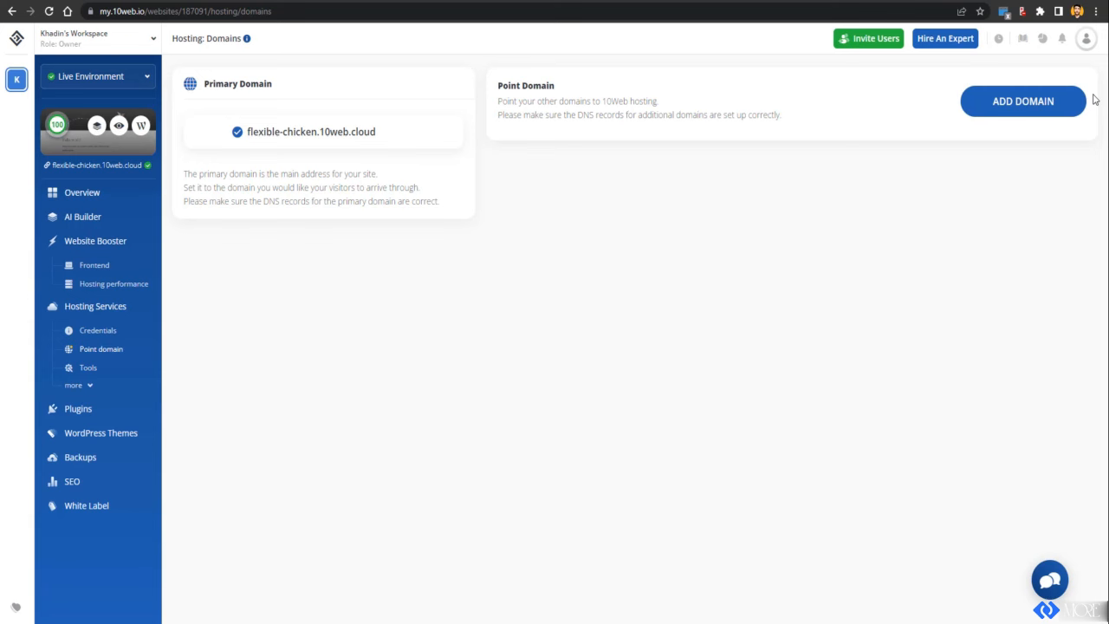
left_click(1032, 119)
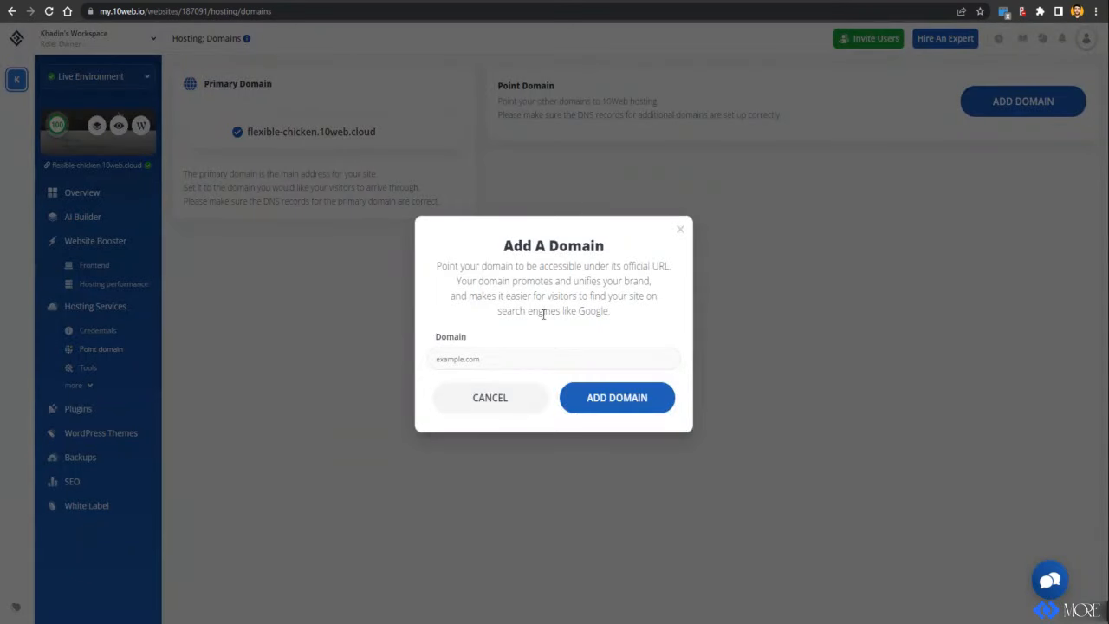
left_click(680, 229)
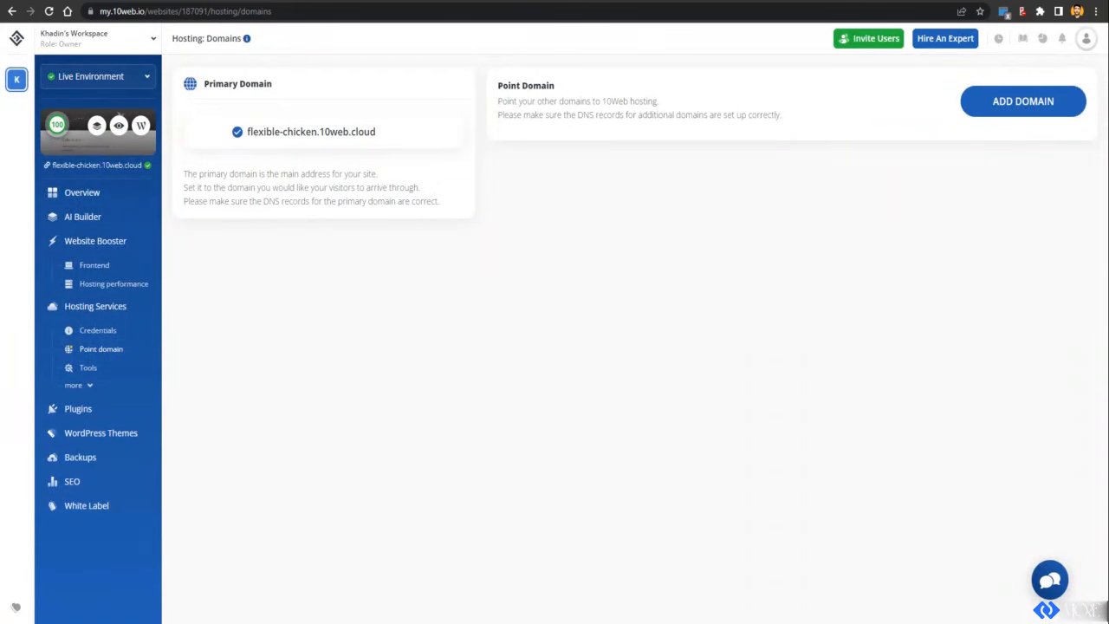
left_click(91, 223)
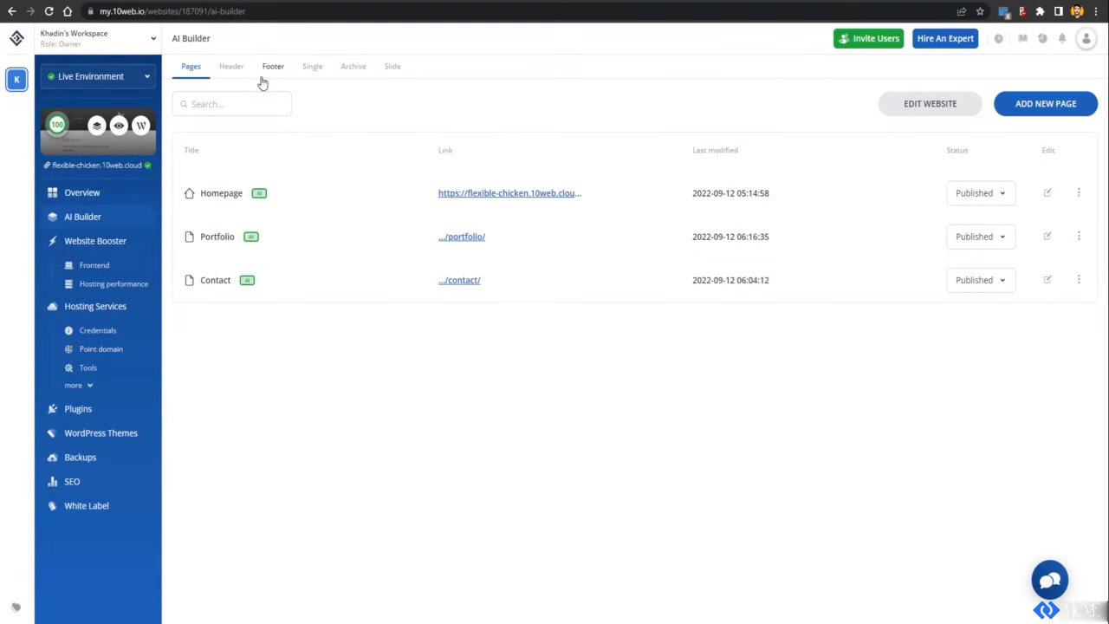
Step: Compare the Header and Footer templates, then open the empty Footer in 10Web Builder
left_click(239, 78)
left_click(272, 77)
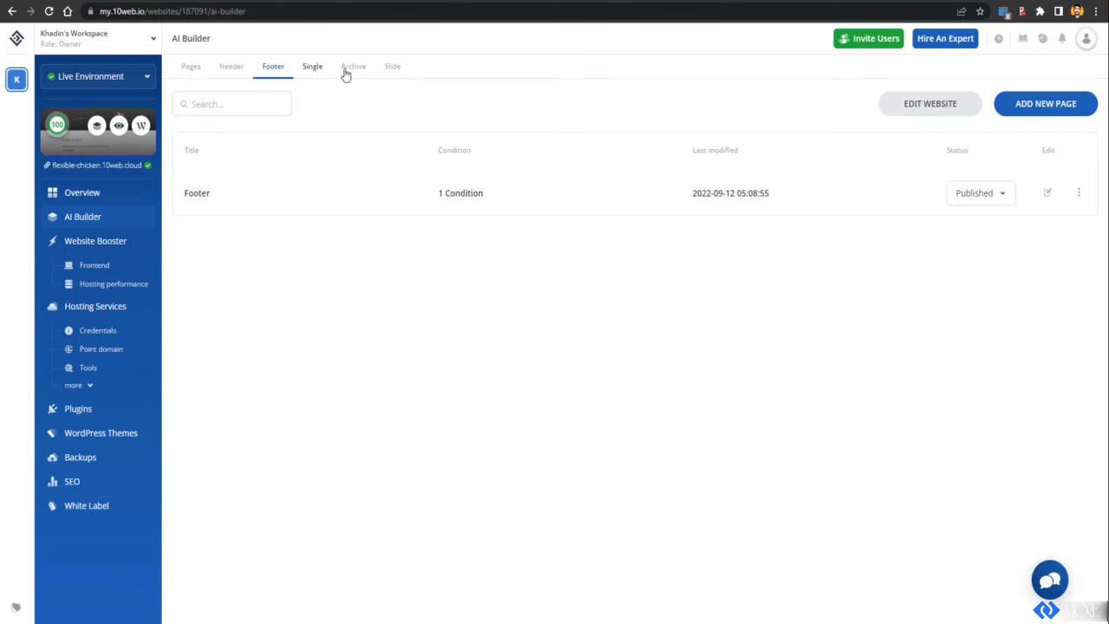
left_click(236, 76)
left_click(273, 74)
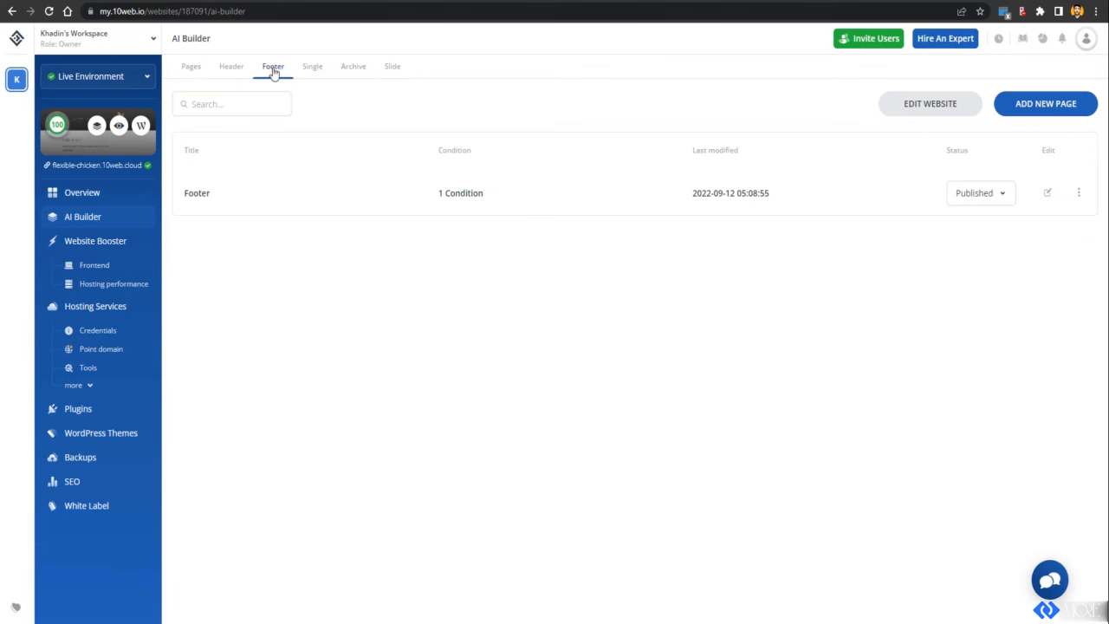
left_click(1050, 199)
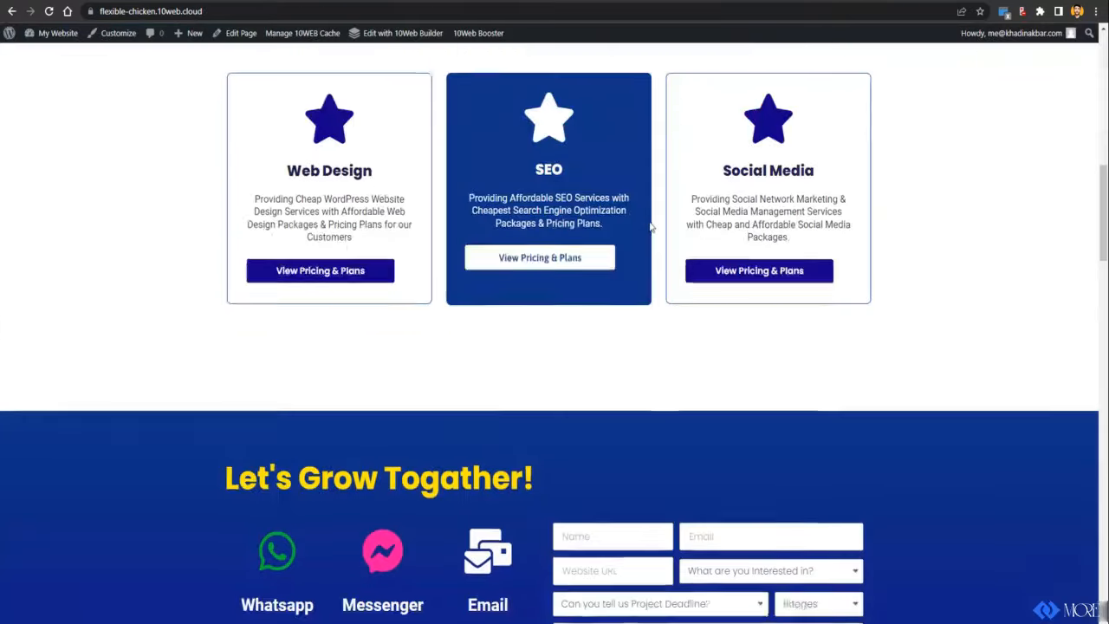
Step: Scroll through the editor, look at the Contact page, and close the template library
scroll(657, 220, "down", 10)
scroll(657, 220, "down", 3)
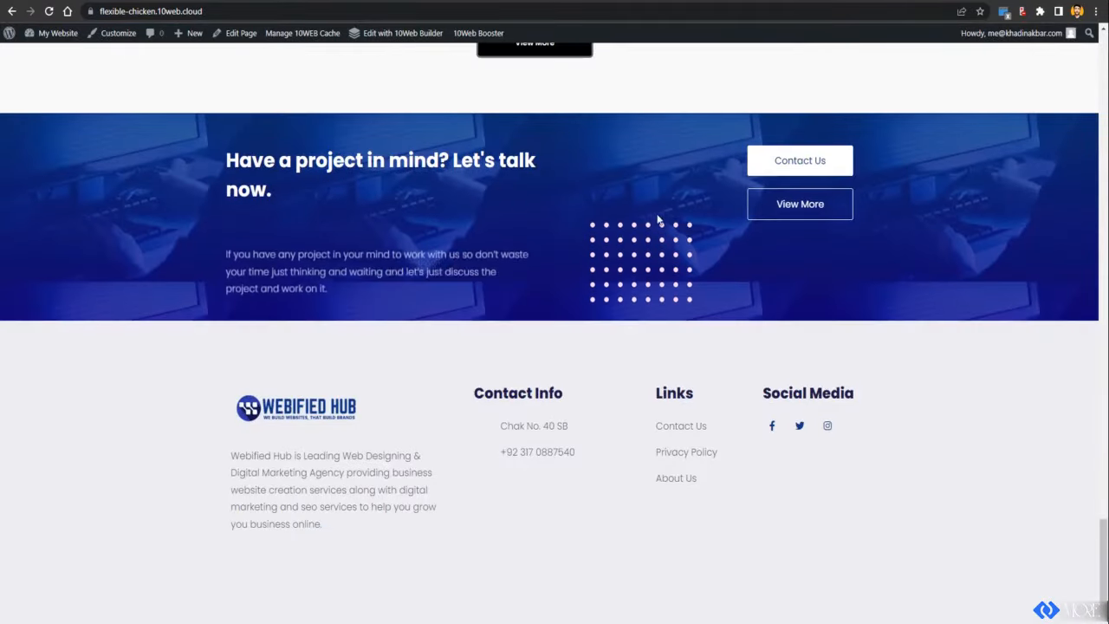
scroll(620, 260, "up", 8)
scroll(617, 269, "up", 10)
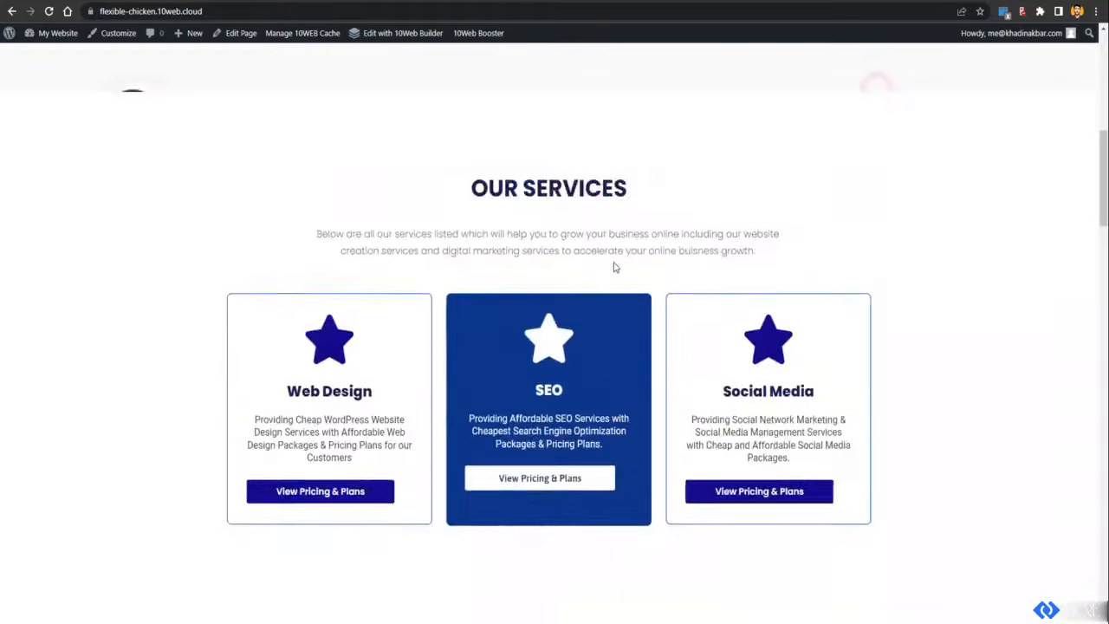
left_click(410, 108)
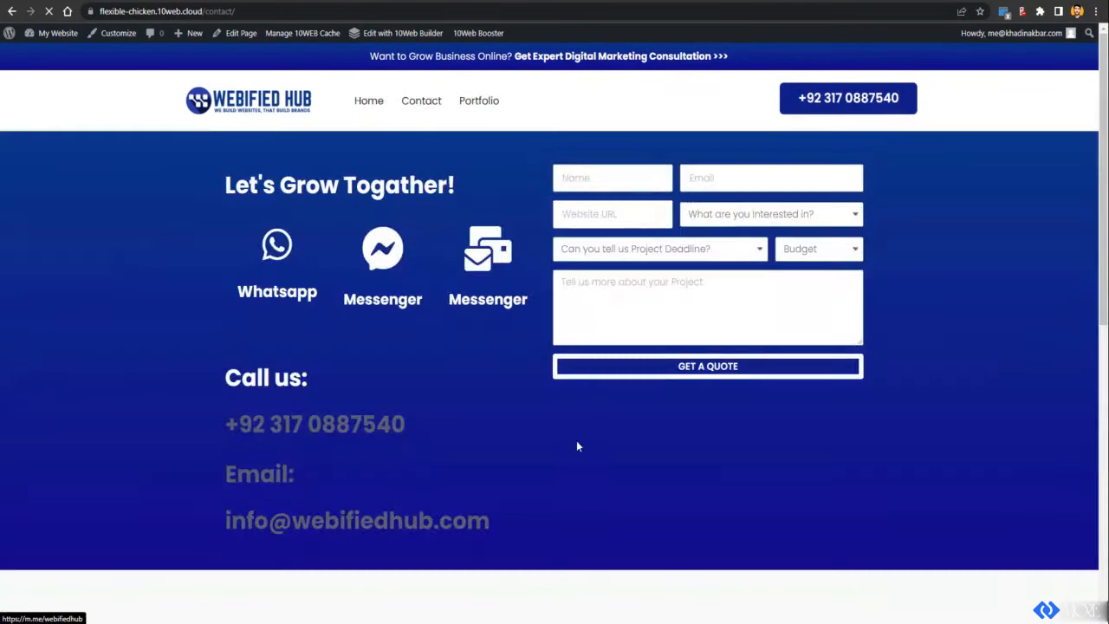
scroll(580, 425, "down", 5)
scroll(596, 410, "up", 6)
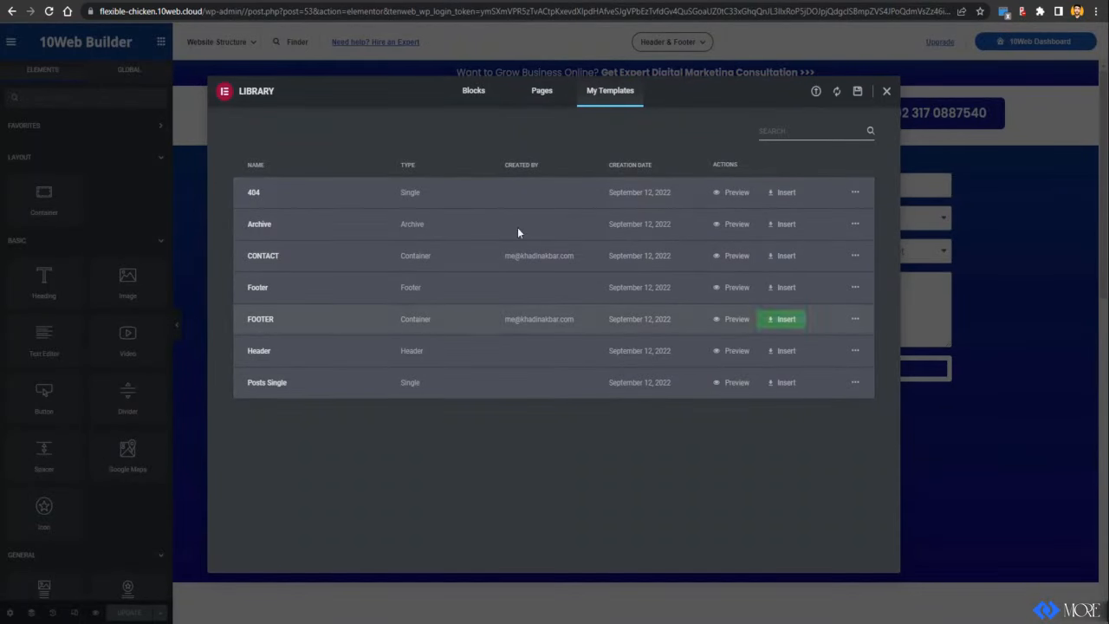
left_click(886, 90)
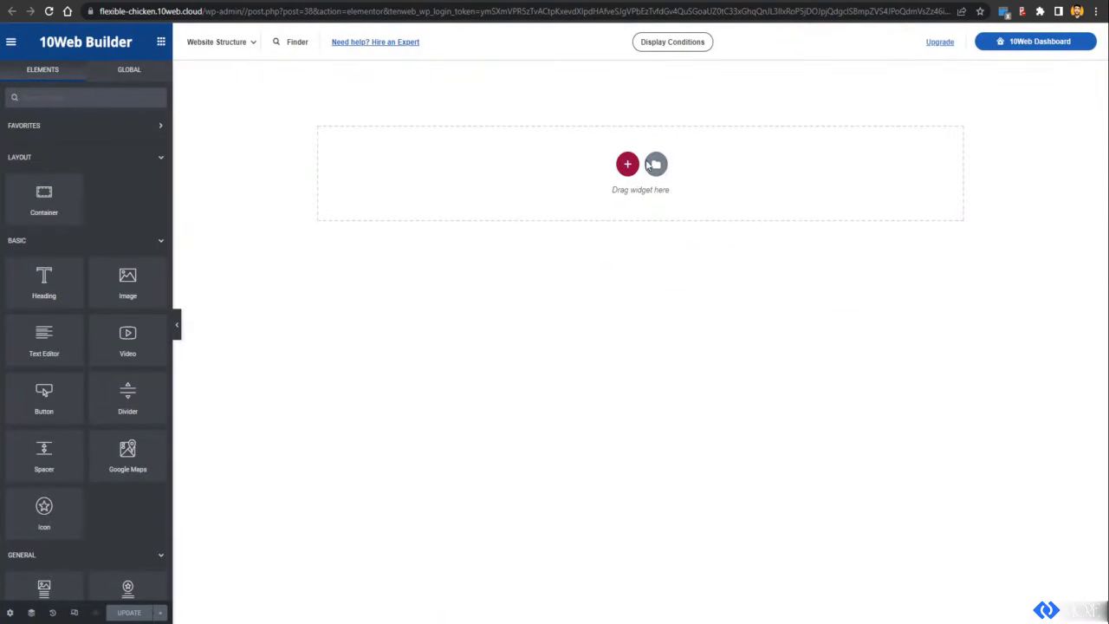
Step: Insert the saved FOOTER template from My Templates with its layout settings, and save
left_click(660, 166)
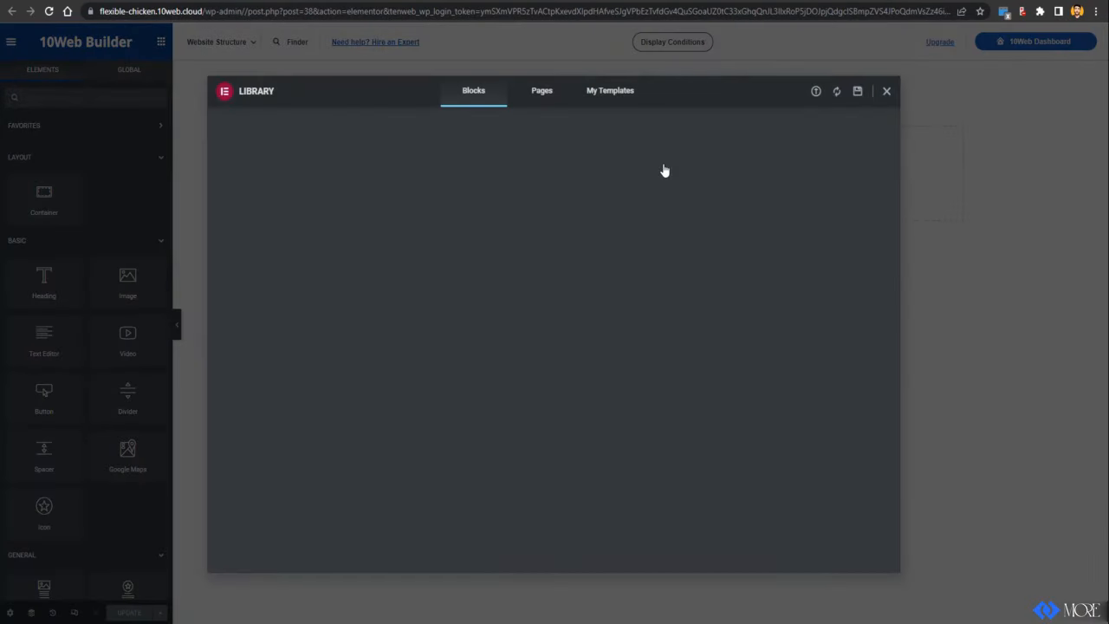
left_click(629, 100)
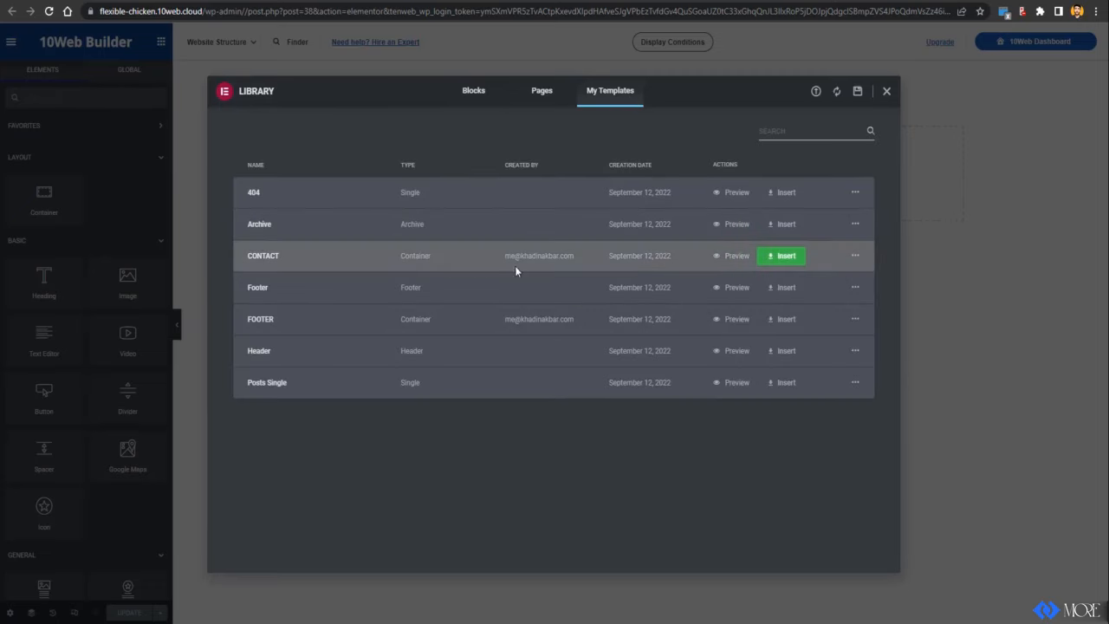
left_click(790, 327)
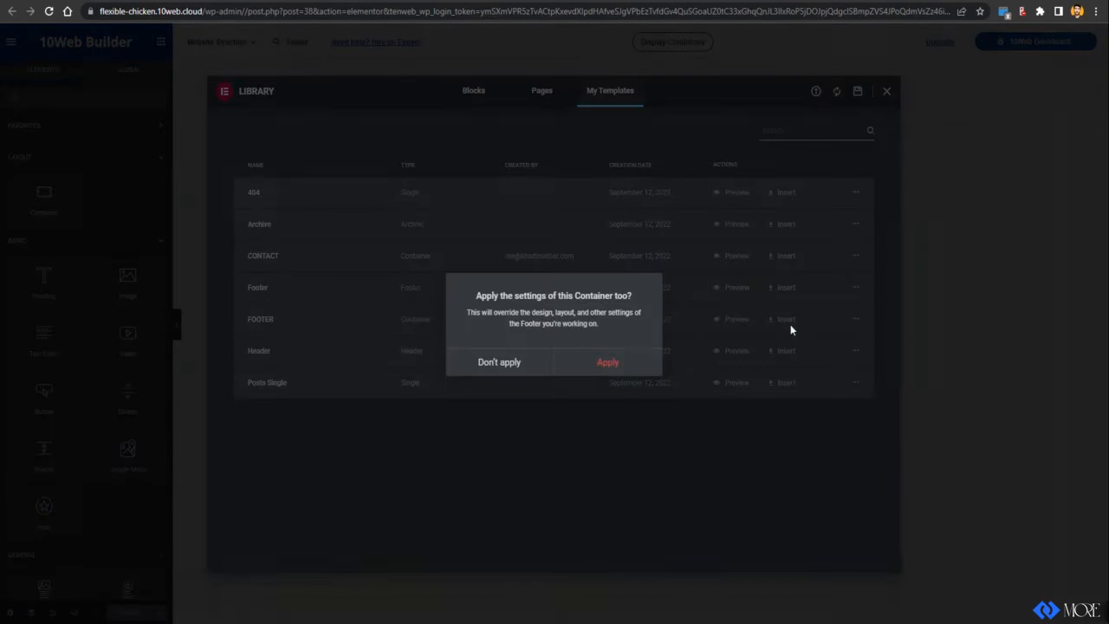
left_click(589, 364)
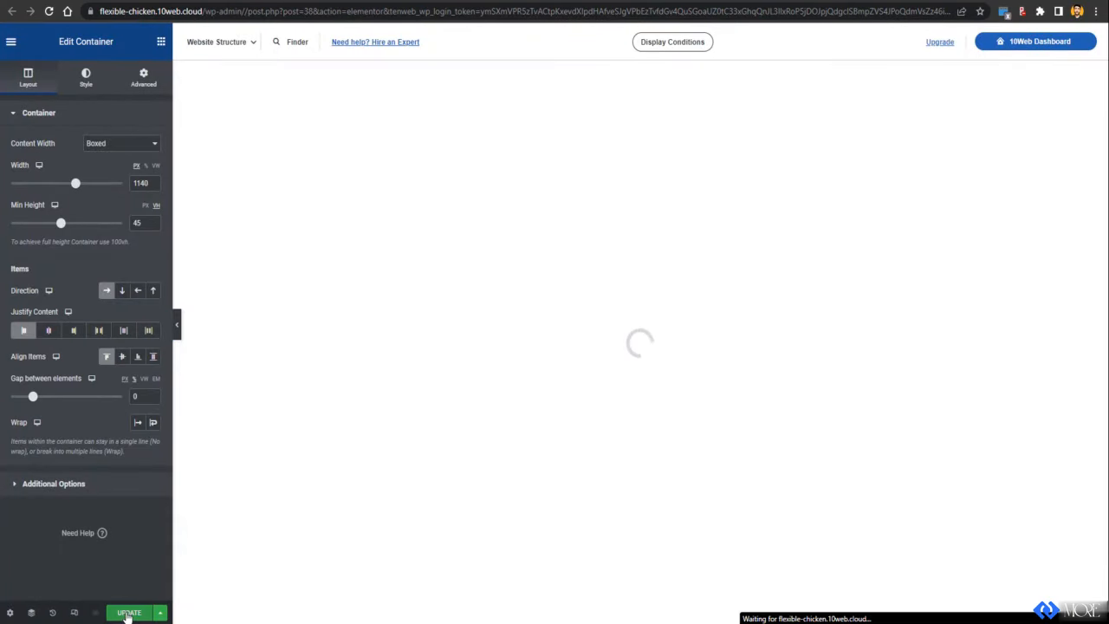
left_click(128, 612)
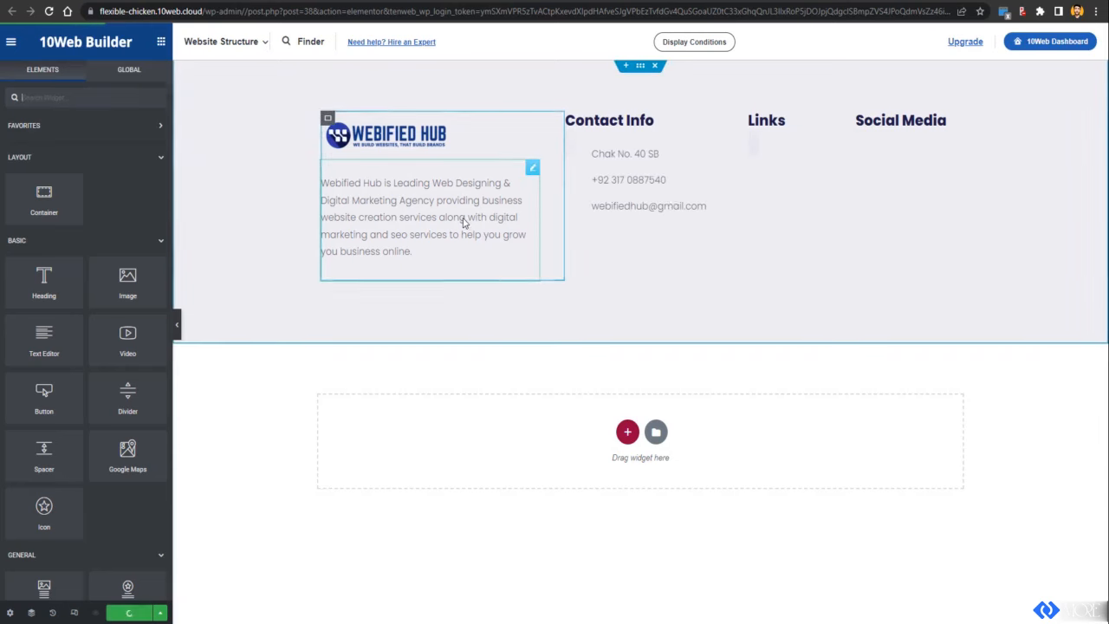
Step: Select the footer description and Contact Info, then reload the live Contact page to see the new footer
left_click(460, 260)
left_click(672, 202)
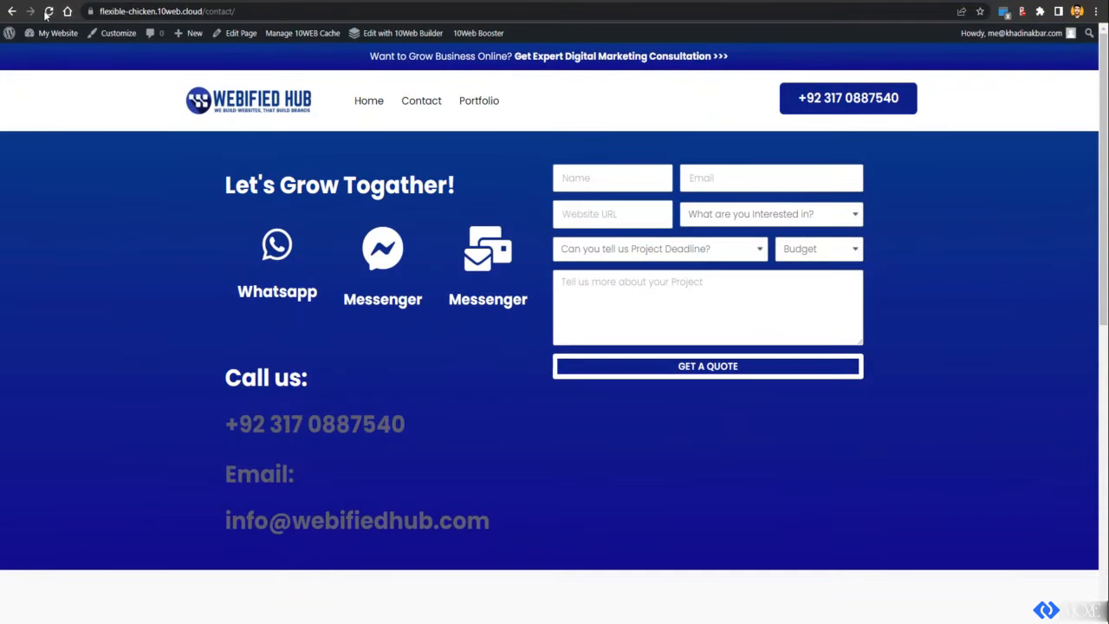
left_click(48, 11)
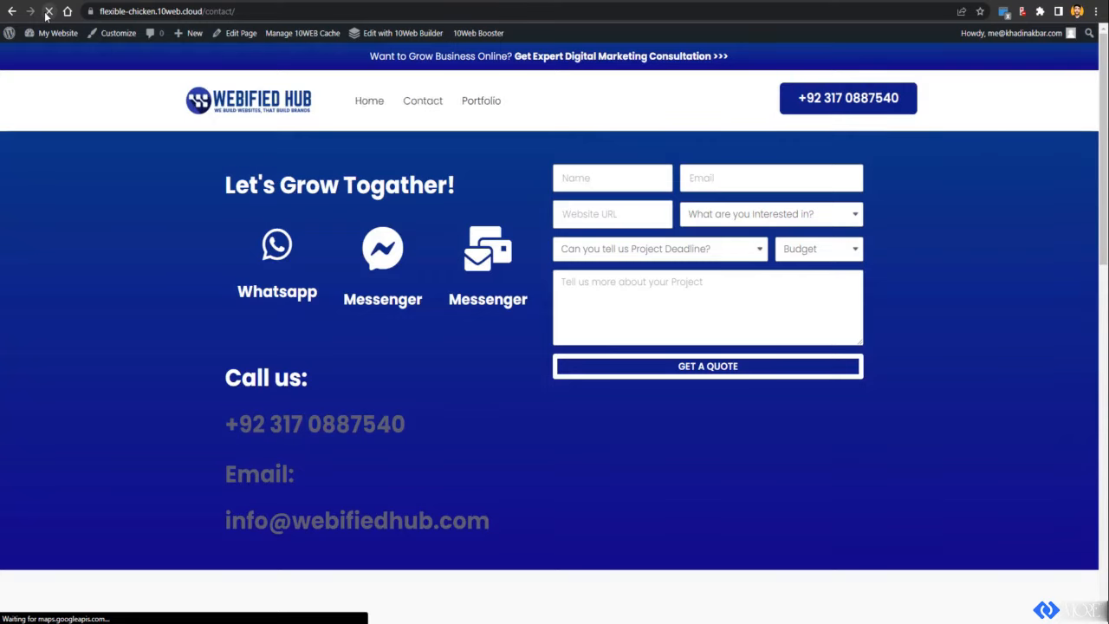
scroll(507, 327, "down", 5)
scroll(519, 338, "down", 10)
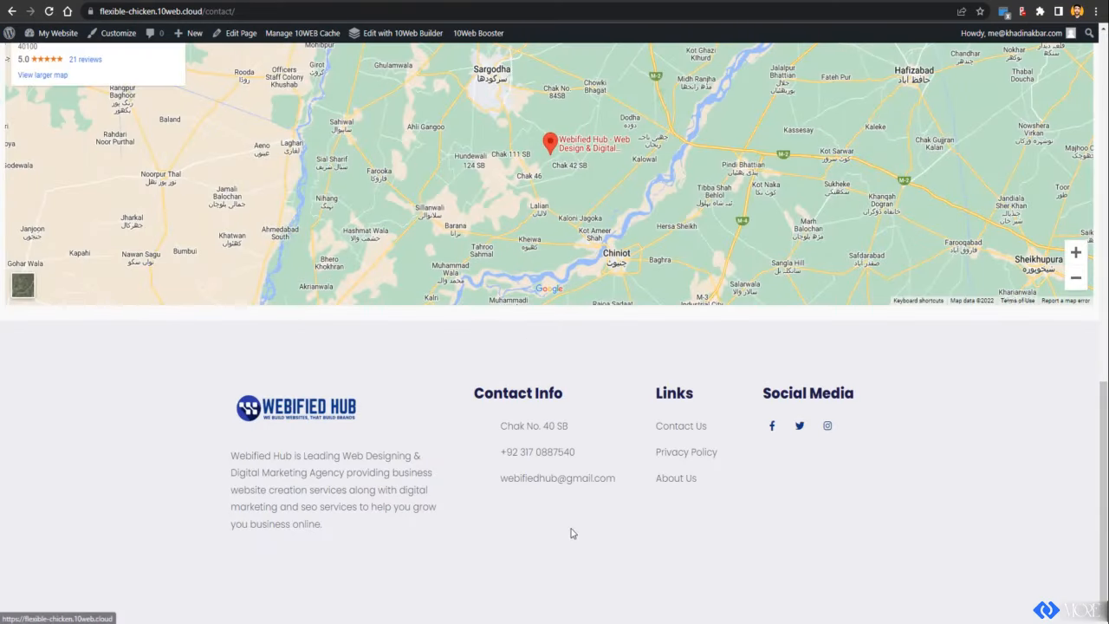
scroll(598, 524, "up", 6)
scroll(606, 511, "down", 6)
scroll(606, 511, "up", 8)
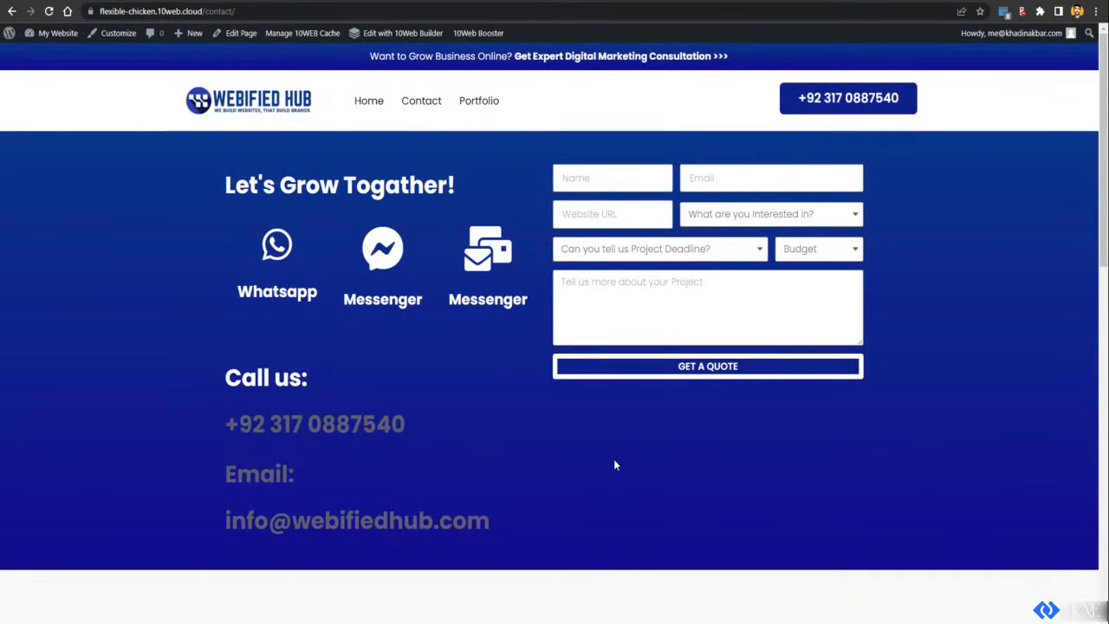
Step: Compare with the original Webified Hub portfolio page, then return to the builder editor
left_click(797, 3)
scroll(621, 303, "down", 10)
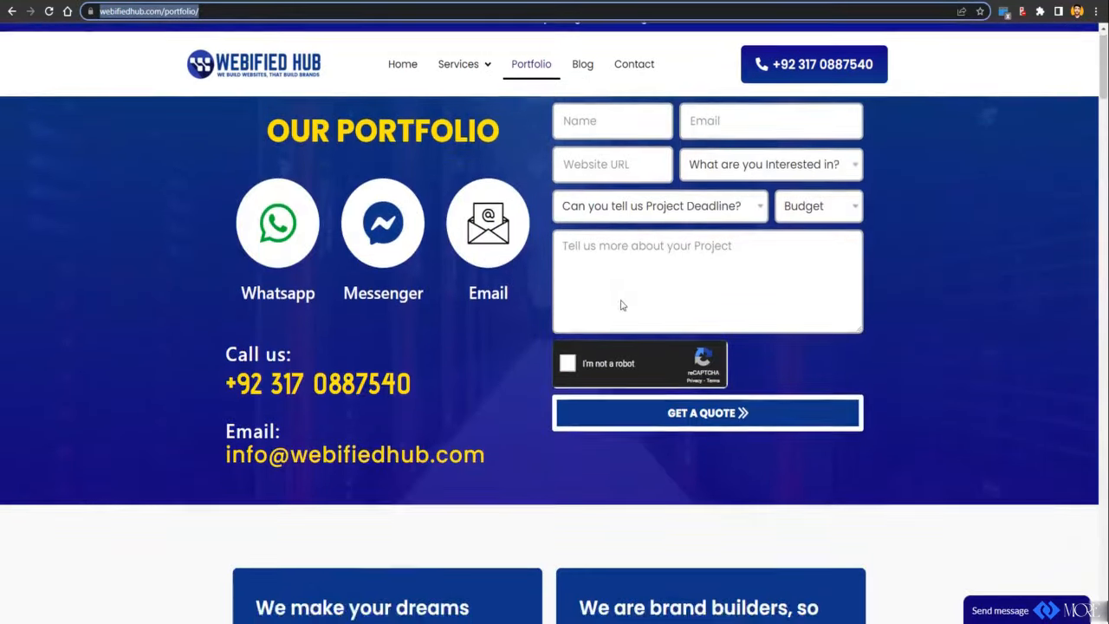
scroll(619, 306, "up", 10)
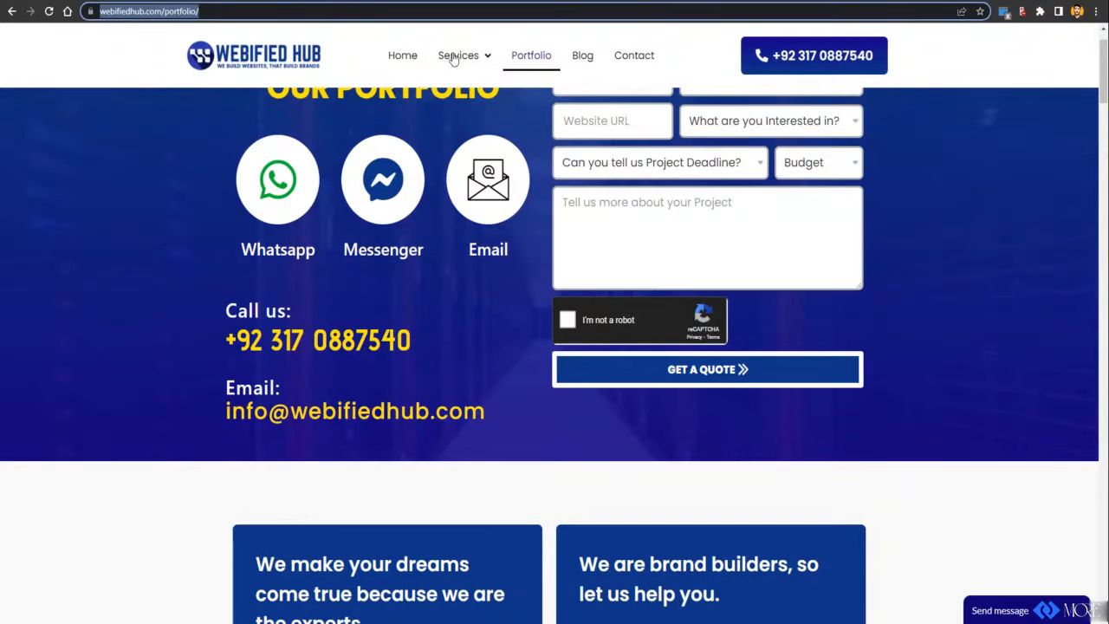
left_click(476, 3)
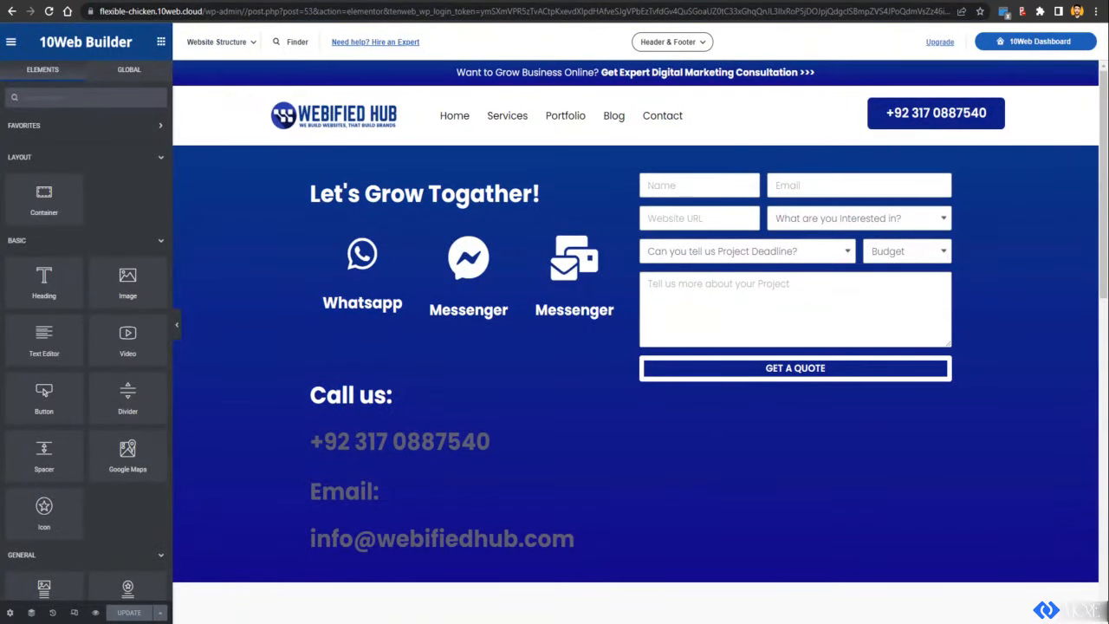
Step: Expand the Other and Inner Pages groups in Website Structure, then go to the Menus page
left_click(357, 4)
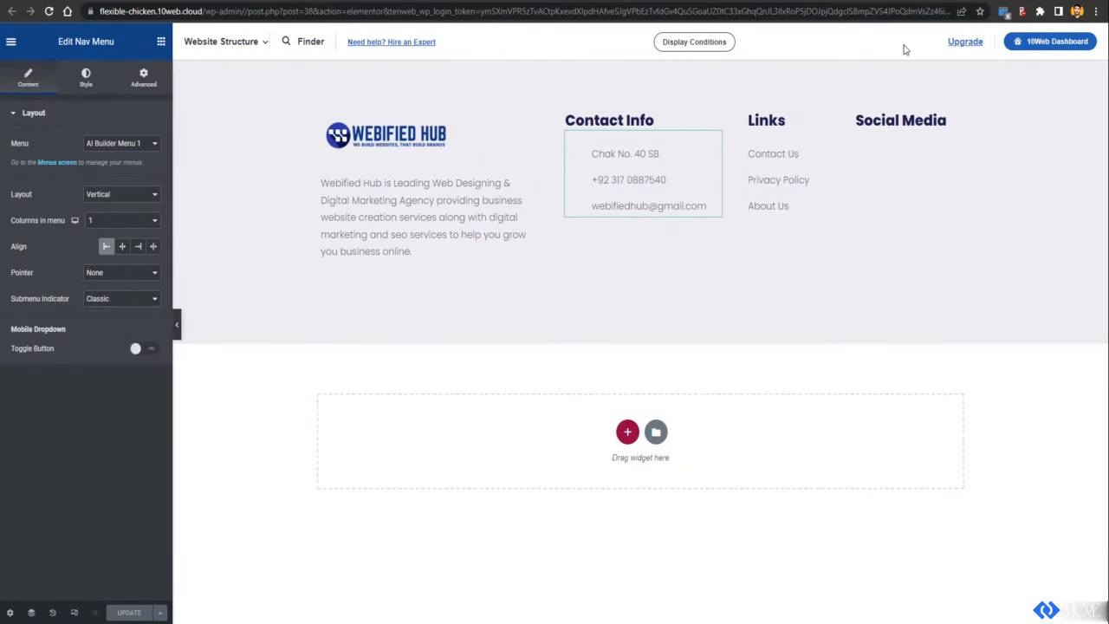
left_click(247, 43)
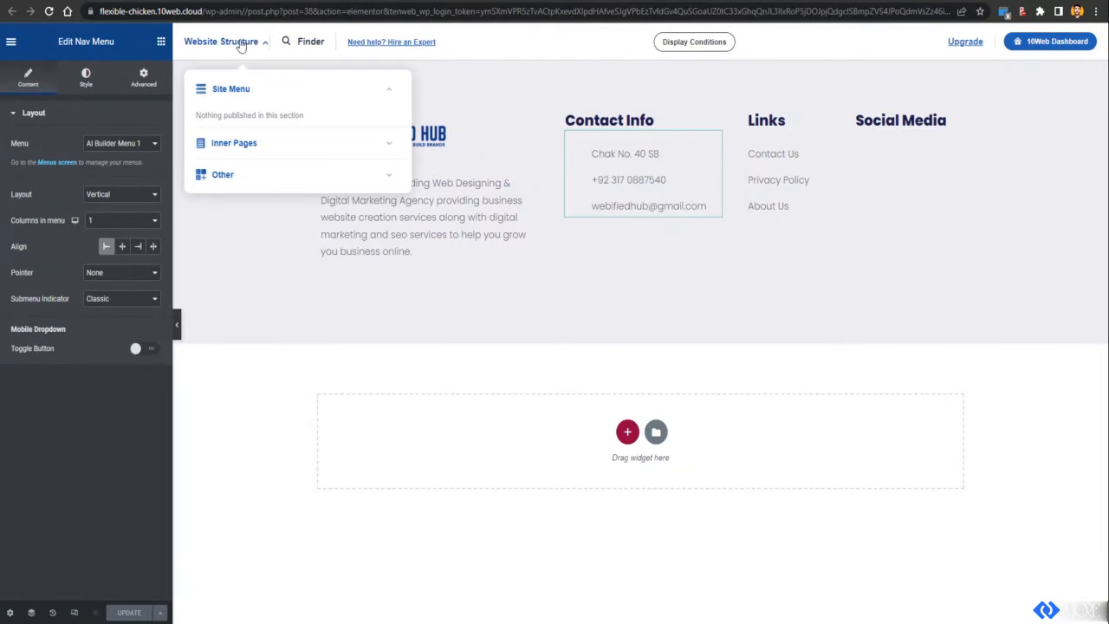
left_click(266, 178)
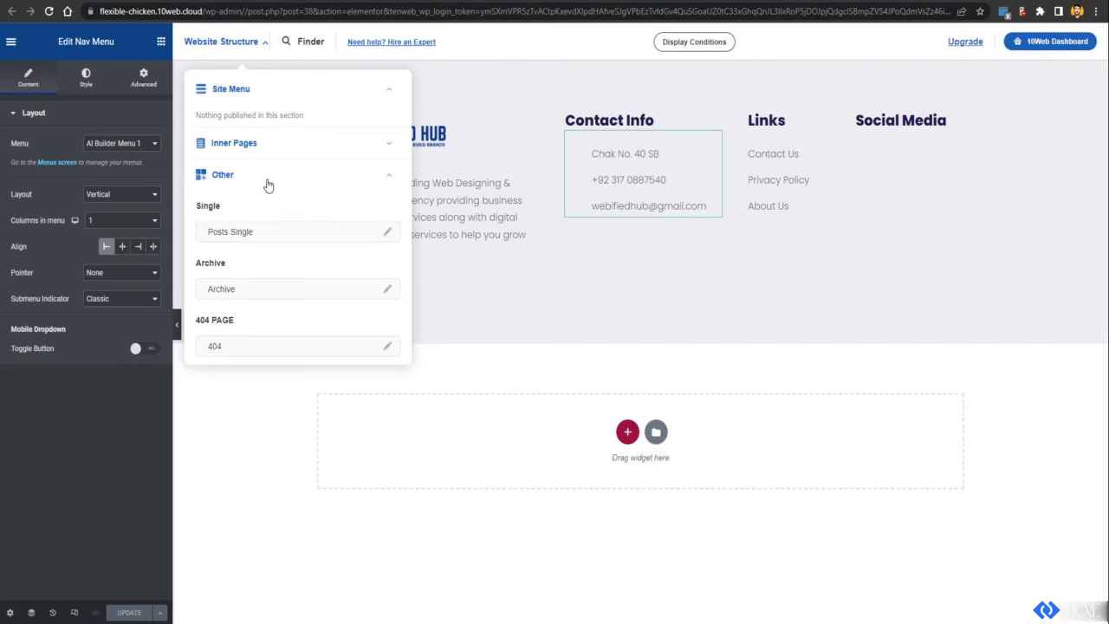
left_click(312, 145)
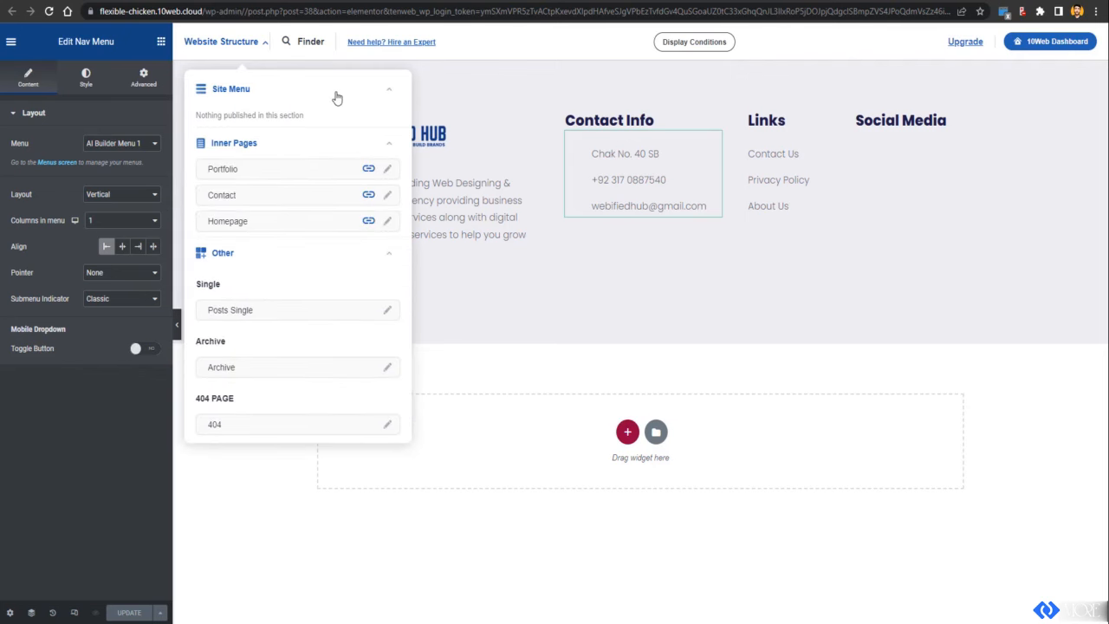
left_click(337, 92)
left_click(382, 3)
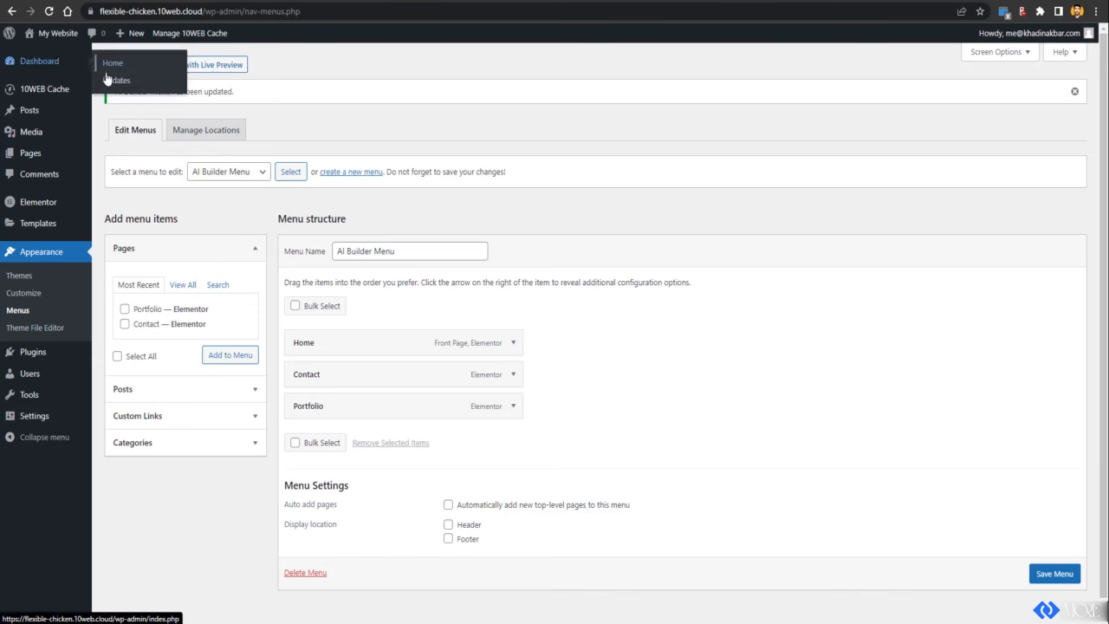
Step: Visit the site via My Website, edit the homepage with 10Web Builder, and choose Edit Header
mouse_move(77, 47)
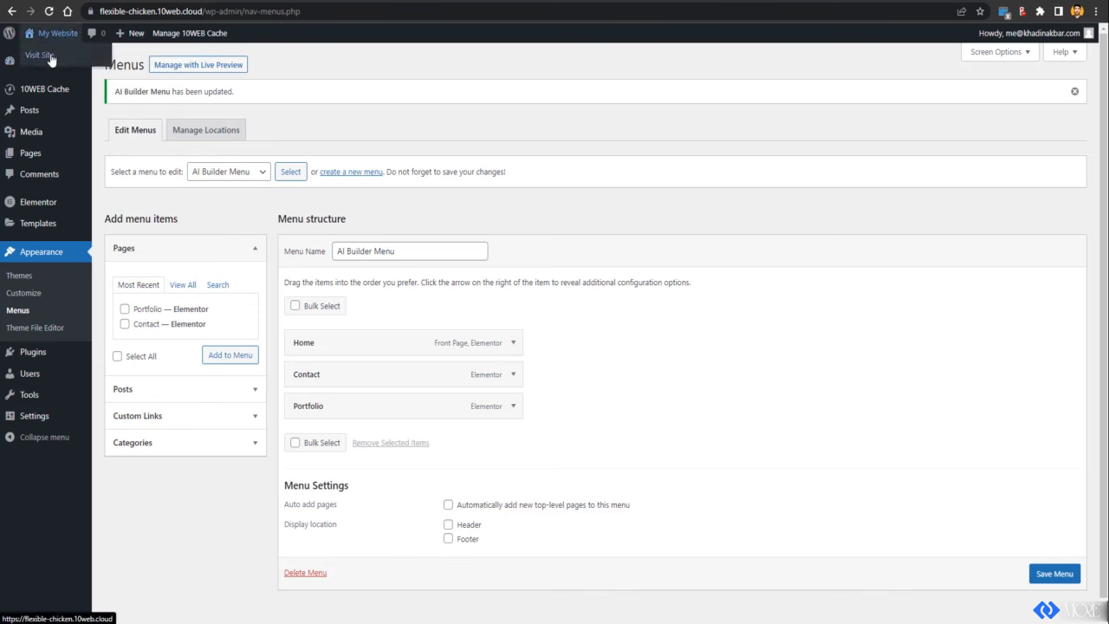
left_click(50, 57)
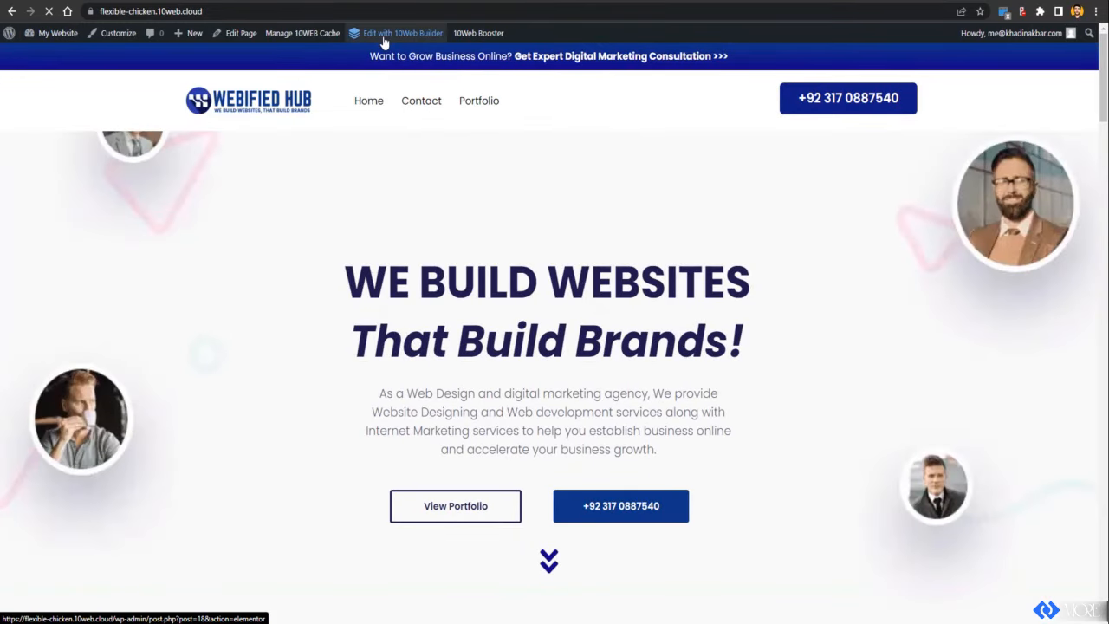
left_click(384, 42)
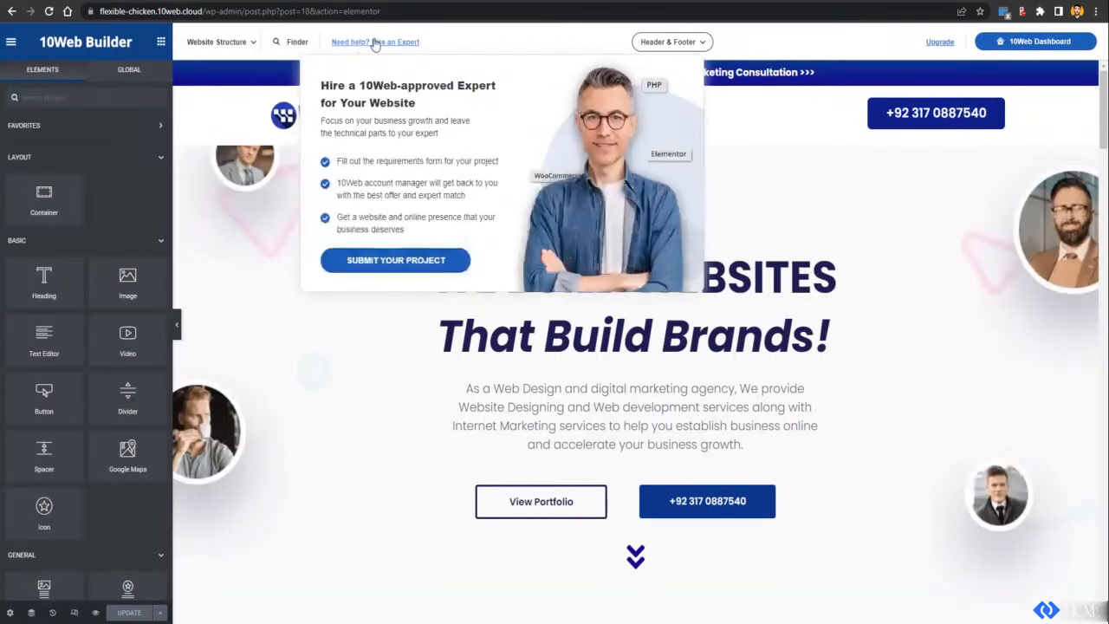
left_click(311, 71)
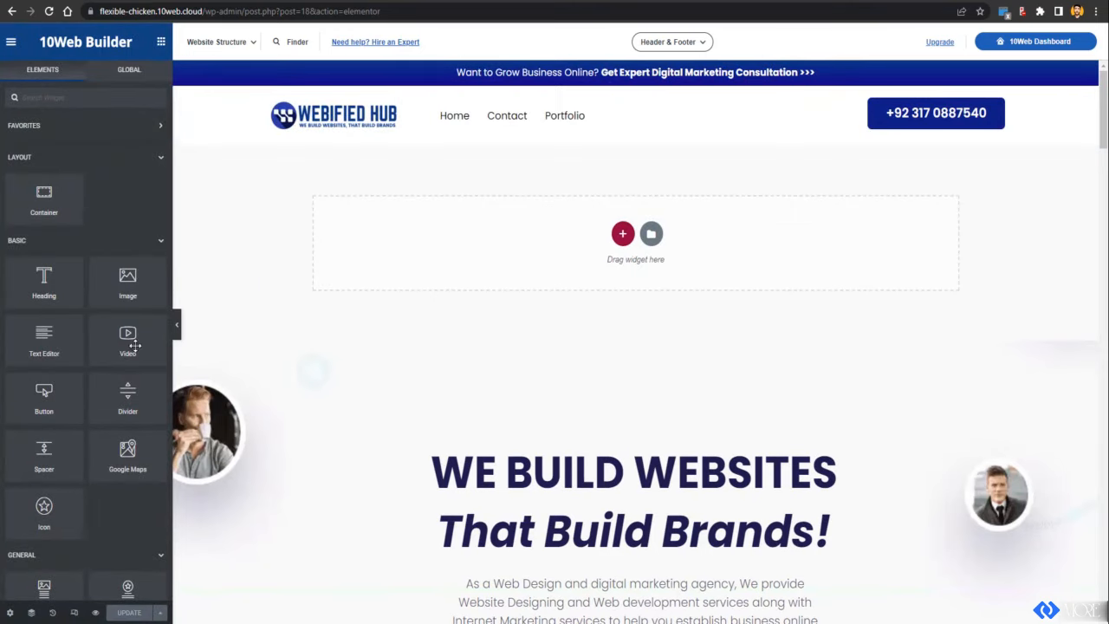
Step: Select the header container and expand its Advanced Scrolling Effect options
left_click(634, 79)
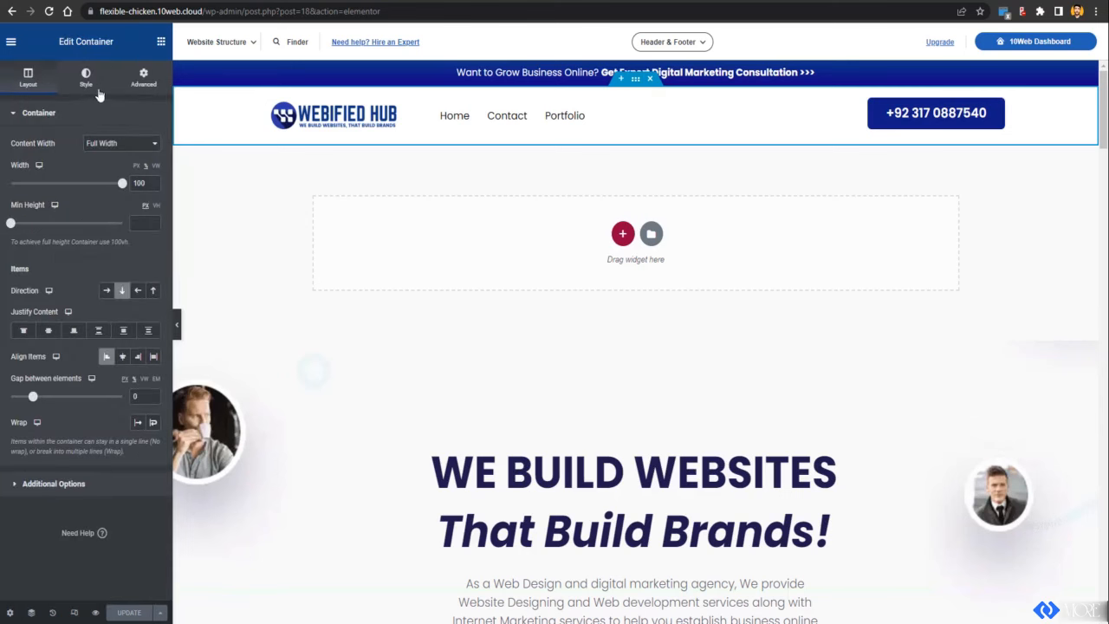
left_click(142, 87)
scroll(108, 388, "down", 2)
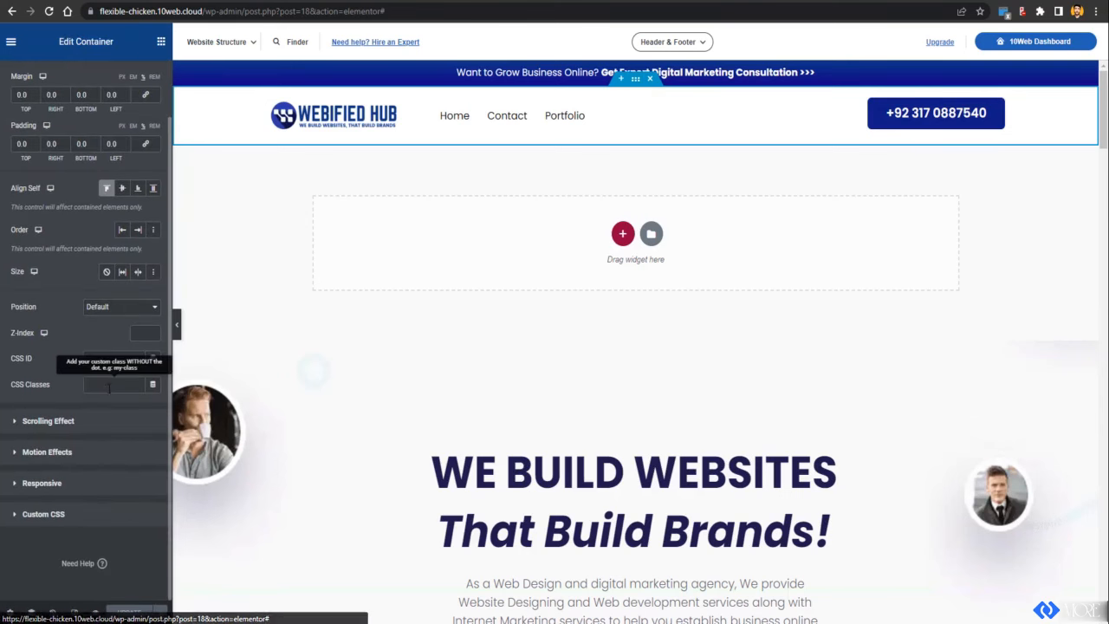
left_click(48, 452)
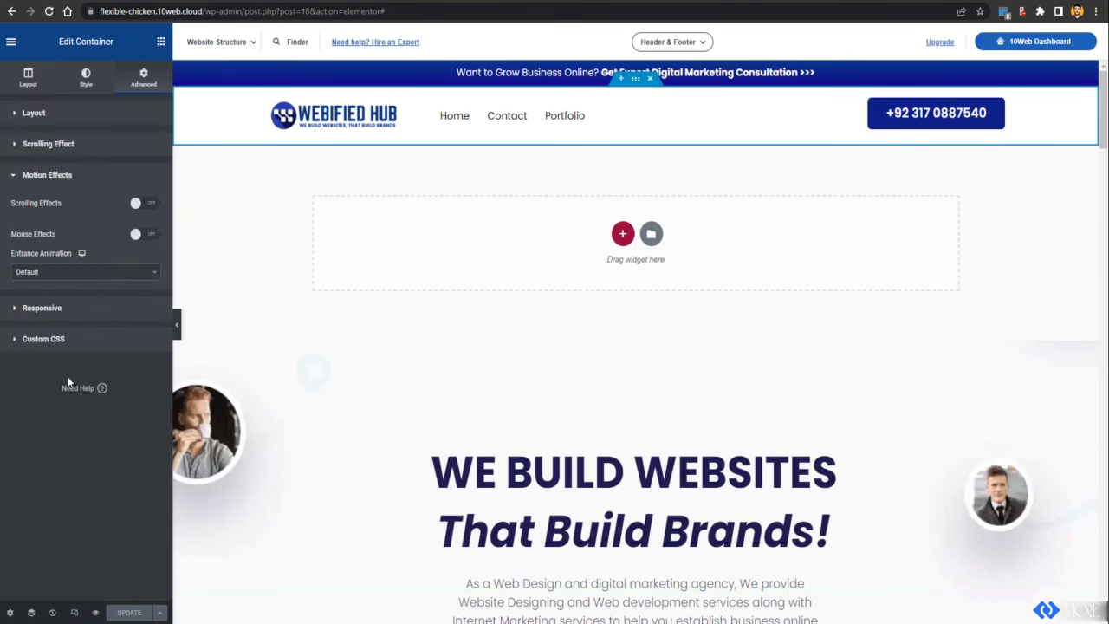
left_click(44, 308)
left_click(72, 176)
left_click(73, 145)
Step: Set the header's Sticky option to Top and save it with UPDATE
left_click(141, 184)
left_click(132, 204)
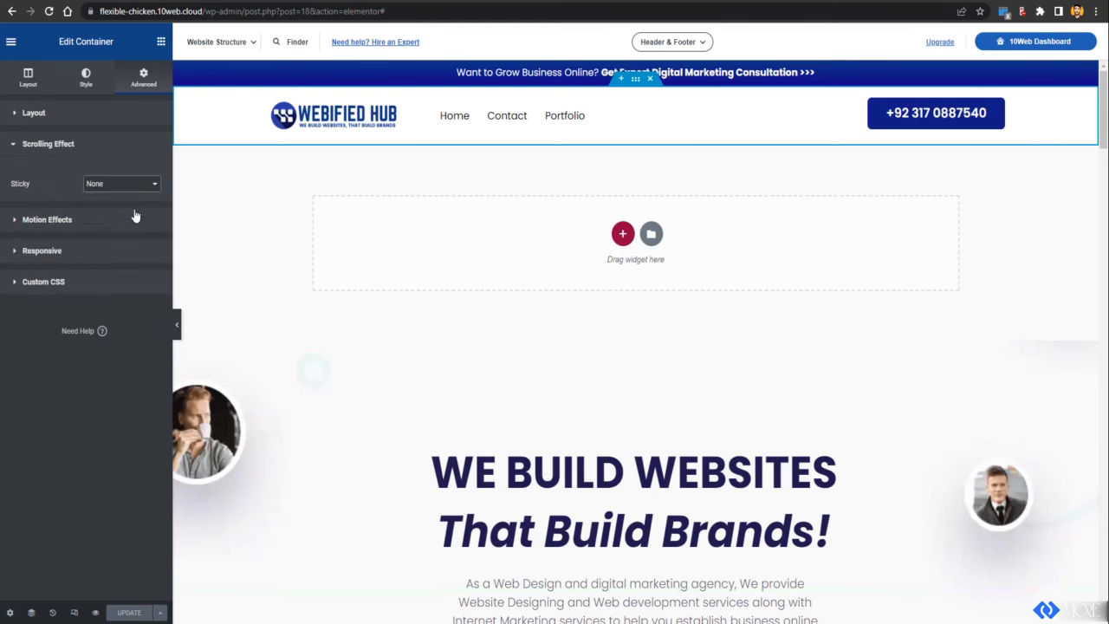
scroll(545, 234, "down", 4)
scroll(546, 234, "down", 4)
scroll(546, 234, "up", 5)
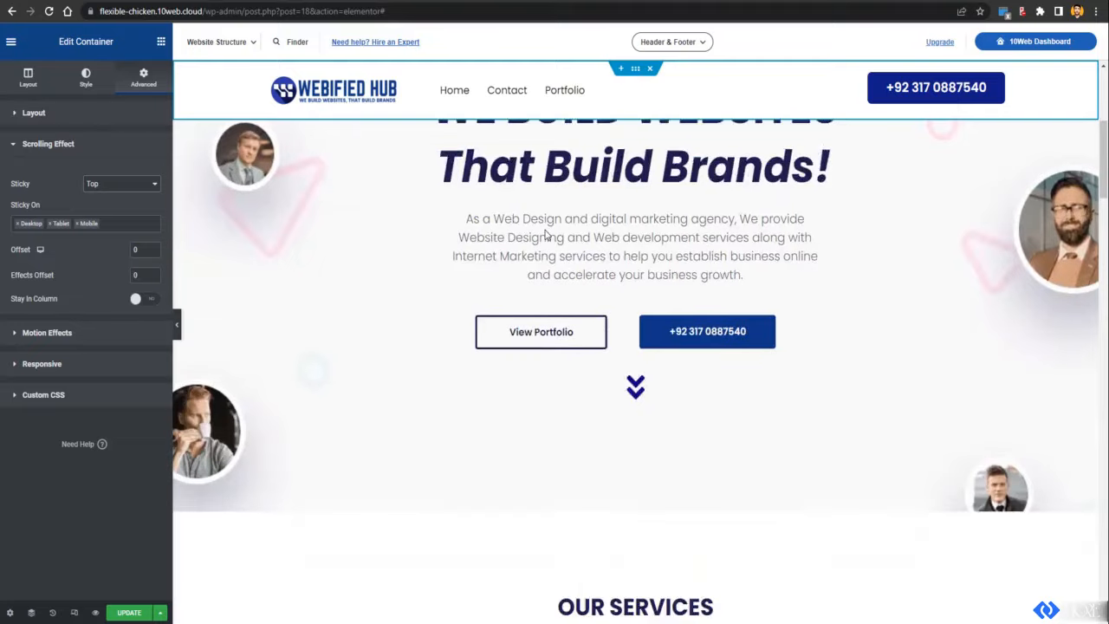
scroll(178, 537, "down", 5)
left_click(130, 612)
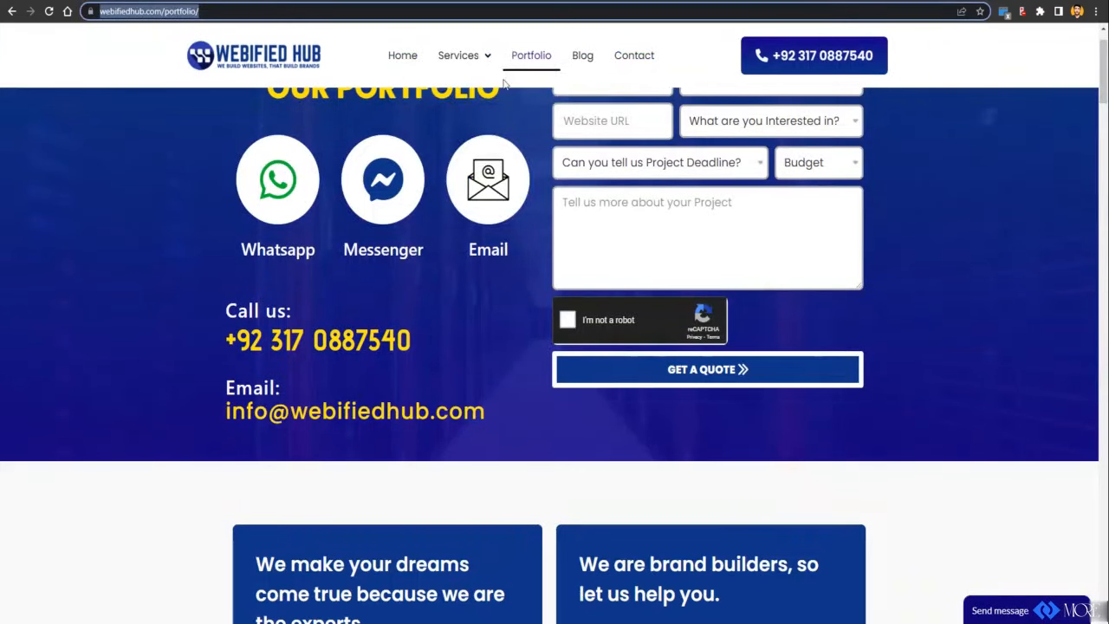
Step: Inspect the Services menu and Blog link on the live webifiedhub.com navigation
mouse_move(506, 82)
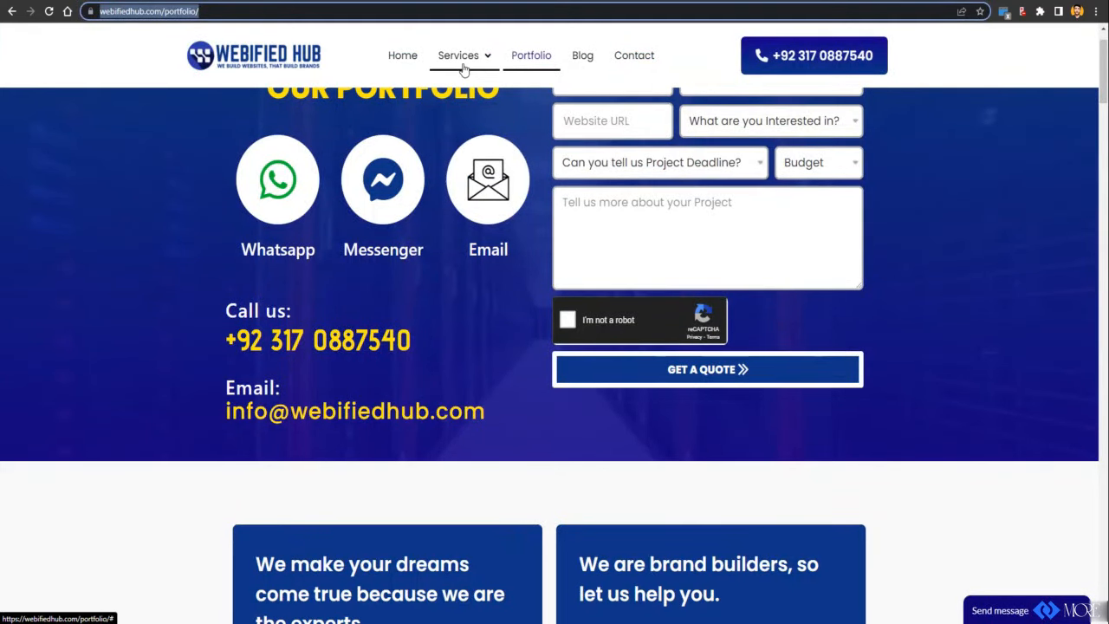
mouse_move(462, 69)
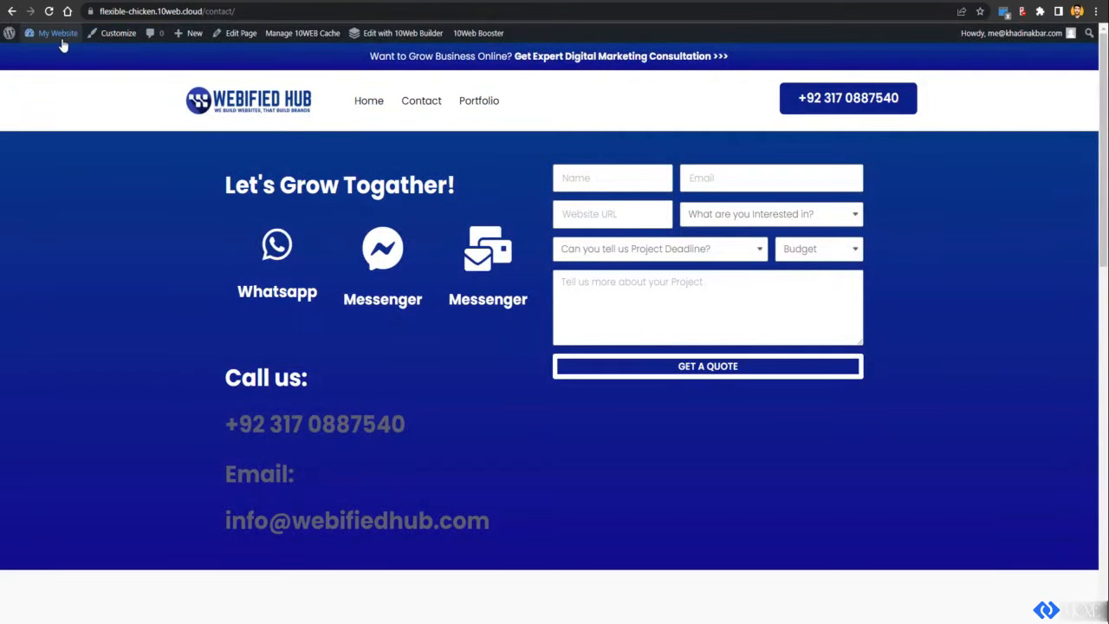
Step: Visit Dashboard and General settings, then check Reading's Posts page options, which lack a Blog page
mouse_move(56, 36)
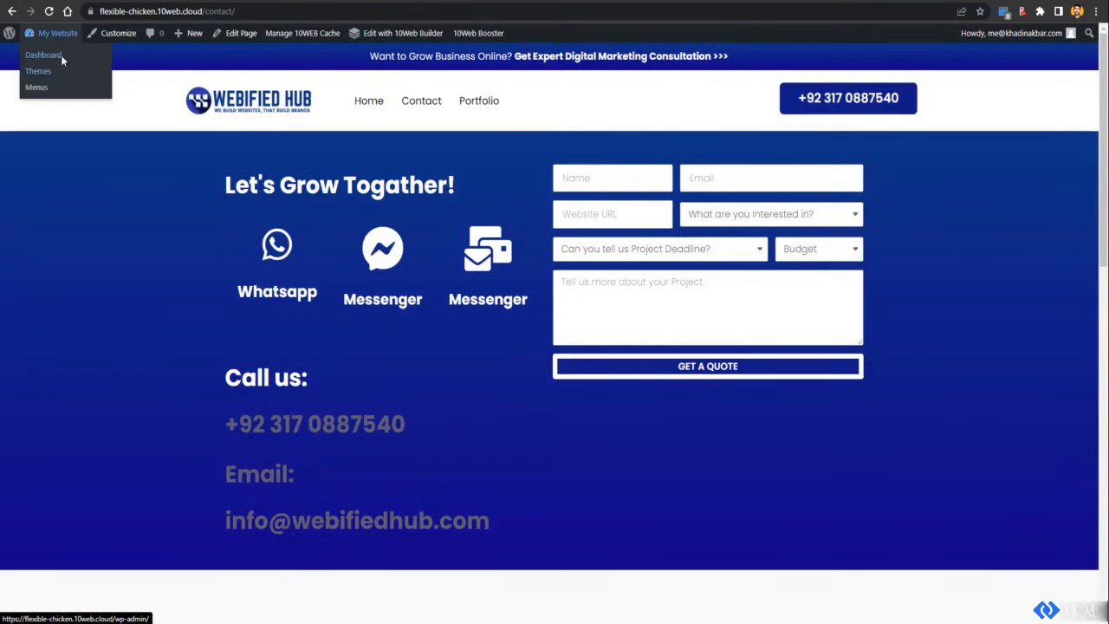
left_click(61, 57)
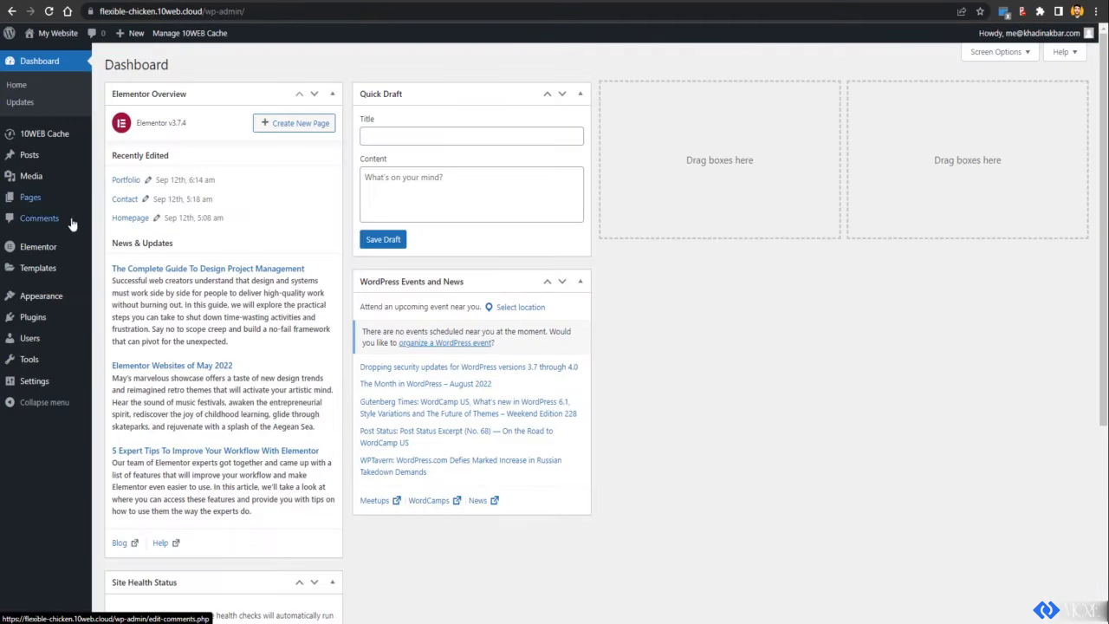
mouse_move(46, 379)
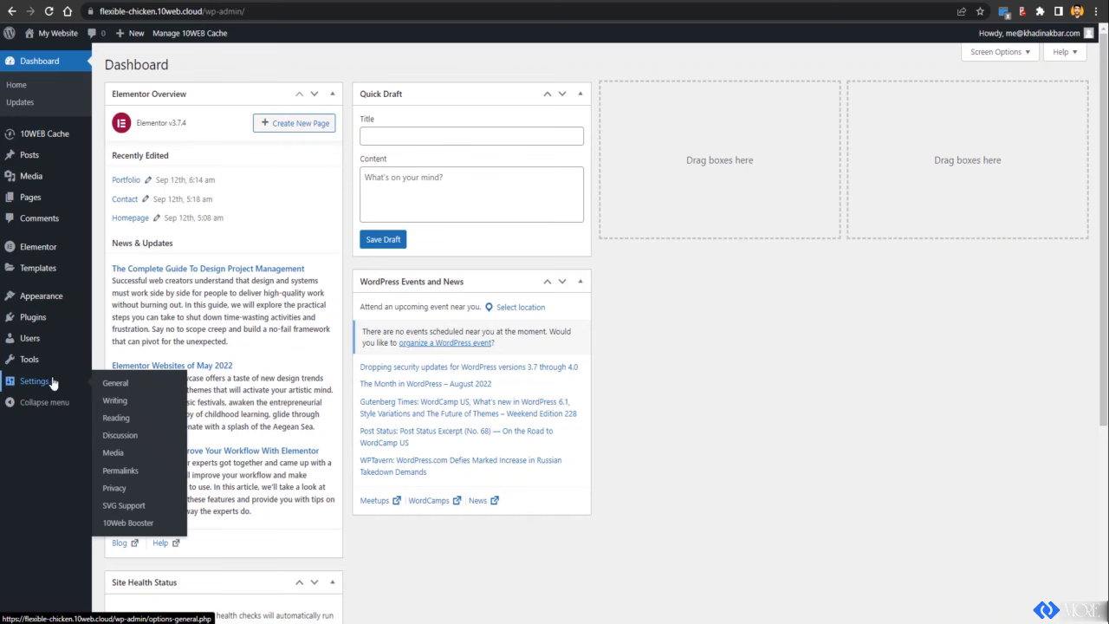
left_click(127, 392)
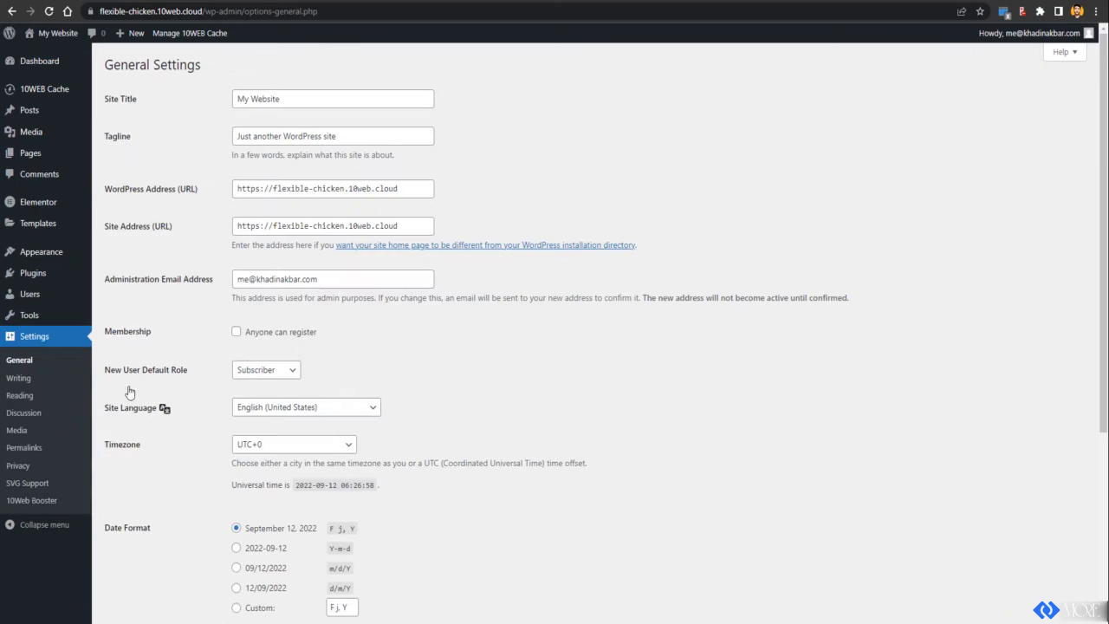
left_click(36, 402)
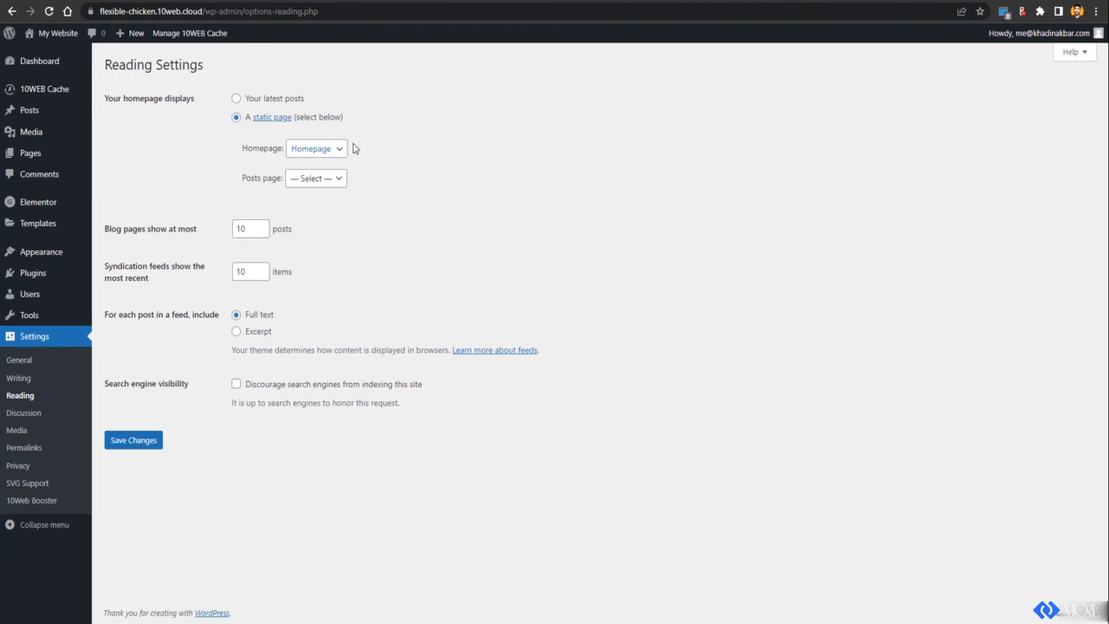
left_click(318, 180)
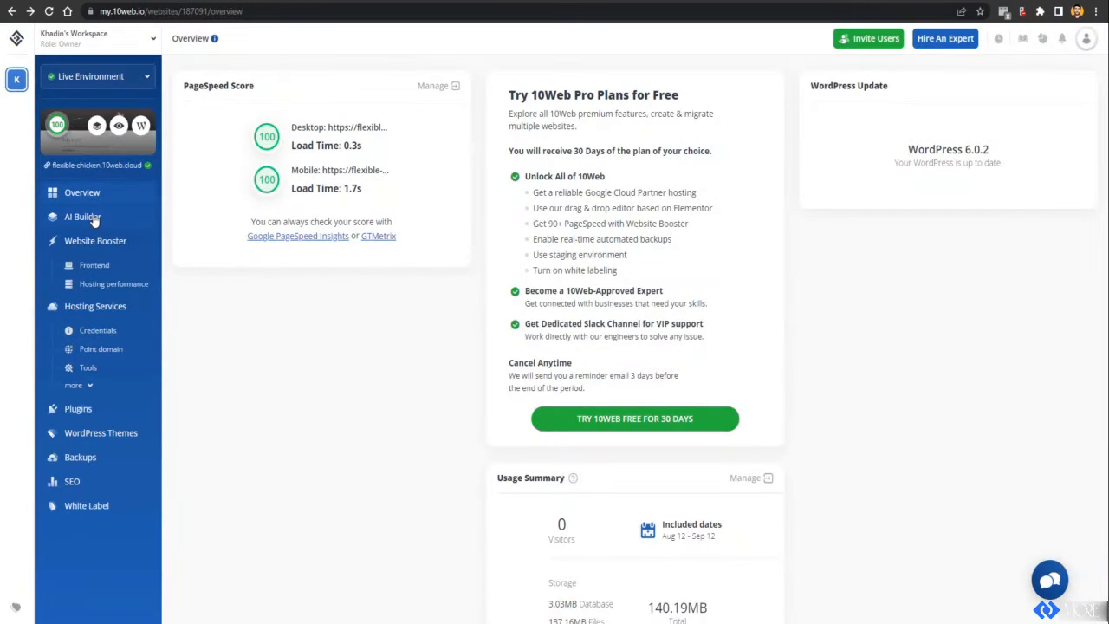
Step: Create a new blank page titled 'Blog' from the AI Builder pages list
left_click(92, 221)
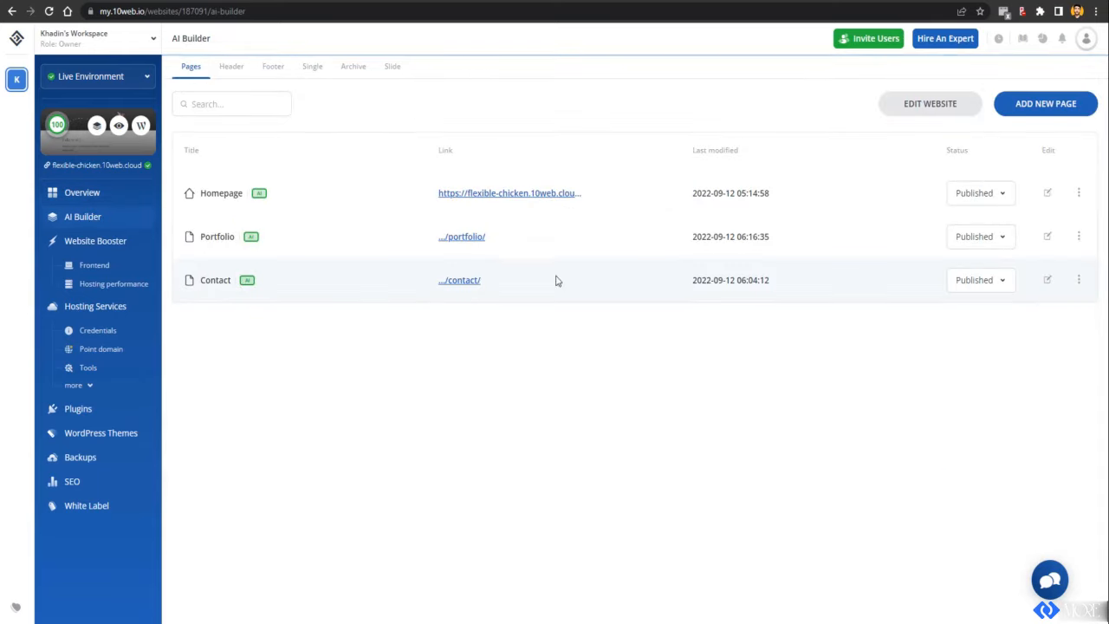
left_click(1053, 105)
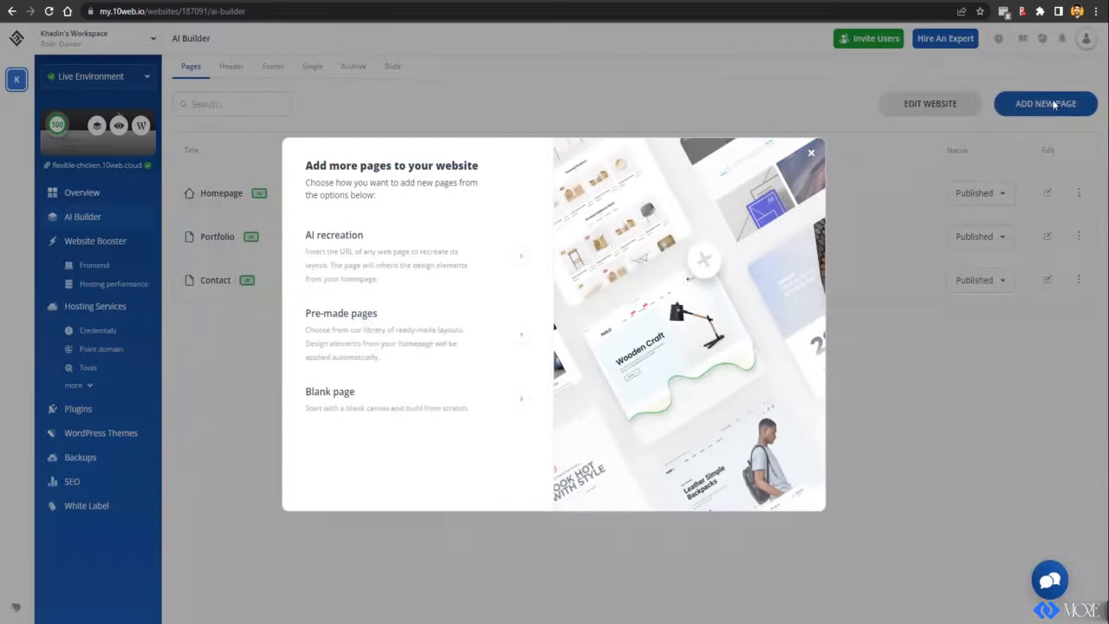
left_click(355, 394)
left_click(347, 226)
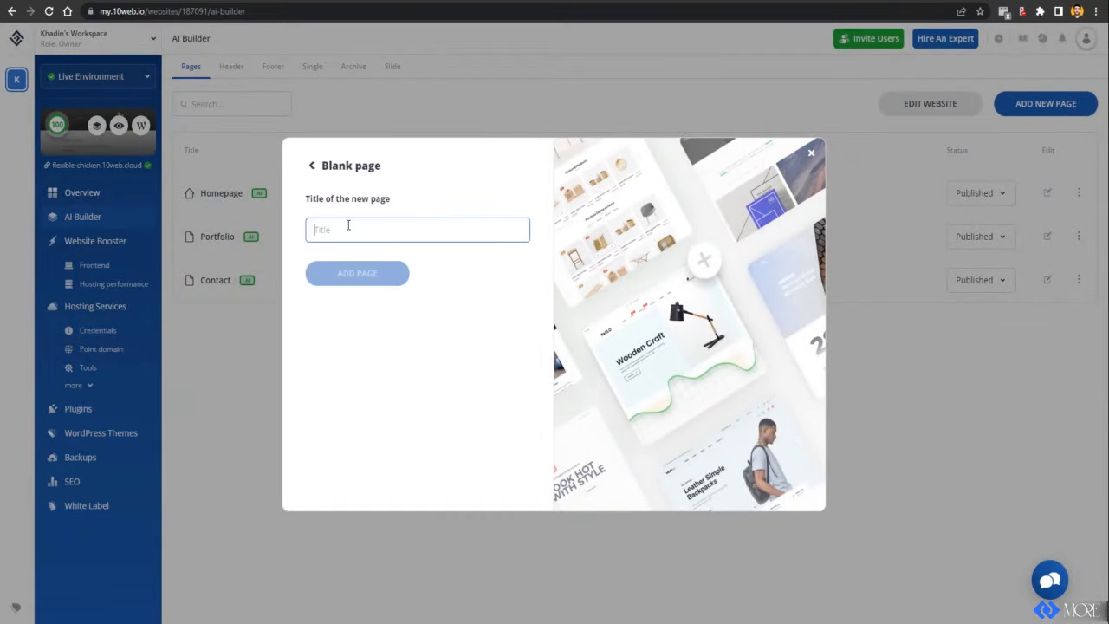
type("bl")
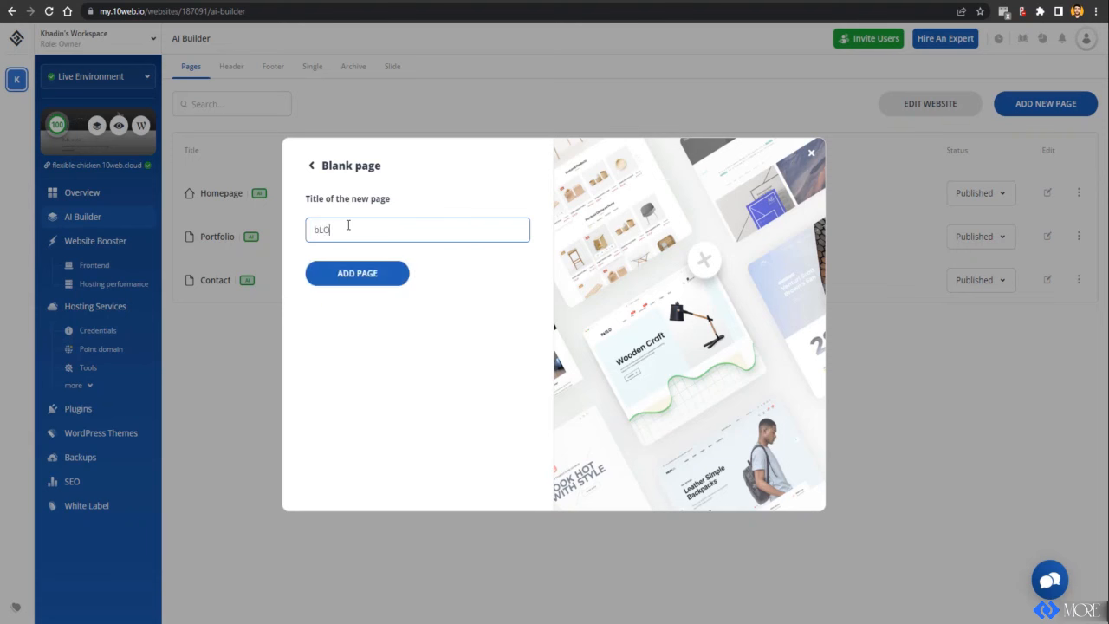
key("BackSpace")
type("Blog")
left_click(343, 275)
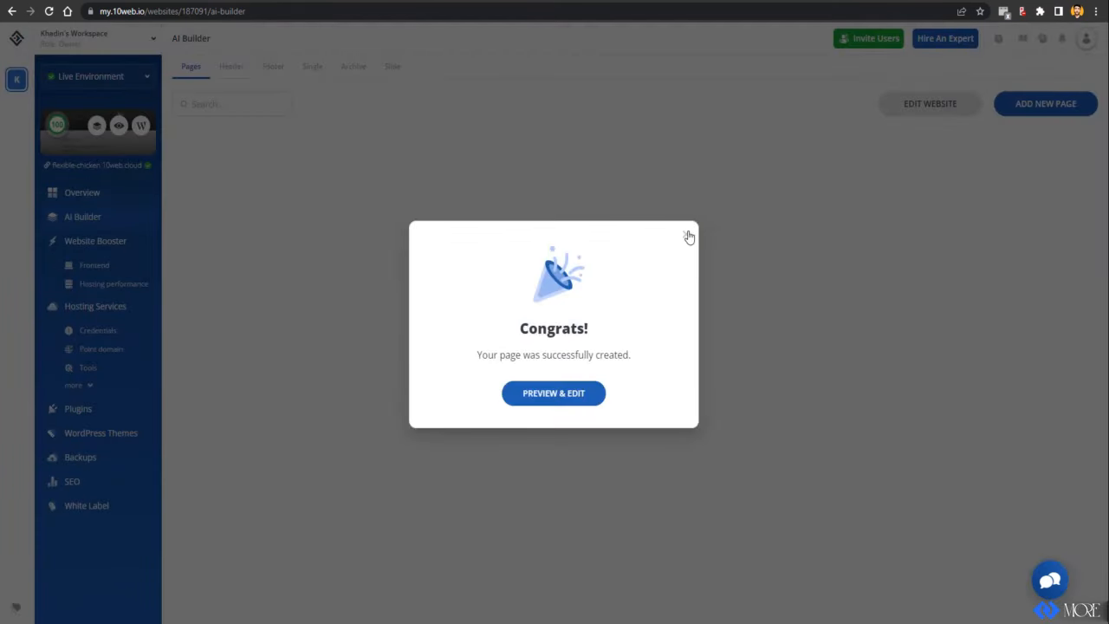
Step: Change the Blog page's status to Published and confirm it
left_click(688, 236)
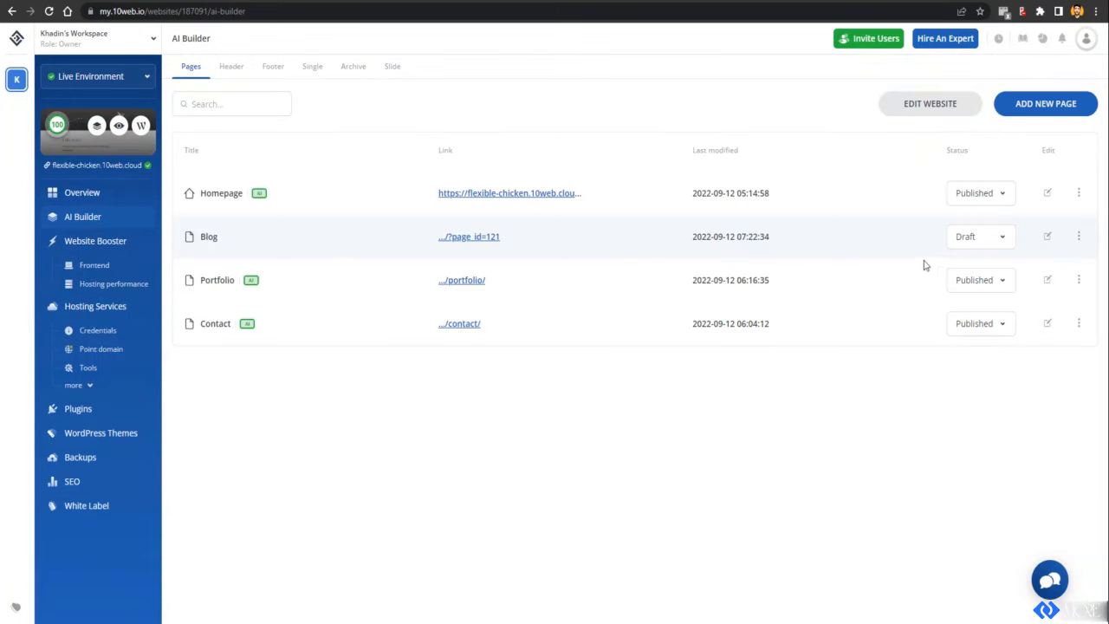
left_click(982, 239)
left_click(967, 292)
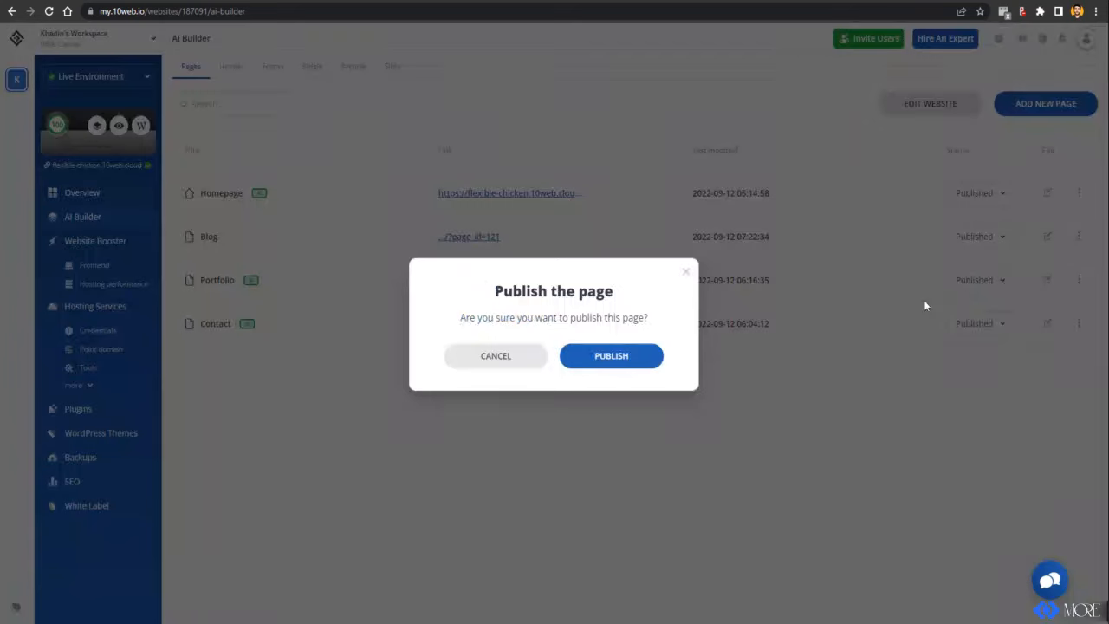
left_click(608, 357)
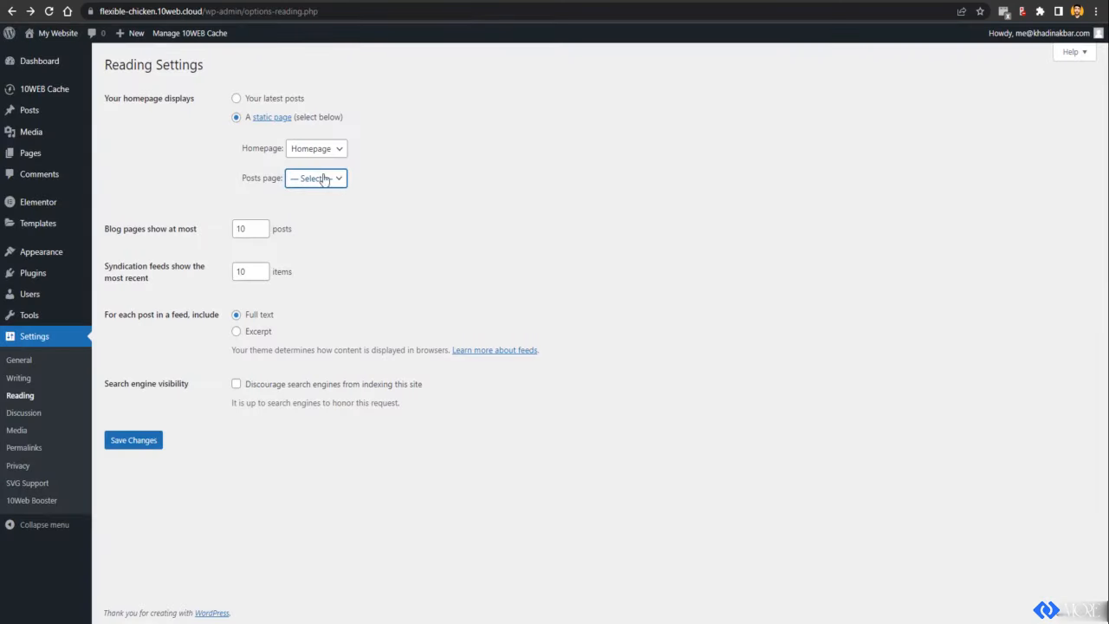
Step: Choose Blog as the Posts page in Reading Settings and save the changes
left_click(323, 178)
left_click(49, 11)
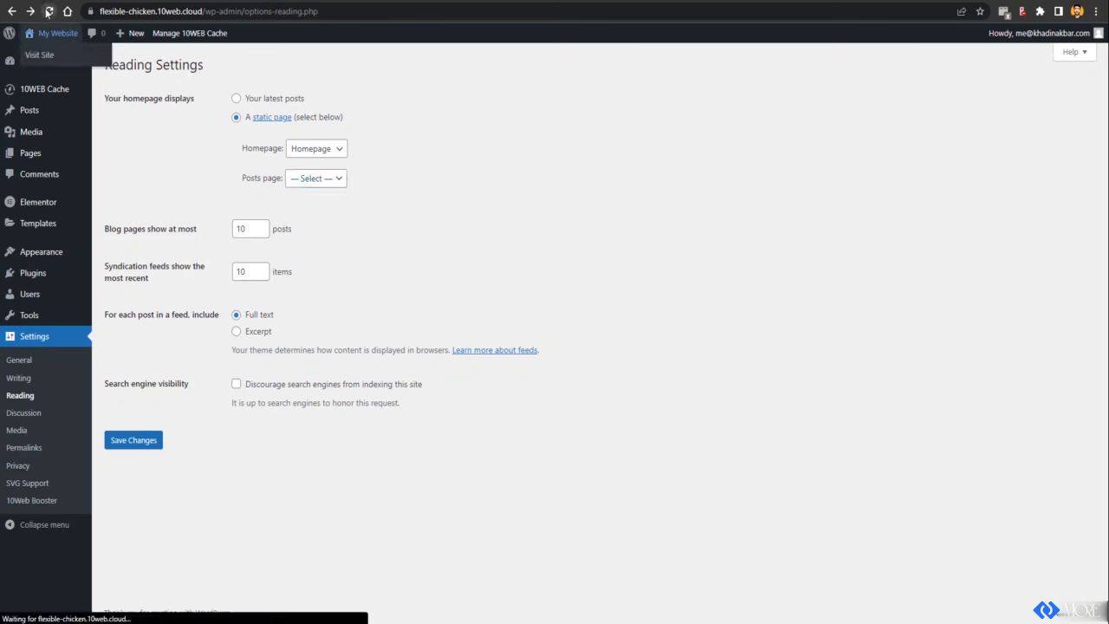
left_click(327, 179)
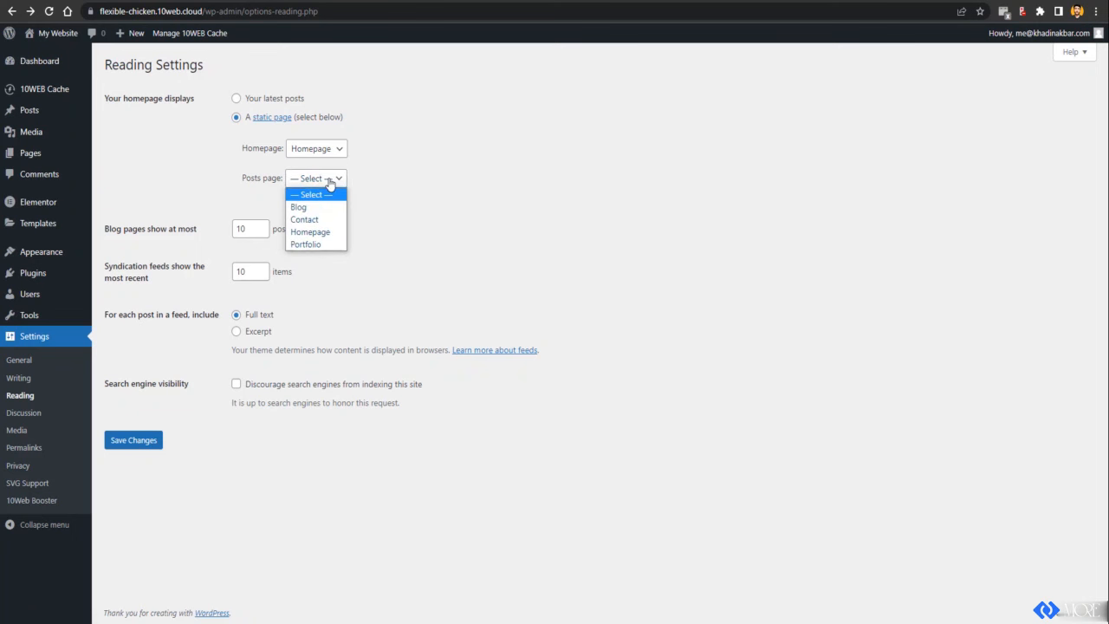
left_click(311, 207)
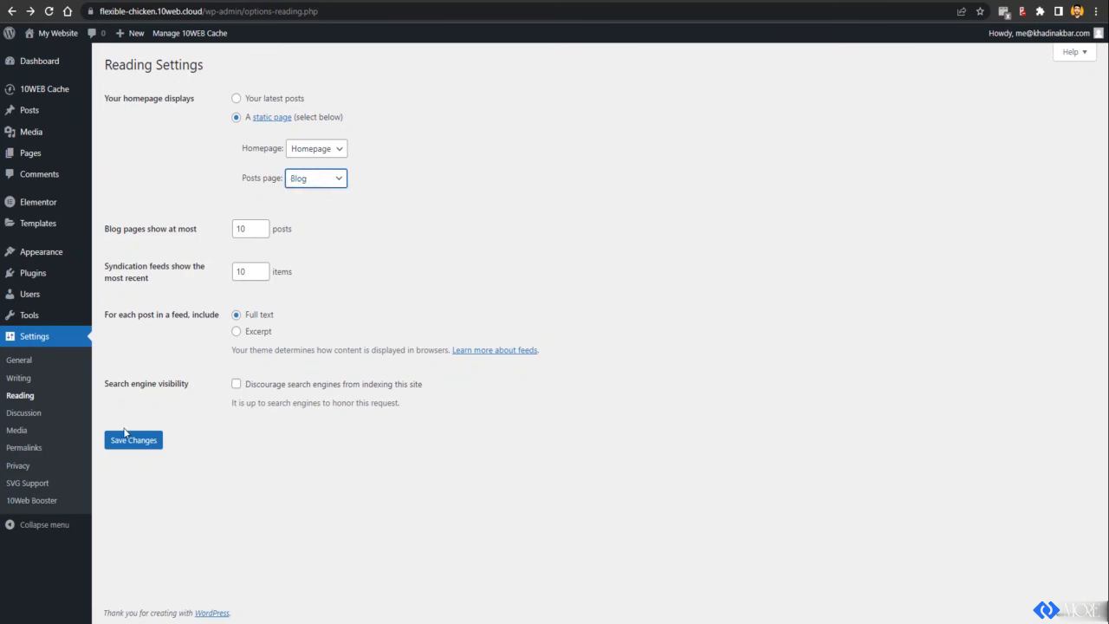
left_click(122, 445)
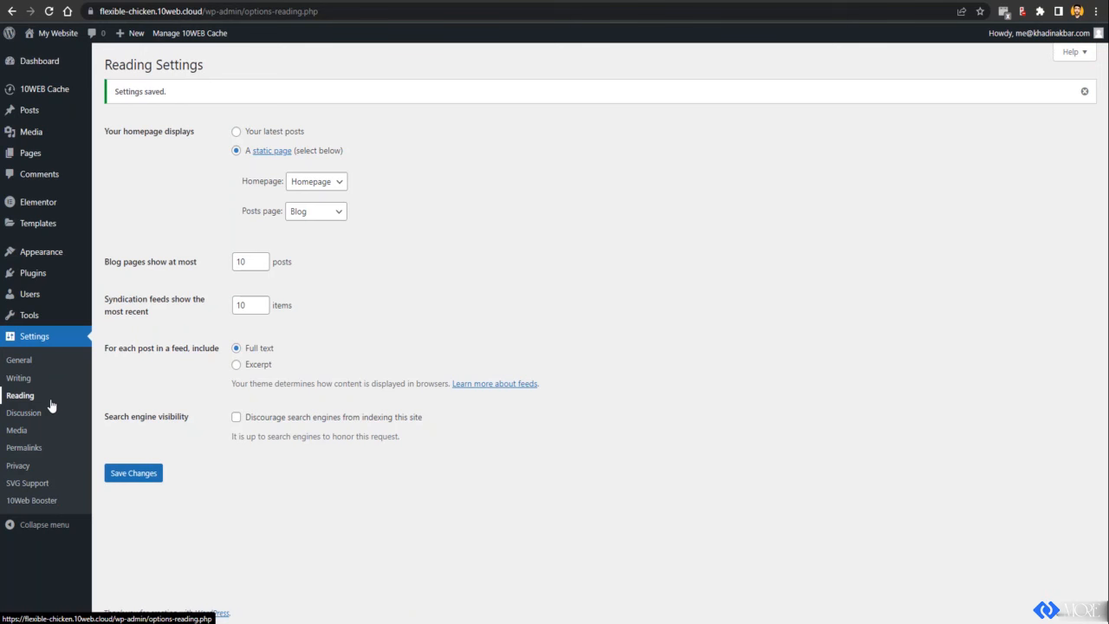
mouse_move(37, 250)
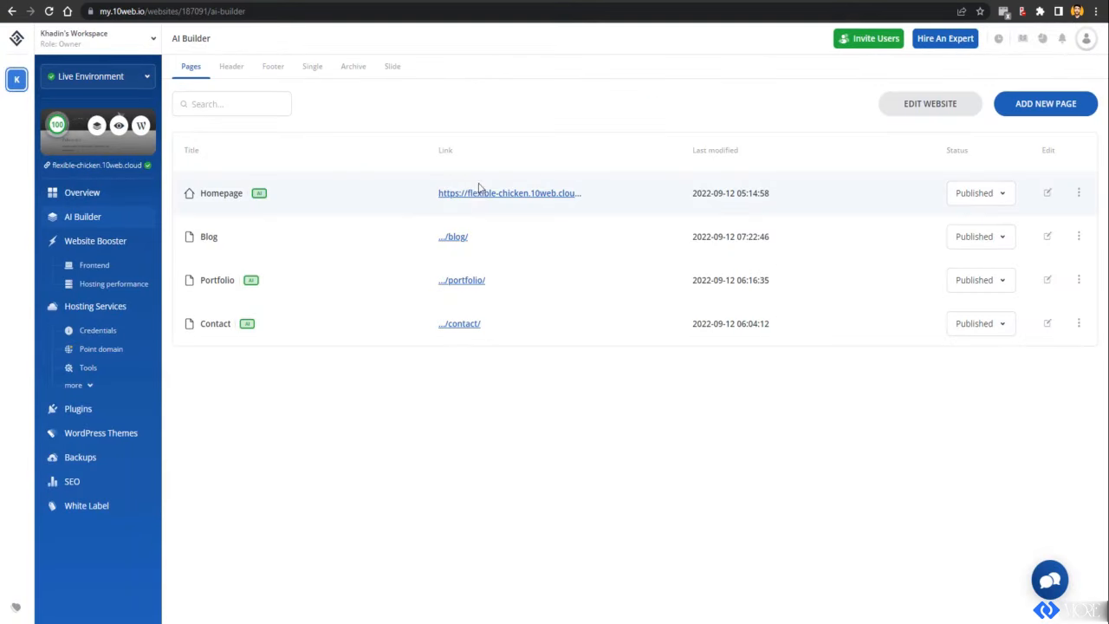
left_click(479, 191)
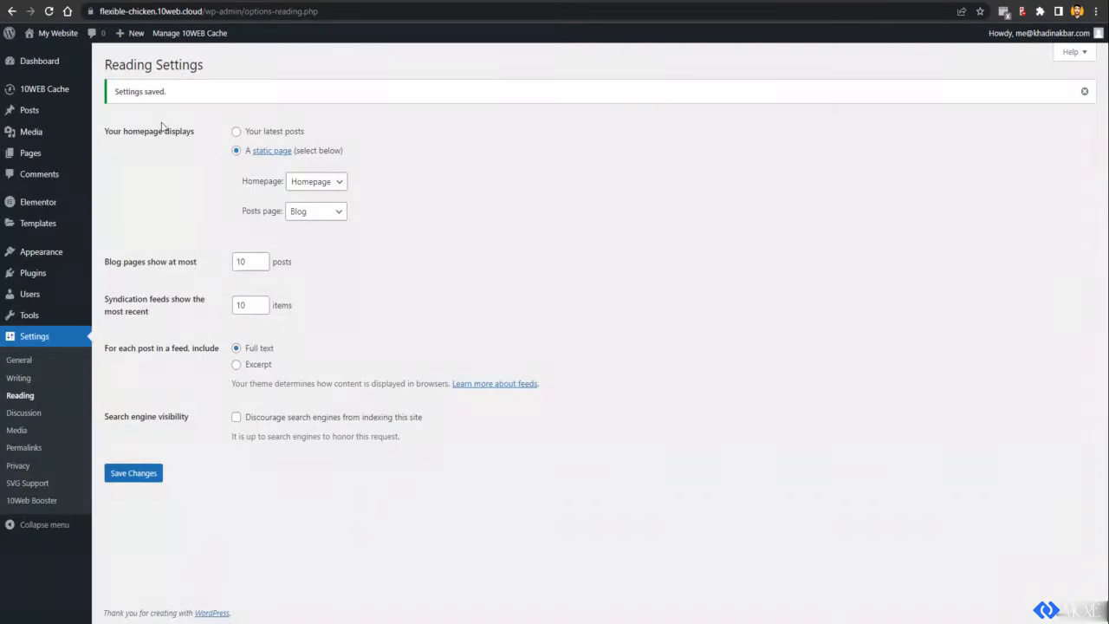
Step: Add the Blog page to the navigation menu in Appearance > Menus and save the menu
mouse_move(43, 252)
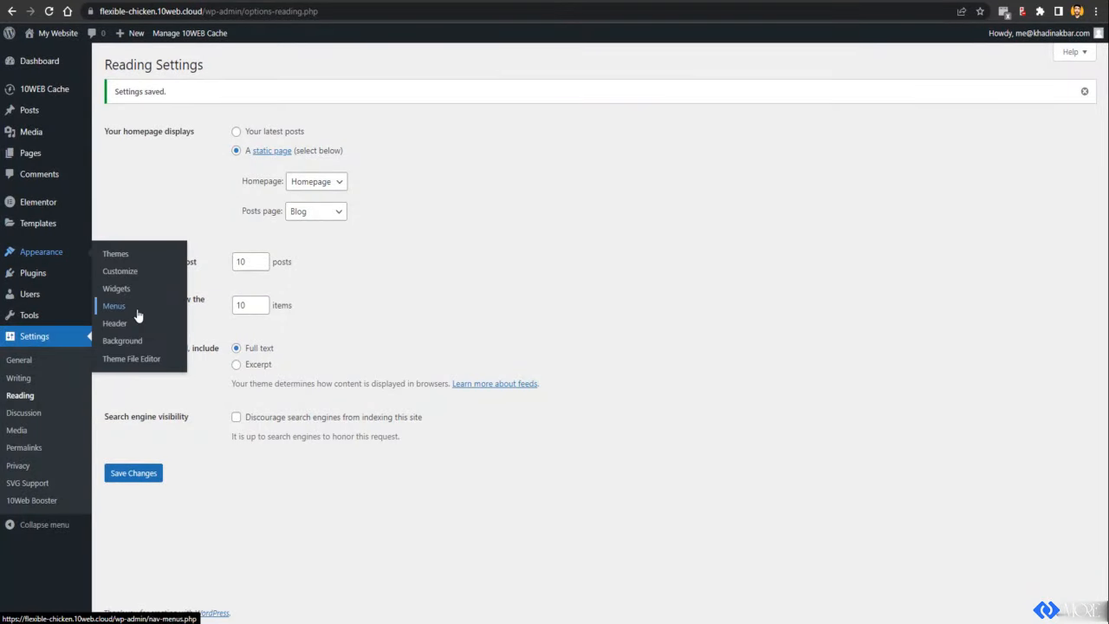
left_click(137, 313)
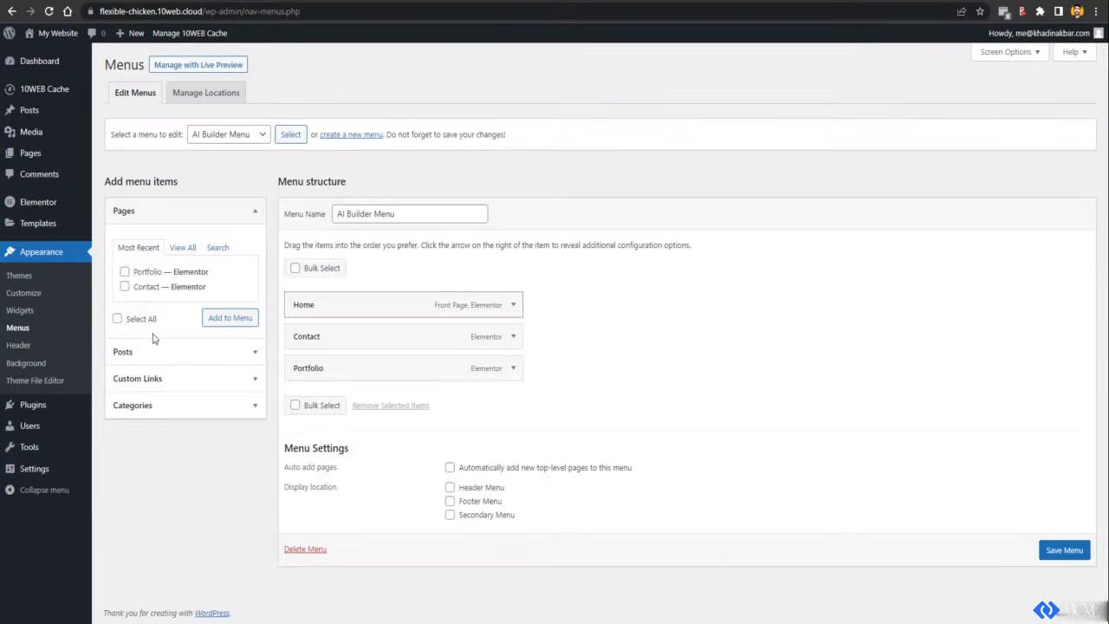
left_click(182, 248)
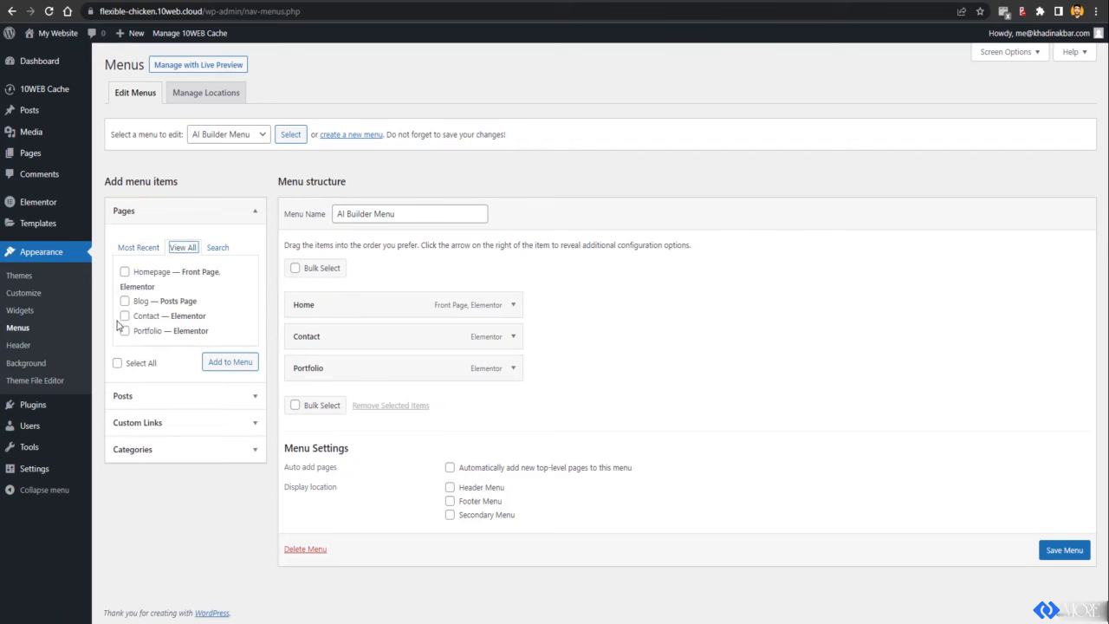
left_click(123, 302)
left_click(218, 362)
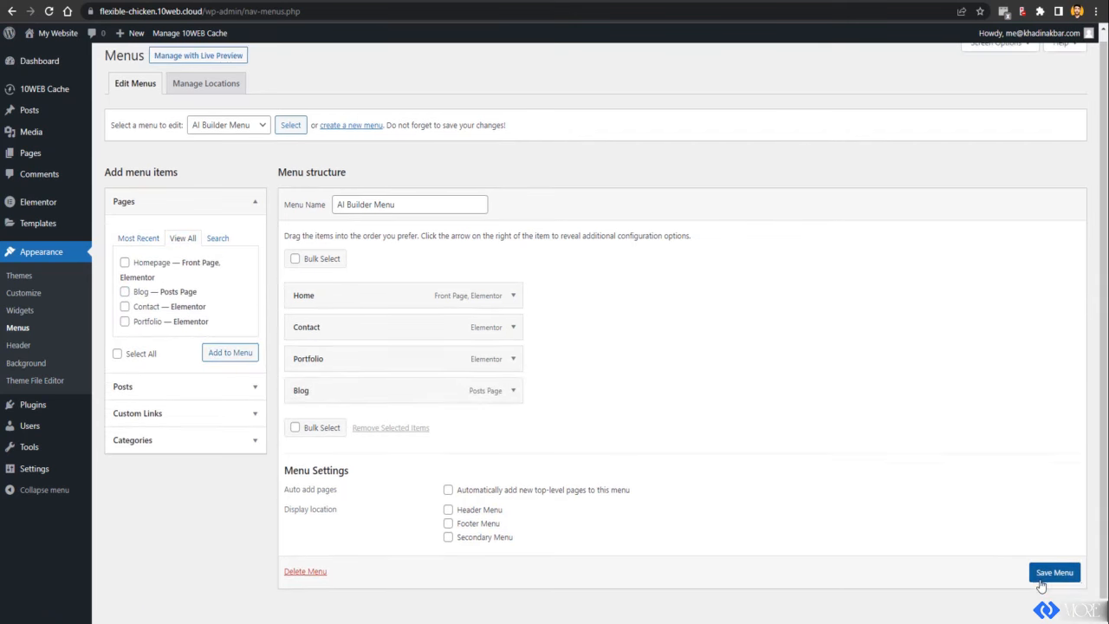
scroll(1047, 580, "down", 1)
left_click(1044, 581)
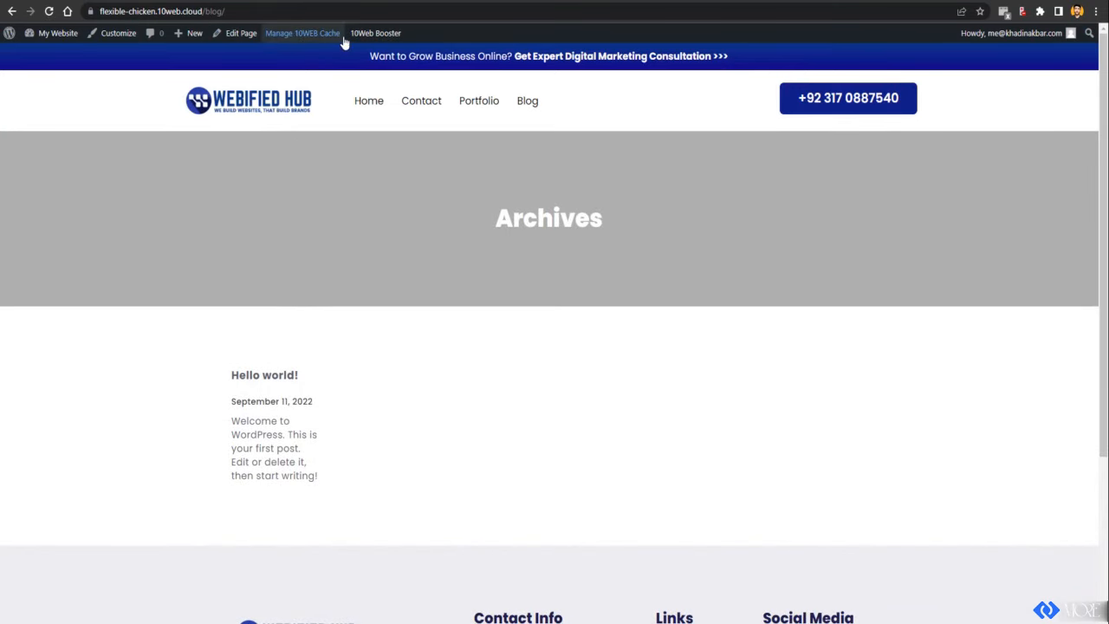
mouse_move(309, 40)
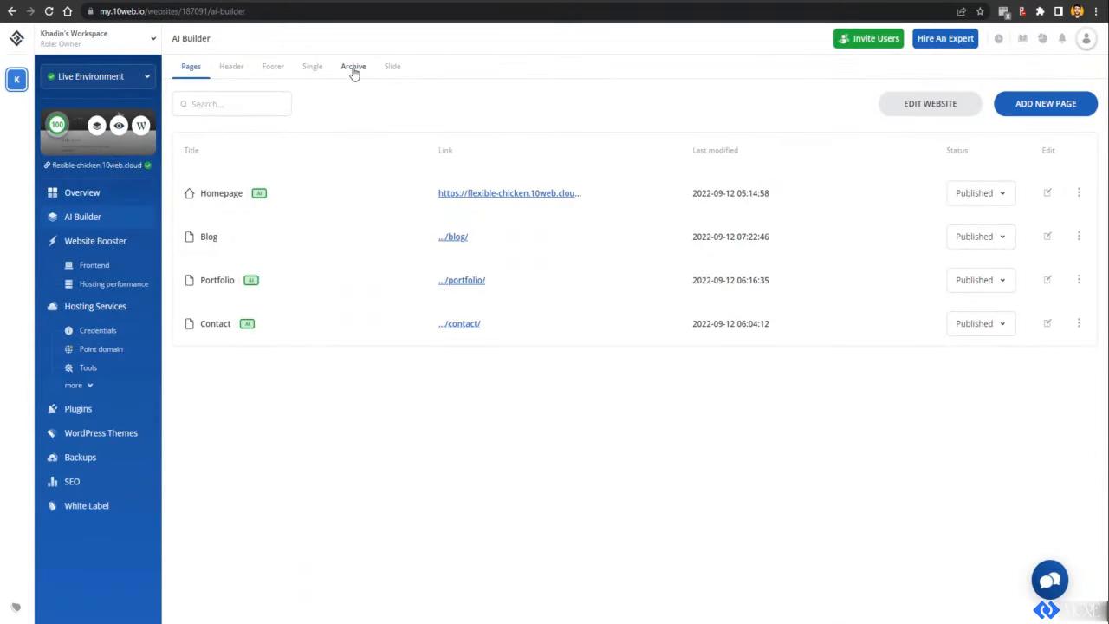
Step: Open the BLOG template from the Archive templates list in the builder
left_click(353, 70)
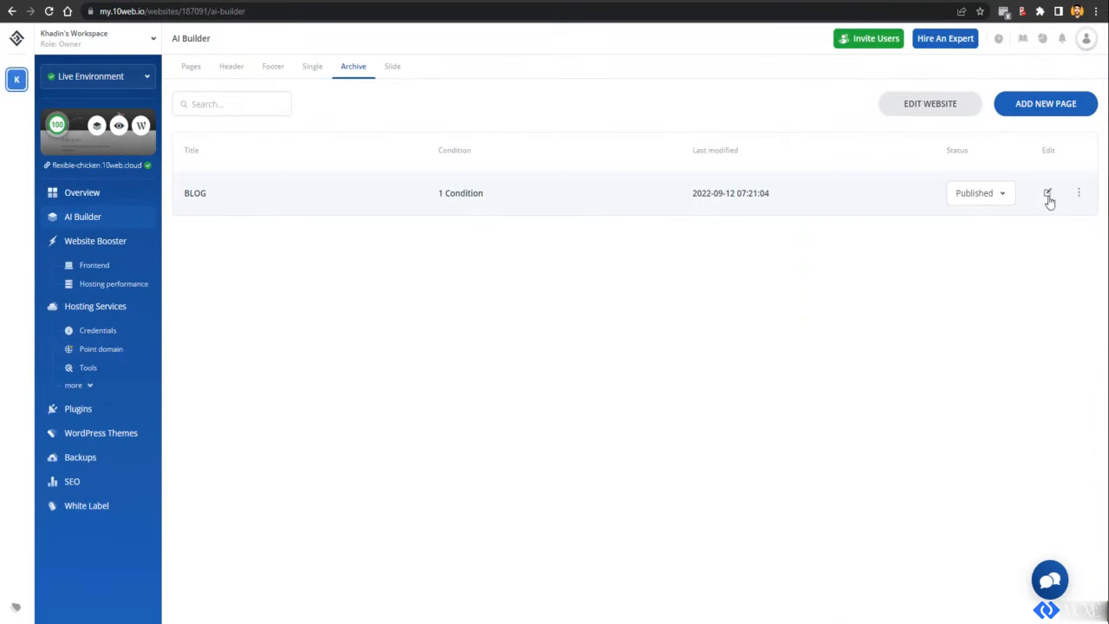
left_click(312, 70)
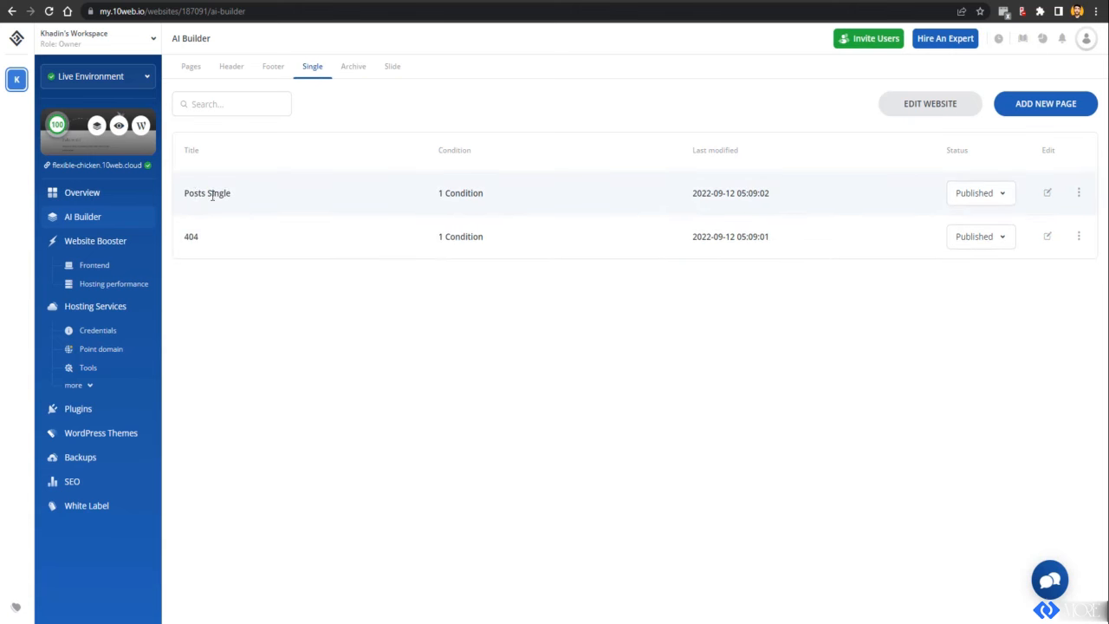
left_click_drag(192, 194, 247, 197)
left_click(351, 71)
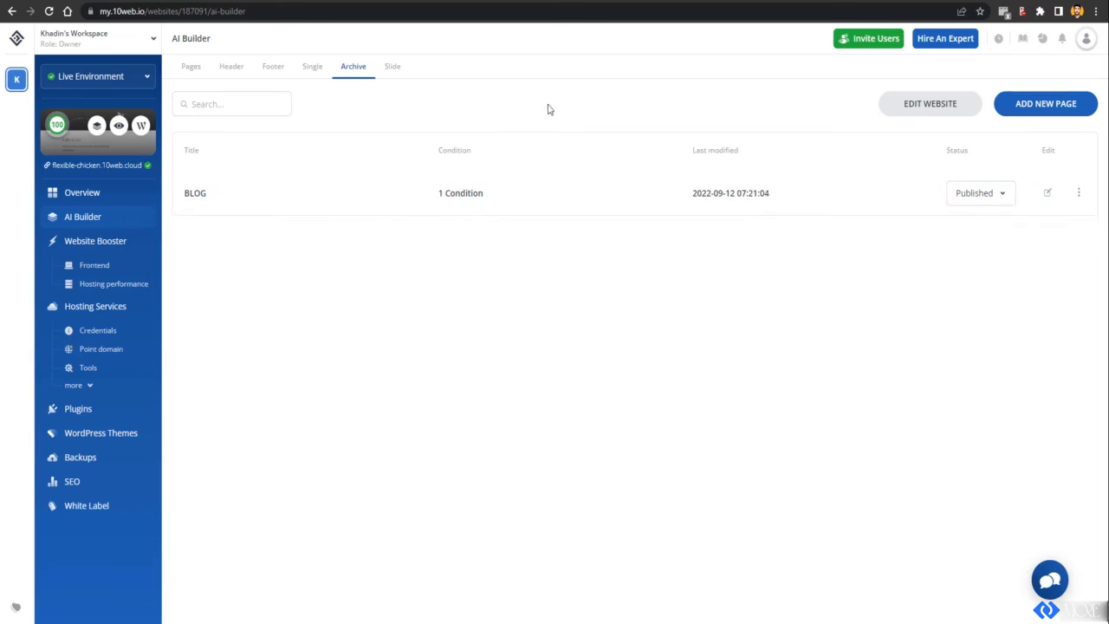
left_click(1049, 195)
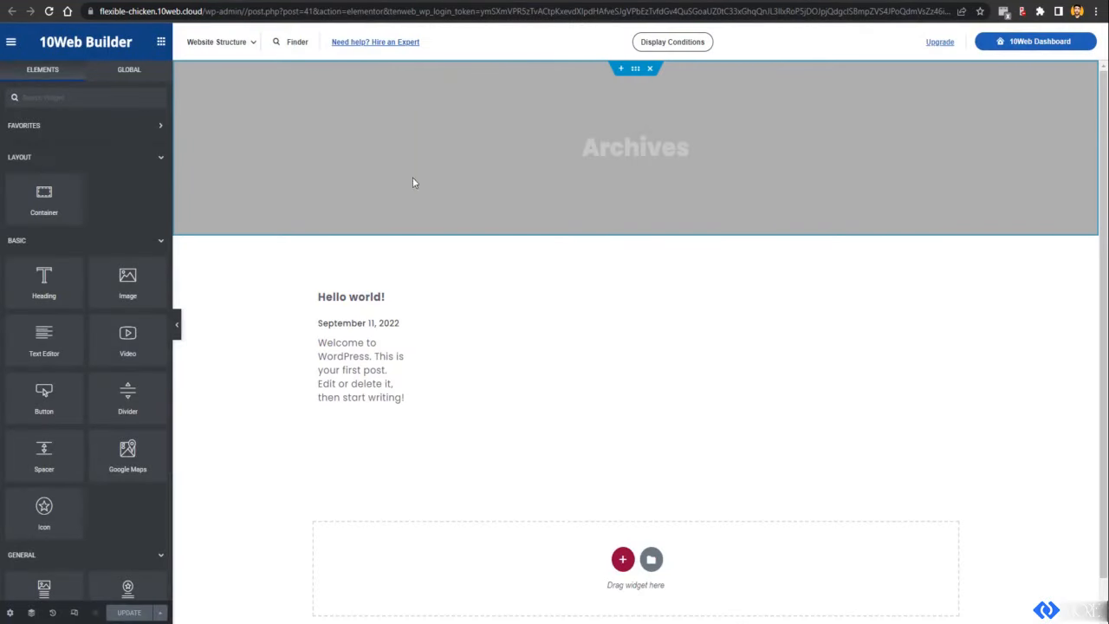
Step: Set the archive template's title to 'BLOG' in its general settings
left_click(623, 162)
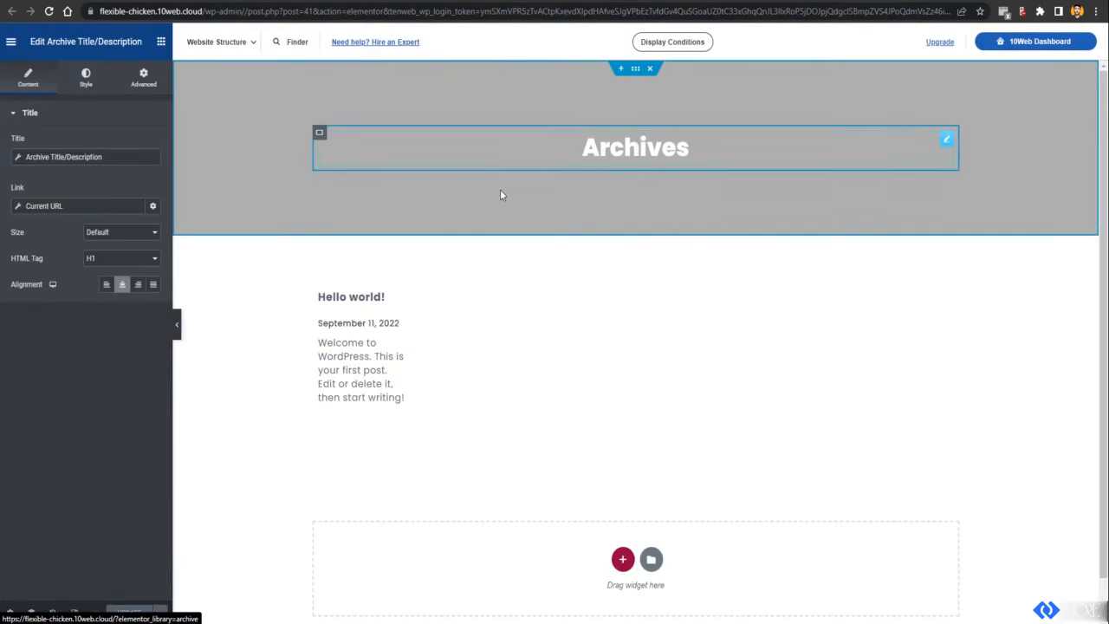
left_click(10, 612)
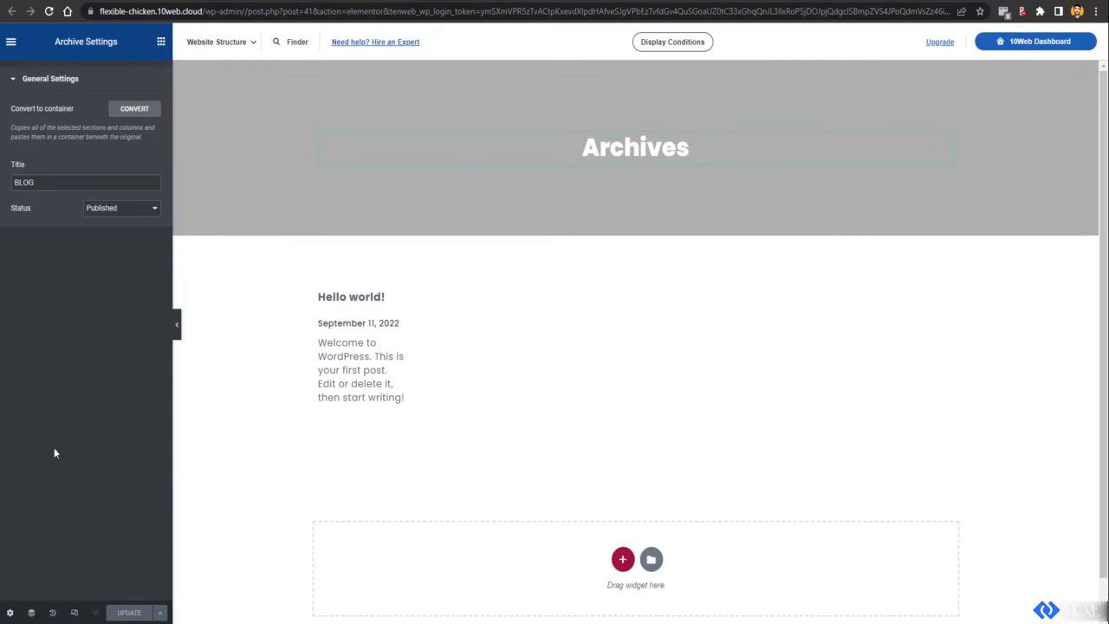
double_click(57, 186)
double_click(89, 182)
key("BackSpace")
type("BLOG")
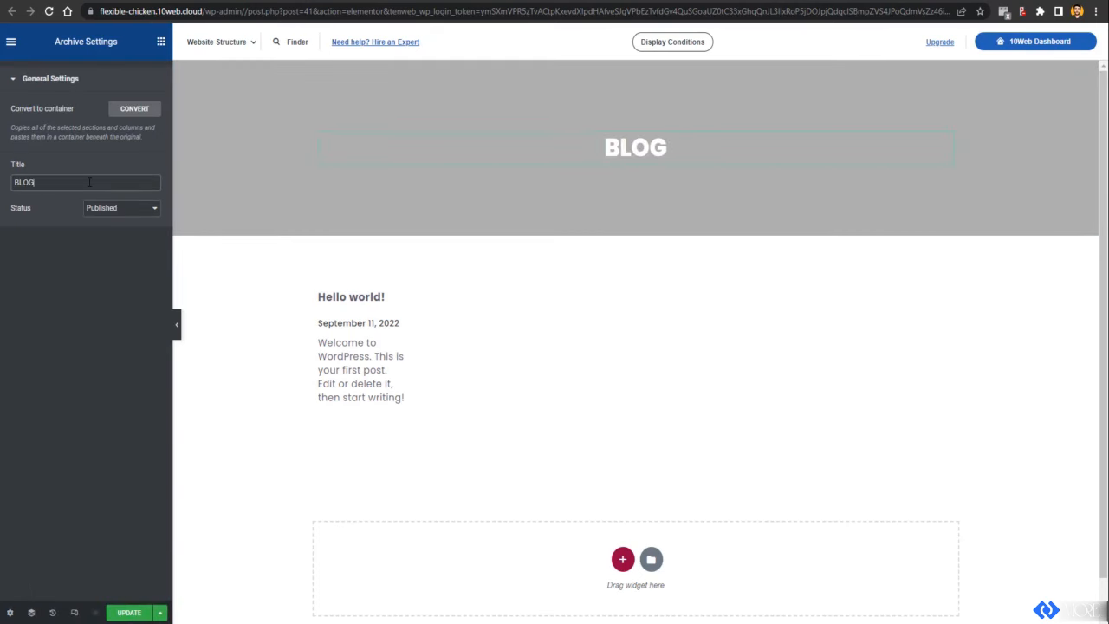
mouse_move(412, 121)
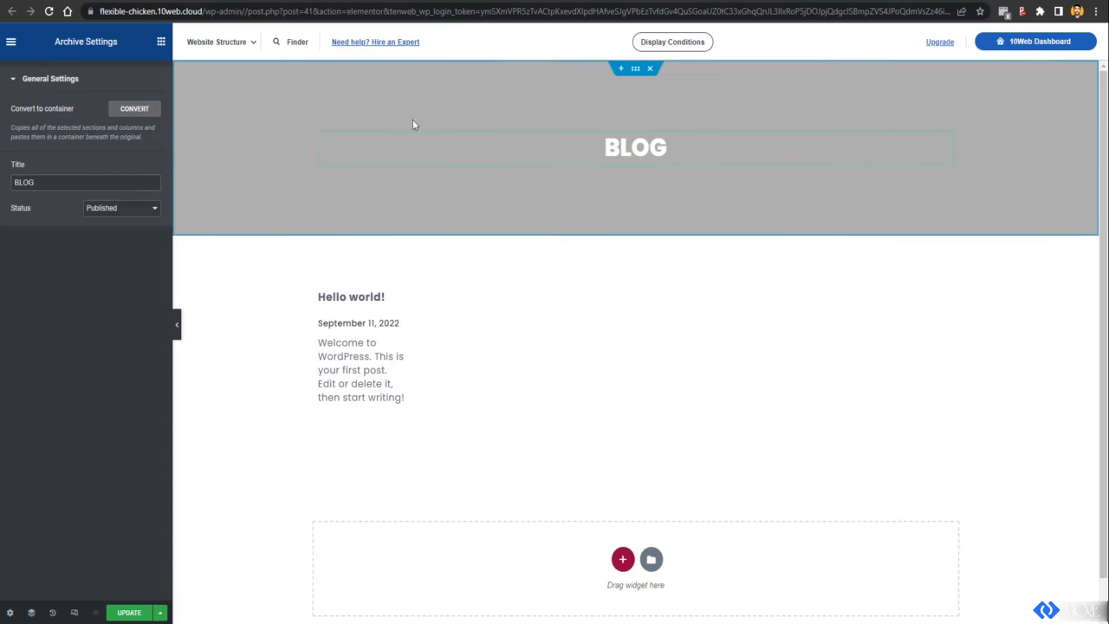
Step: Give the banner container a solid black (#000000) background colour
left_click(635, 77)
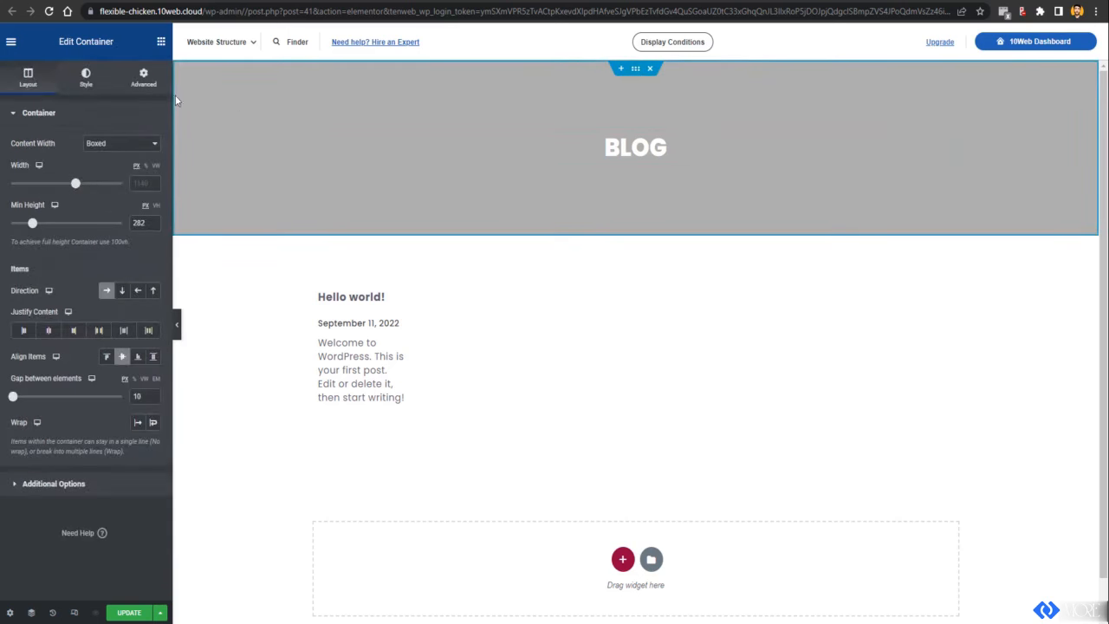
left_click(86, 77)
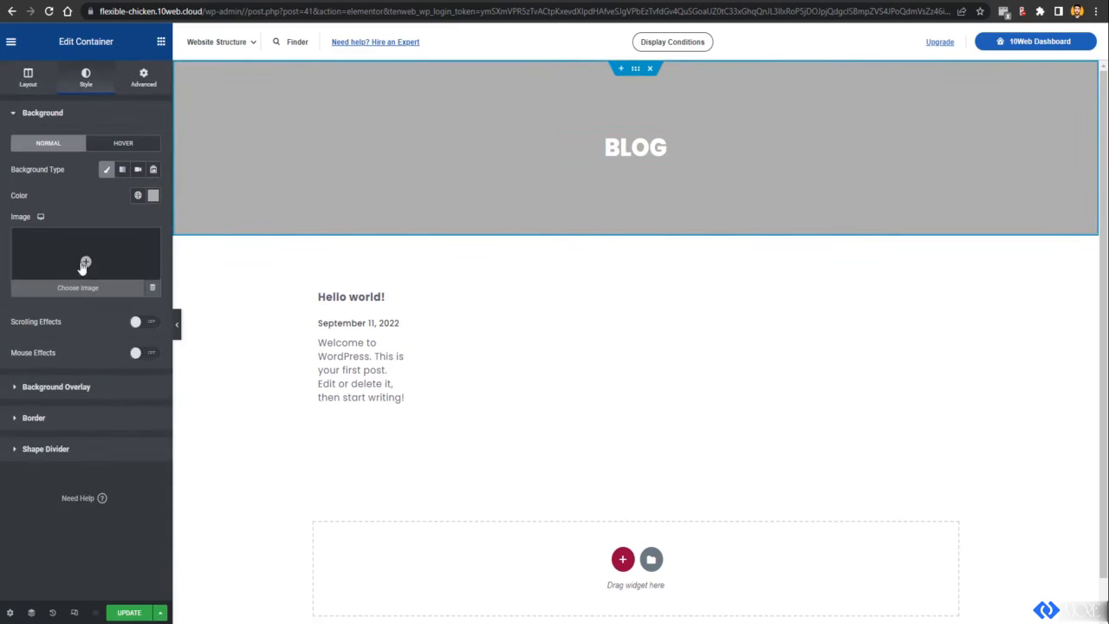
left_click(77, 291)
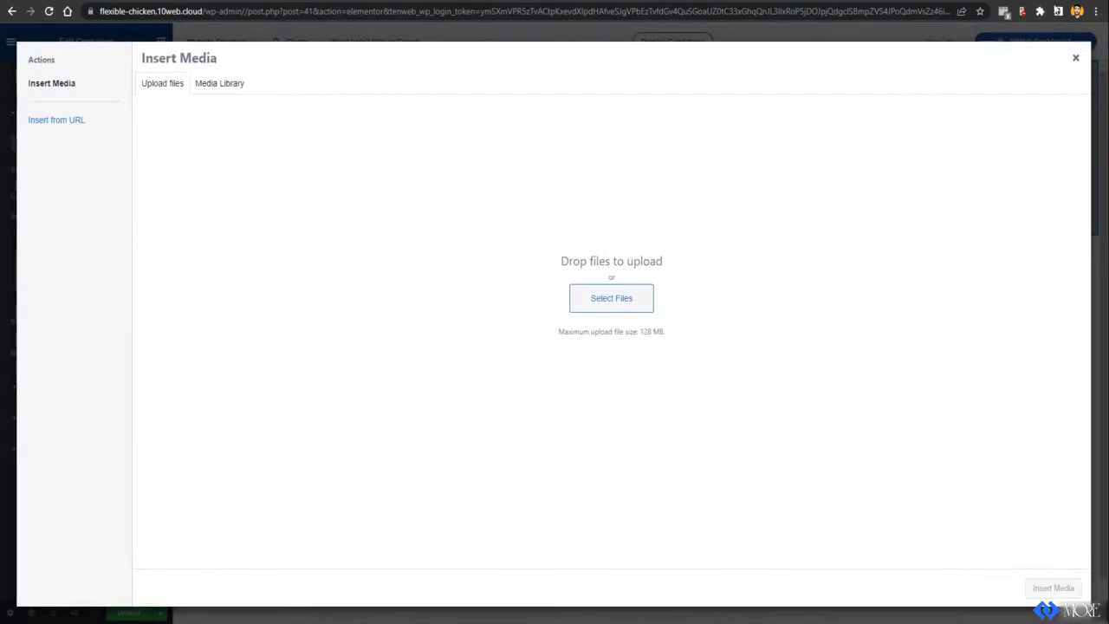
left_click(1073, 69)
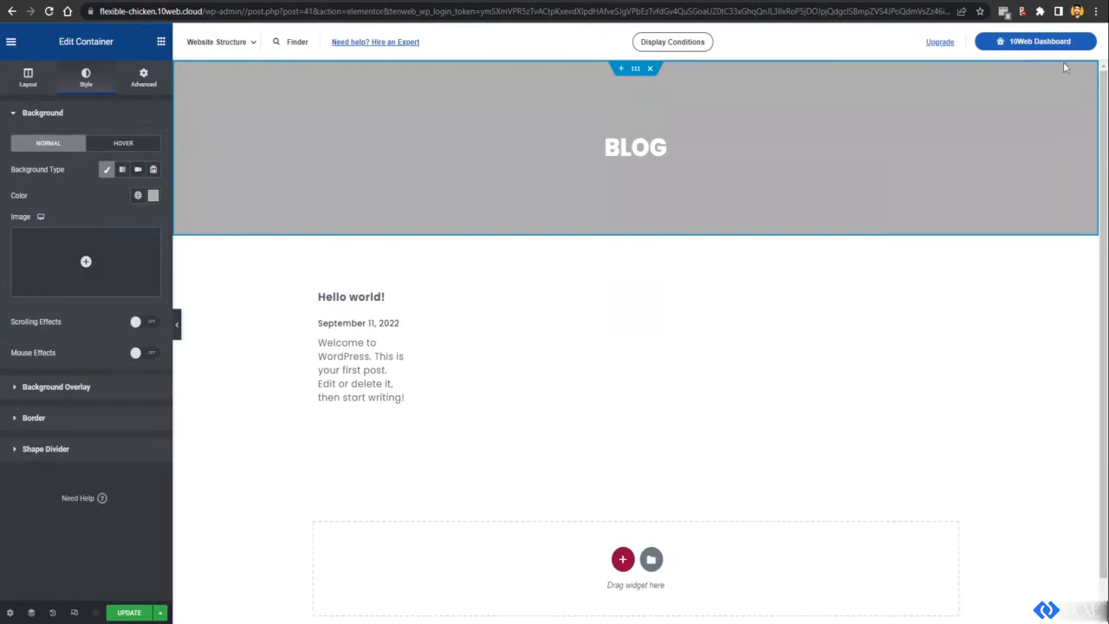
left_click(152, 194)
left_click_drag(107, 260, 149, 347)
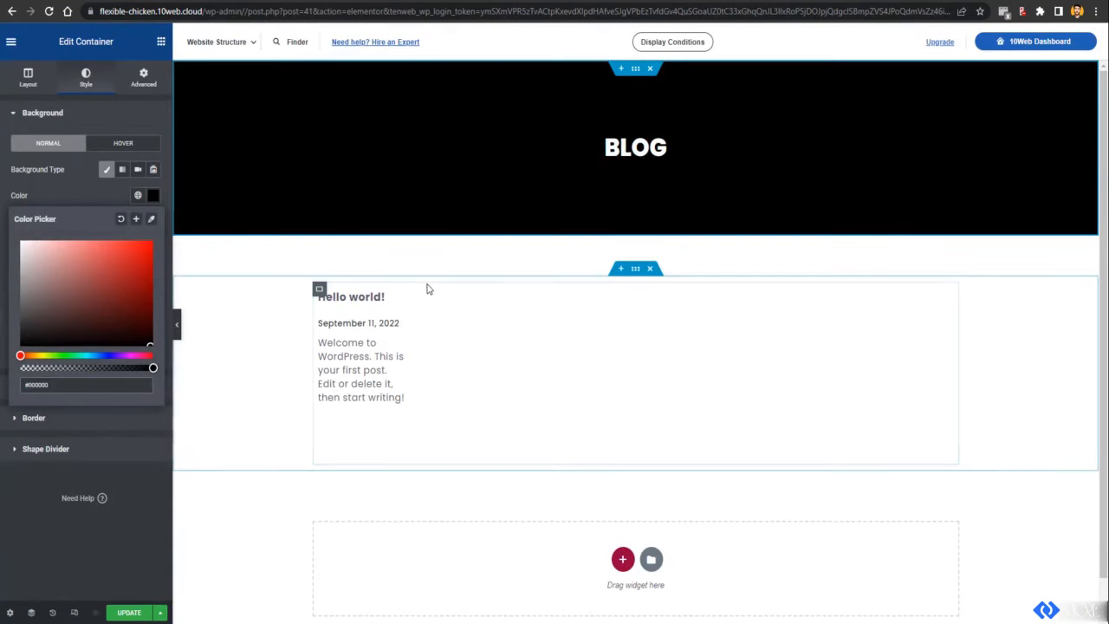
left_click(425, 351)
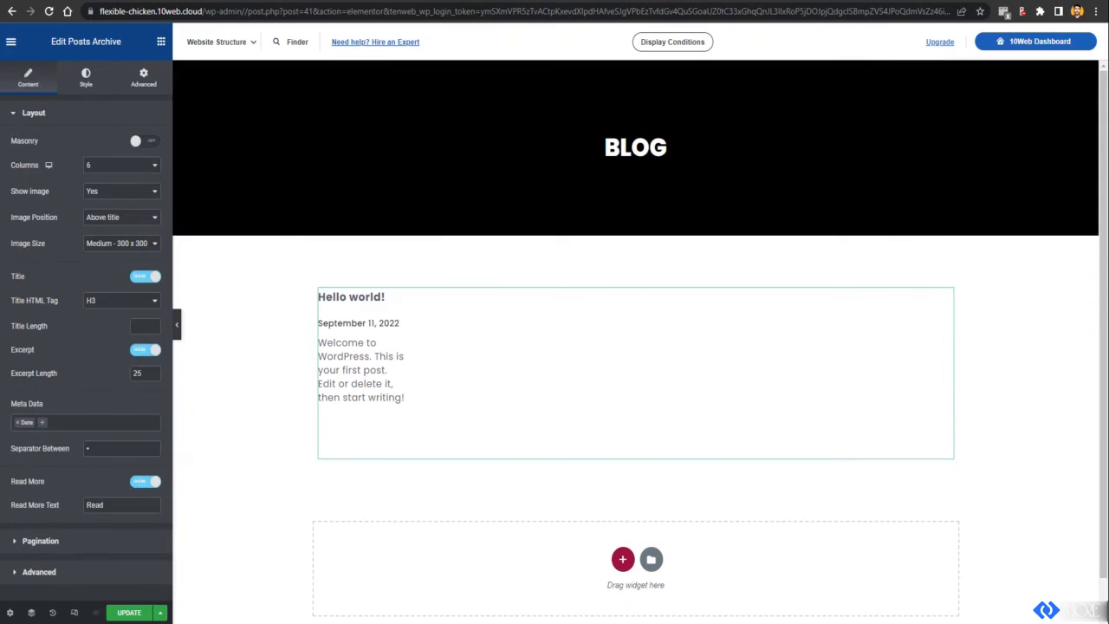
key("ctrl+Tab")
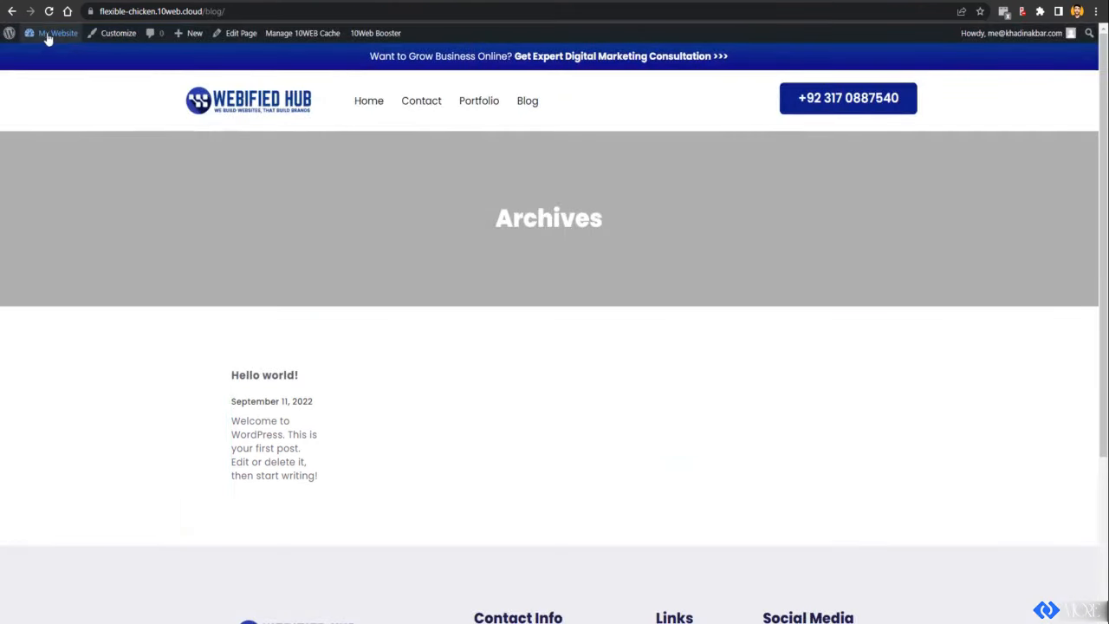
mouse_move(50, 33)
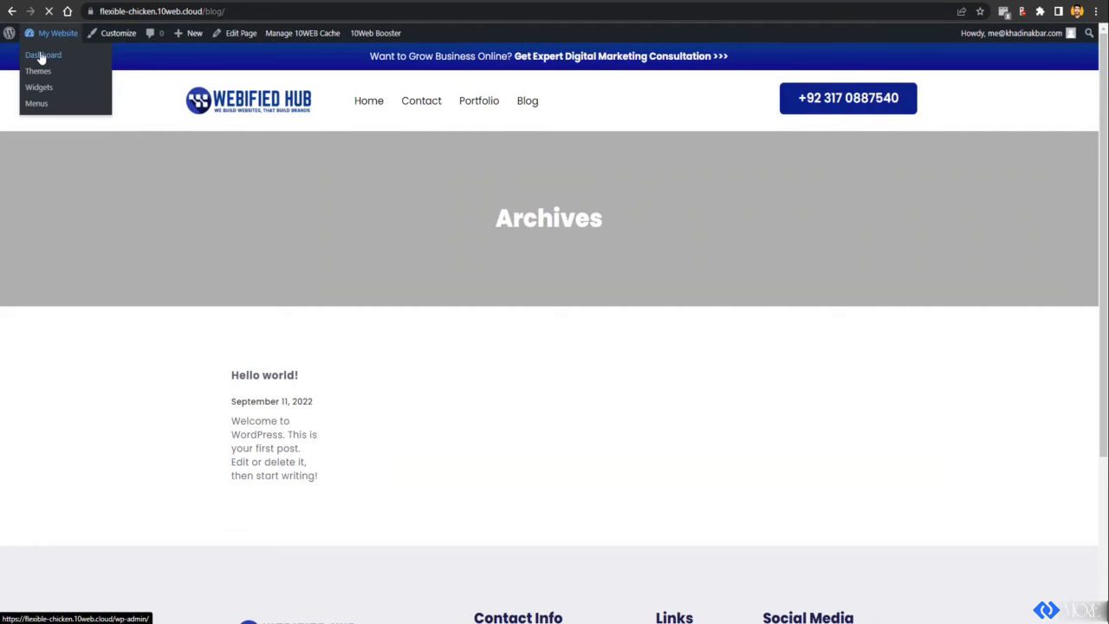
left_click(40, 57)
mouse_move(26, 154)
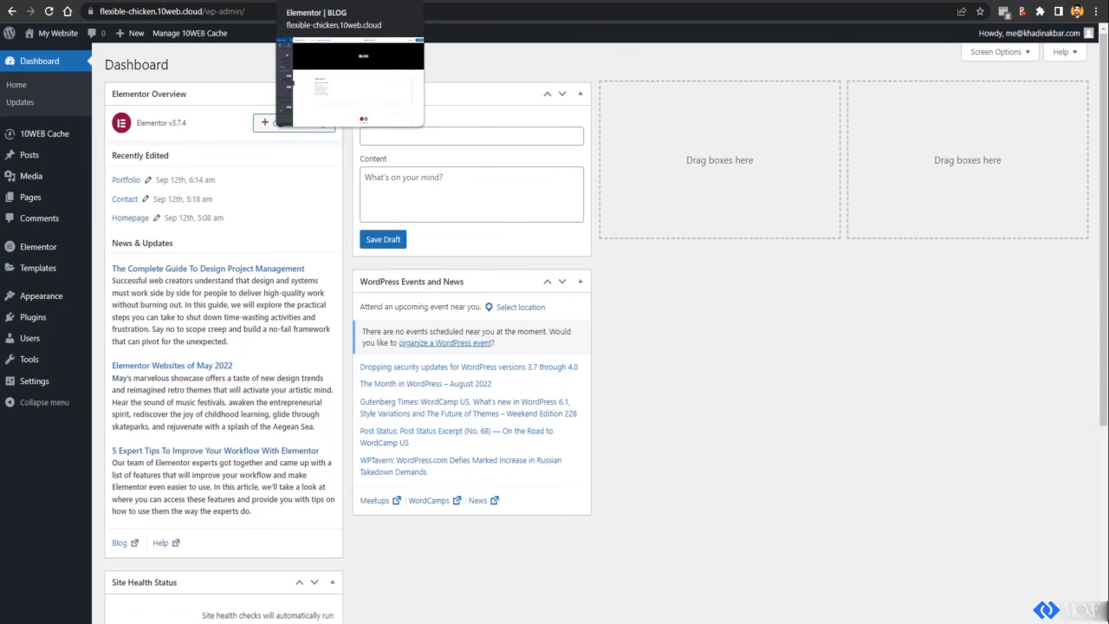
left_click(350, 3)
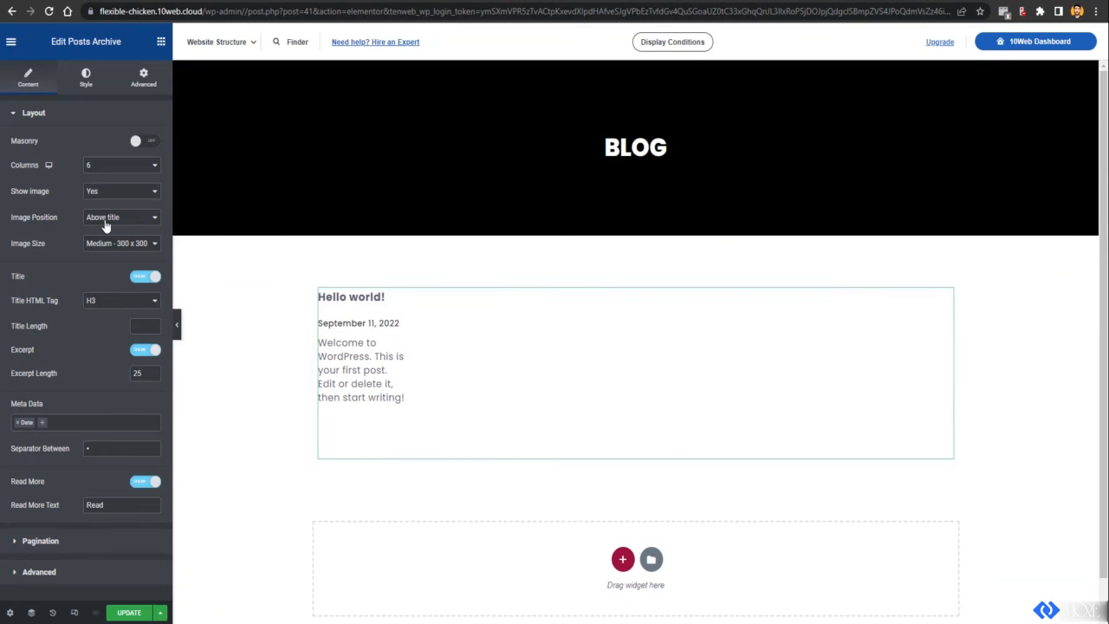
Step: Lay the post list out in 3 columns, keeping post images shown
left_click(120, 167)
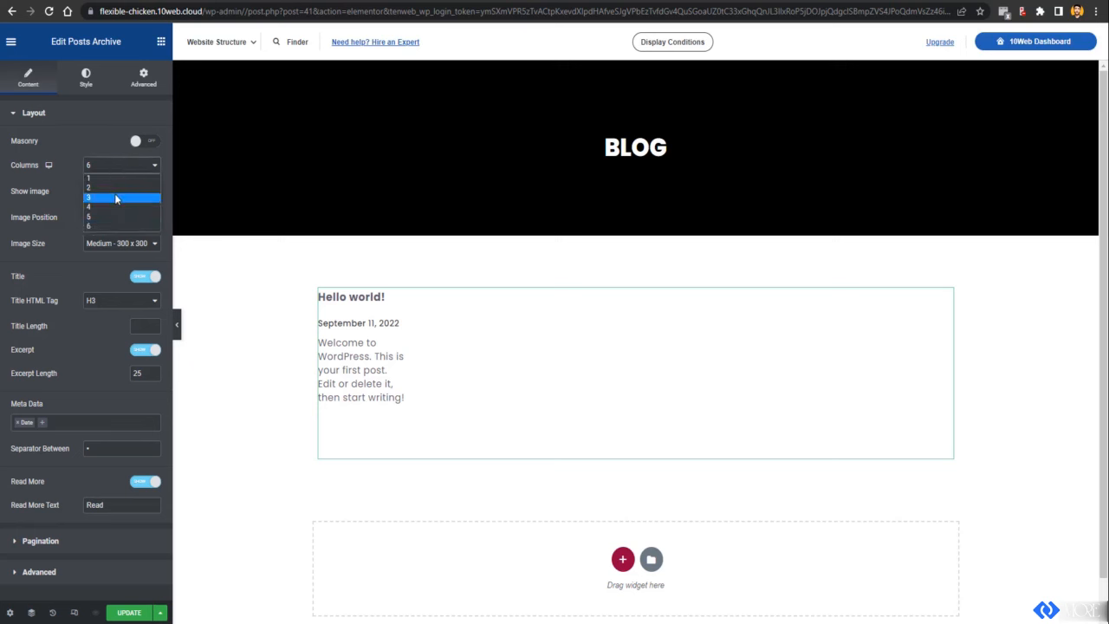
left_click(114, 193)
left_click(118, 192)
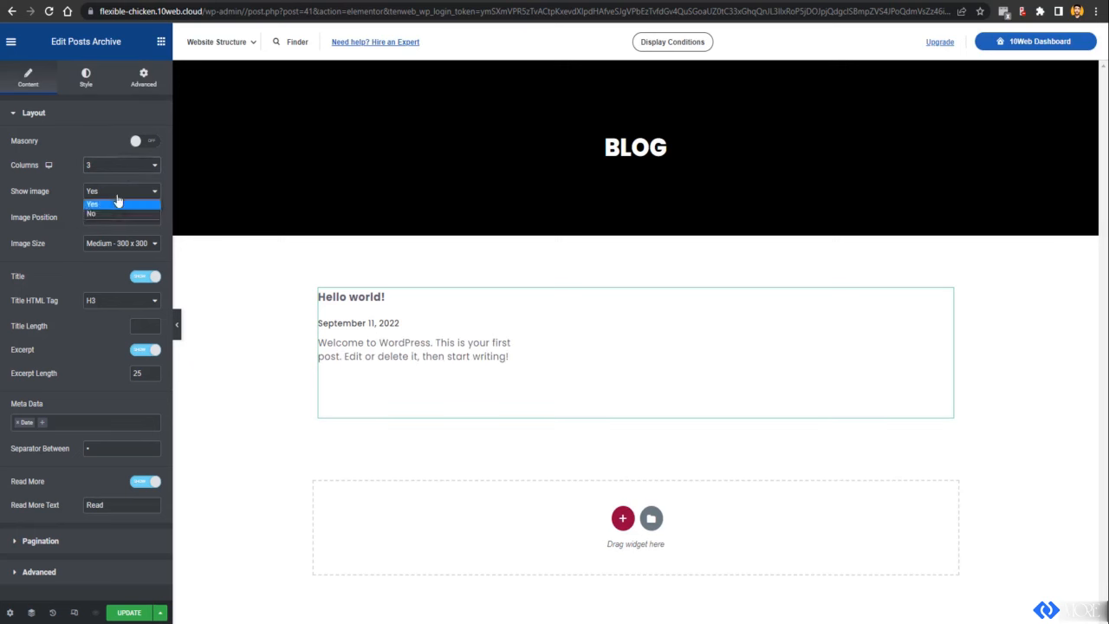
left_click(118, 203)
left_click(37, 551)
left_click(66, 344)
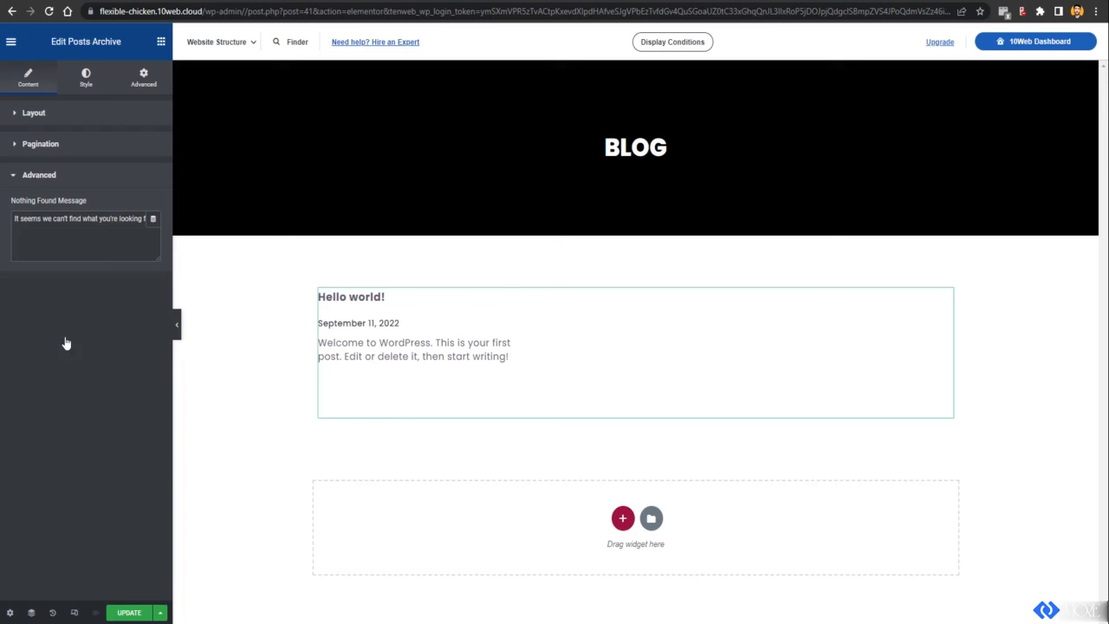
Step: Center-align the post titles and dates, then save the archive template
left_click(79, 93)
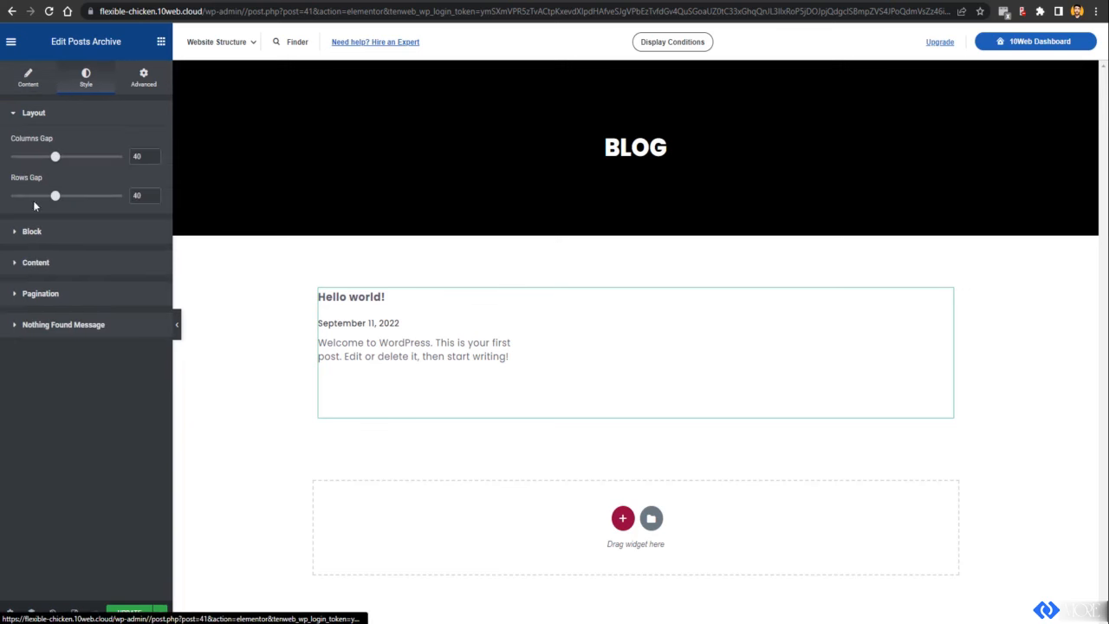
left_click(85, 264)
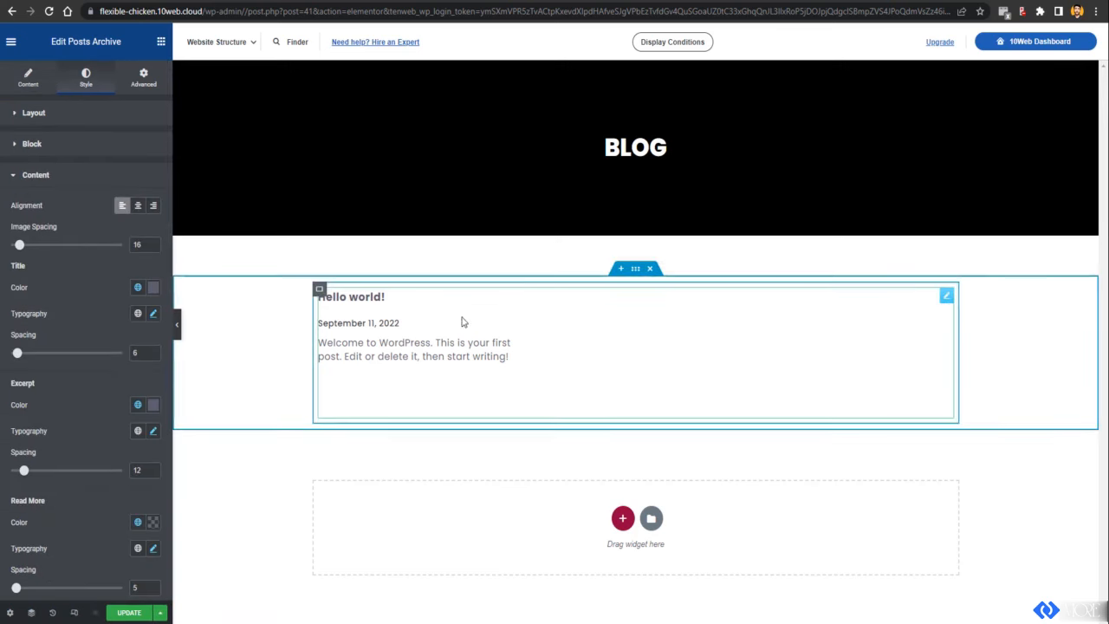
left_click(138, 205)
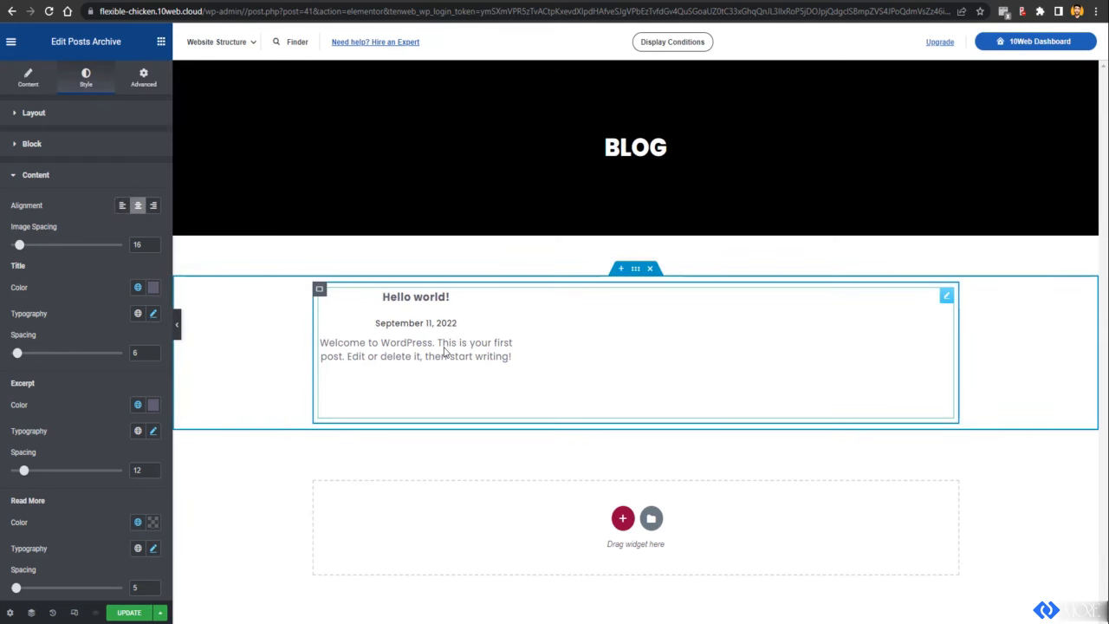
scroll(75, 476, "down", 3)
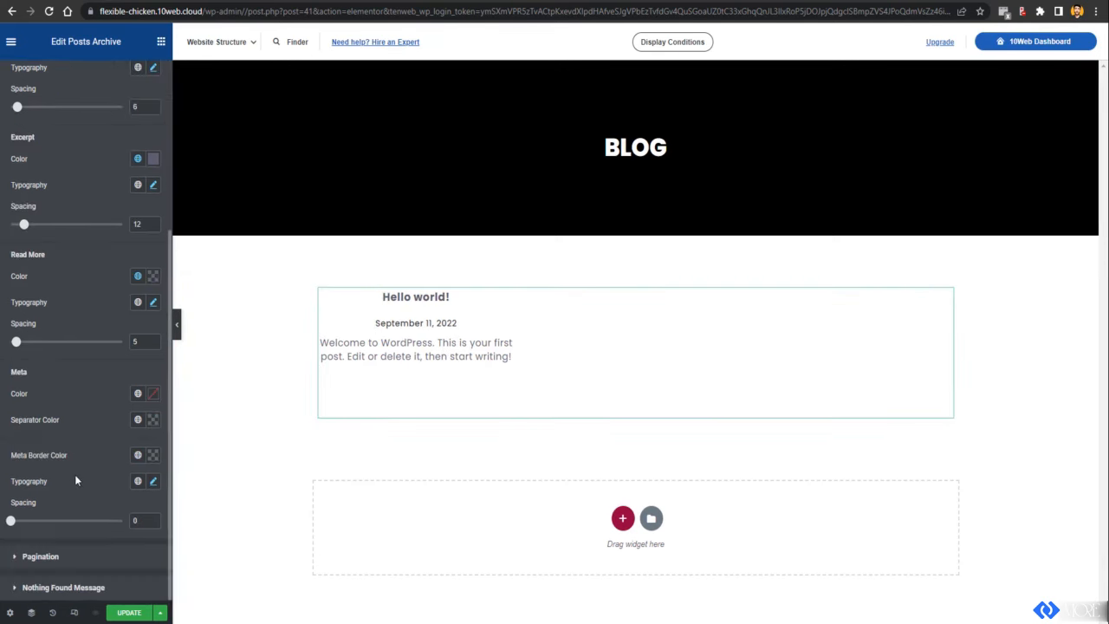
left_click(75, 563)
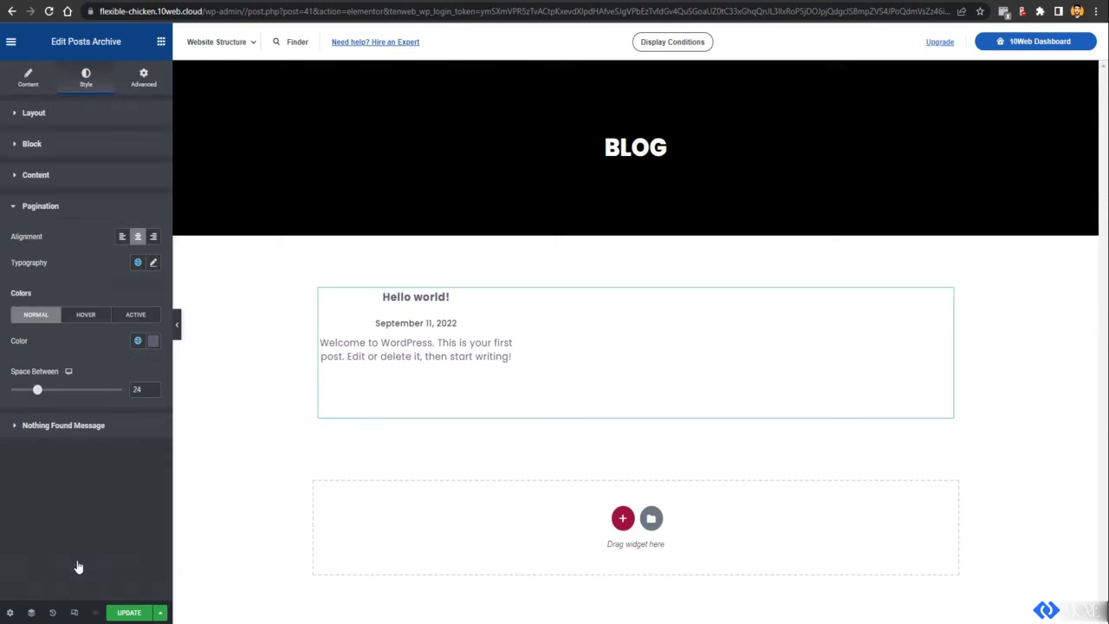
left_click(160, 41)
left_click(146, 71)
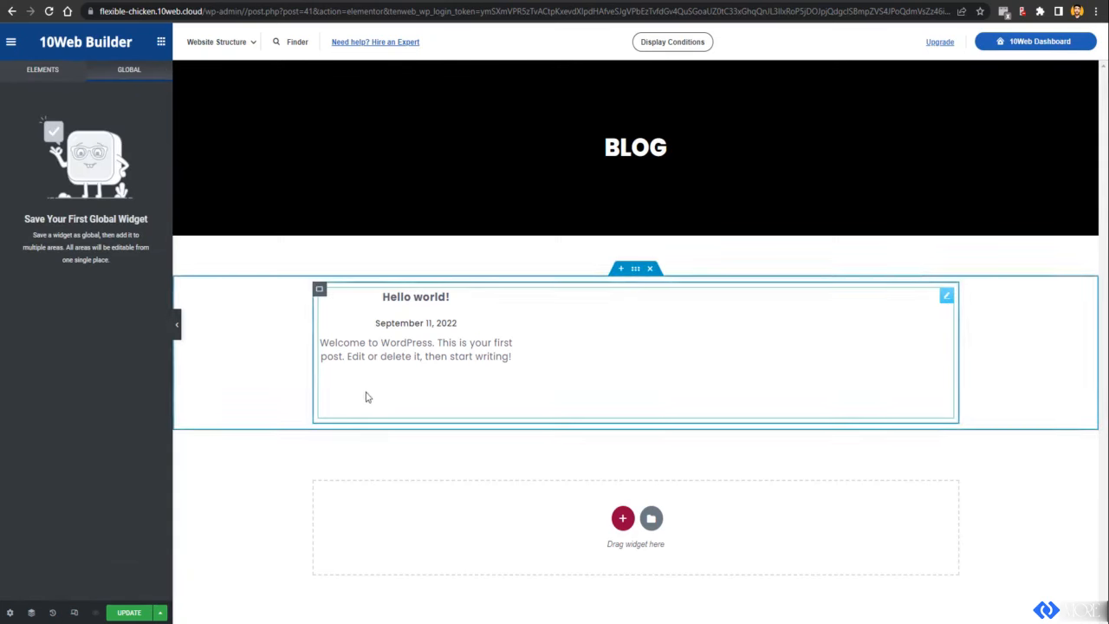
left_click(131, 616)
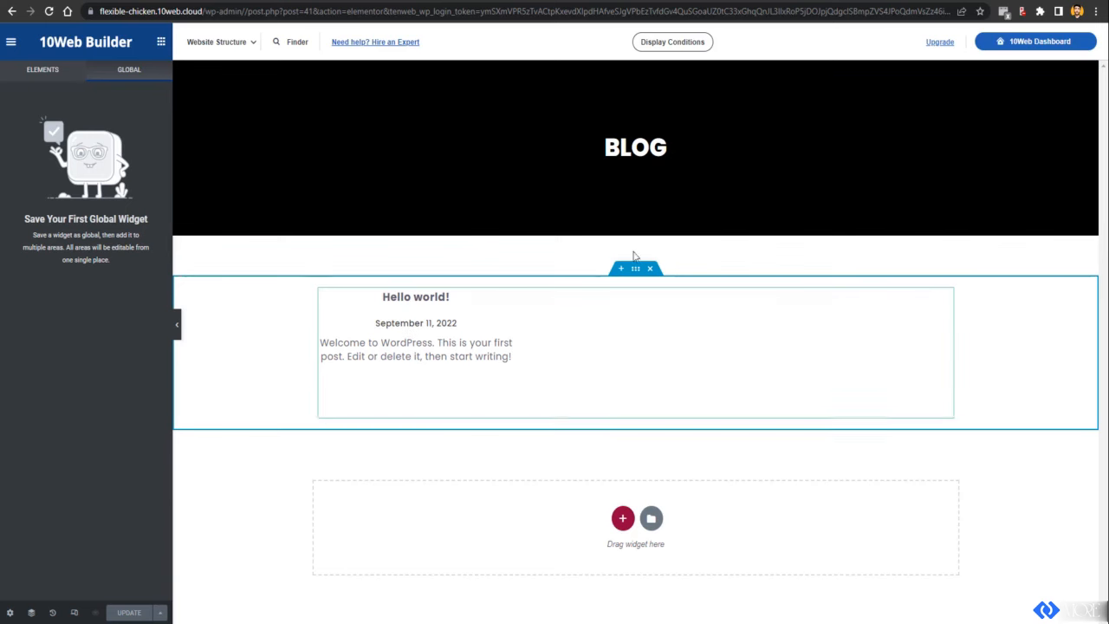
Step: Load the live webifiedhub.com homepage from the browser's address bar
left_click(613, 161)
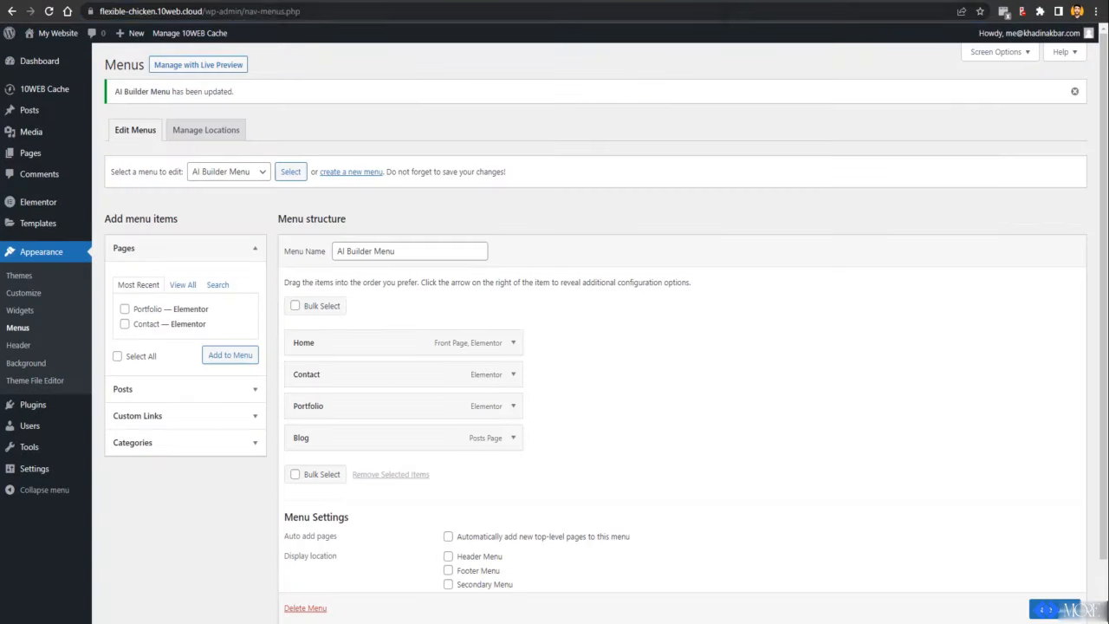
type("WEB")
left_click(445, 30)
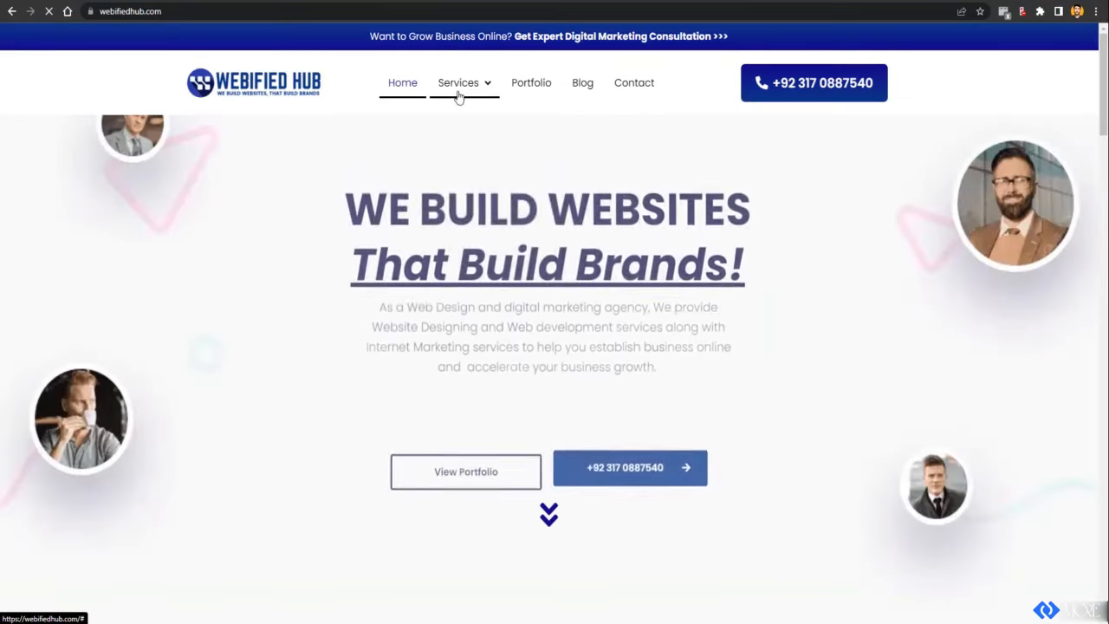
Step: Bring up the my.10web.io AI Builder Archive list with the published BLOG template
mouse_move(460, 93)
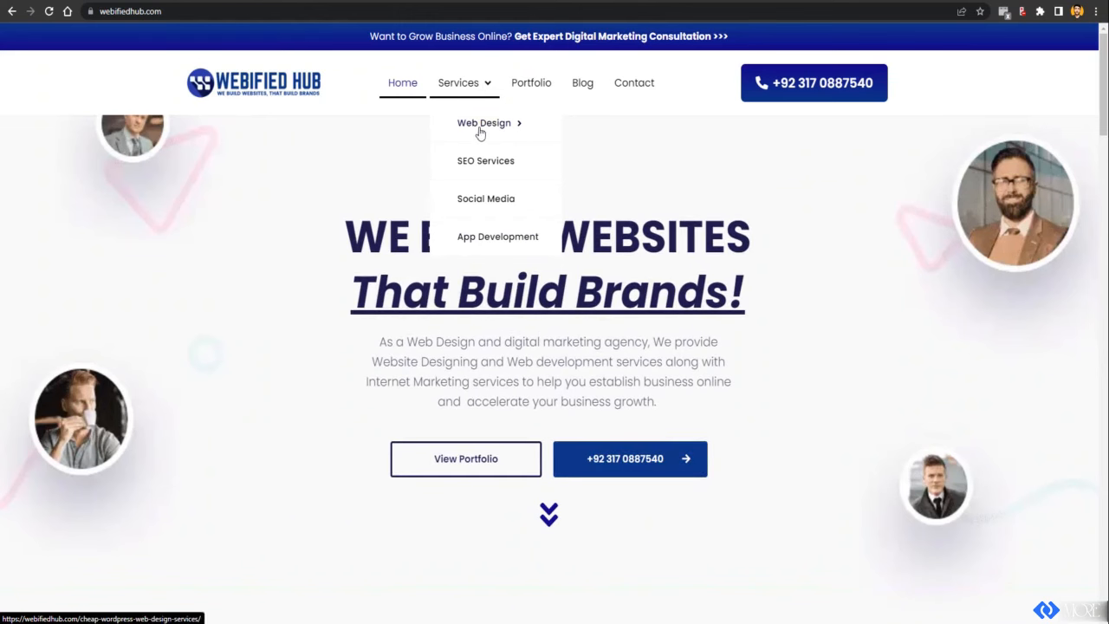
mouse_move(482, 132)
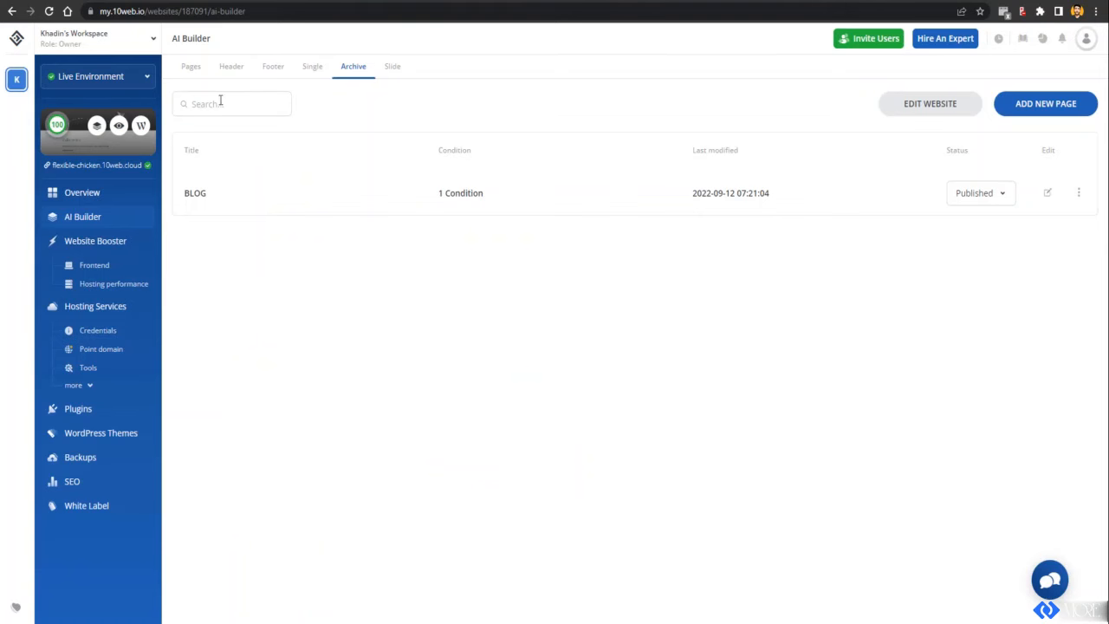
Step: Show the Pages list with Homepage, Blog, Portfolio and Contact, then open the support chat
left_click(193, 67)
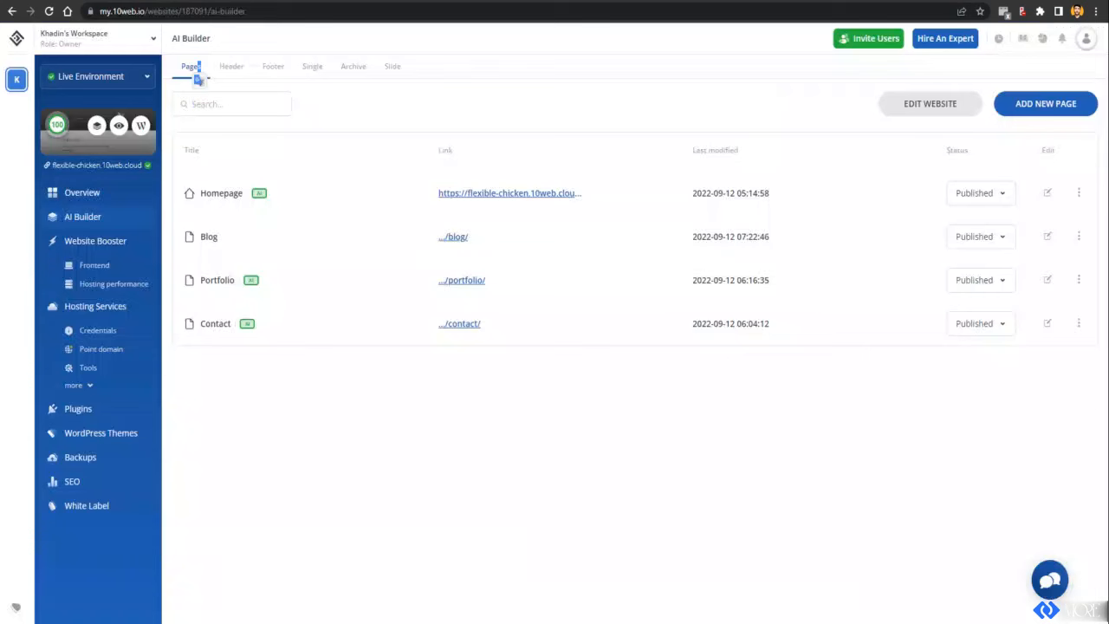
left_click(1048, 590)
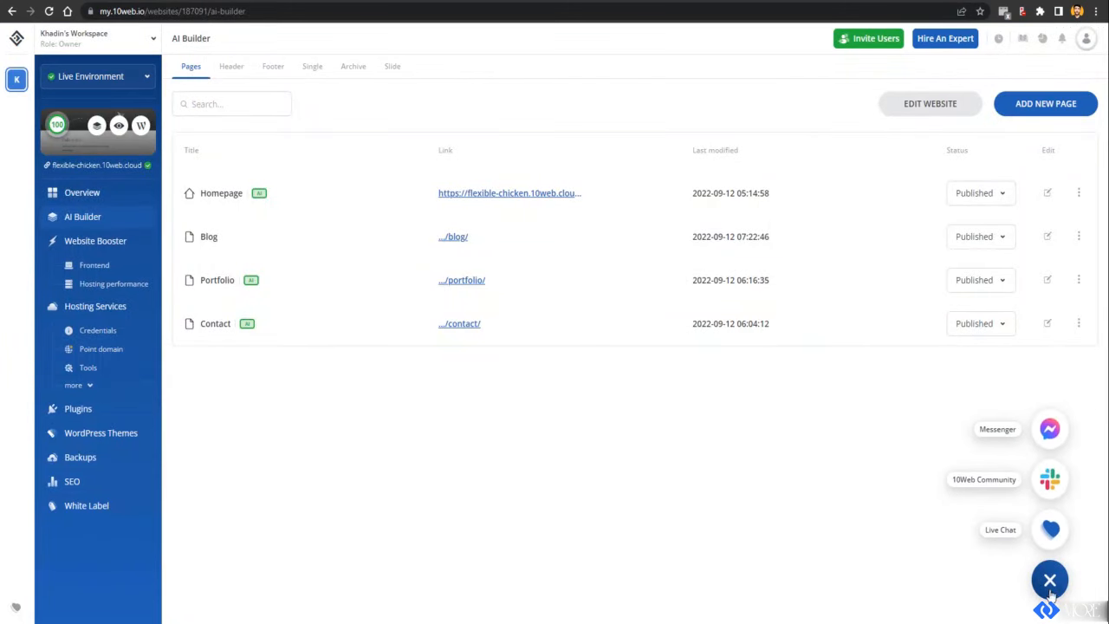